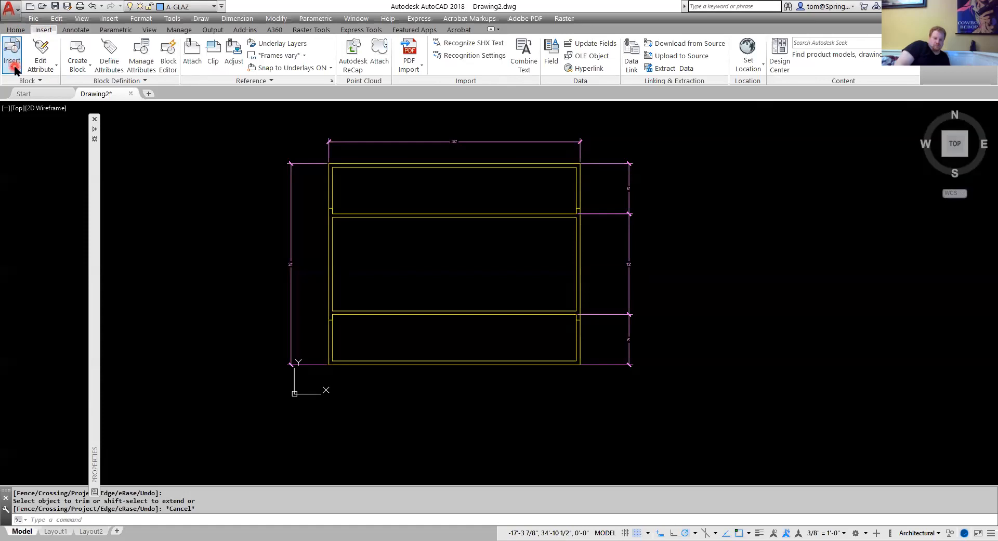
Insert the Double Hung with Trim - 36 x 48 window block at the wall on the room's right side.
click(13, 66)
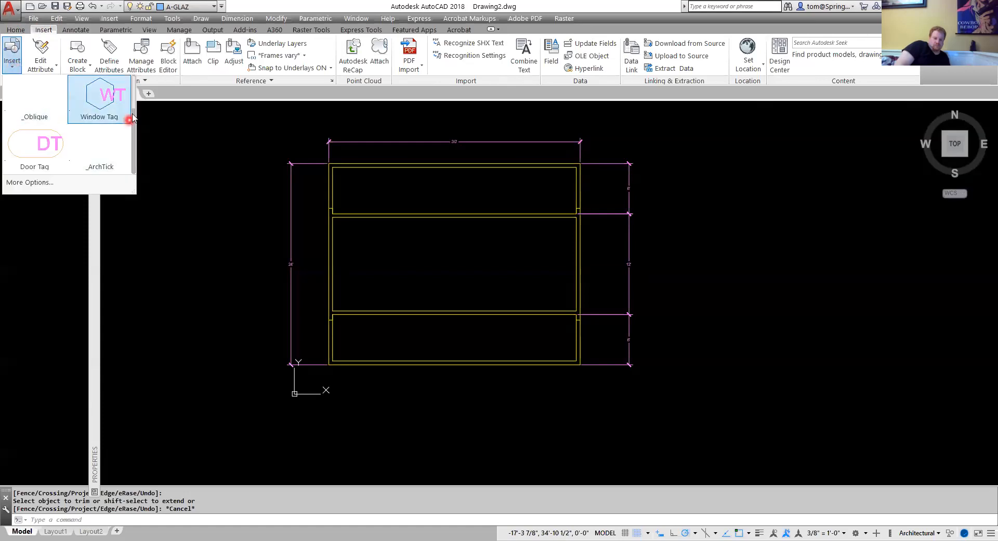
scroll(132, 119, up, 1)
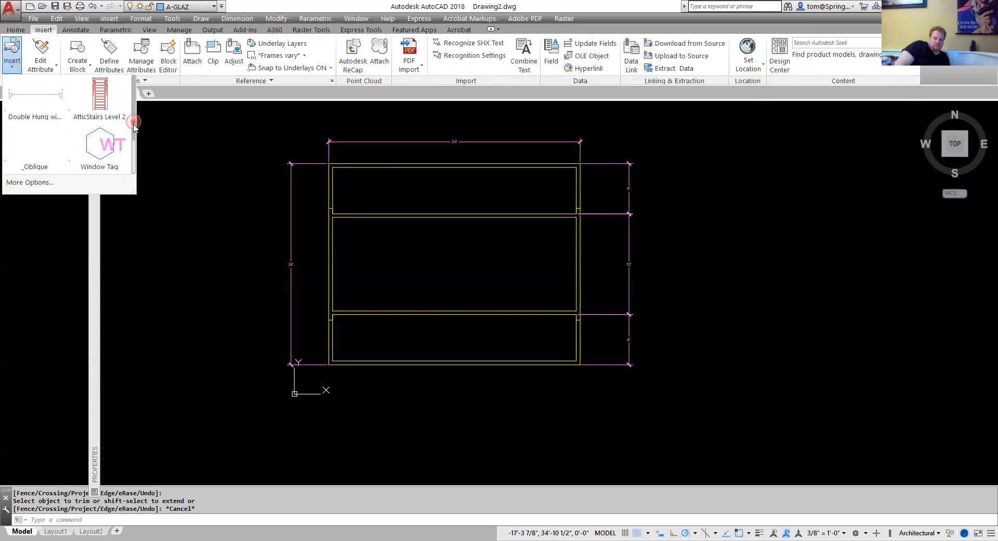
click(132, 156)
click(135, 156)
click(135, 107)
click(10, 91)
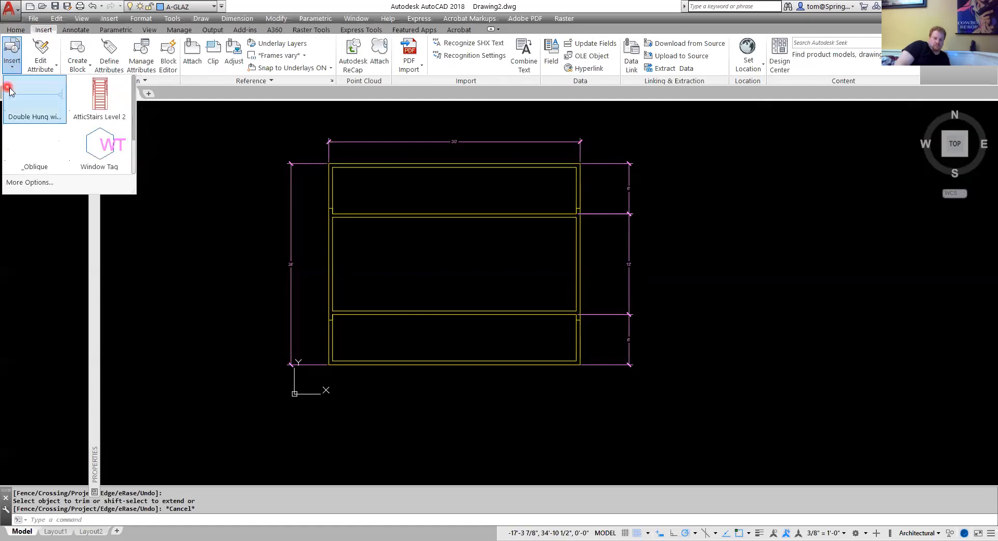
click(37, 98)
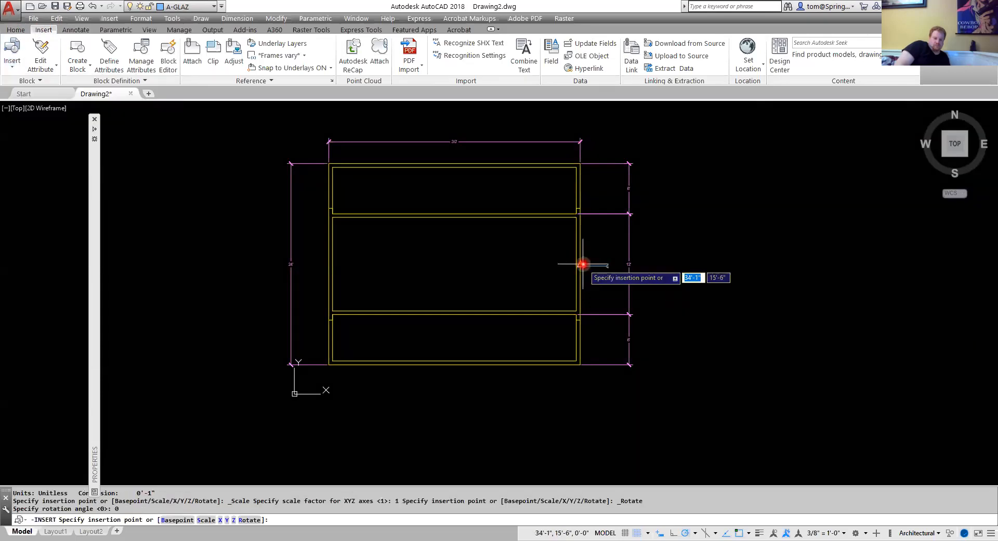
scroll(584, 263, up, 5)
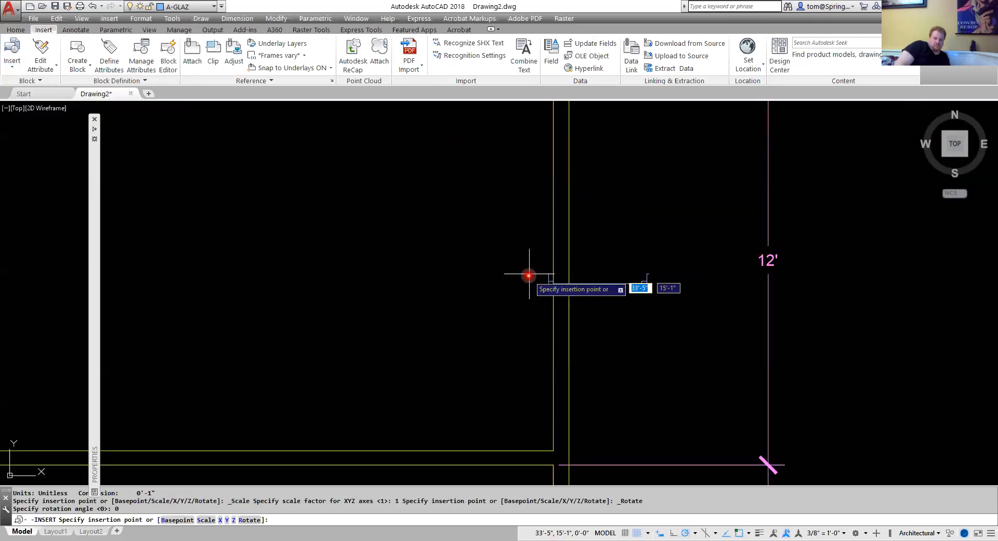
click(557, 269)
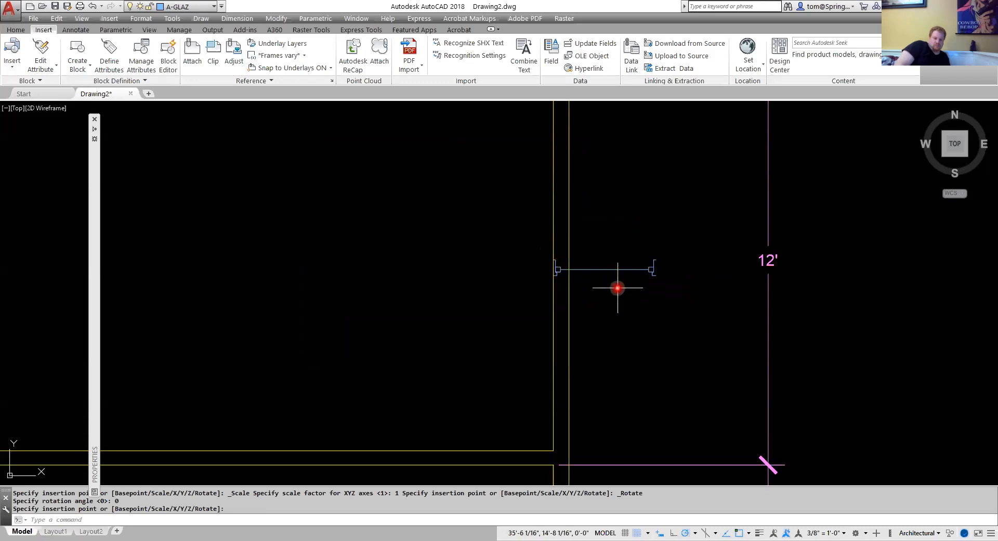
key(Escape)
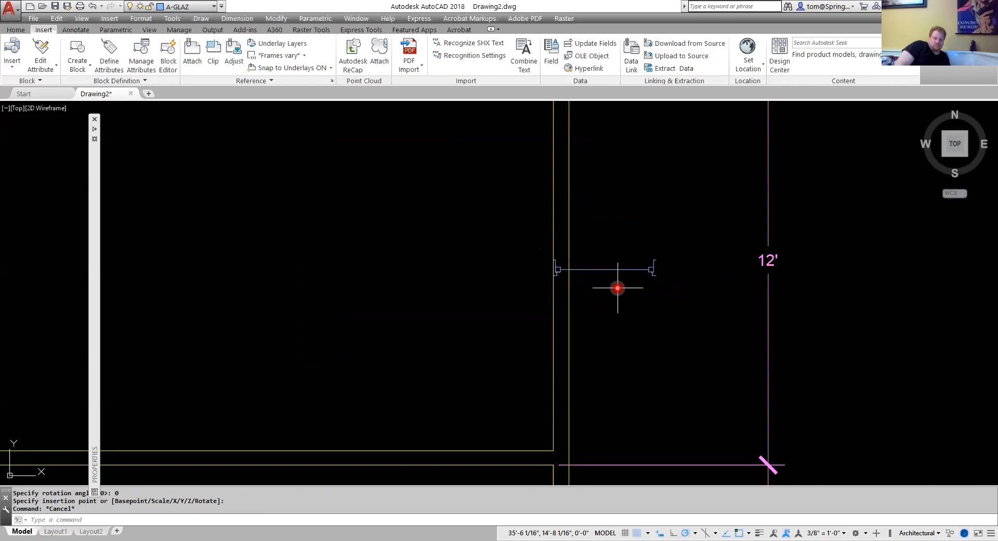
Rotate the inserted window block 90 degrees about its end point so it runs along the wall.
click(16, 29)
click(175, 45)
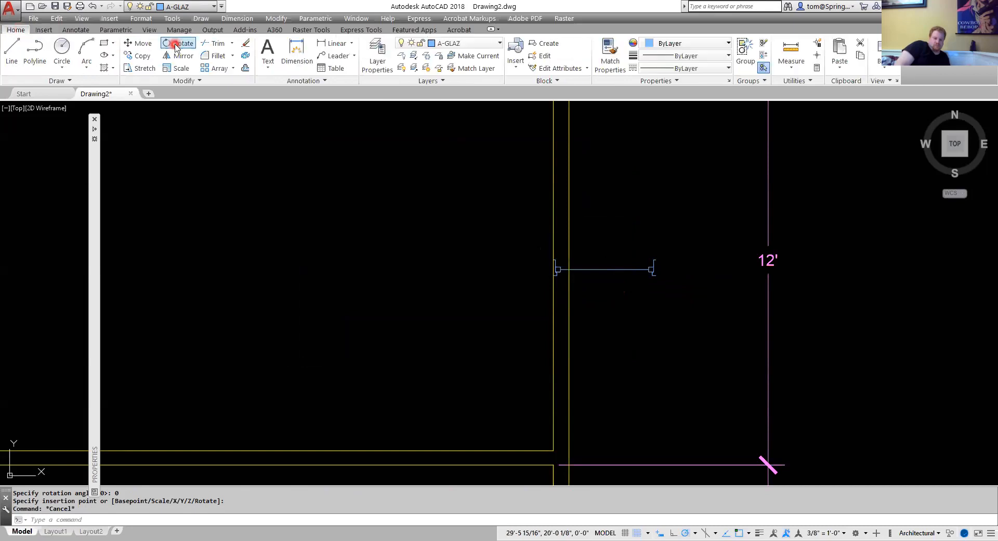
click(605, 268)
key(Return)
scroll(579, 283, up, 4)
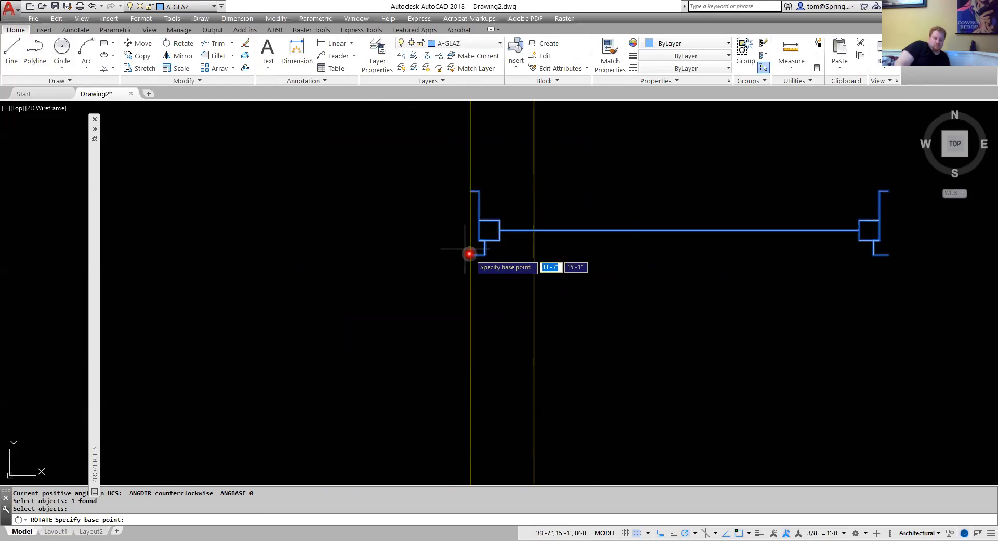
click(637, 533)
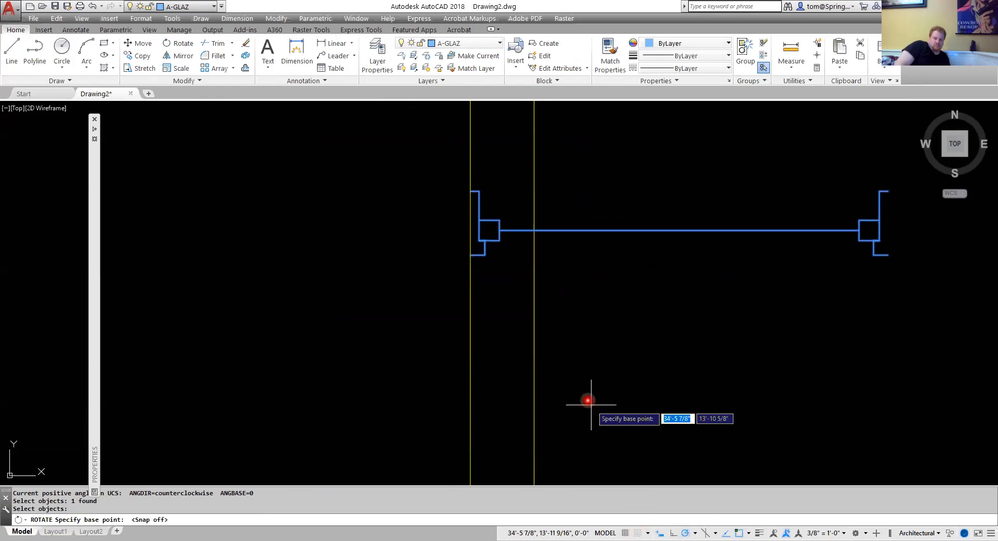
click(472, 255)
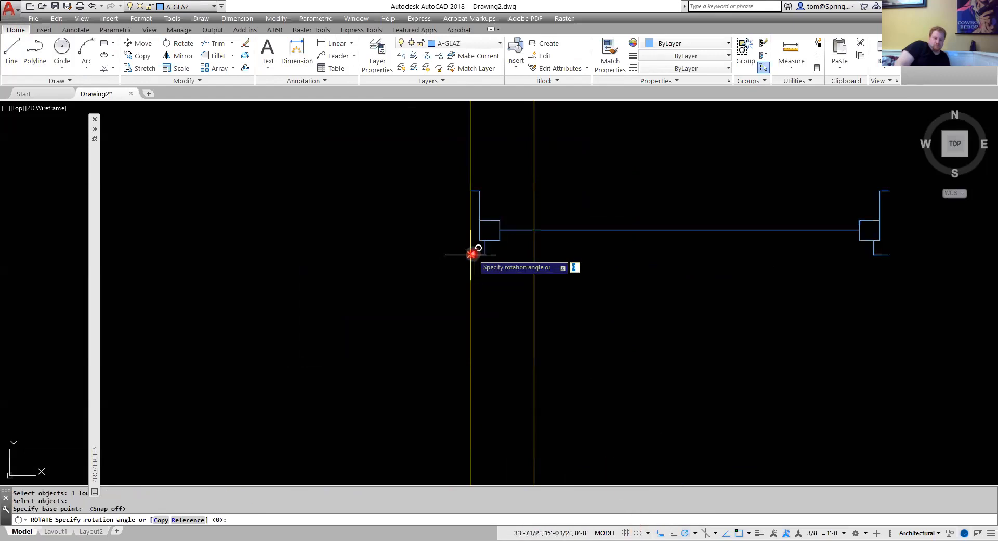
click(467, 174)
scroll(500, 250, up, 5)
scroll(521, 311, down, 3)
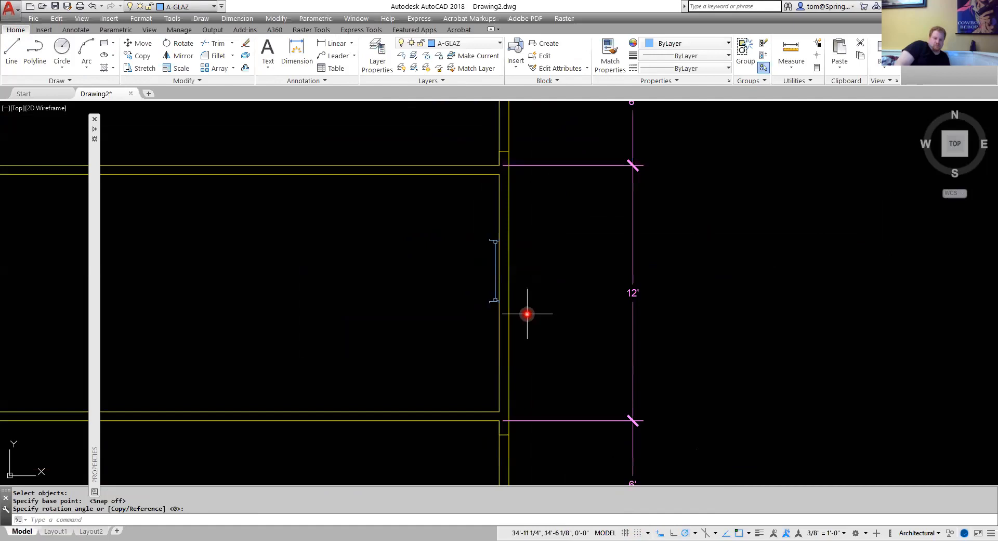
Move the window block slightly right onto the wall line.
text(m)
key(Return)
click(492, 298)
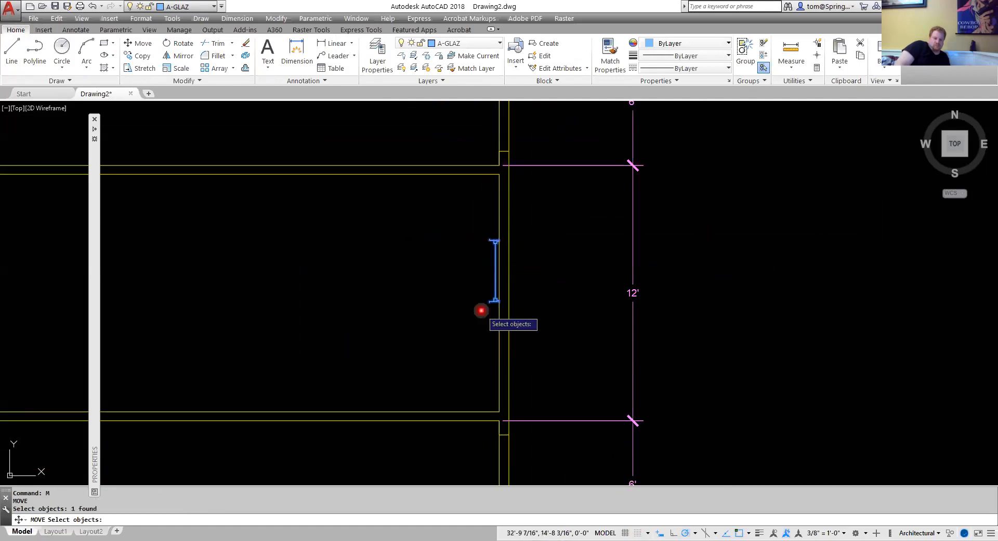
key(Return)
click(495, 270)
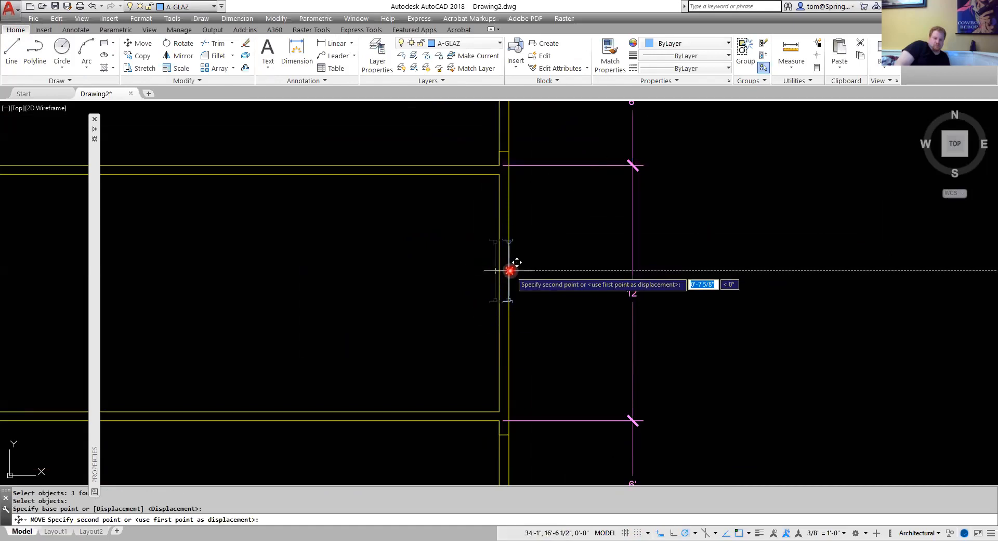
click(508, 270)
scroll(522, 275, up, 4)
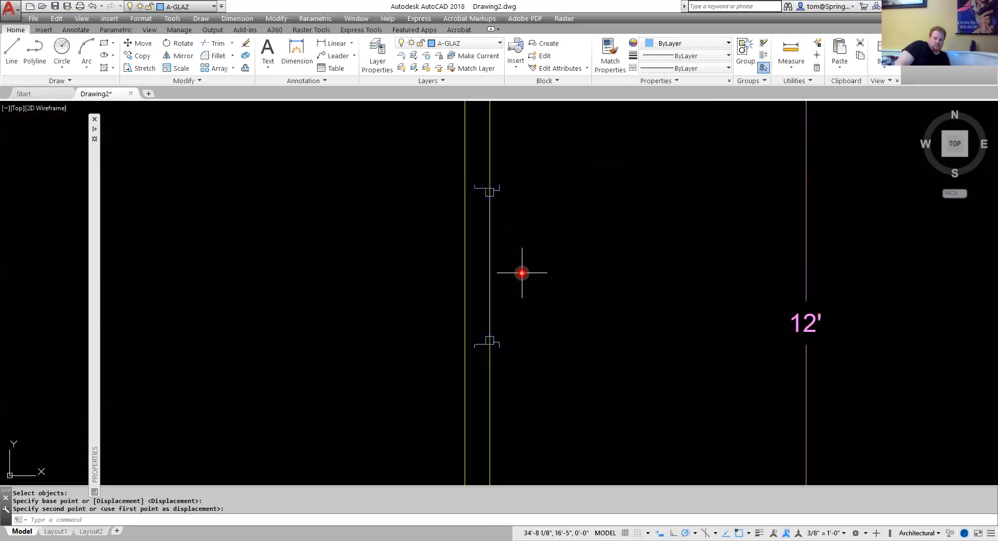
key(Return)
click(475, 187)
key(Return)
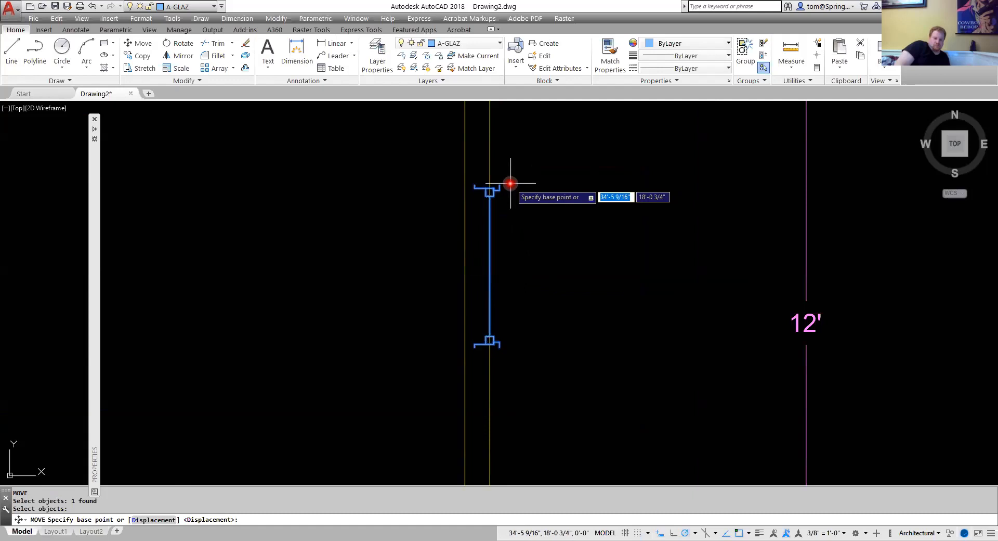
key(Escape)
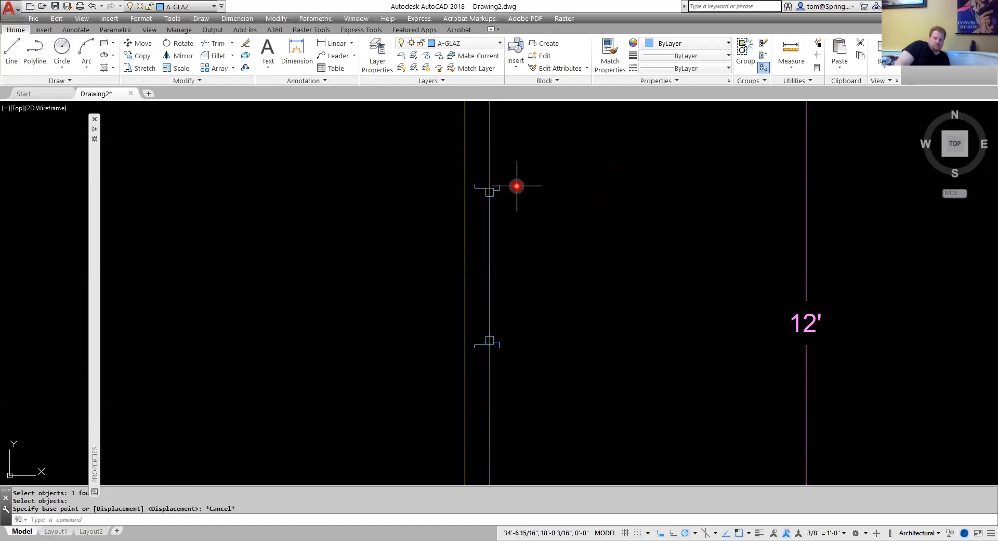
Mirror the window block across its vertical centre line, keeping the original.
click(498, 184)
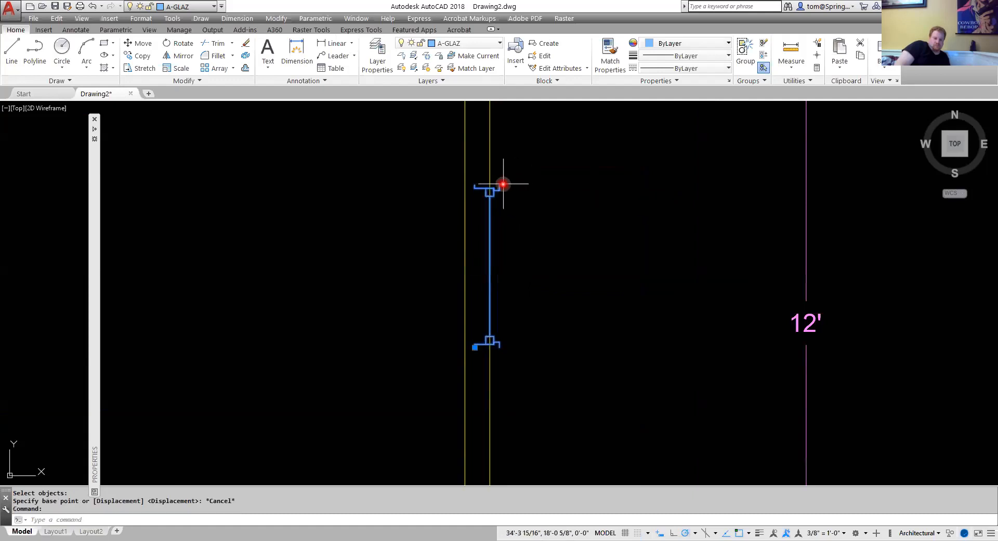
click(475, 347)
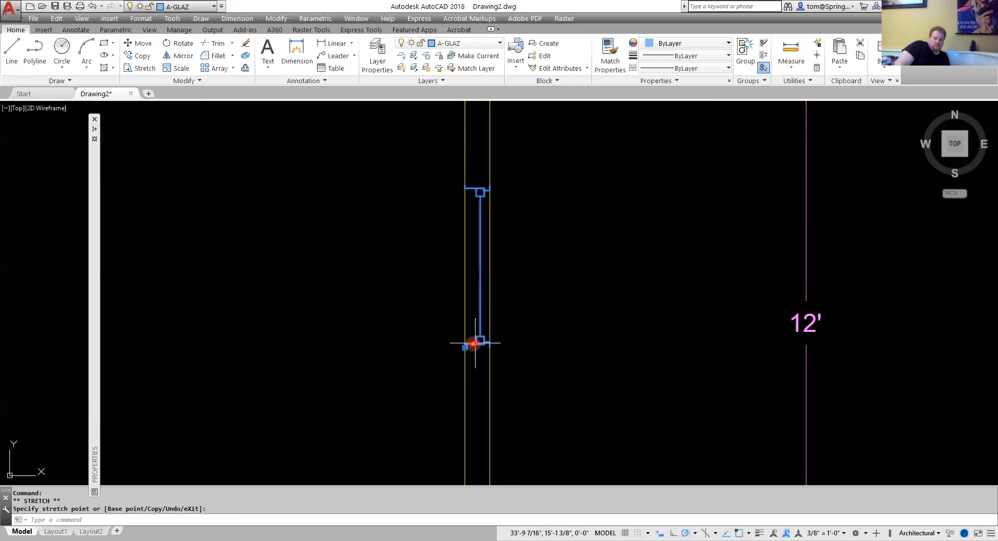
key(Escape)
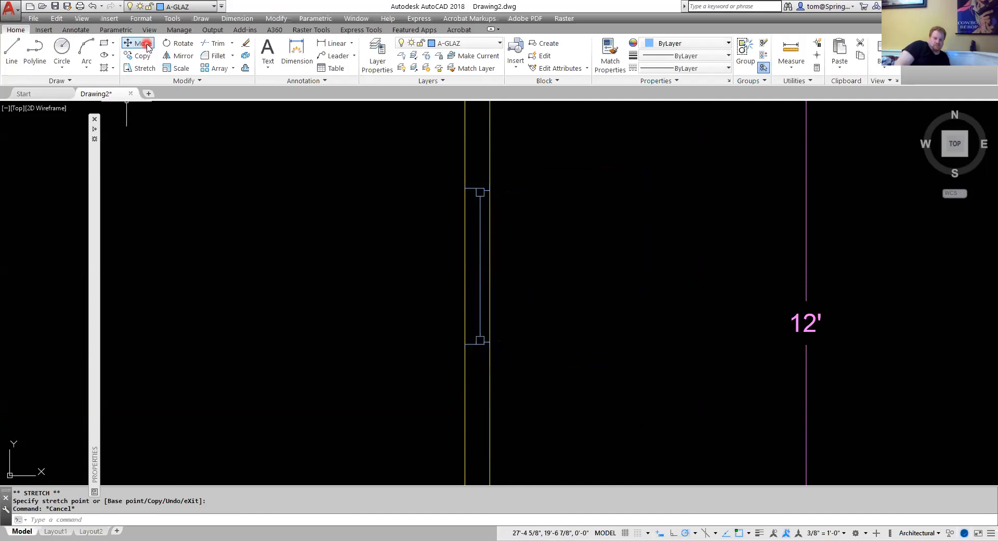
click(177, 55)
click(480, 214)
key(Return)
click(481, 267)
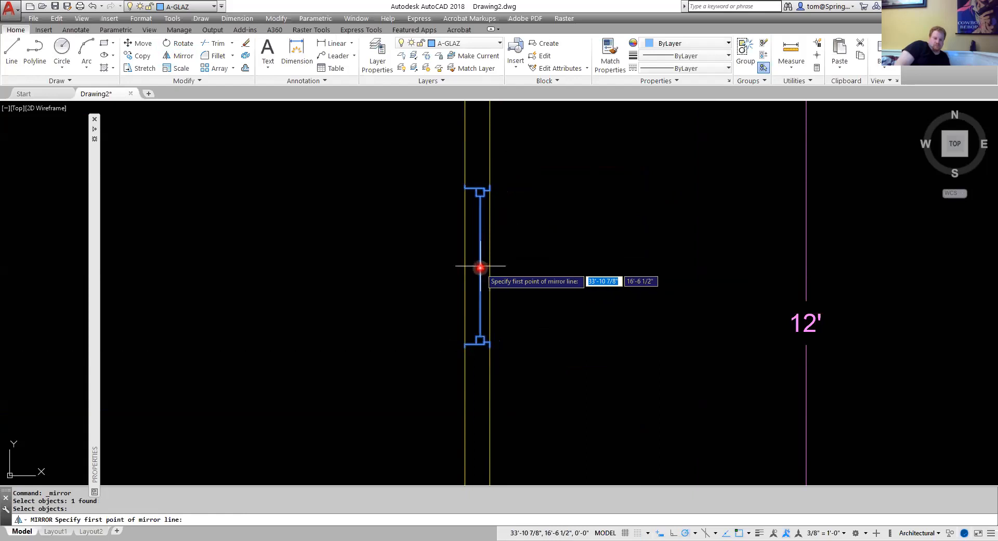
click(477, 302)
click(503, 340)
key(Escape)
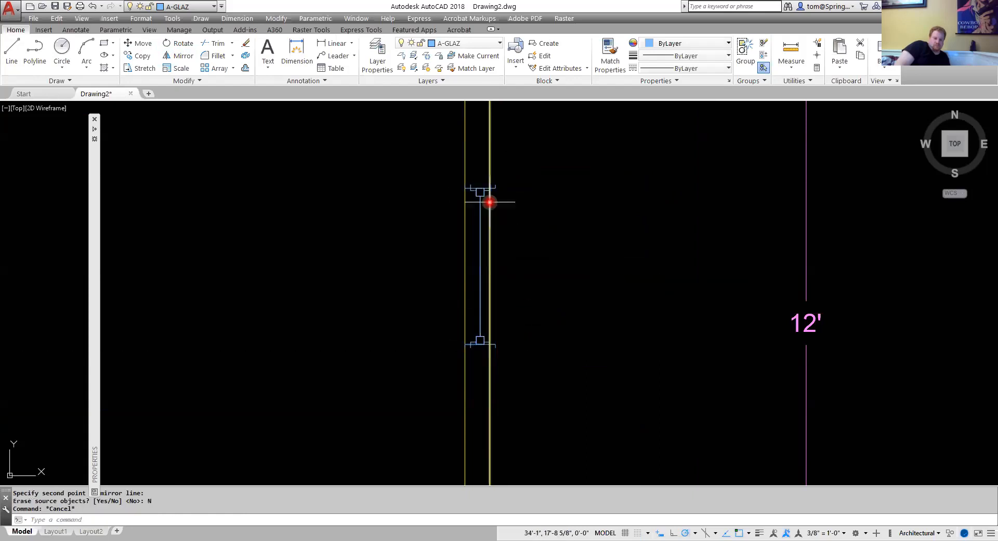
Move the mirrored window slightly left into the wall and delete the leftover copy.
scroll(486, 196, up, 2)
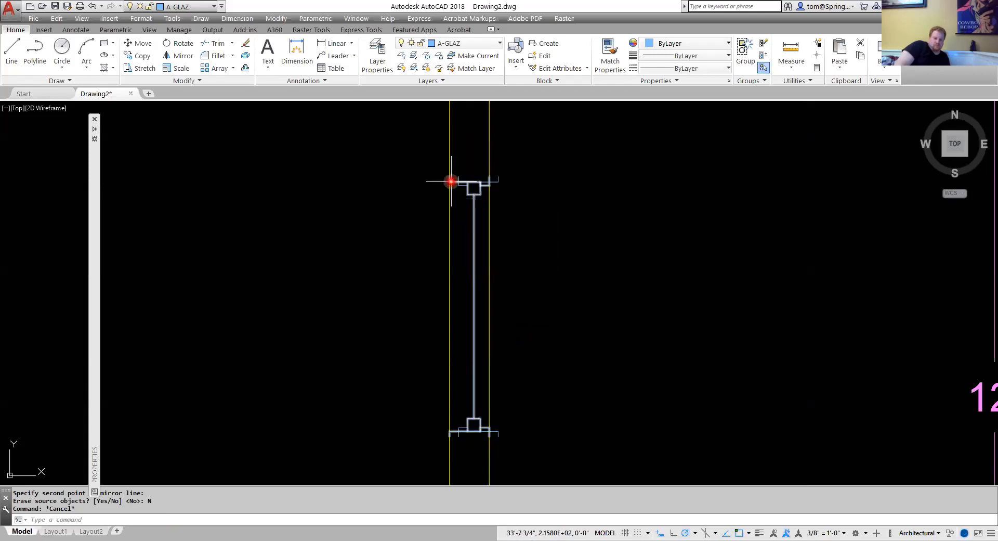
key(Escape)
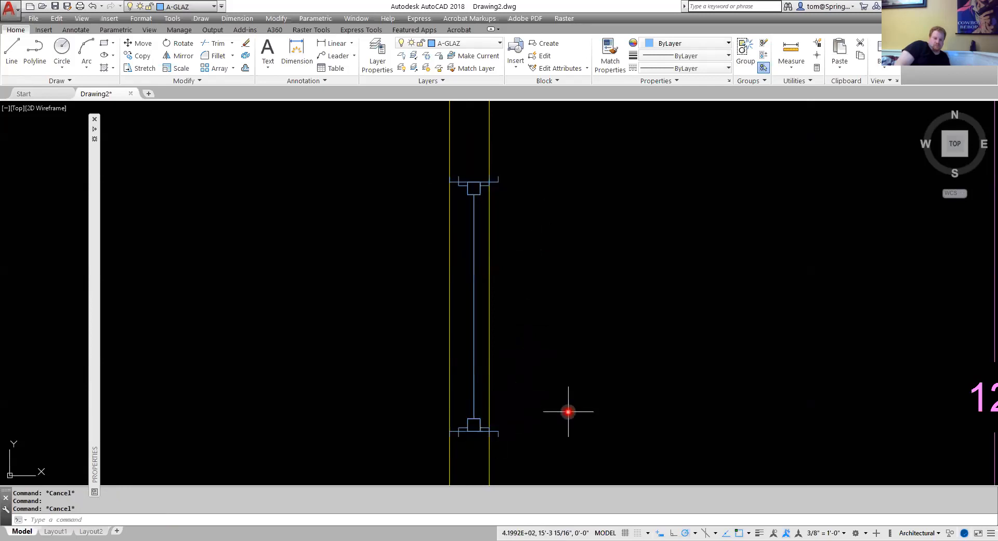
text(m)
key(Return)
click(497, 434)
key(Return)
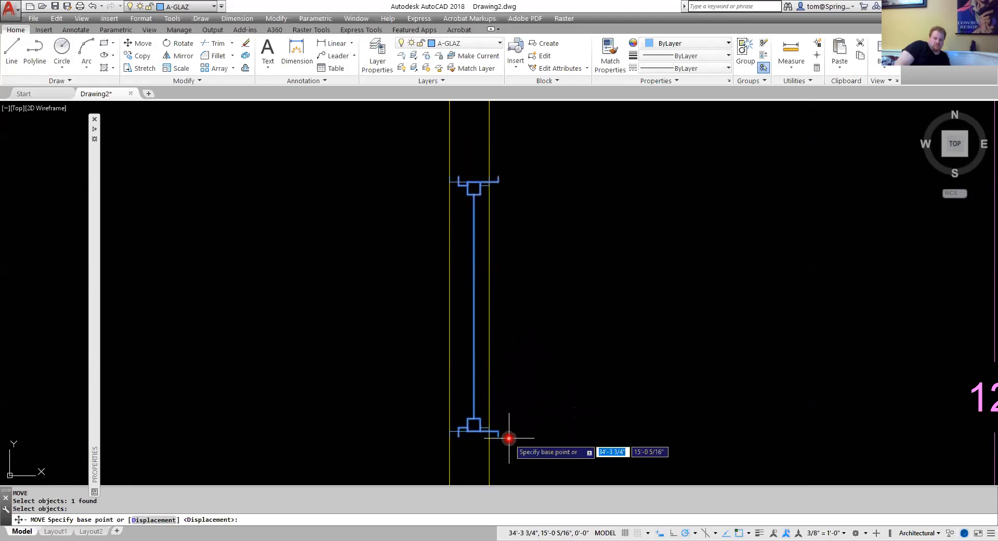
click(499, 435)
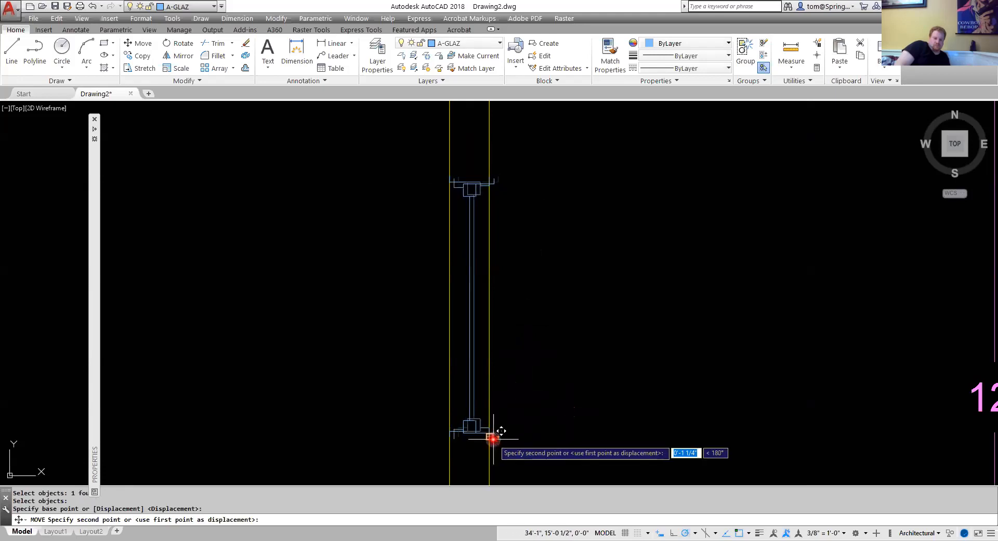
click(493, 437)
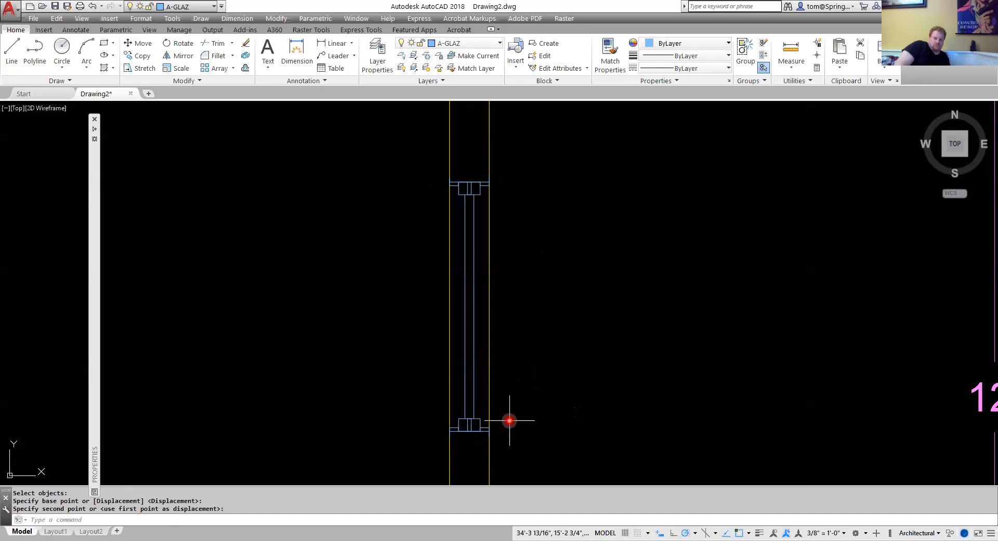
click(477, 380)
key(Delete)
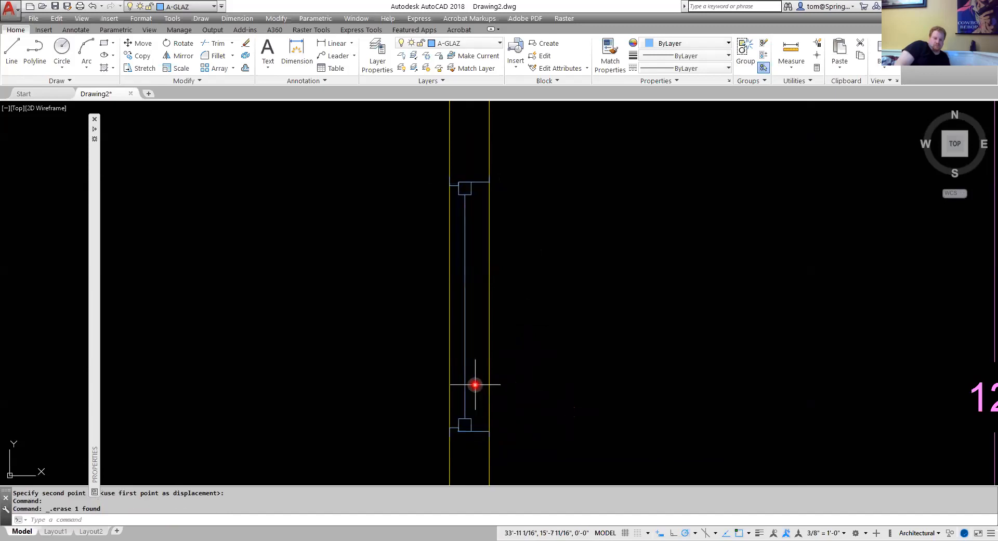
Make A-GLAZ-IDEN the current layer.
scroll(475, 384, down, 9)
mouse_move(553, 353)
middle_down()
mouse_move(538, 322)
mouse_move(588, 286)
middle_up()
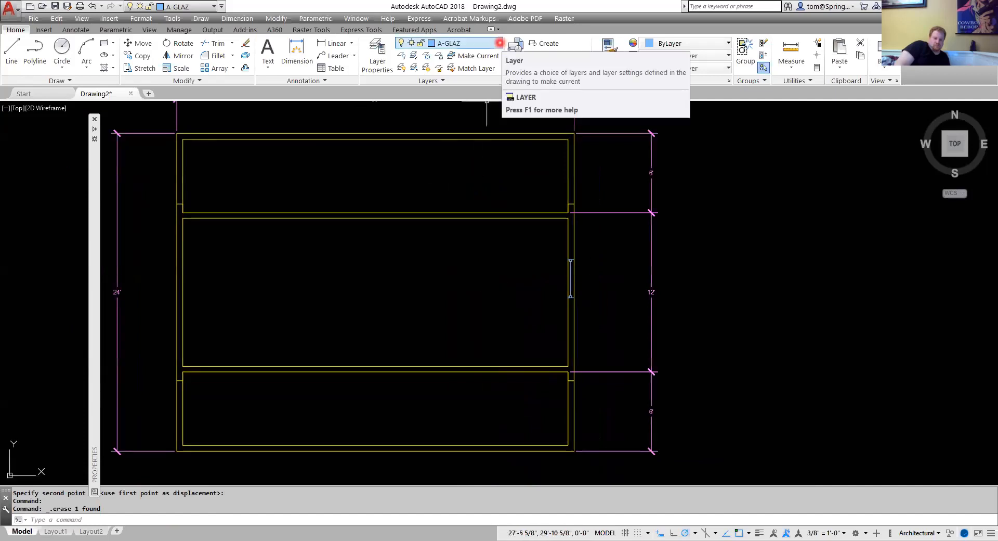
click(498, 43)
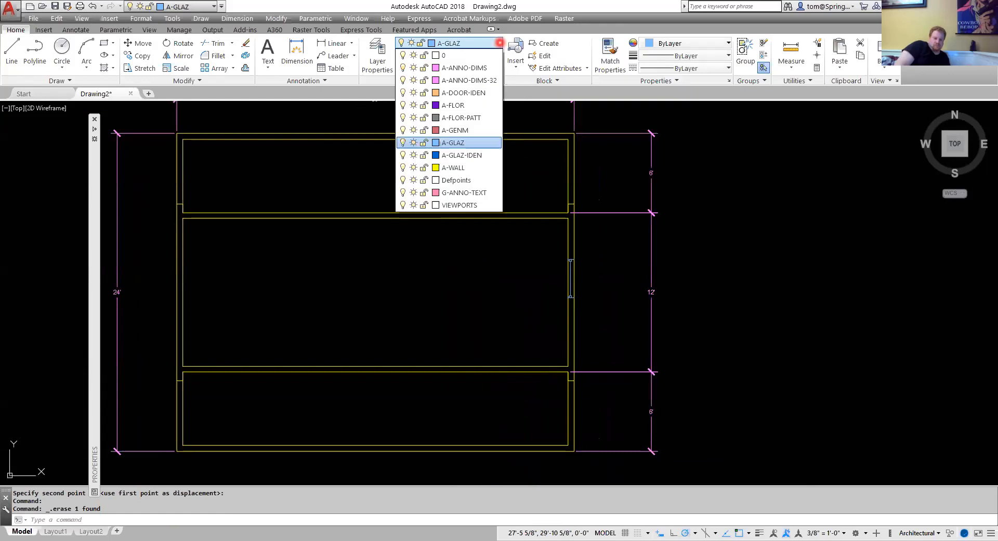
click(462, 156)
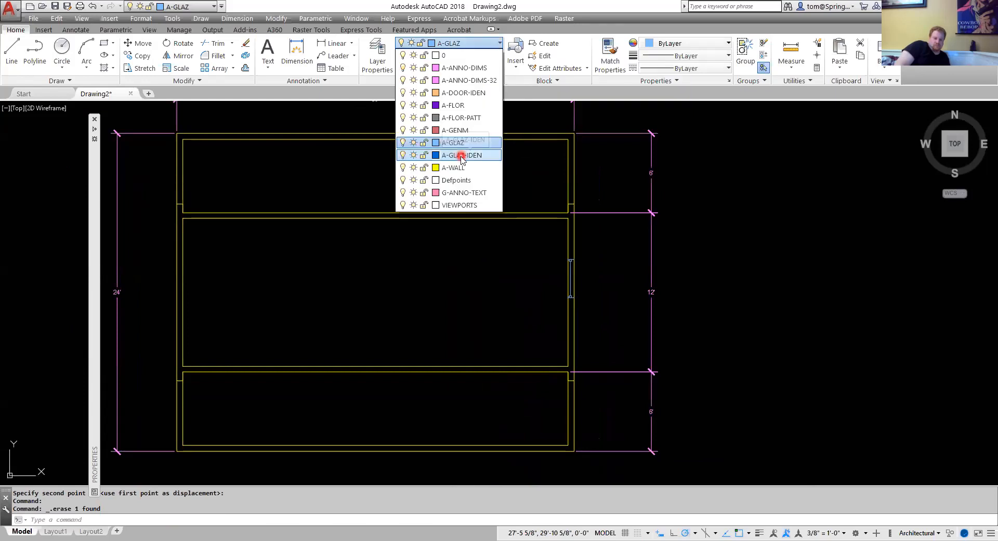
Insert the Window Tag block at the window's midpoint and give it the tag value 2.
click(39, 31)
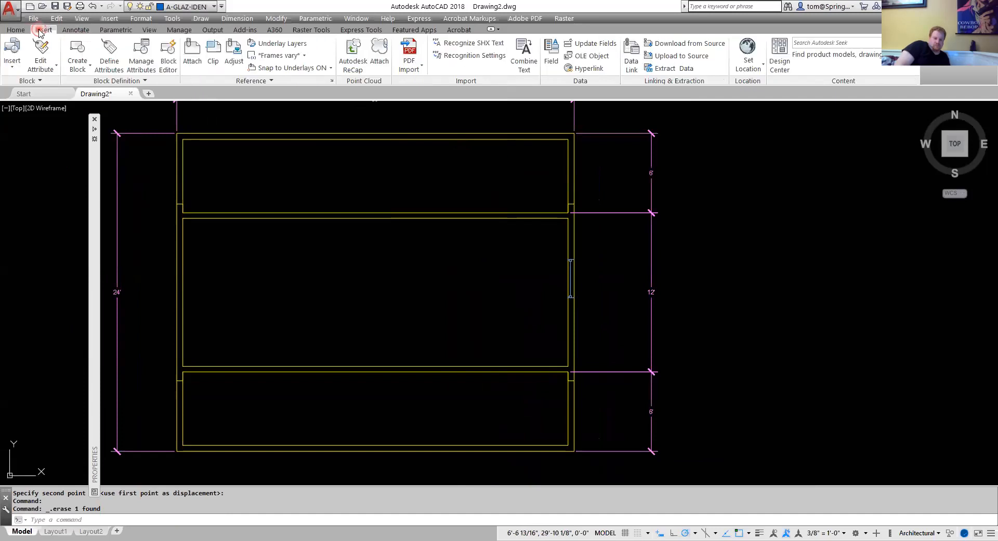
click(40, 82)
click(12, 65)
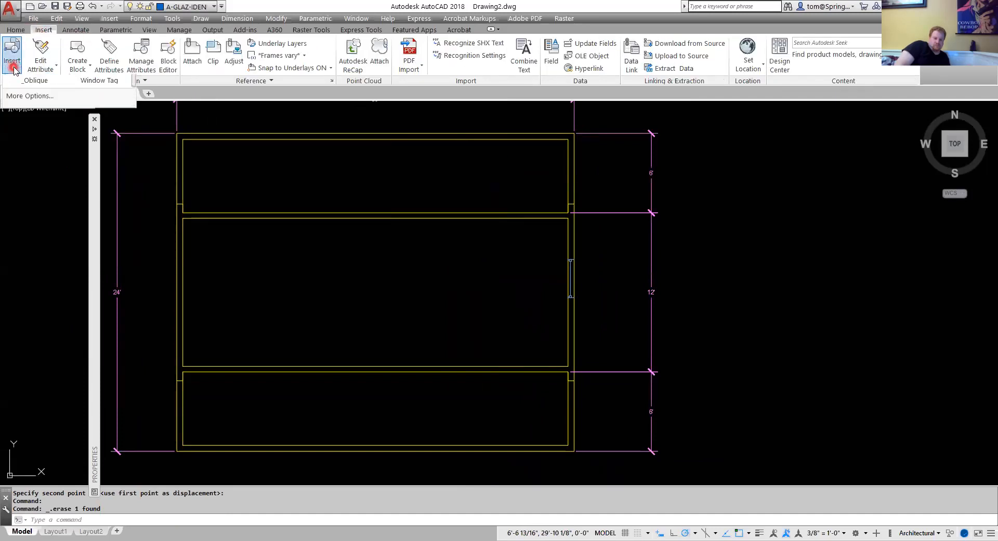
drag(134, 119, 136, 164)
click(48, 151)
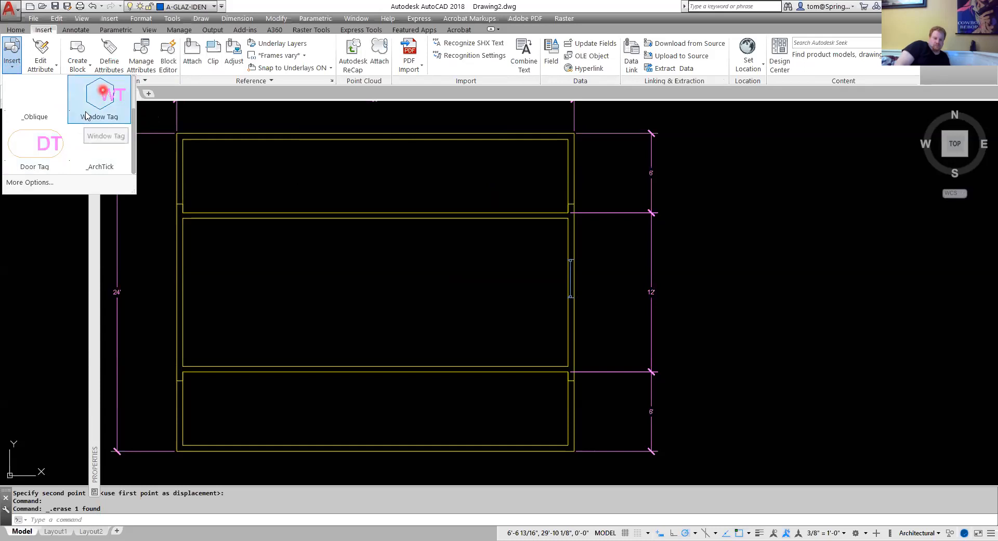
click(70, 138)
click(109, 98)
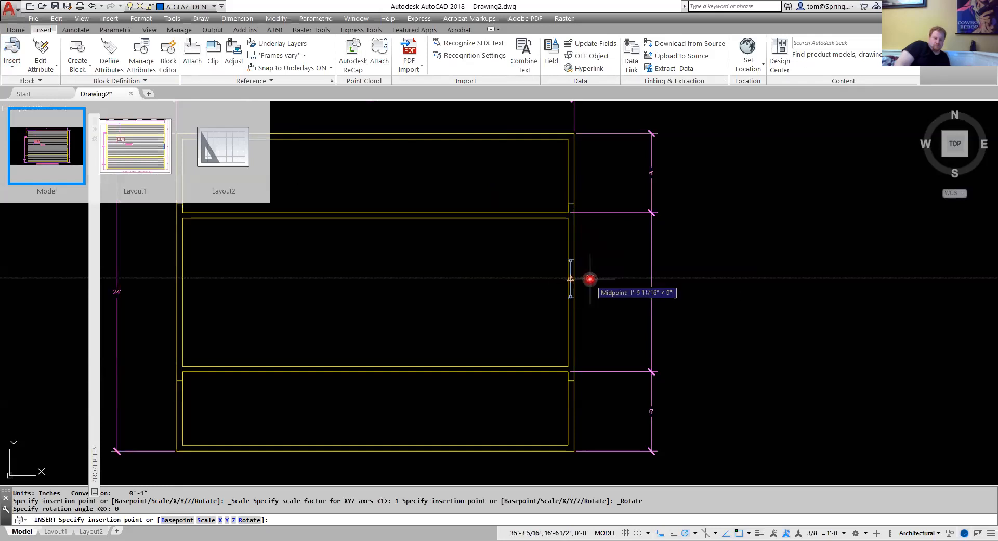
click(590, 279)
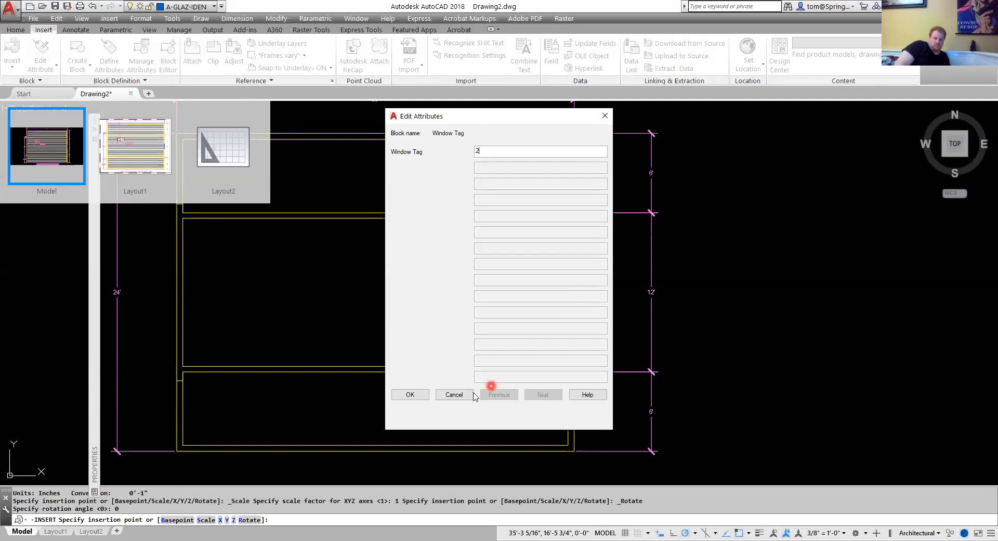
click(410, 395)
key(Escape)
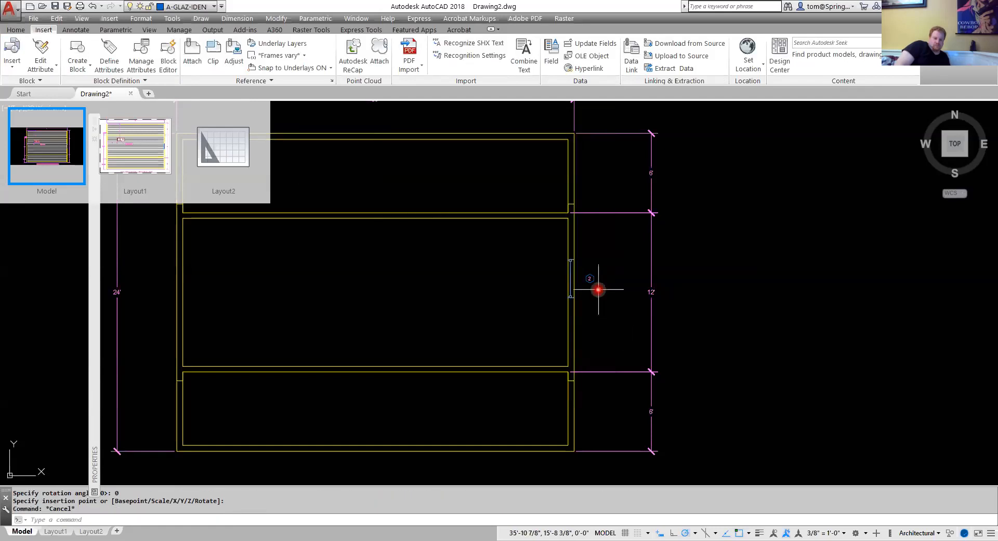
click(775, 266)
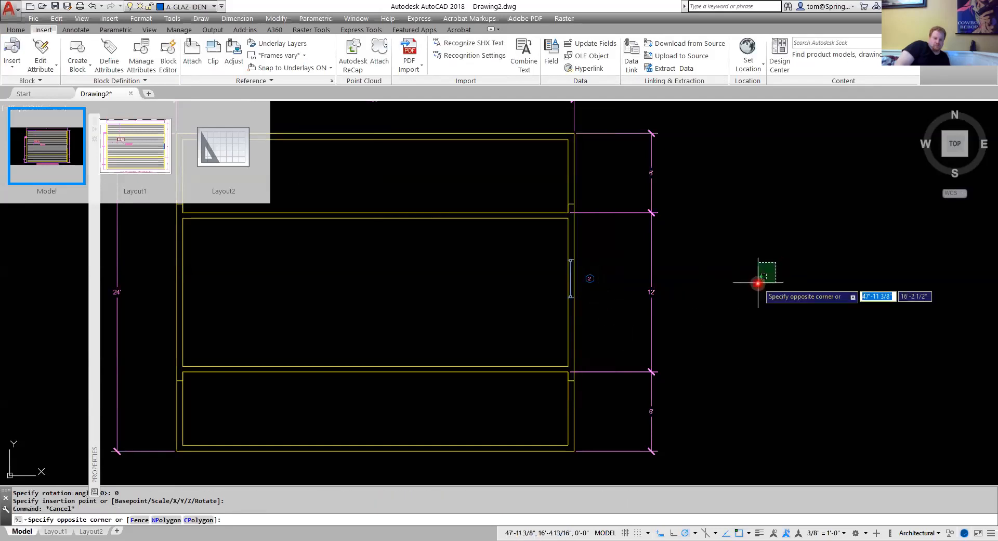
click(763, 297)
click(67, 207)
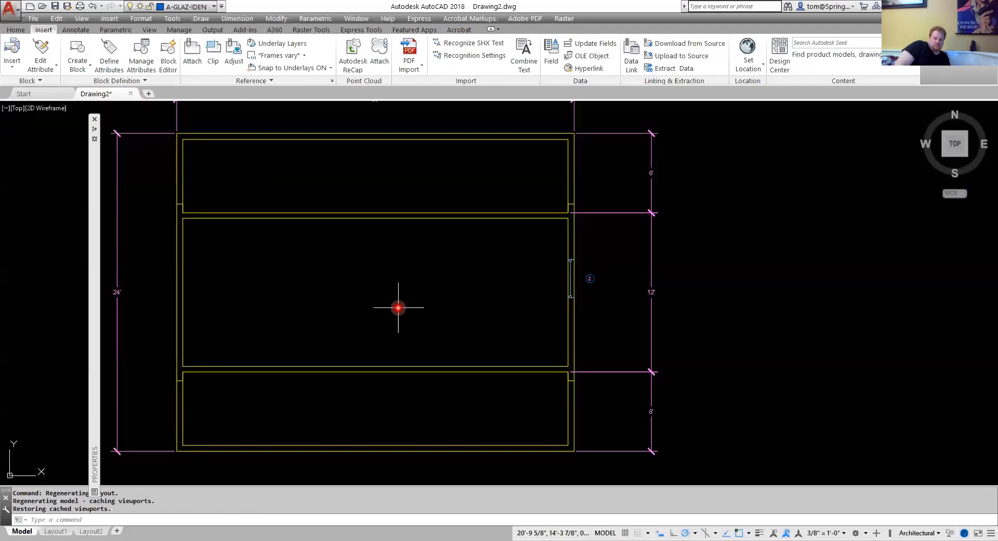
key(Escape)
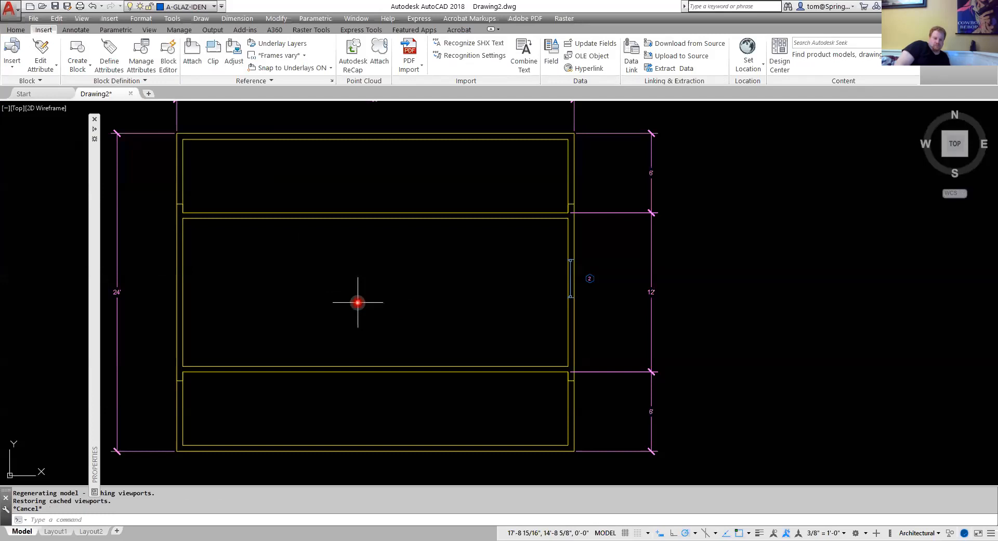
Make A-FLOR the current layer.
middle_drag(357, 302, 410, 296)
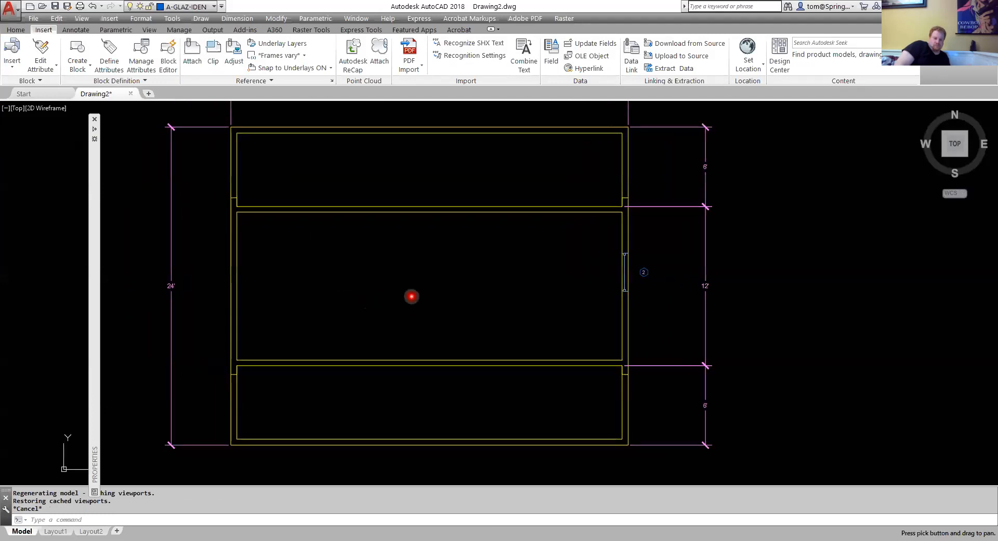
click(186, 10)
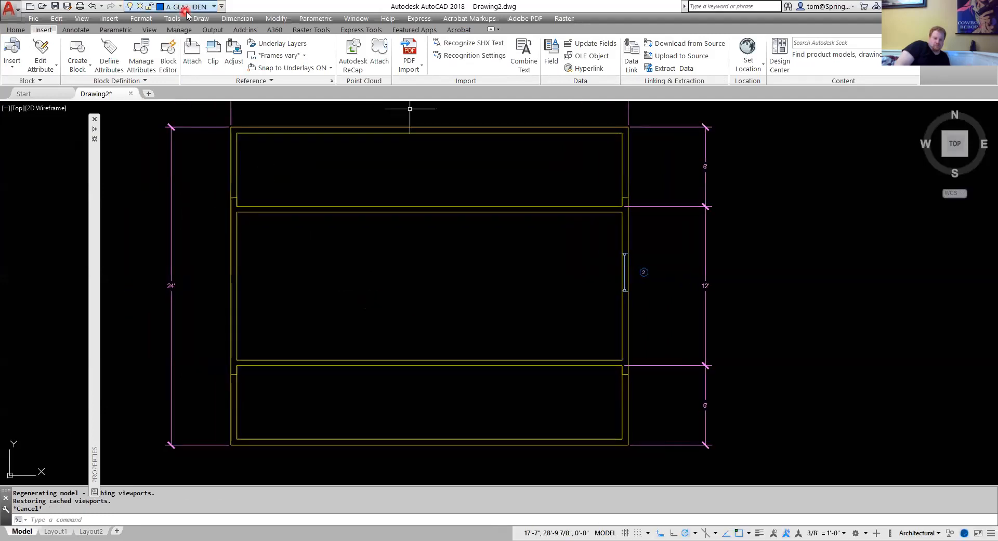
click(29, 32)
click(486, 42)
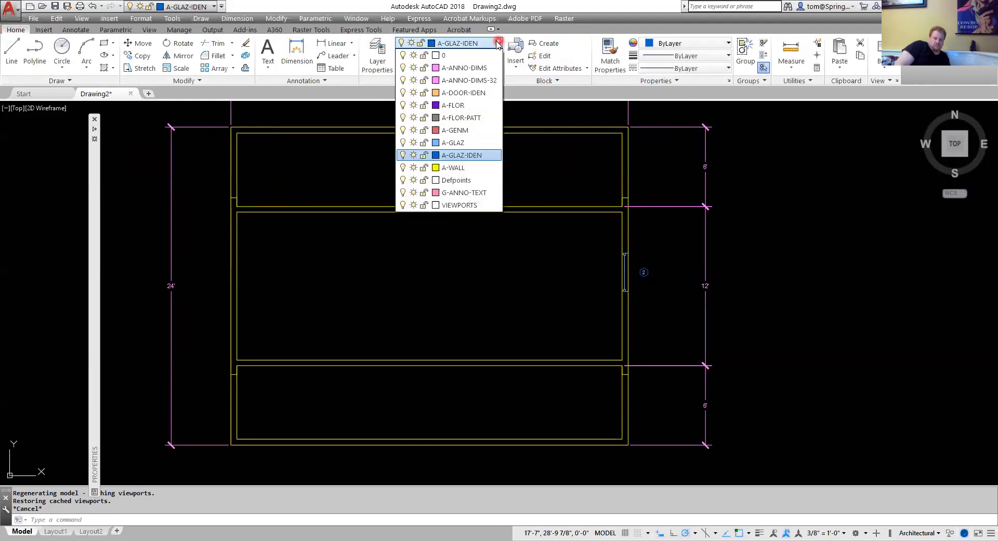
click(468, 106)
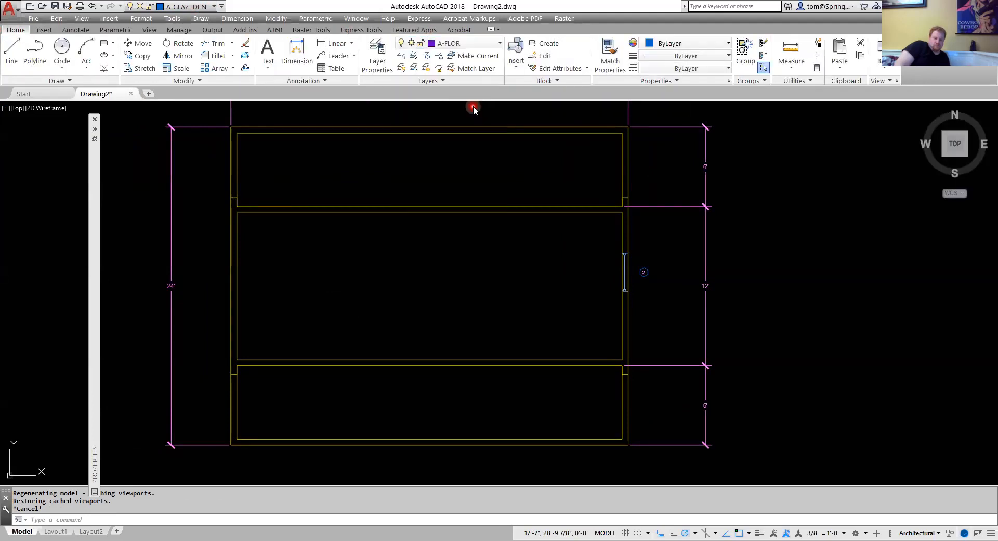
Insert the AtticStairs Level 2 block rotated 90° inside the central room.
click(45, 32)
click(13, 66)
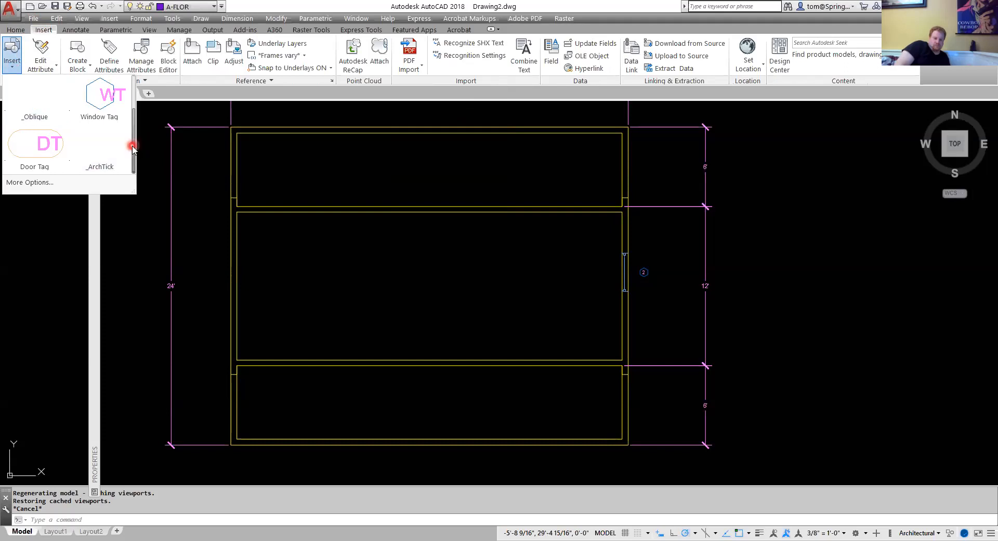
drag(133, 147, 133, 117)
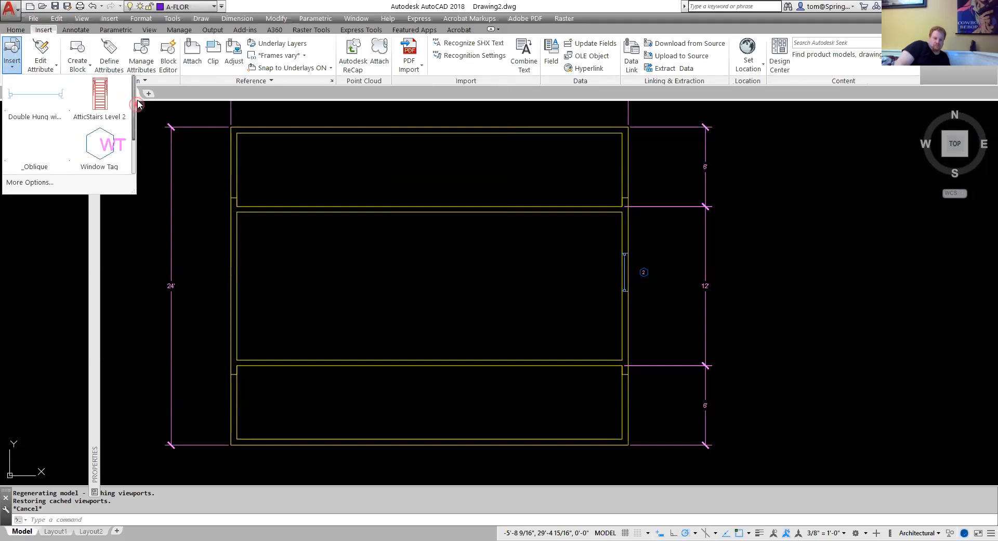
click(100, 109)
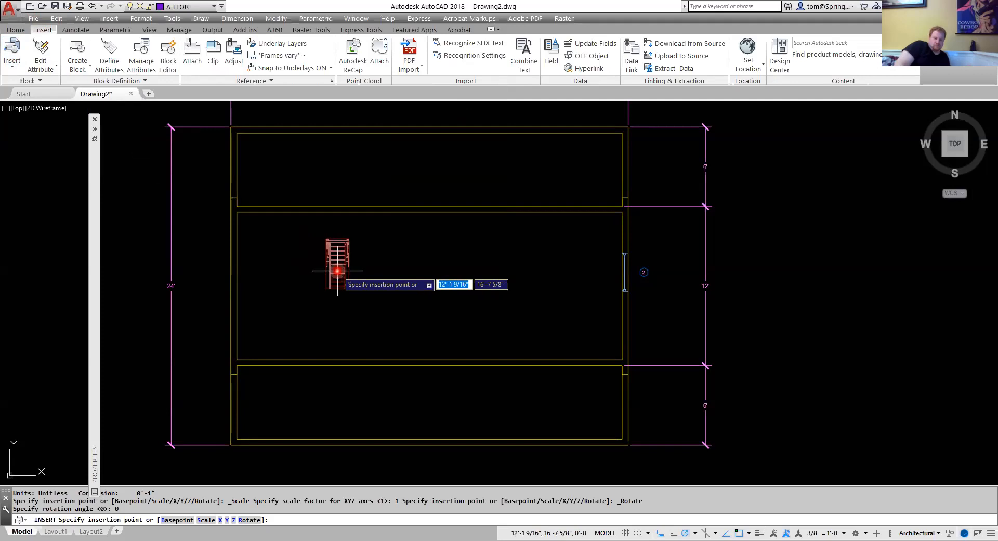
text(R)
key(Return)
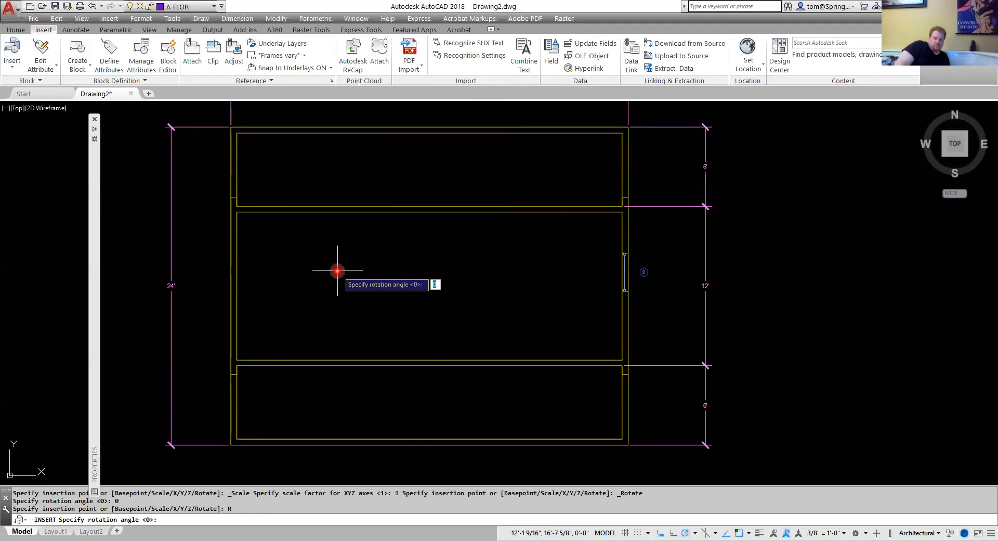
text(90)
key(Return)
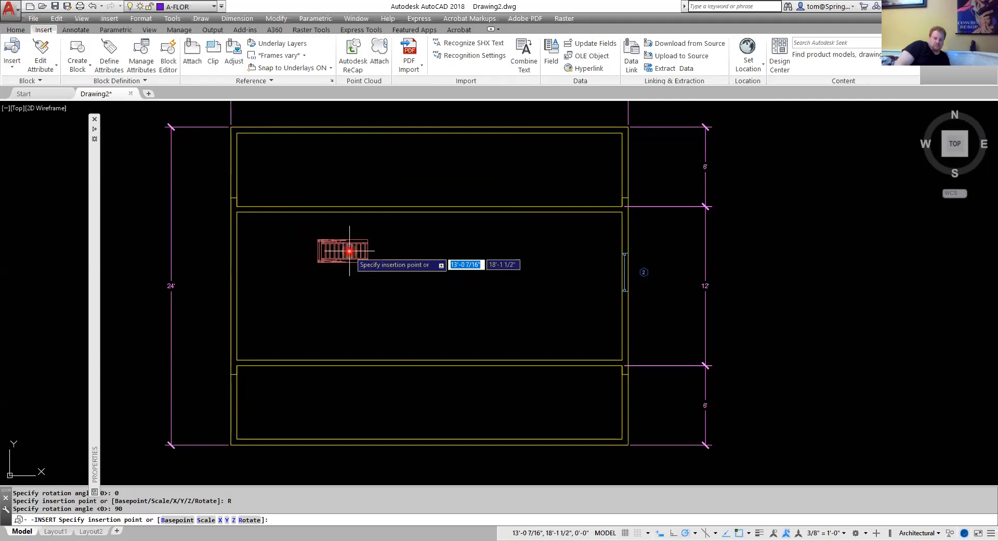
click(368, 255)
key(Escape)
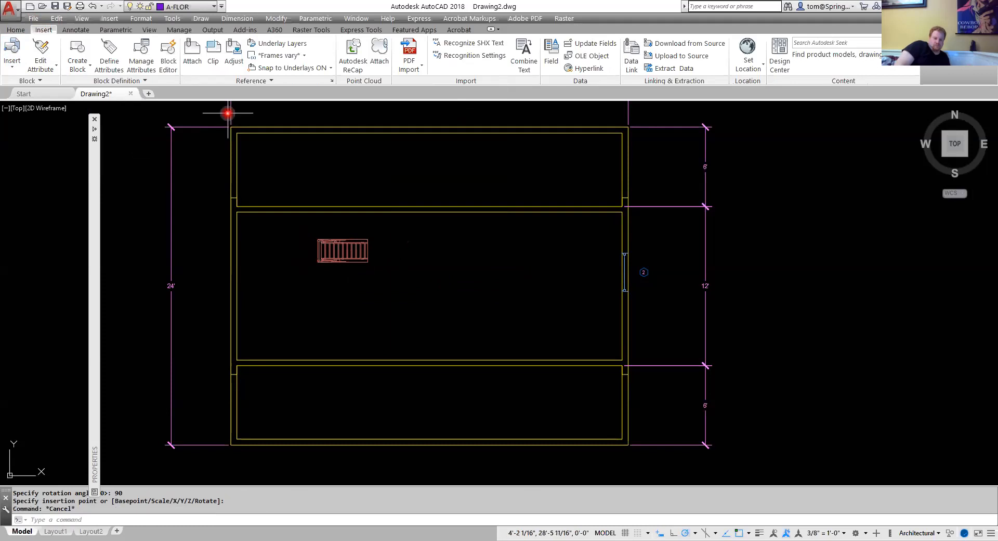
Draw a 7' vertical line downward from the inner face of the top wall.
click(15, 30)
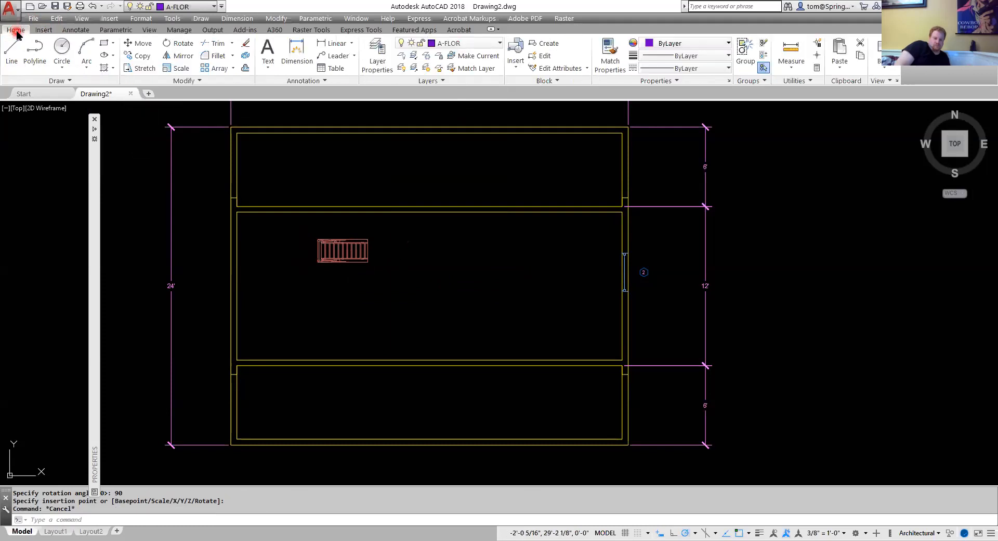
click(14, 49)
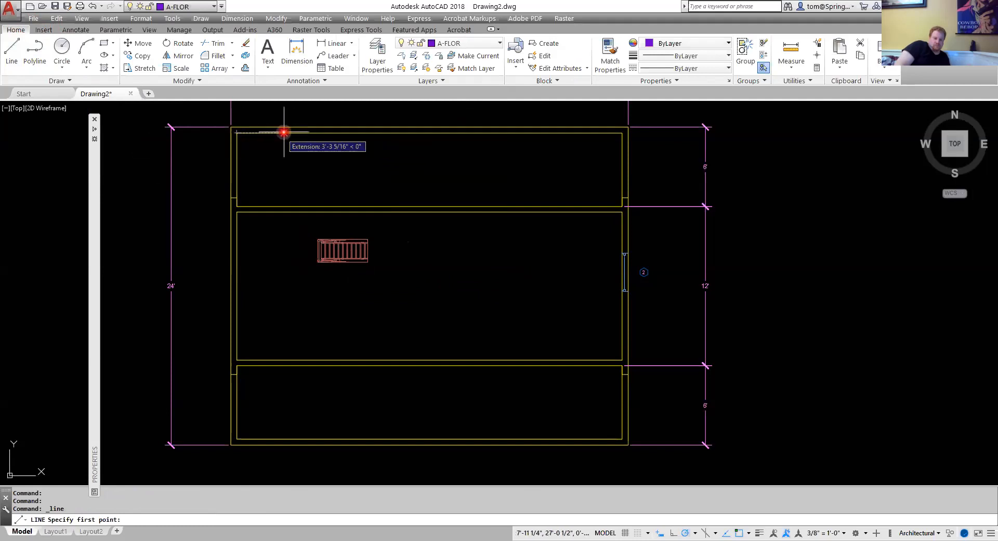
click(305, 131)
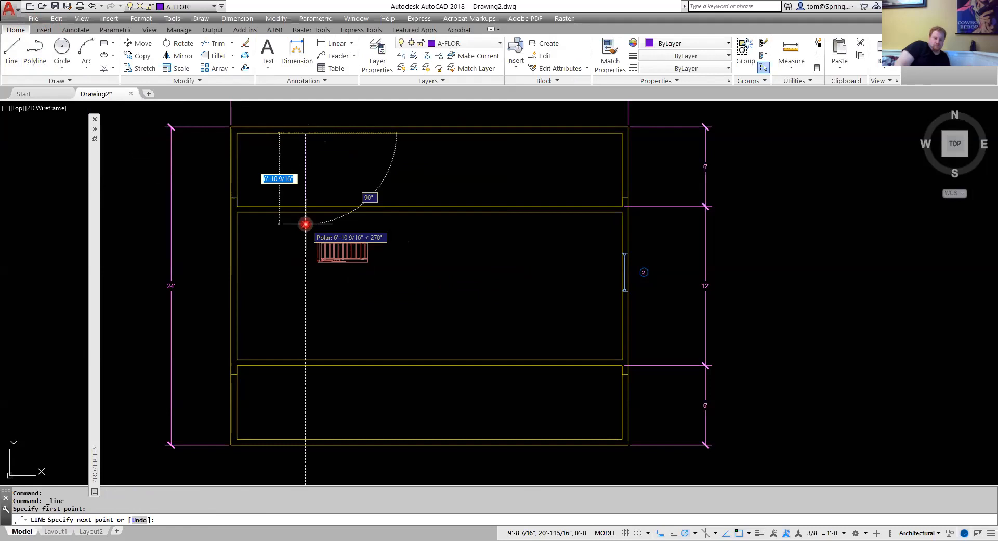
text(7')
key(Return)
key(Escape)
Draw a 5' horizontal line from the inner face of the left wall.
right_click(334, 183)
click(370, 189)
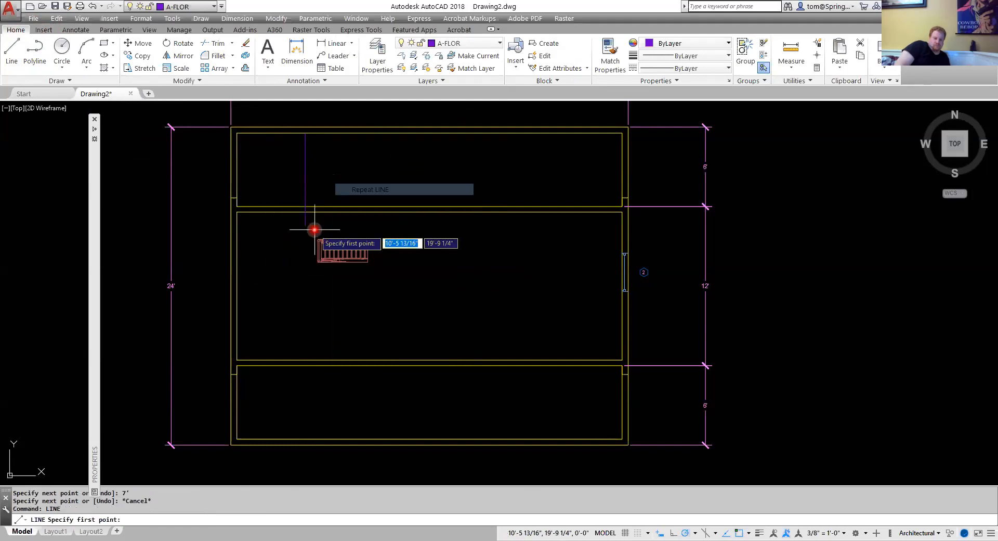
click(237, 286)
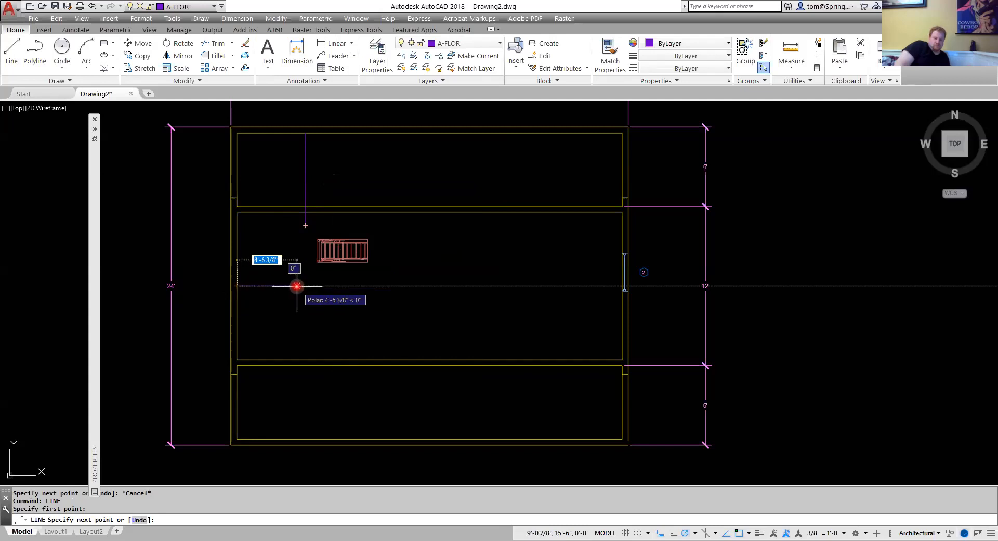
text(5')
key(Return)
key(Escape)
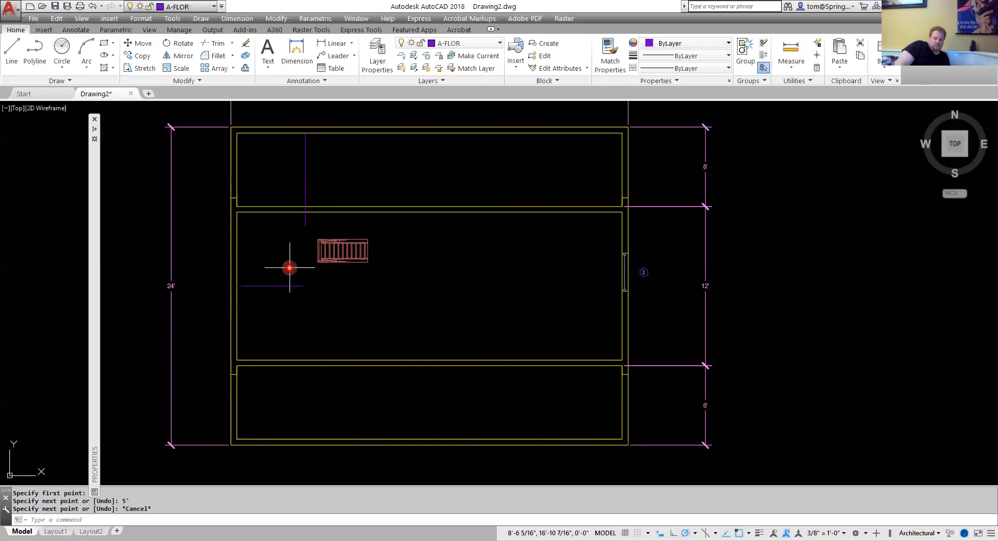
click(305, 222)
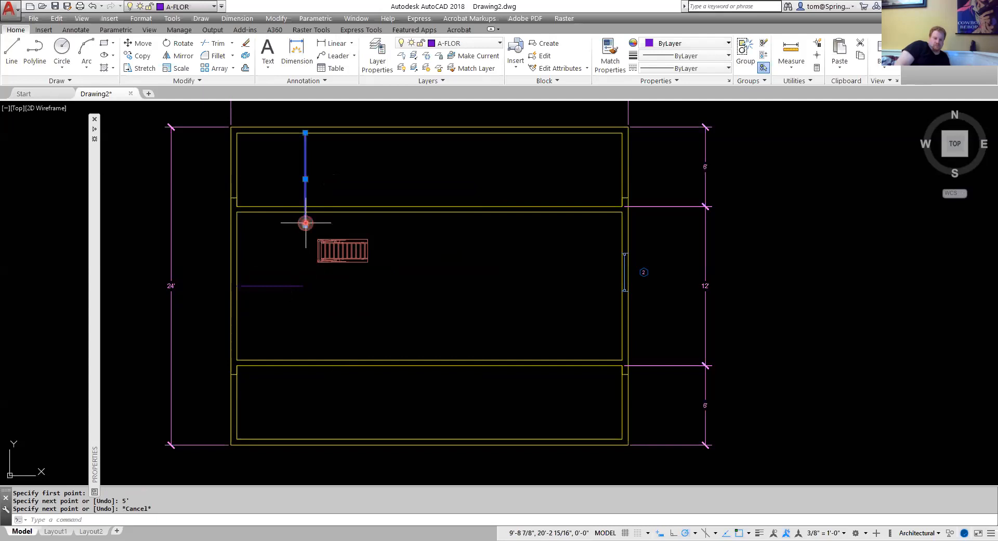
key(Escape)
click(289, 285)
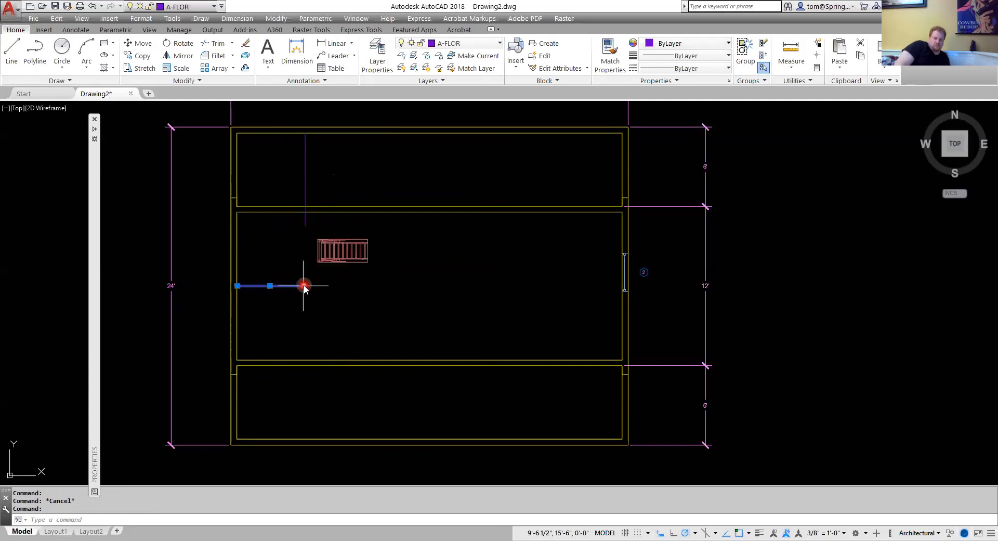
mouse_move(303, 286)
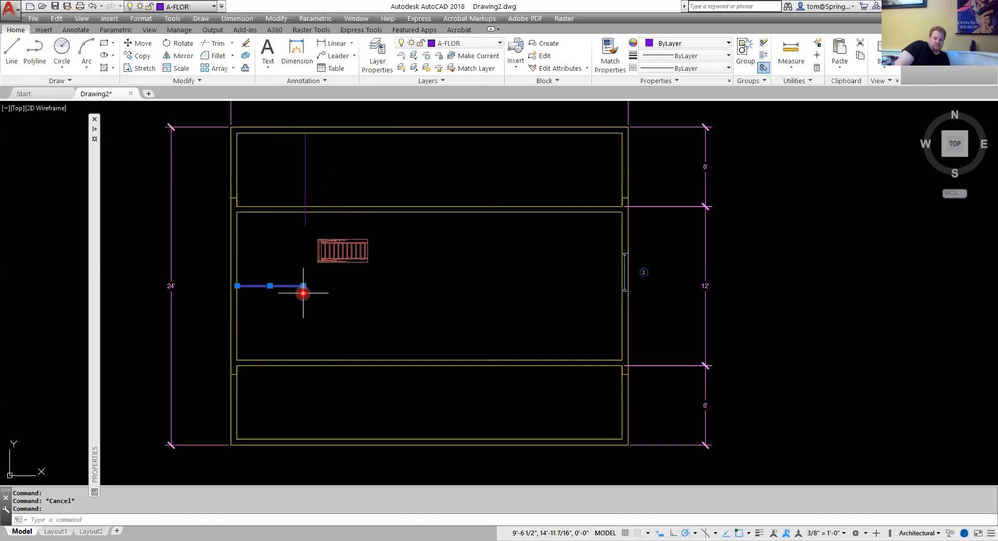
key(Escape)
Draw a line joining the ends of the two new lines, then undo it.
right_click(296, 255)
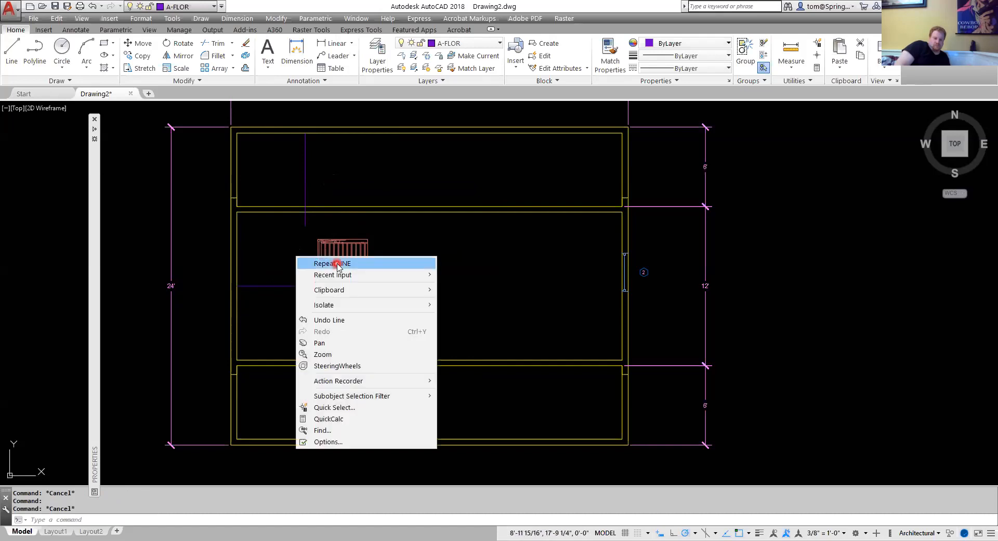
click(332, 262)
click(304, 283)
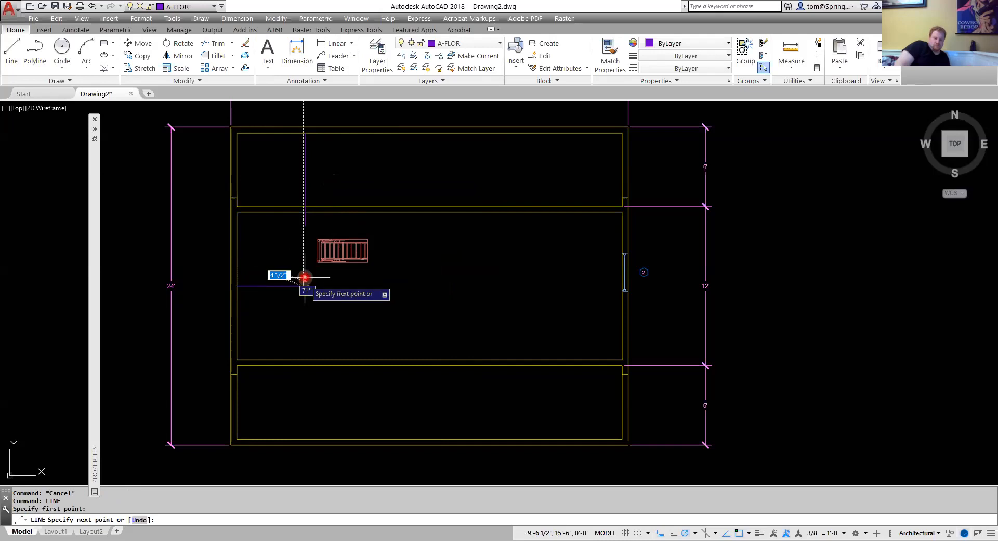
click(306, 225)
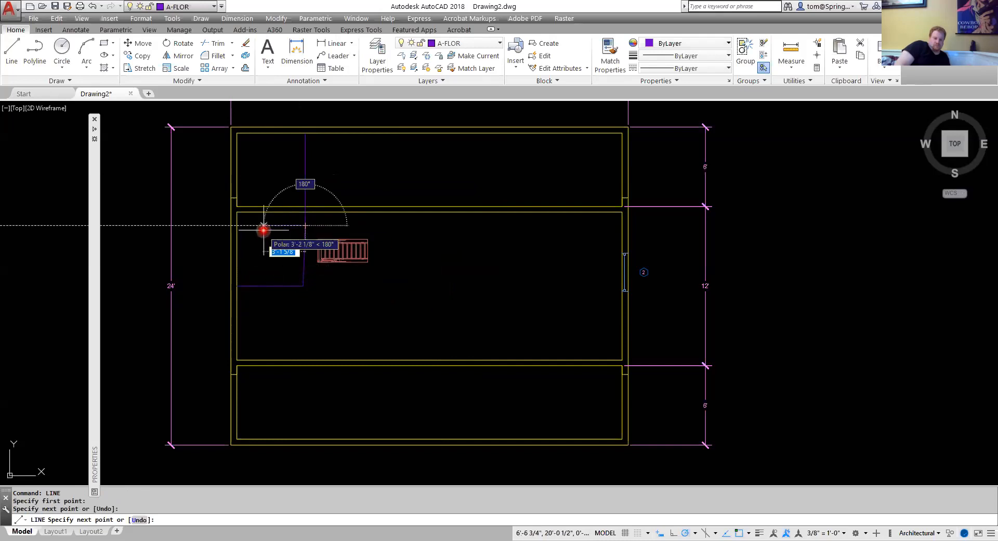
key(Escape)
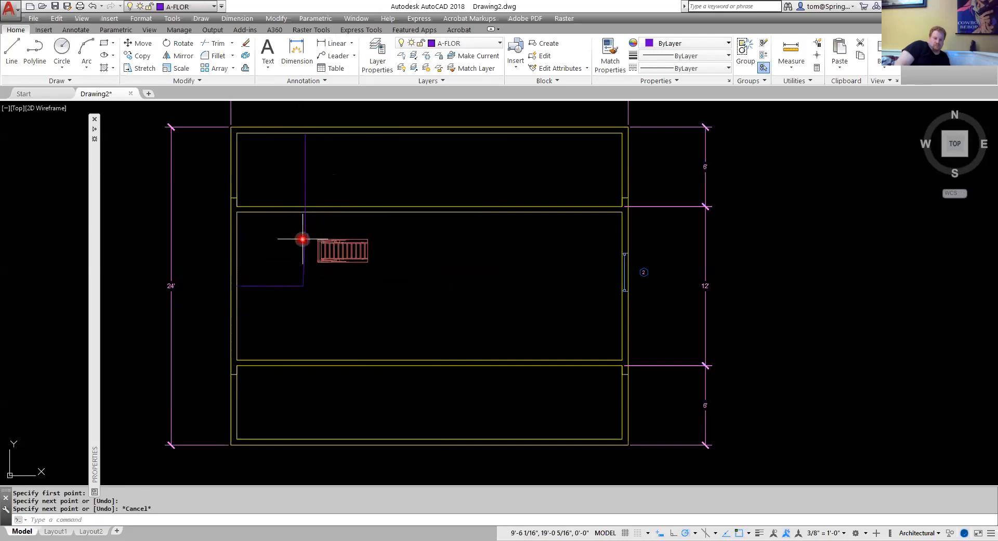
key(ctrl+z)
right_click(290, 263)
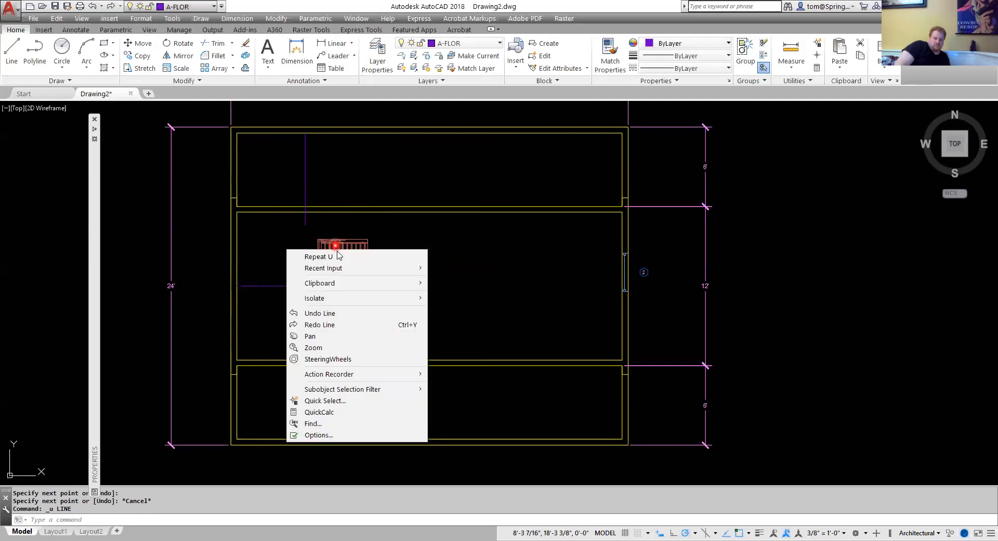
mouse_move(334, 268)
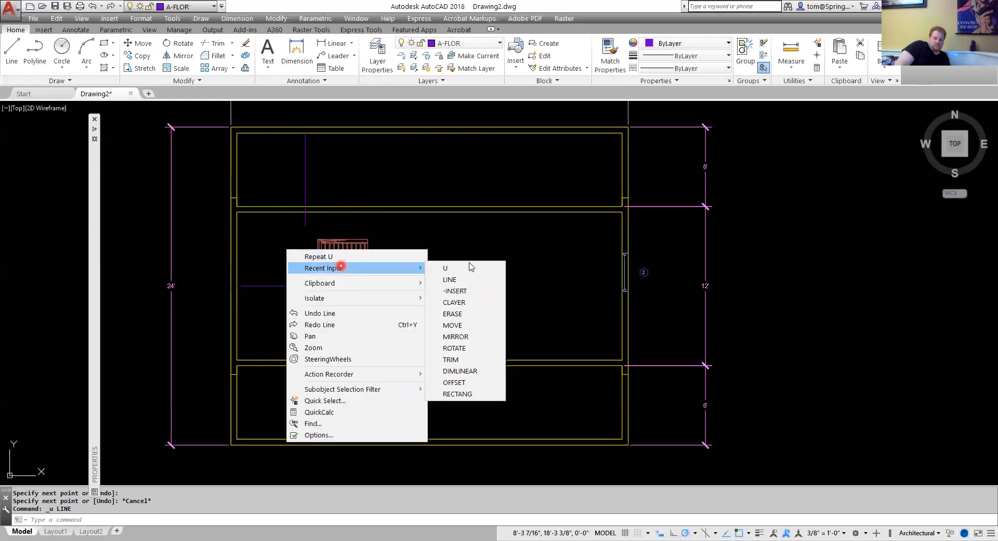
click(469, 269)
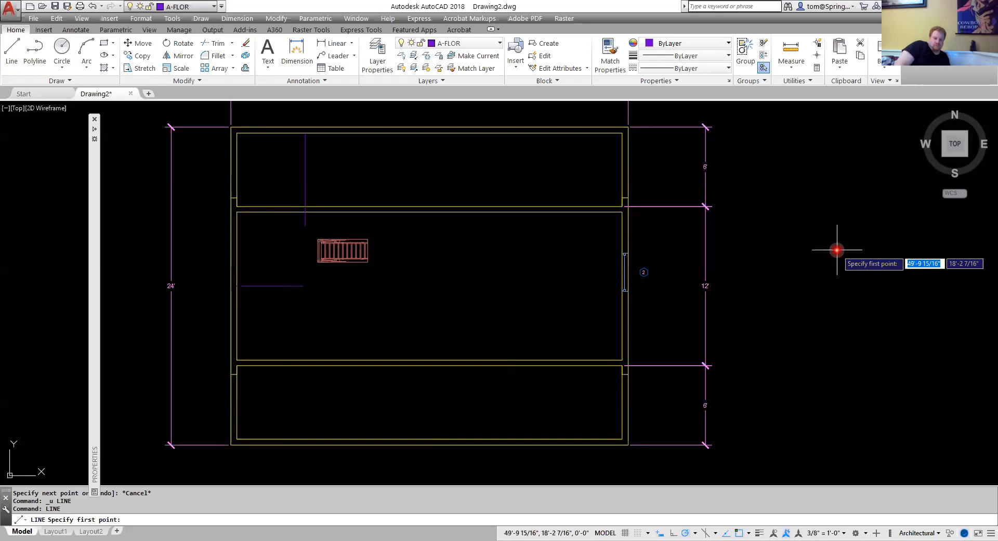
click(304, 285)
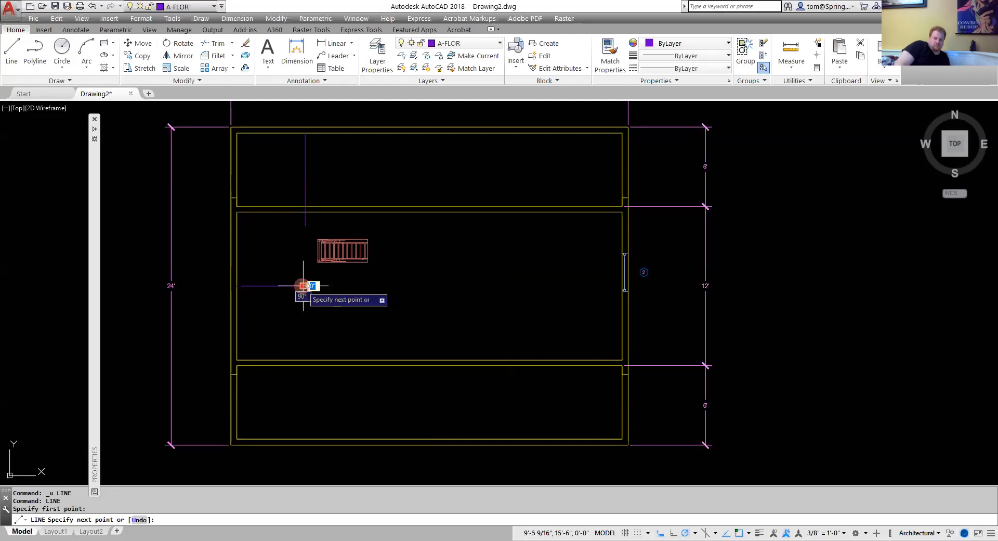
scroll(300, 239, up, 2)
scroll(300, 239, up, 2)
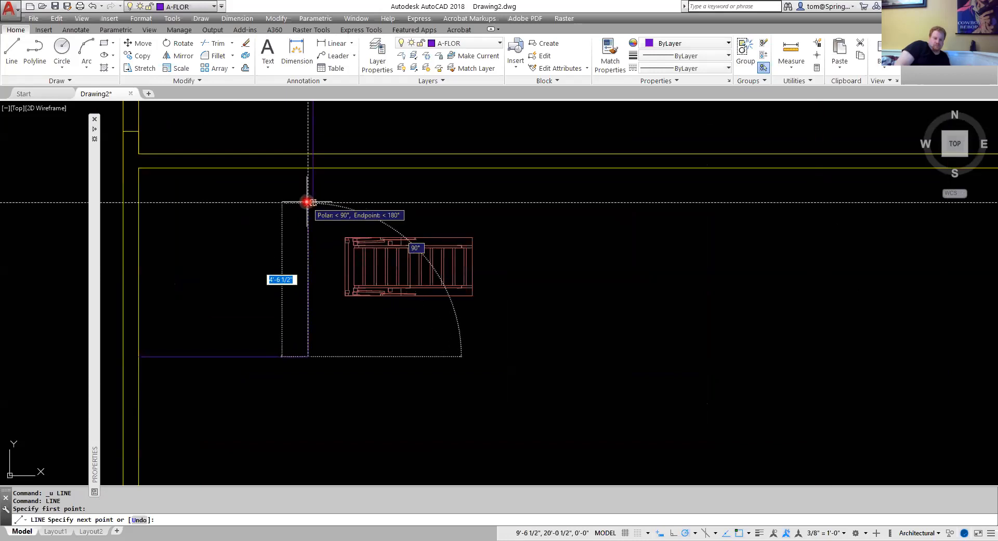
key(Escape)
Erase the stray vertical line segment above the attic stairs.
click(315, 182)
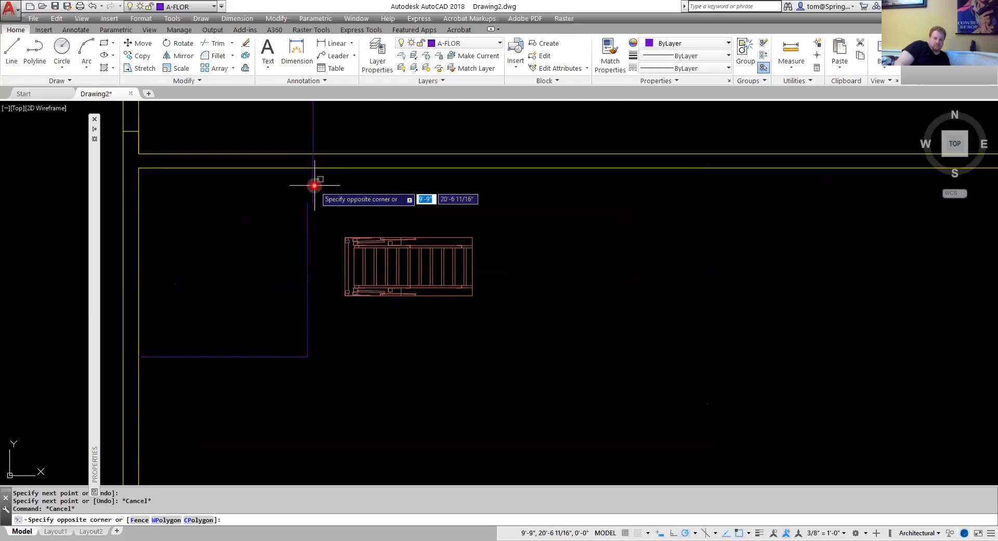
click(233, 180)
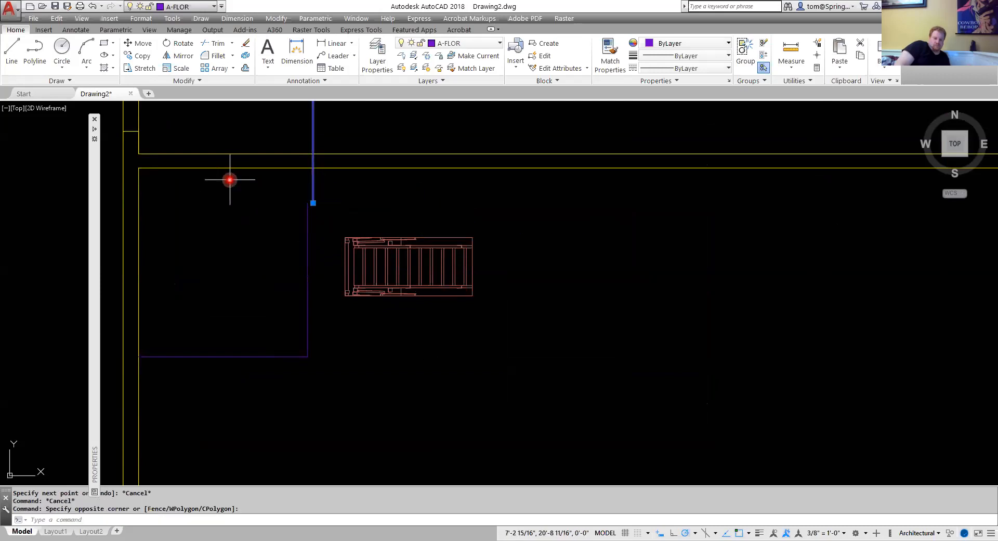
key(Delete)
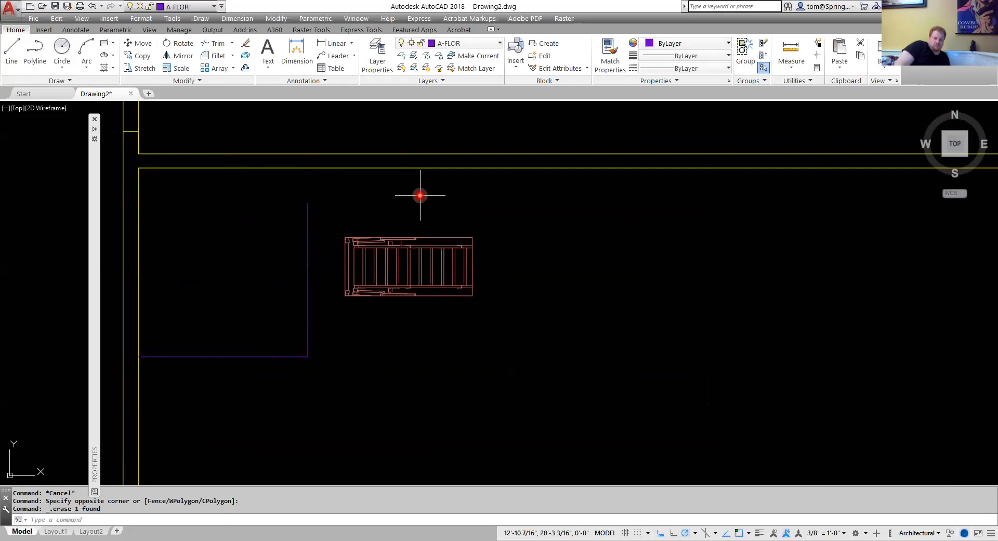
Move the attic stairs block so its corner meets the corner of the layout lines.
text(m)
key(Return)
click(364, 236)
key(Return)
scroll(343, 229, up, 2)
scroll(343, 229, up, 4)
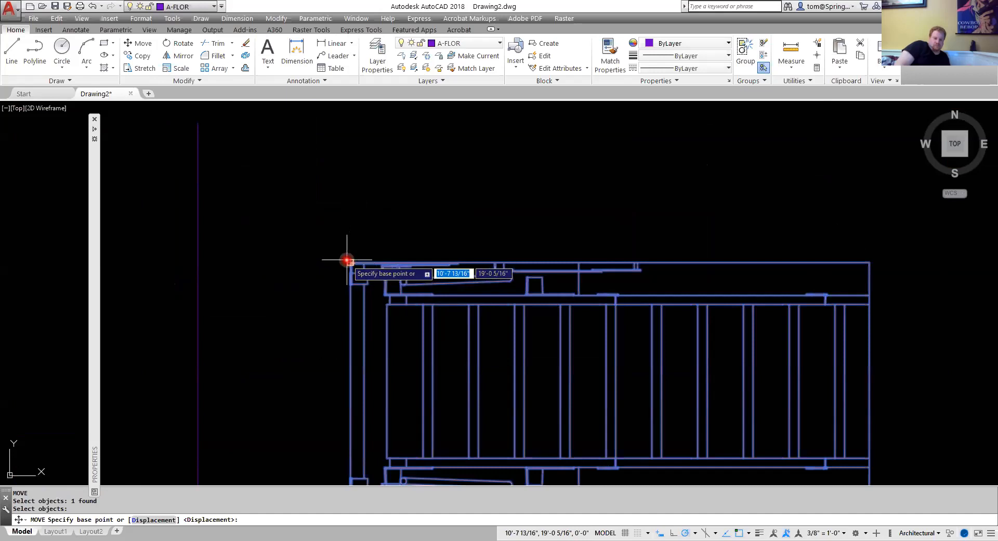
click(348, 260)
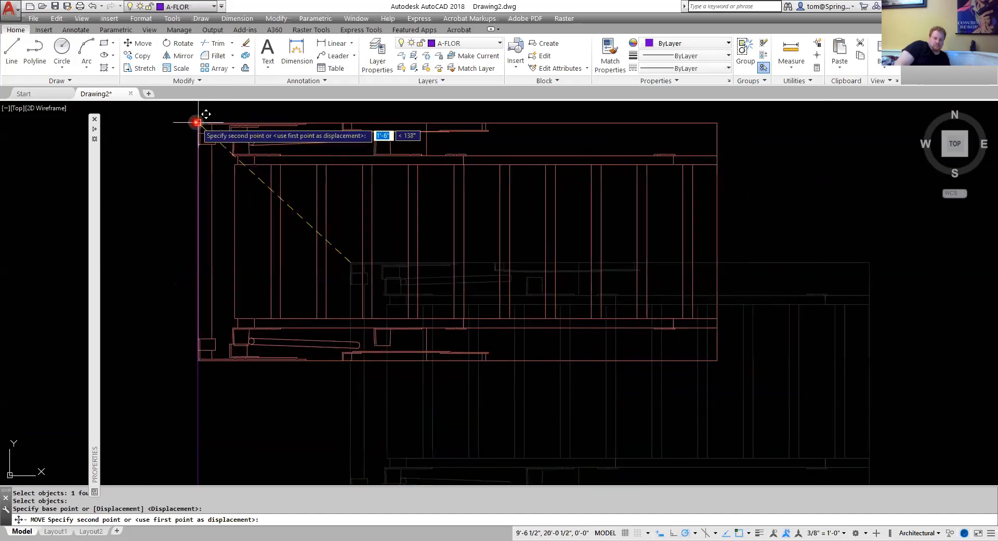
scroll(312, 327, down, 8)
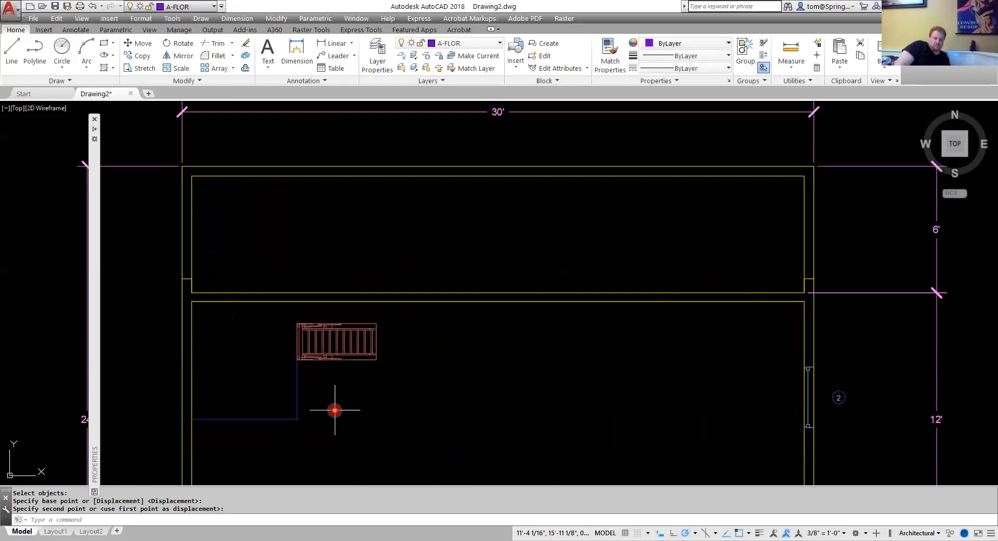
key(Escape)
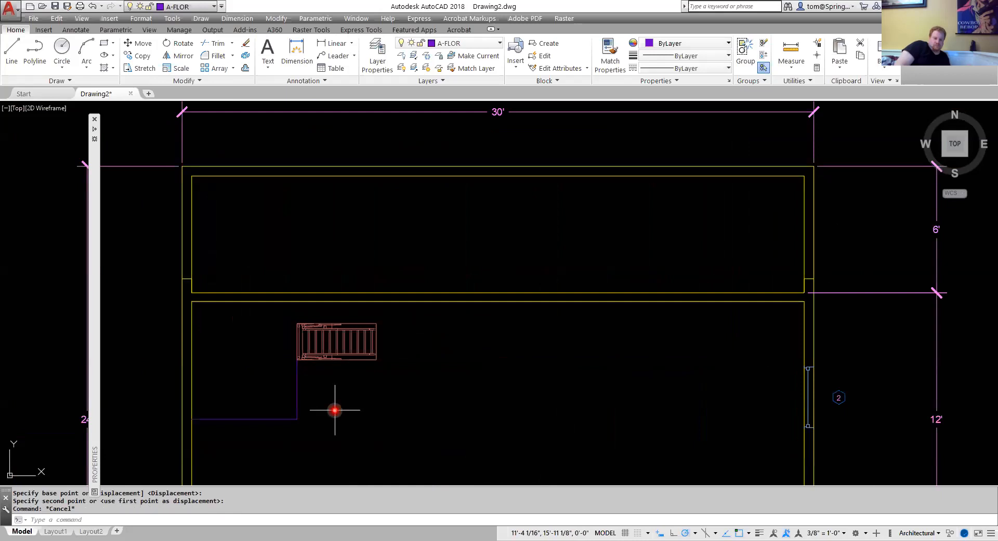
Add a linear dimension from the stairs' corner up to the inner face of the top wall.
click(499, 42)
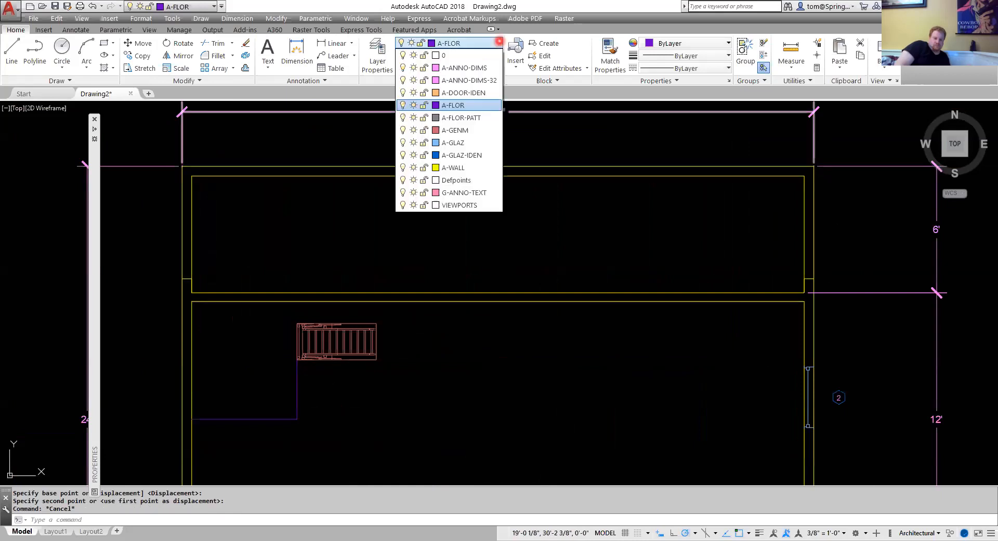
click(352, 43)
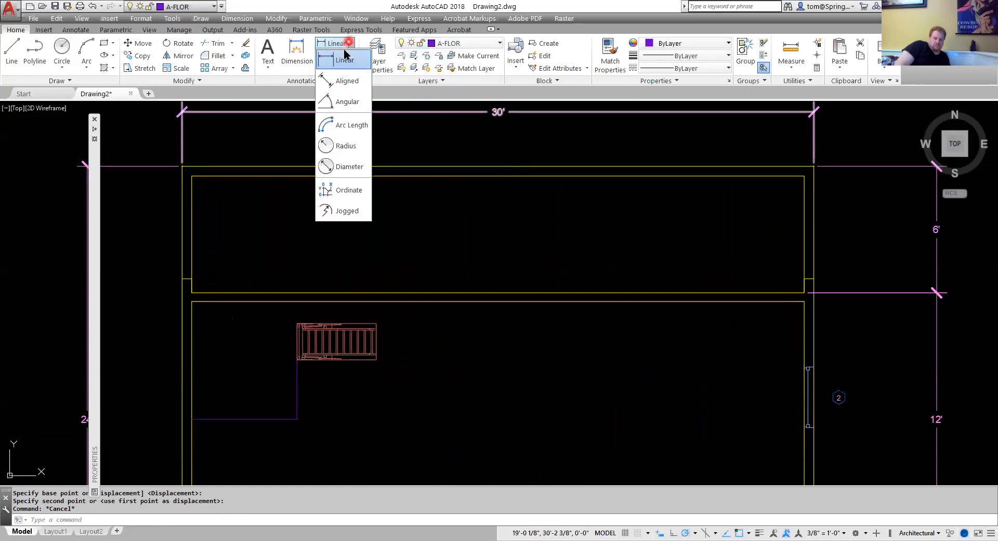
click(344, 61)
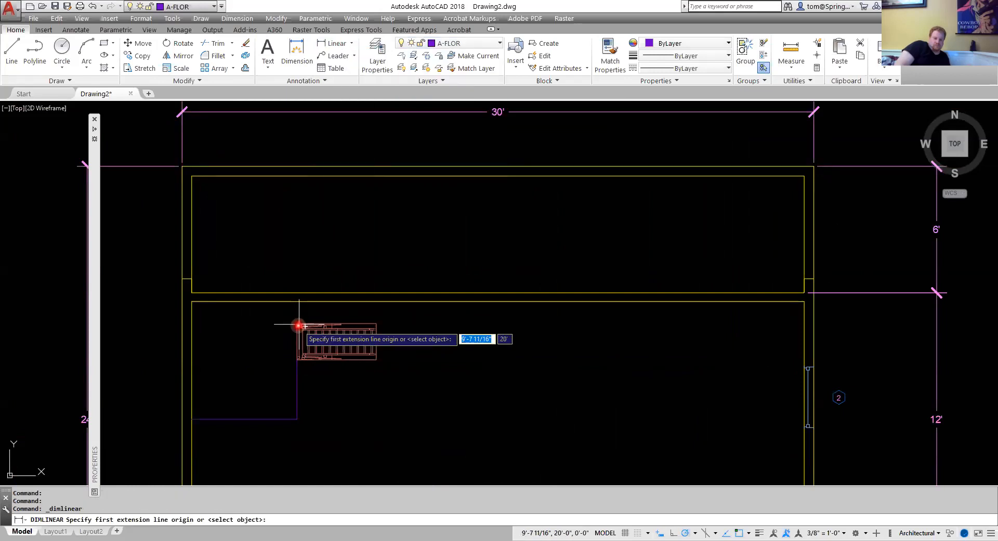
scroll(296, 318, up, 4)
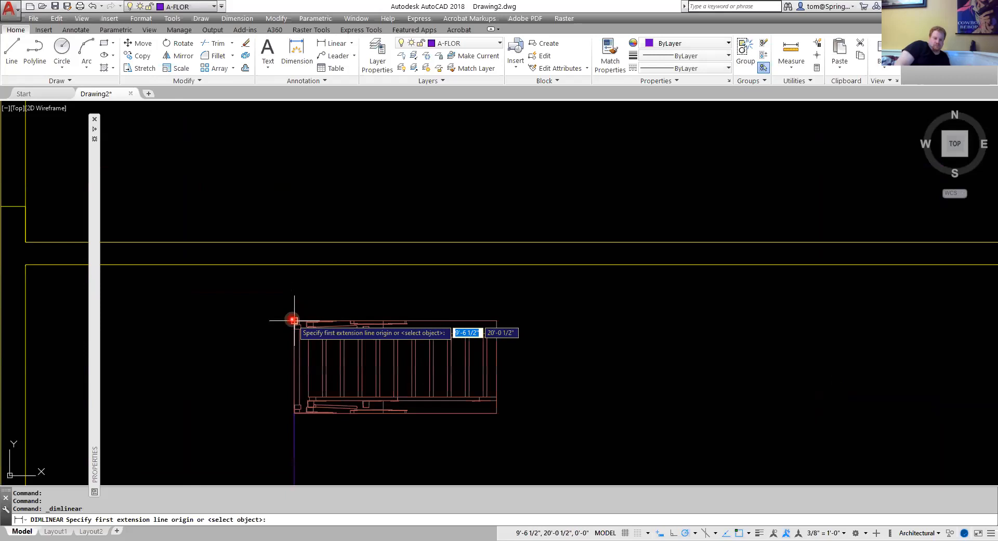
click(292, 314)
scroll(300, 203, down, 2)
scroll(301, 202, down, 4)
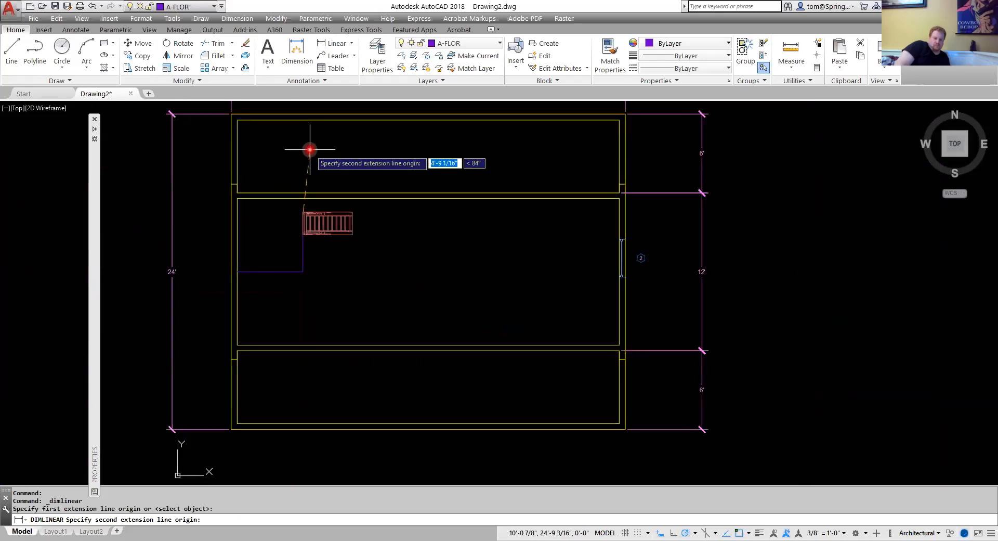
click(302, 121)
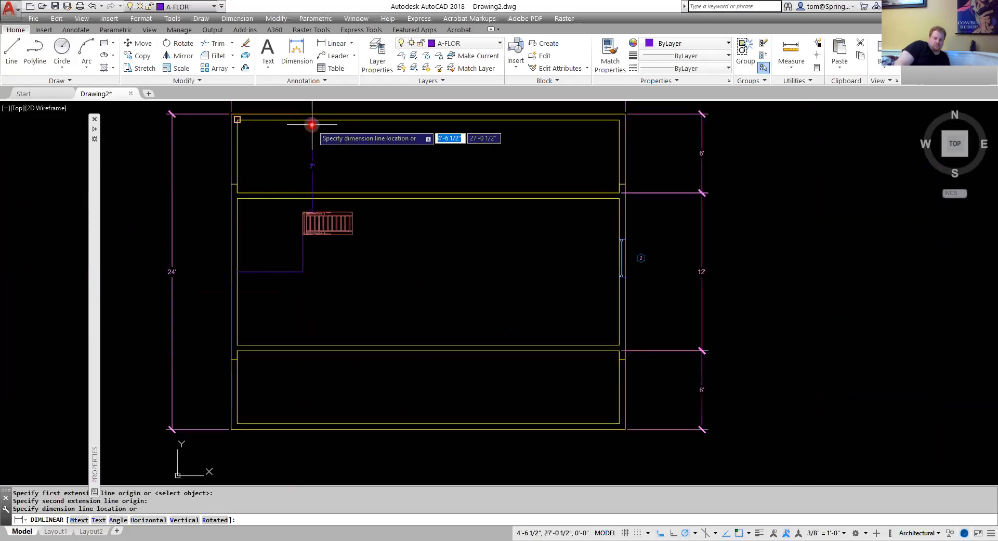
click(317, 124)
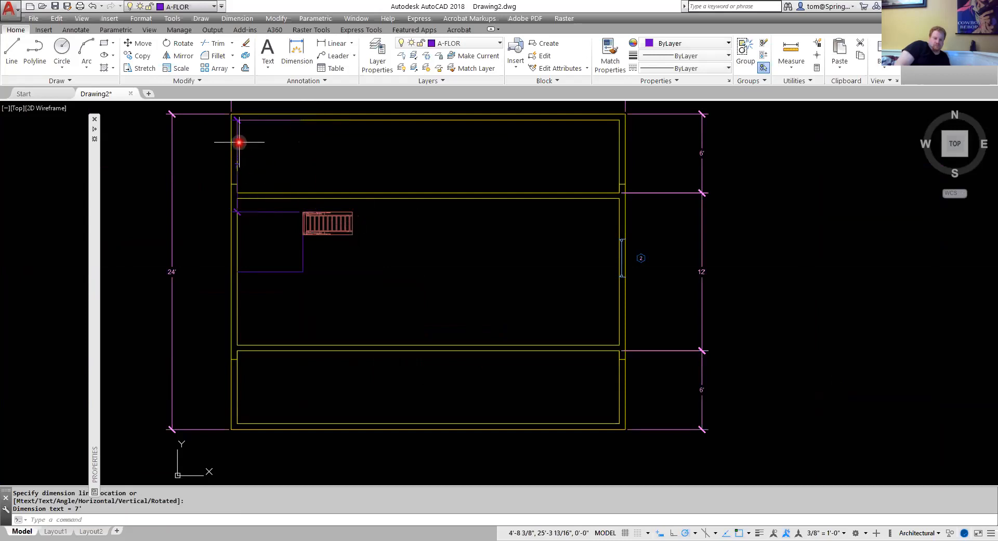
Erase the two layout lines below the attic stairs.
click(319, 251)
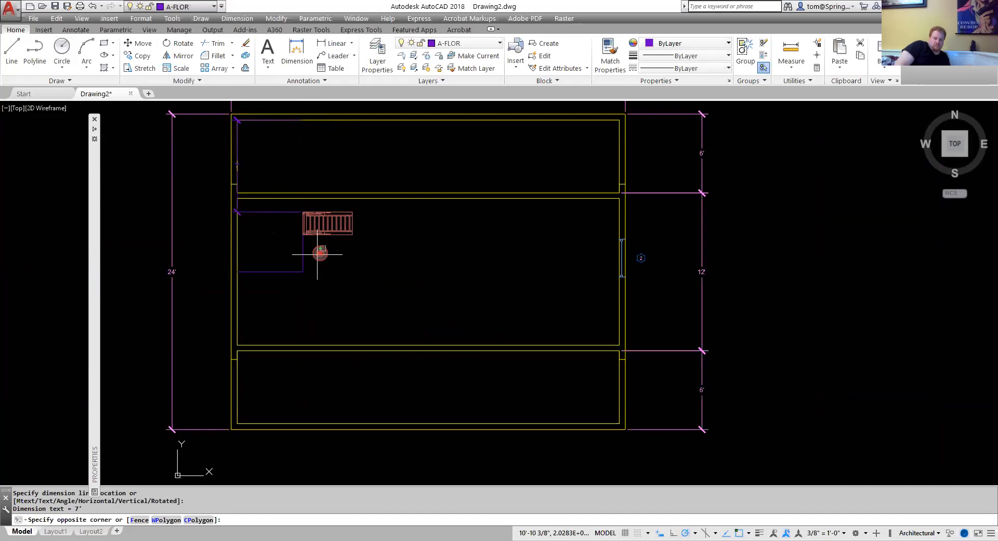
click(279, 284)
key(Delete)
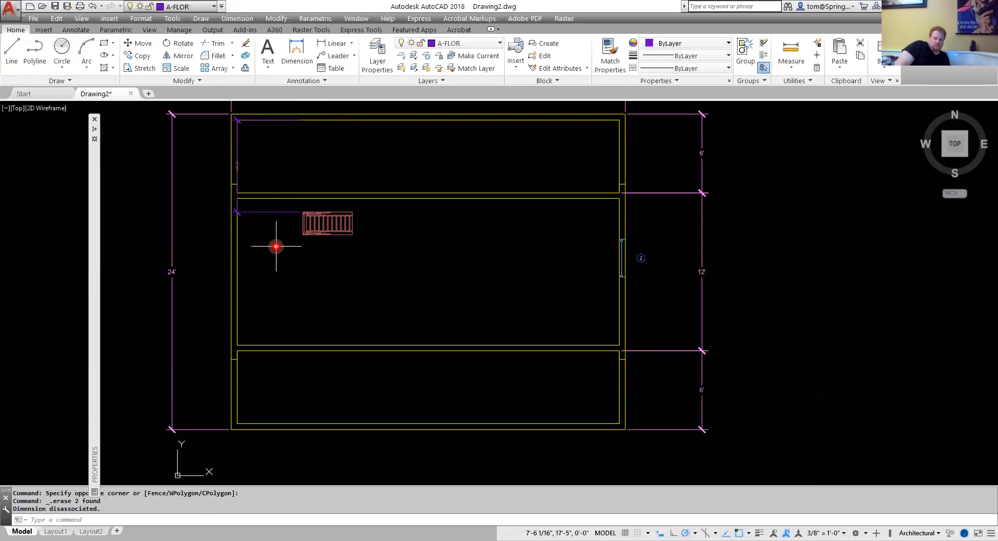
Add a linear dimension from the inner face of the left wall to the stairs' corner.
click(337, 44)
scroll(279, 243, up, 4)
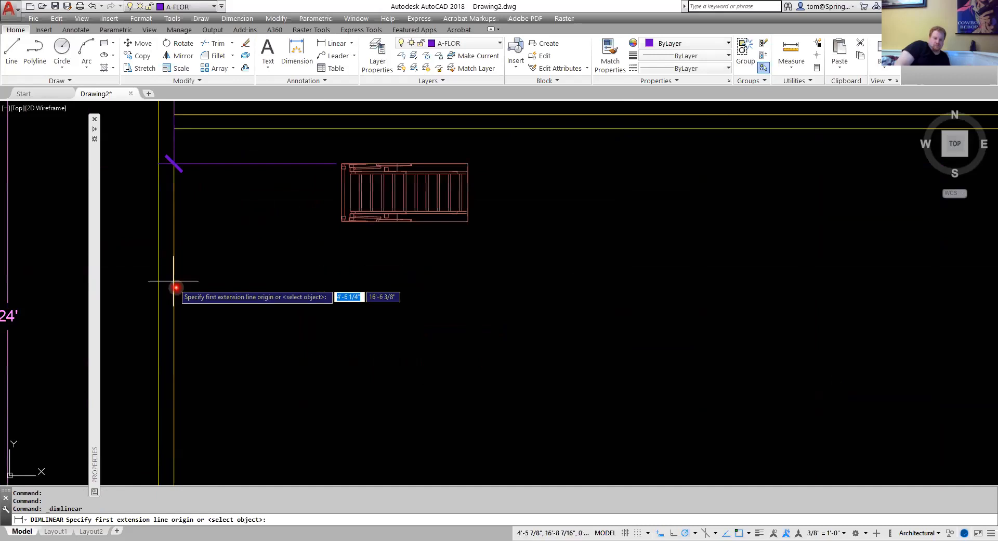
click(173, 315)
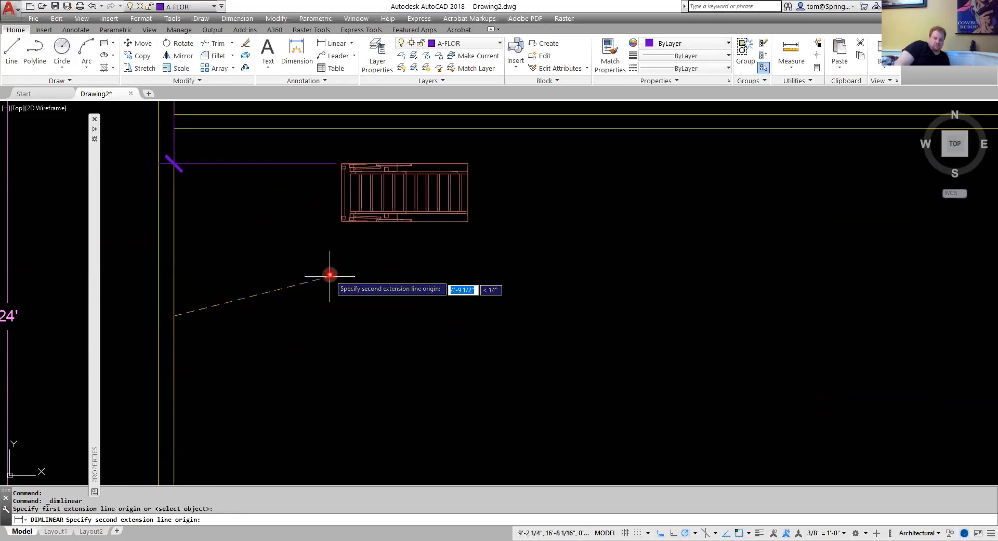
click(338, 225)
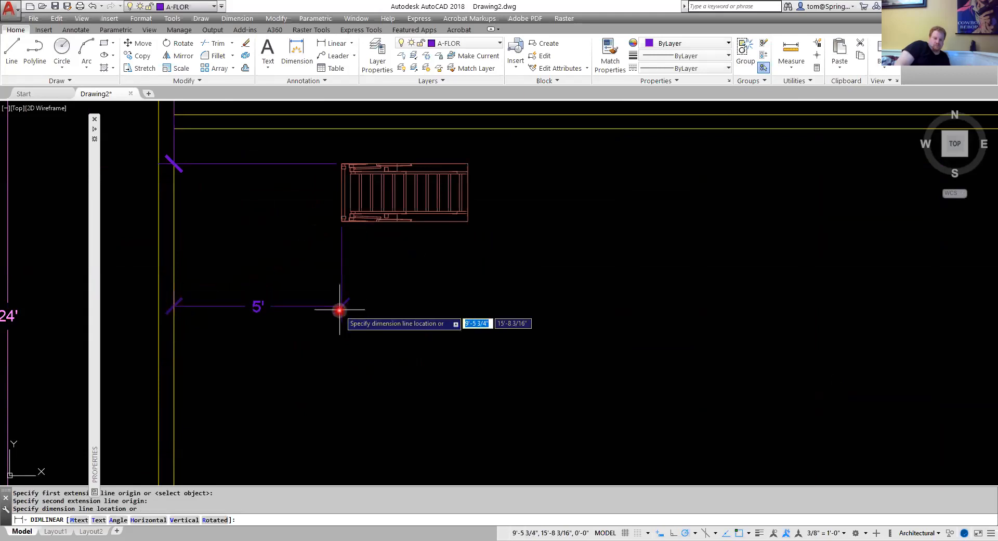
click(335, 338)
key(Escape)
scroll(286, 212, down, 2)
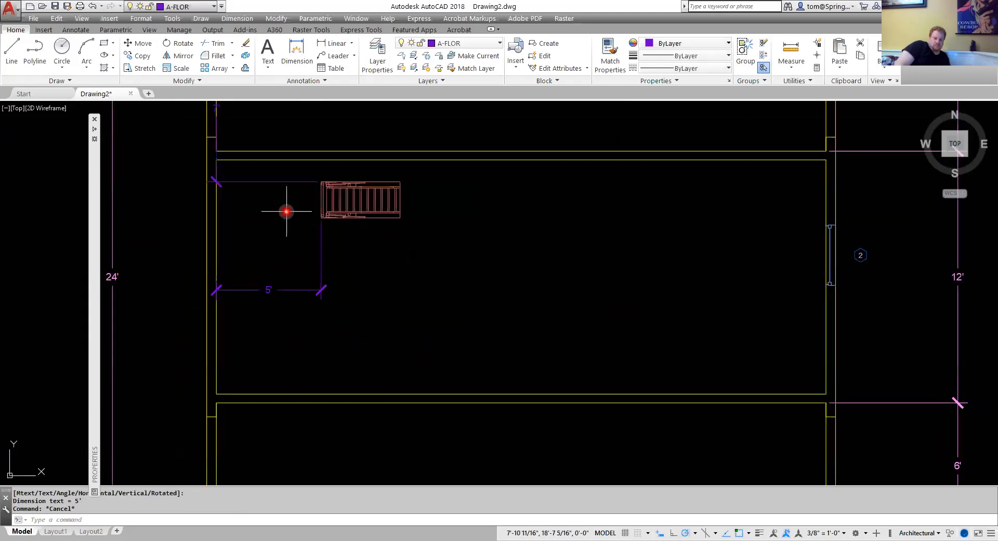
Move both new dimensions onto the A-ANNO-DIMS layer.
click(283, 171)
click(255, 333)
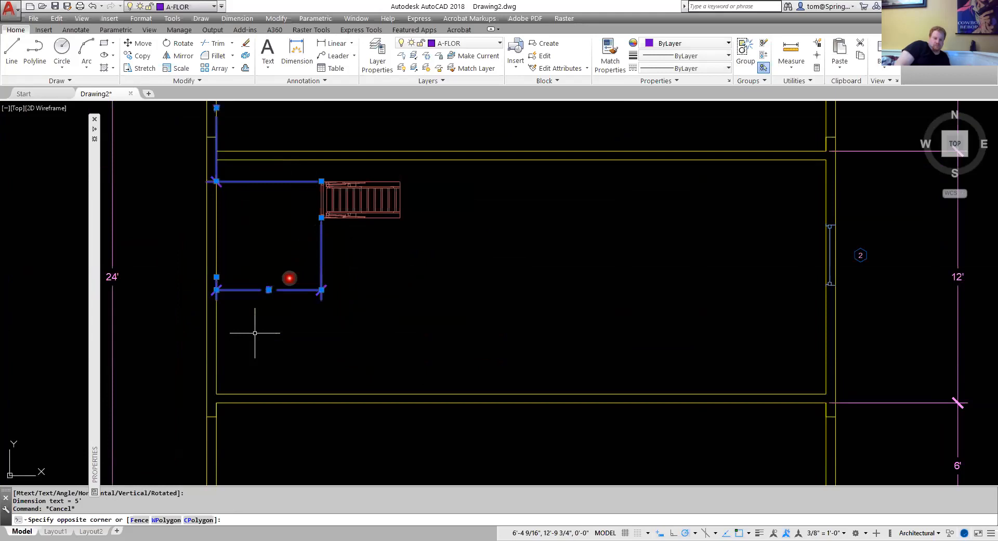
click(498, 43)
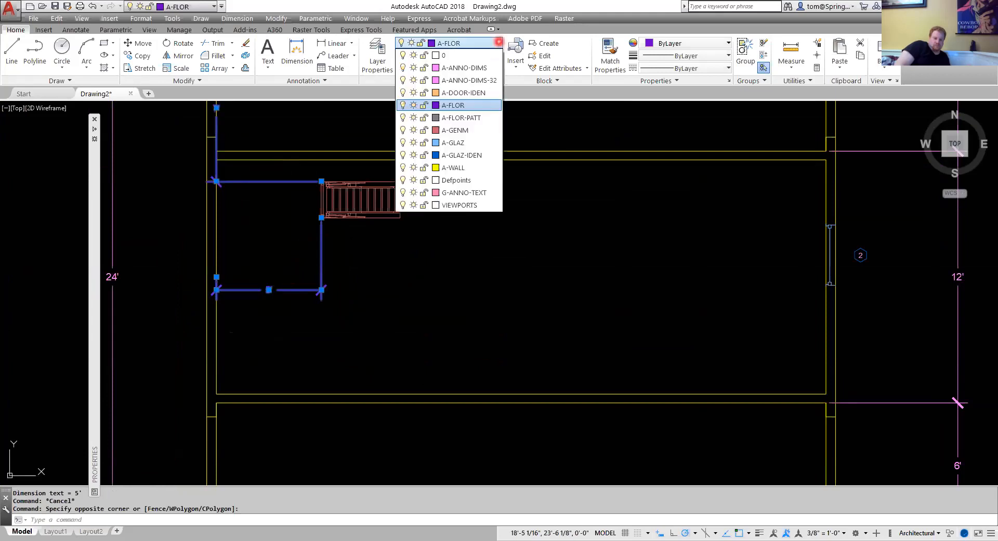
click(488, 67)
key(Escape)
scroll(397, 195, down, 2)
middle_drag(397, 195, 413, 274)
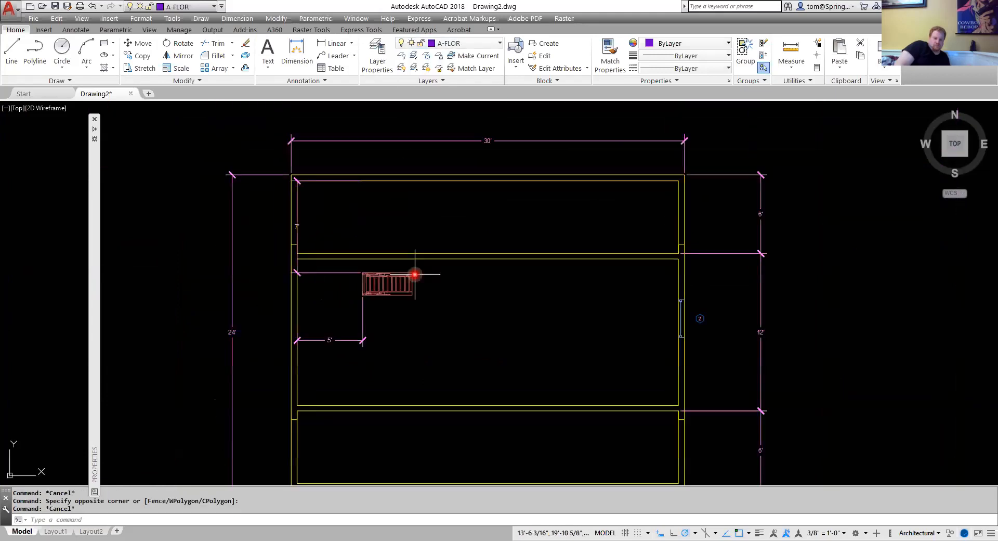
Reposition the 7' dimension line so it aligns with the stairs' corner.
click(297, 216)
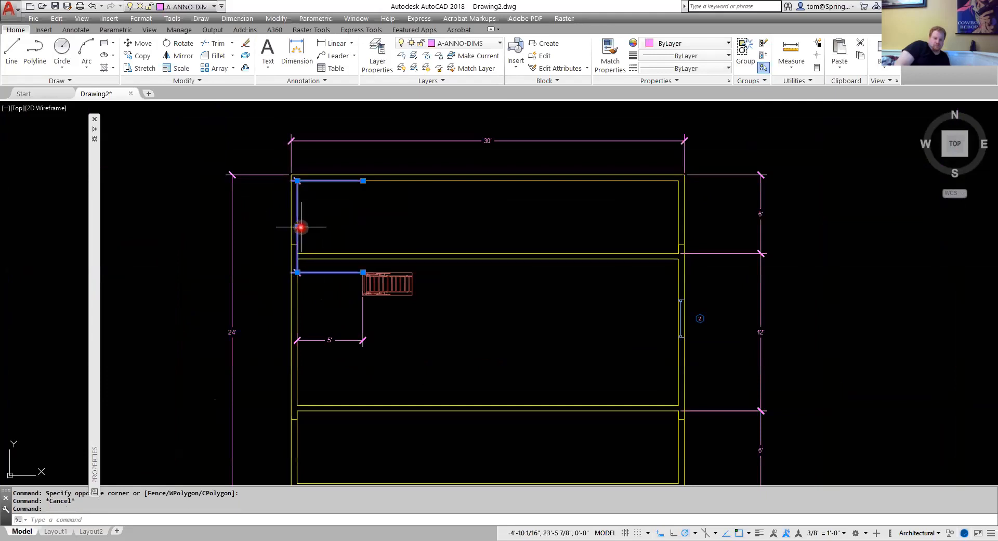
click(297, 226)
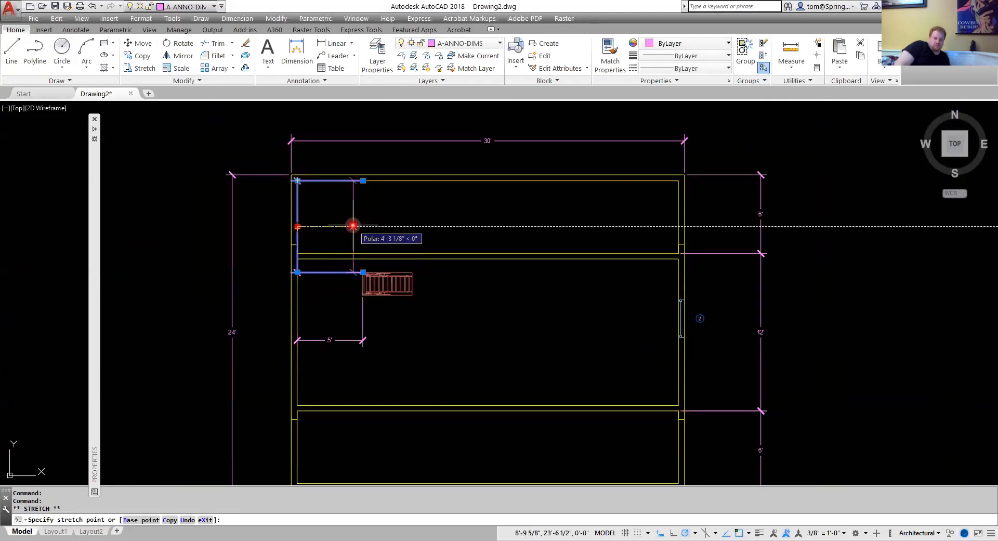
click(386, 226)
key(Escape)
key(Escape)
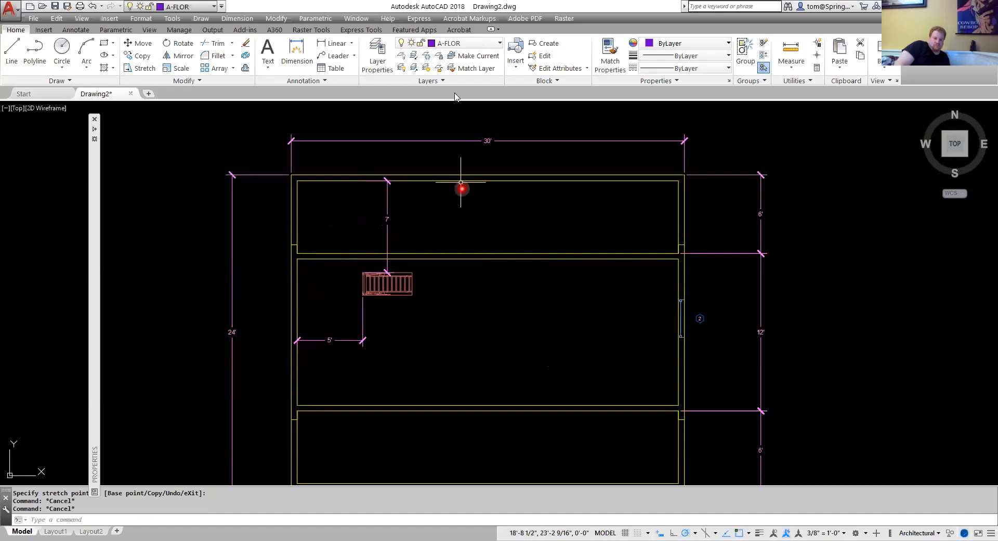
Make G-ANNO-TEXT the current layer and add a leader pointing to the attic stairs with the note ATTIC STAIRS.
click(499, 43)
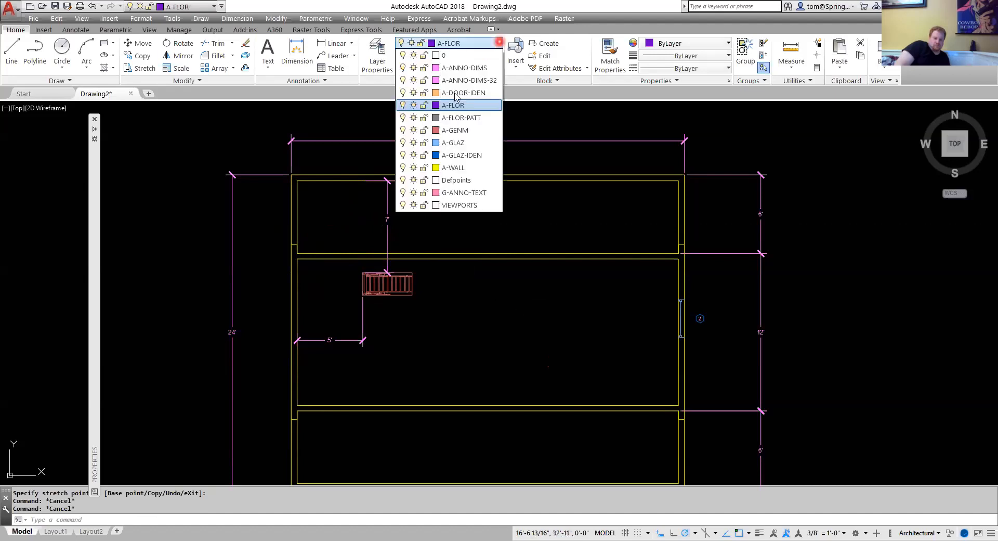
click(481, 197)
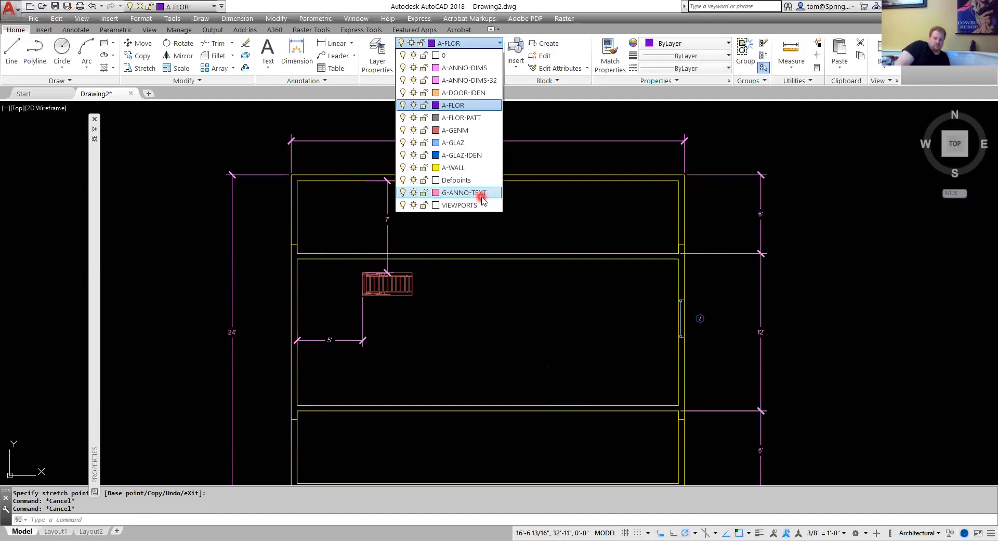
click(481, 195)
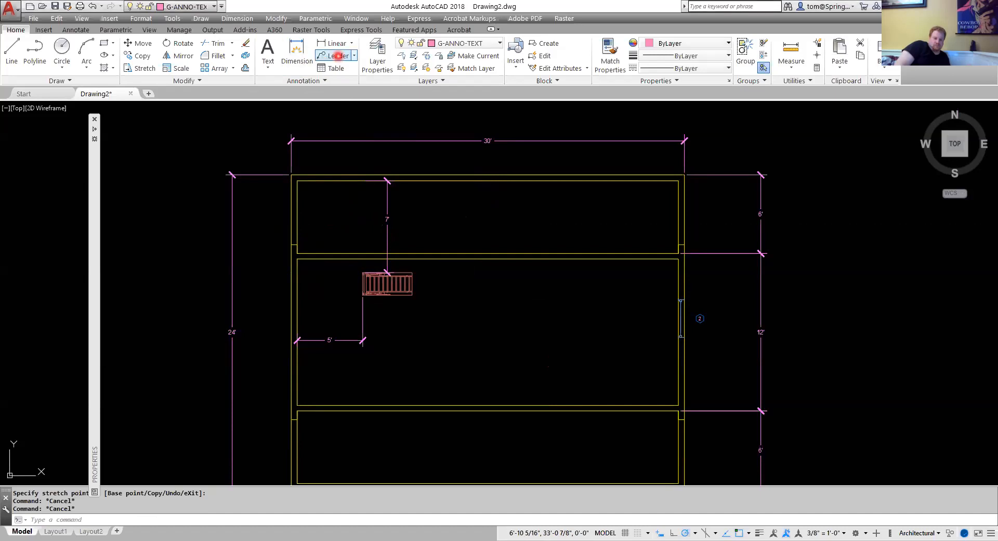
click(355, 55)
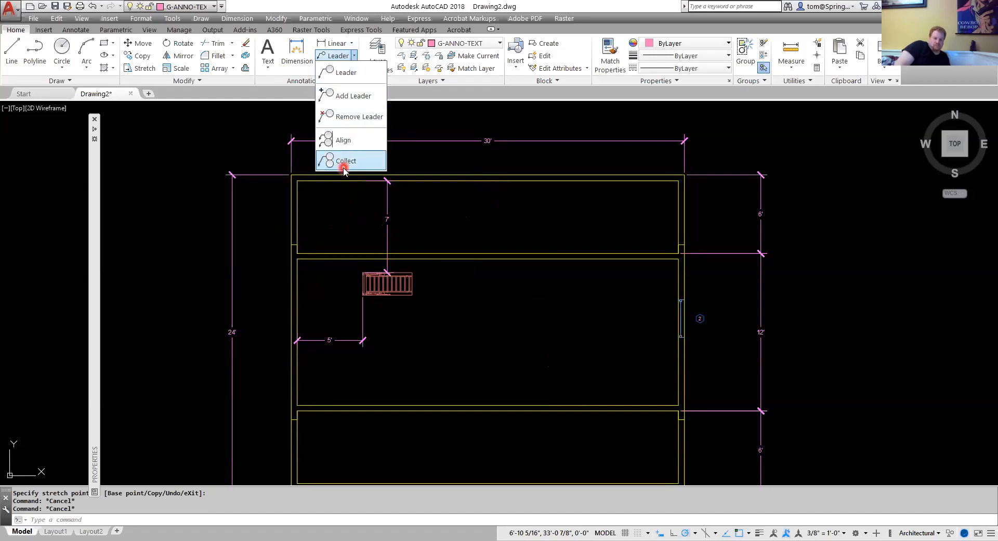
click(347, 74)
scroll(390, 317, up, 4)
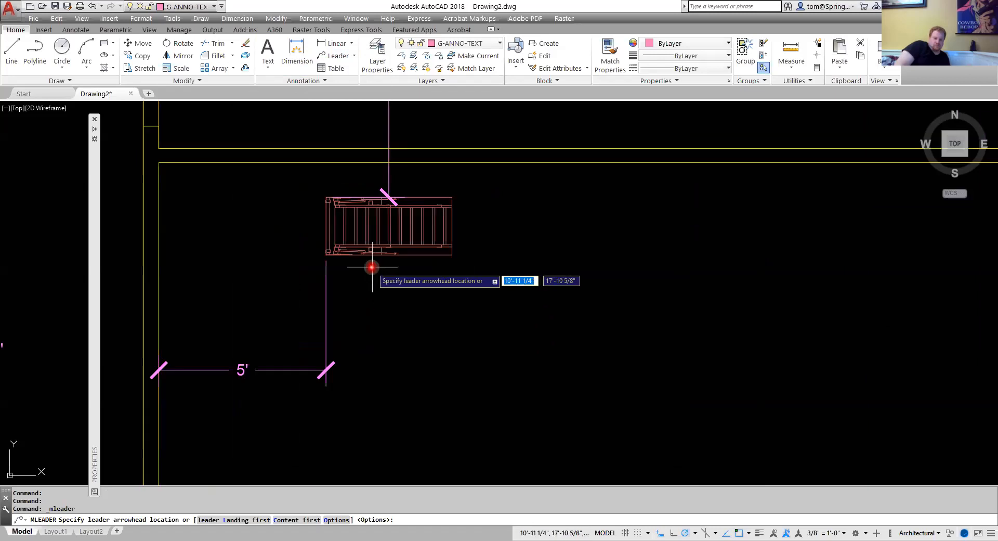
click(387, 285)
click(405, 322)
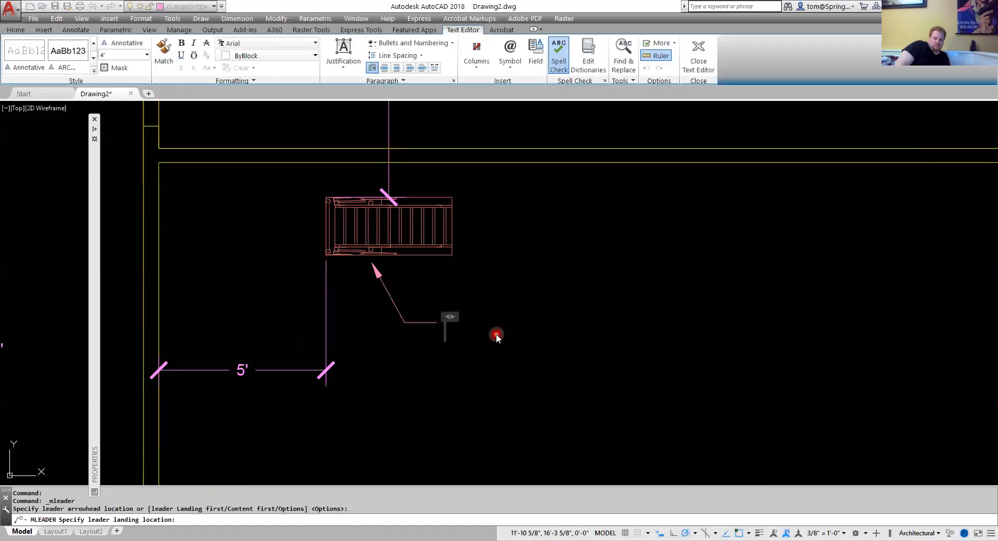
text(ATTIC STAIRS)
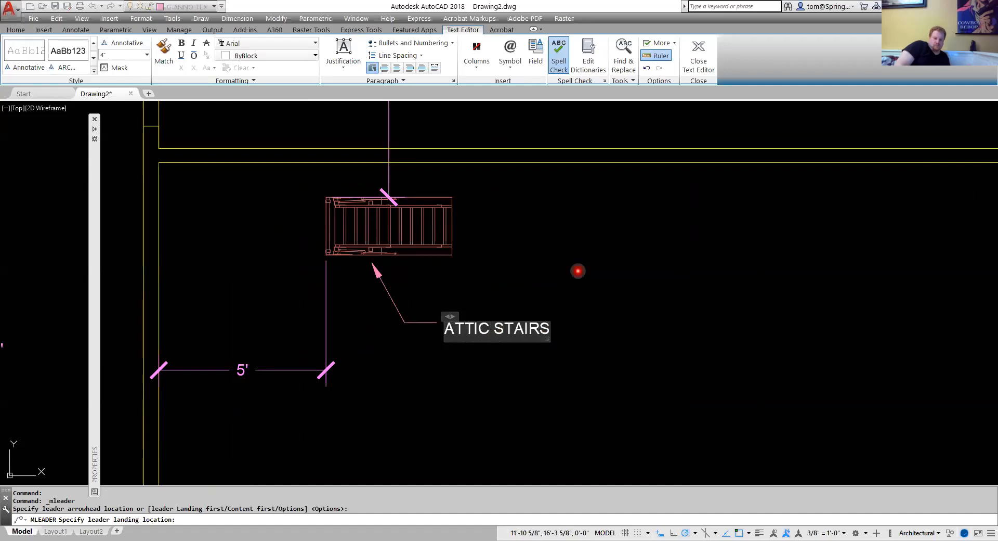
key(Escape)
scroll(585, 346, down, 5)
mouse_move(595, 374)
middle_down()
mouse_move(473, 301)
mouse_move(451, 307)
middle_up()
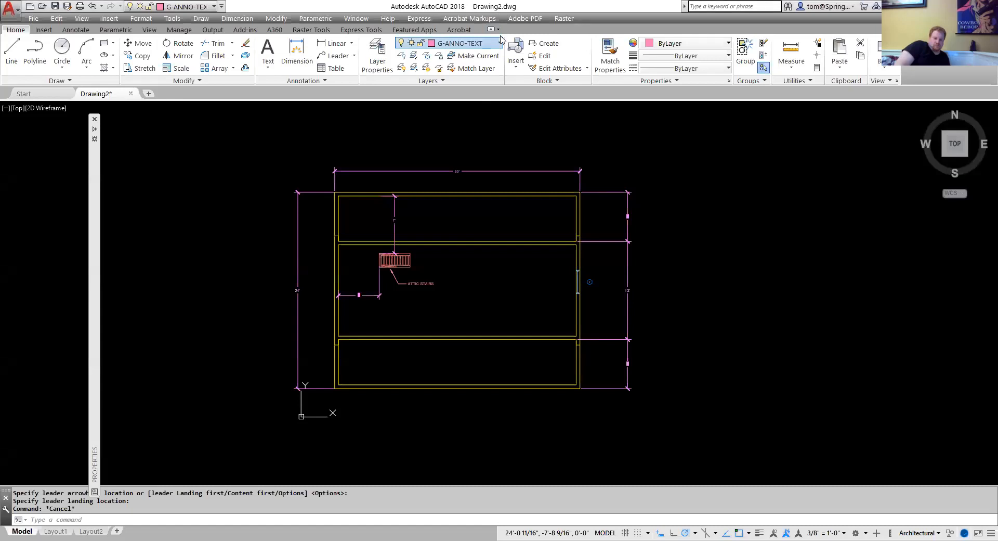
Make A-FLOR-PATT the current layer and start an ANSI31 hatch with scale 48 and angle 135.
click(501, 41)
click(468, 117)
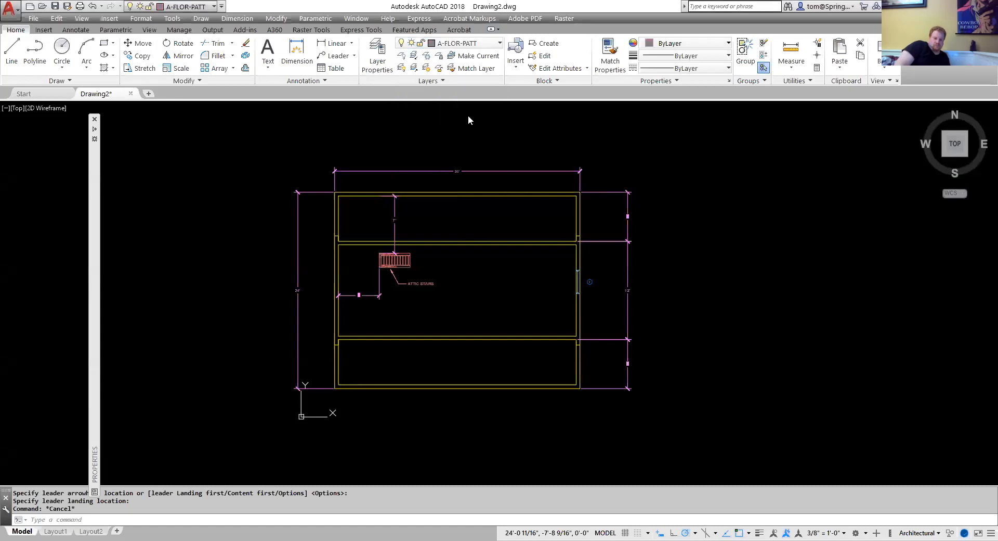
click(113, 68)
click(114, 90)
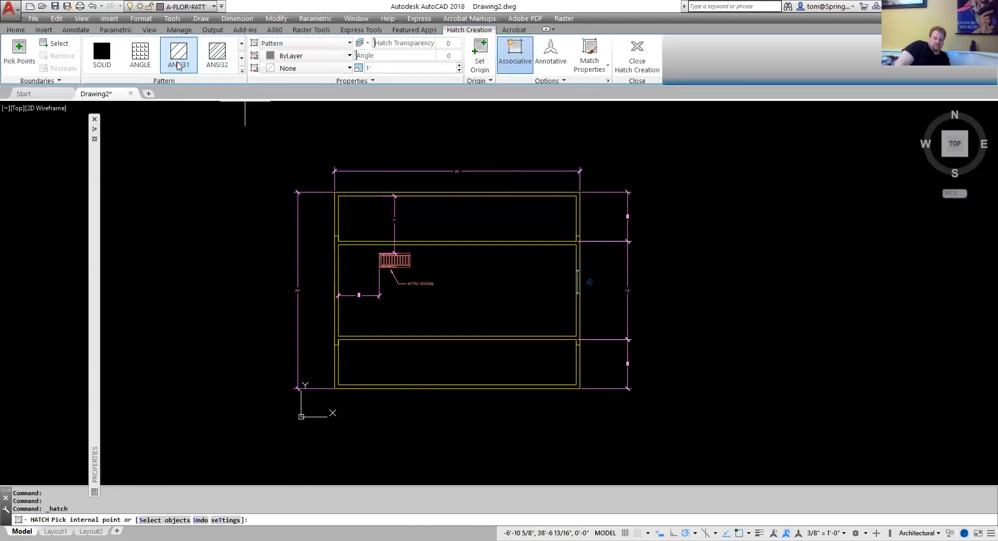
click(407, 68)
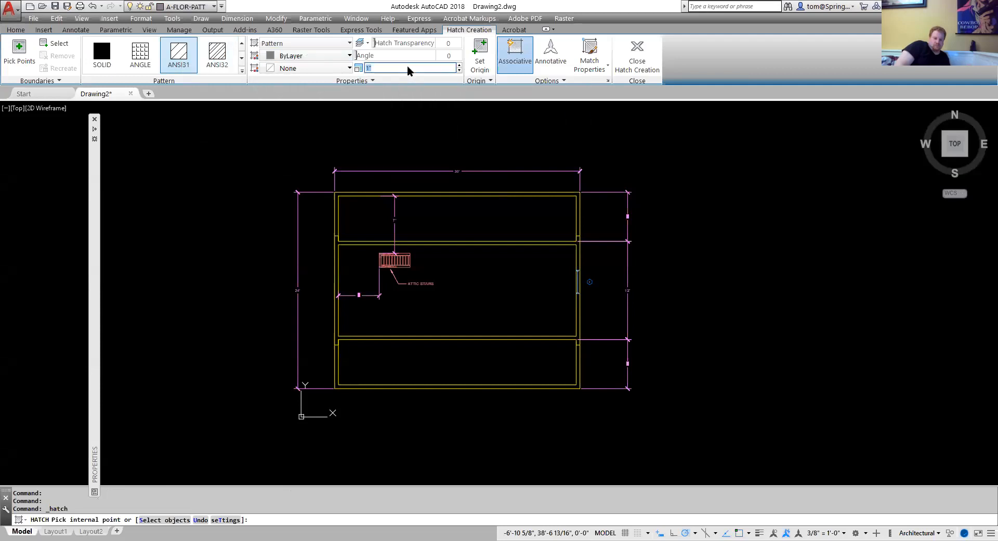
text(48)
key(Tab)
text(4)
click(21, 50)
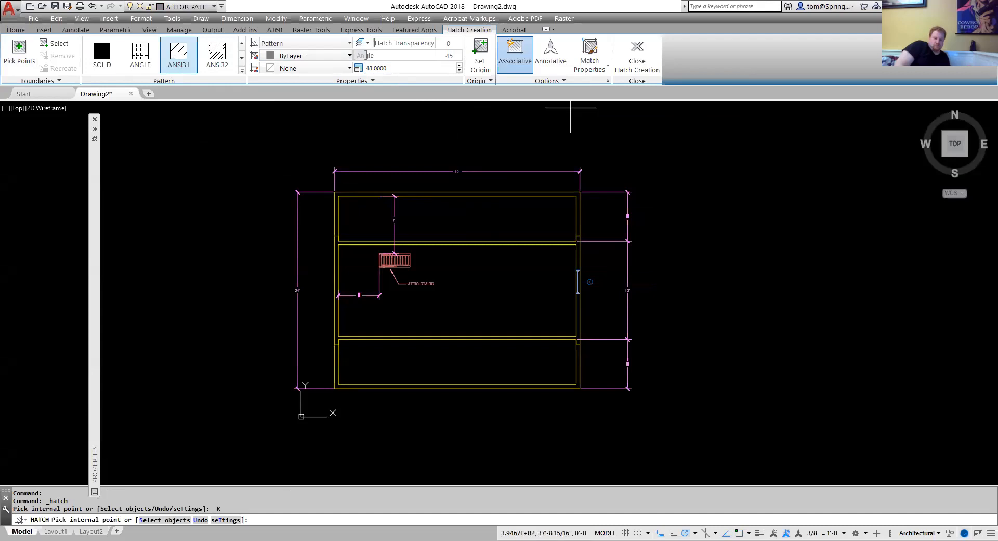
click(450, 56)
text(135)
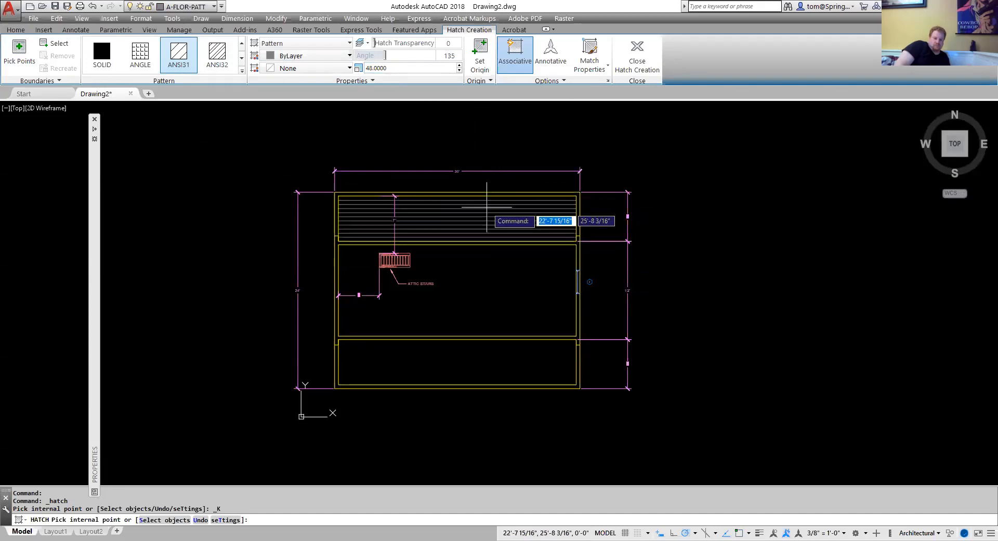
Fill the three room areas inside the walls with the floor hatch.
click(486, 207)
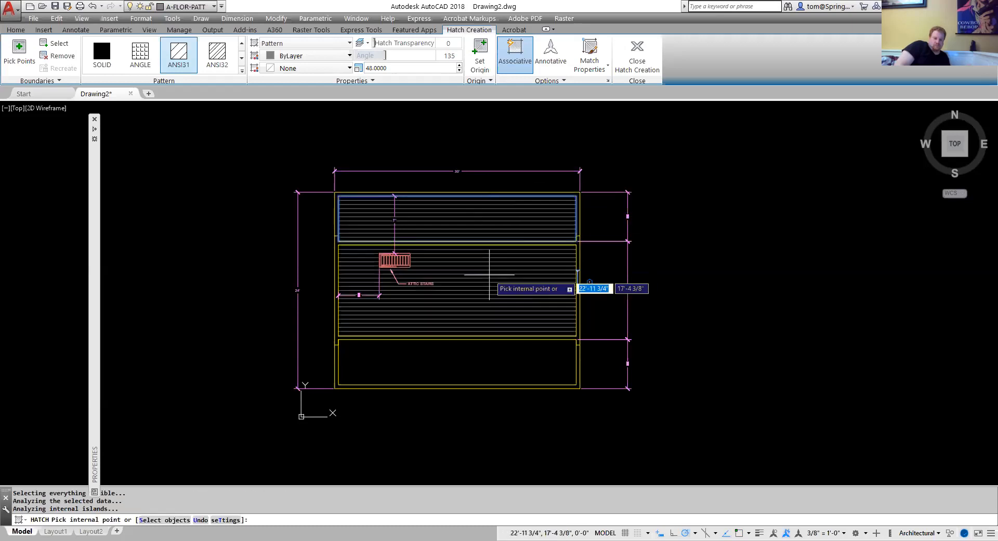
click(489, 274)
click(514, 361)
key(Escape)
key(Escape)
Set the floor hatch's island detection to Normal Island Detection.
scroll(356, 242, up, 4)
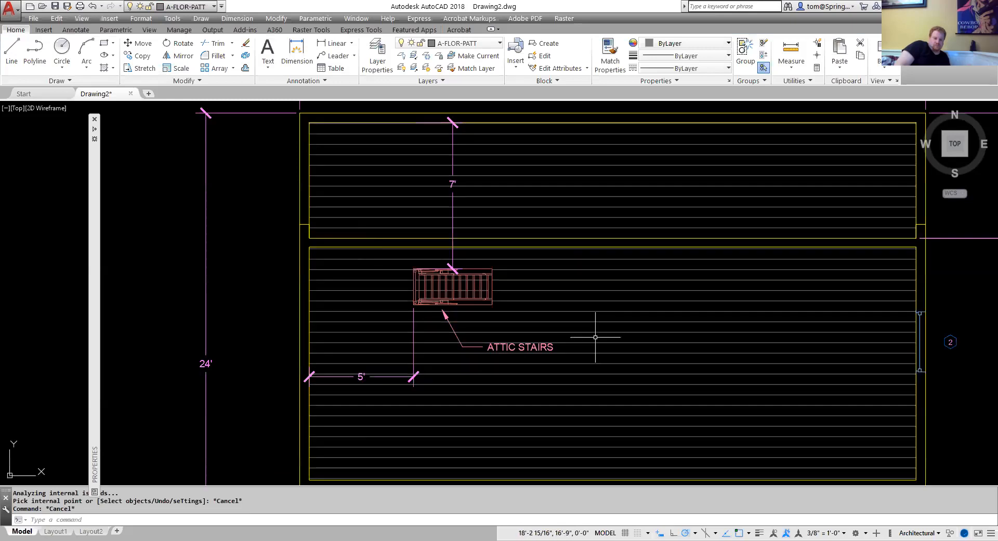
scroll(595, 337, up, 2)
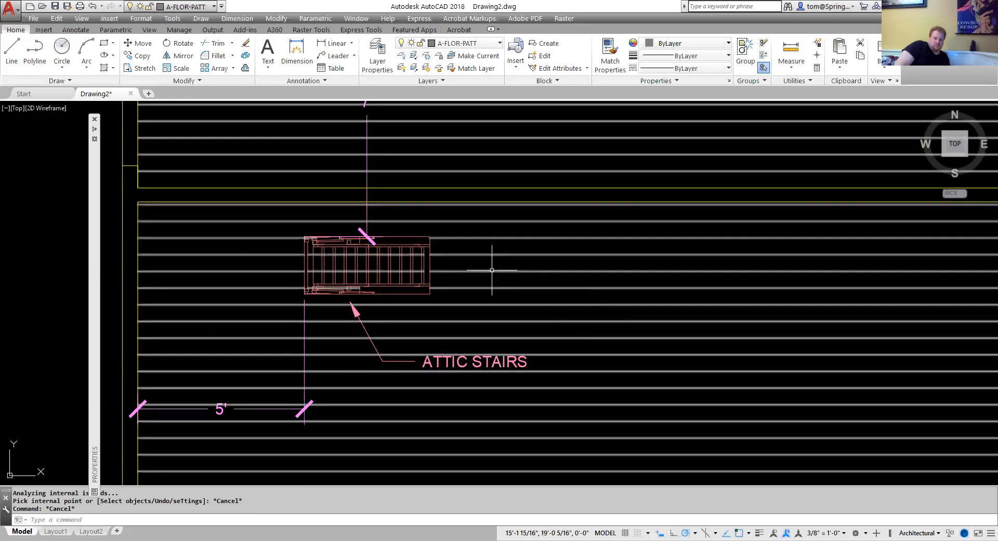
scroll(492, 270, down, 4)
scroll(501, 330, up, 2)
scroll(496, 322, down, 2)
scroll(496, 322, down, 2)
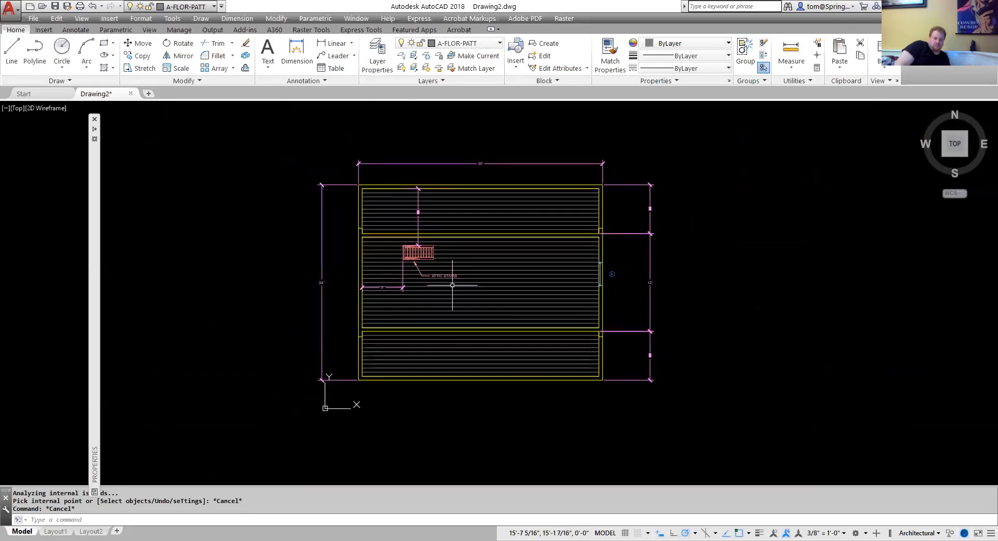
scroll(452, 285, up, 2)
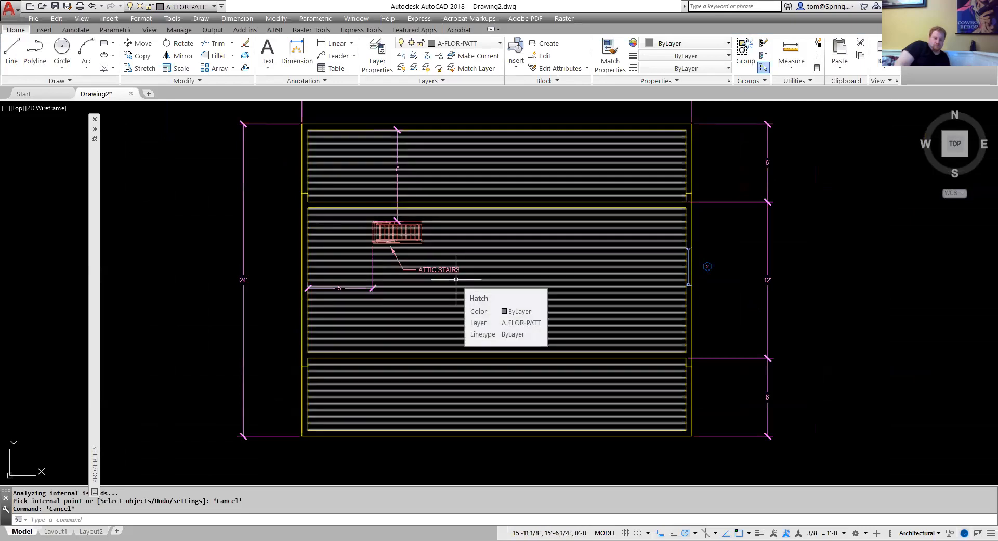
click(462, 220)
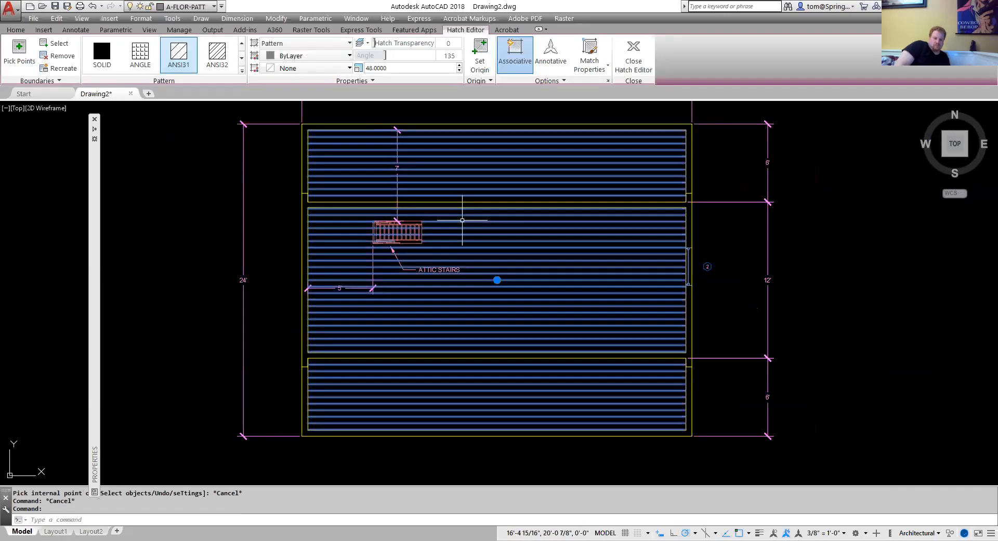
click(550, 81)
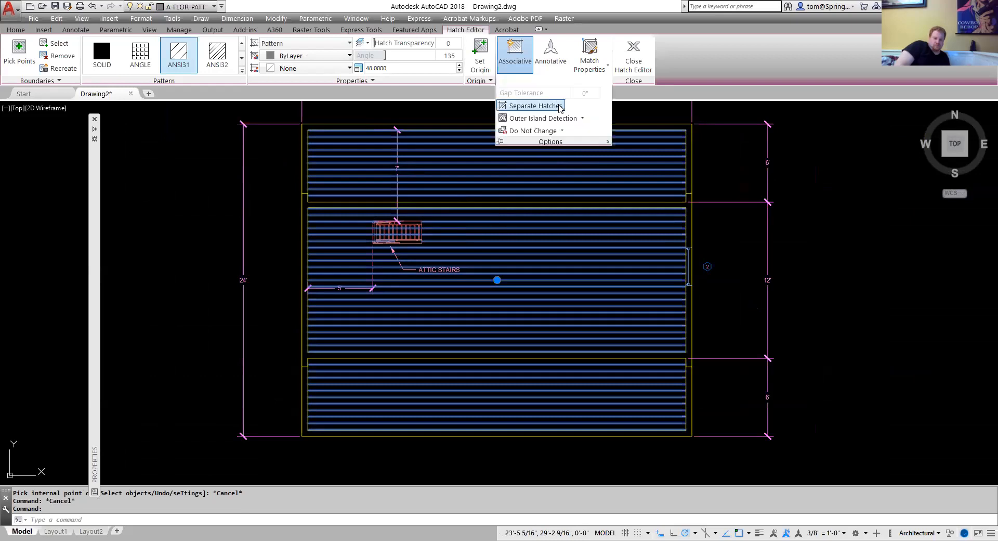
click(582, 119)
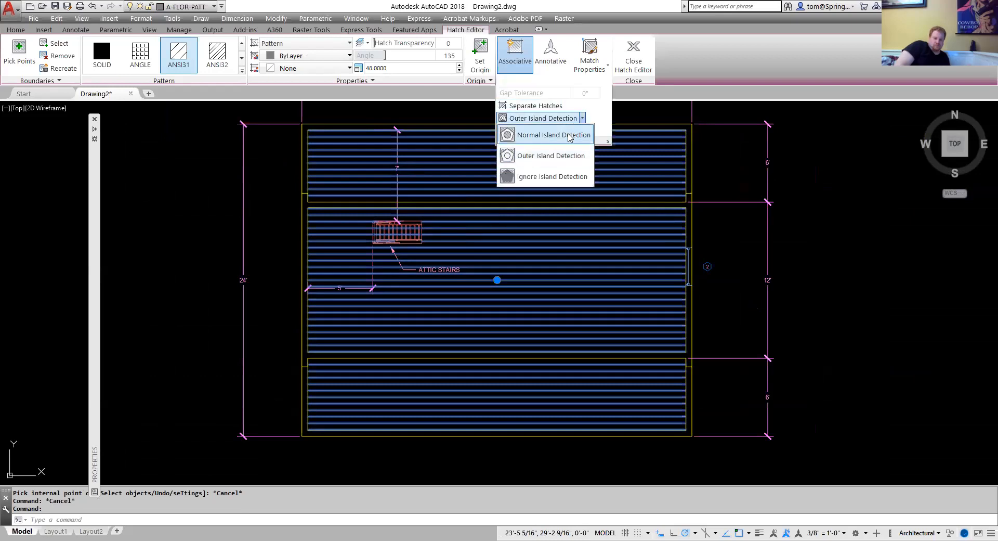
click(569, 136)
key(Escape)
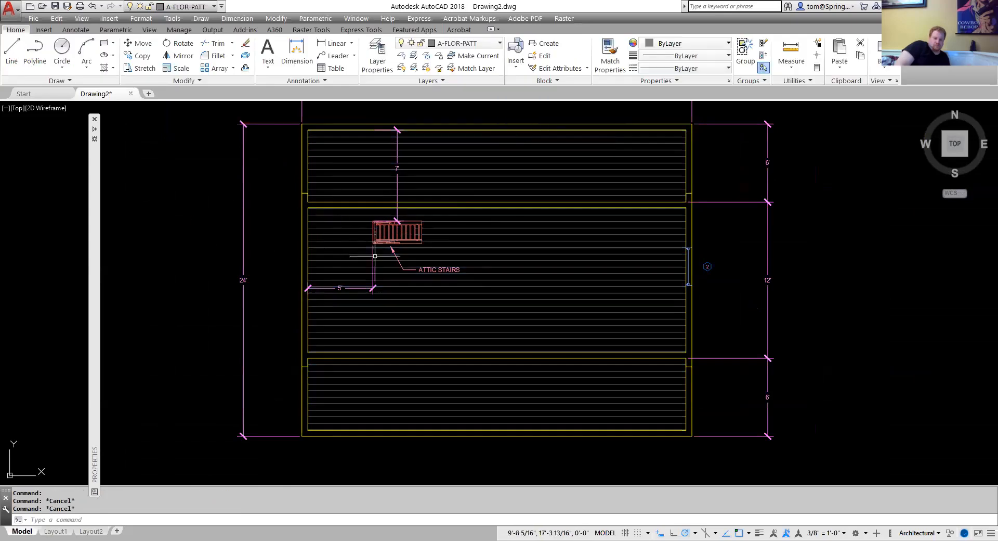
Make G-ANNO-TEXT current and add multiline text CUSTOM GARAGE - SECOND FLOOR below the plan.
scroll(387, 230, up, 4)
scroll(387, 230, up, 2)
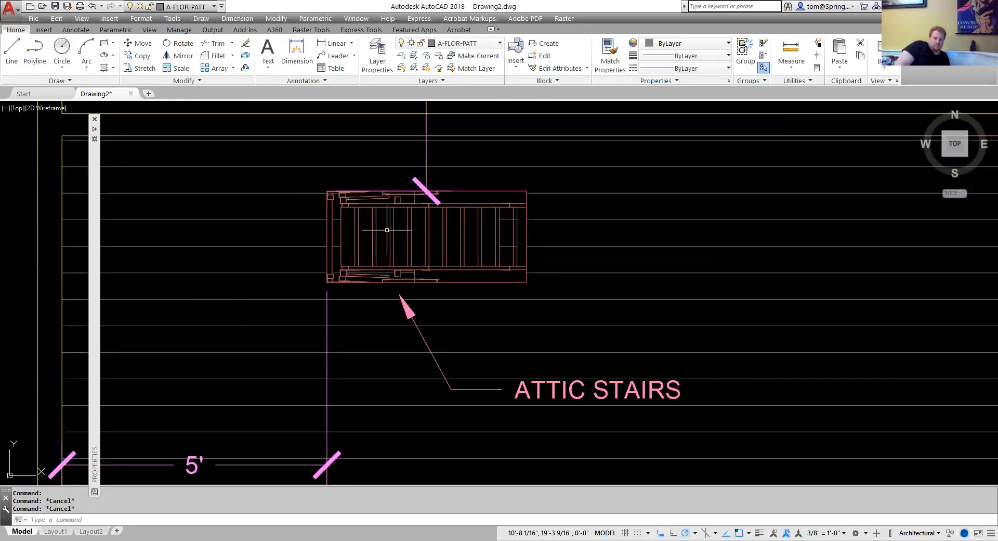
scroll(387, 229, down, 8)
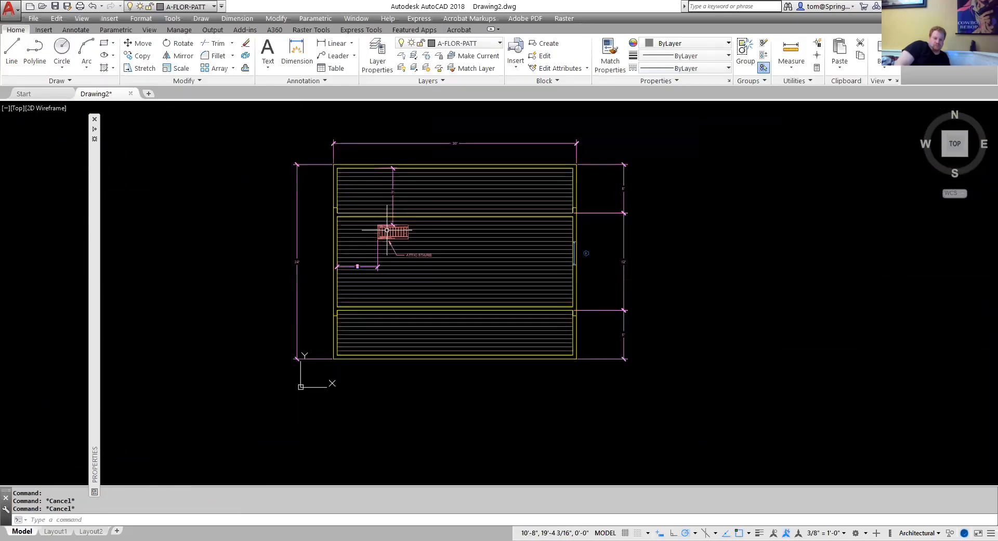
scroll(350, 269, up, 3)
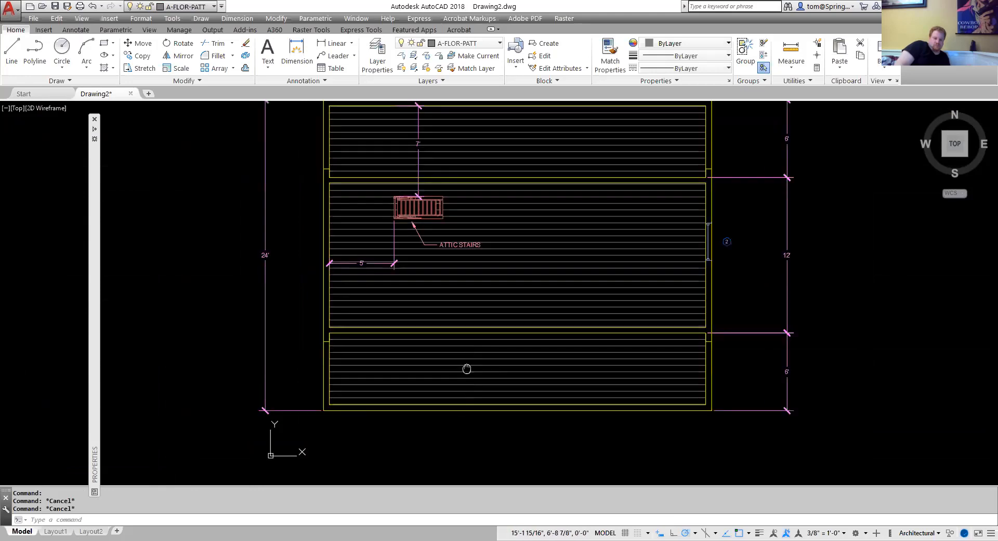
middle_drag(467, 369, 390, 390)
scroll(390, 390, down, 2)
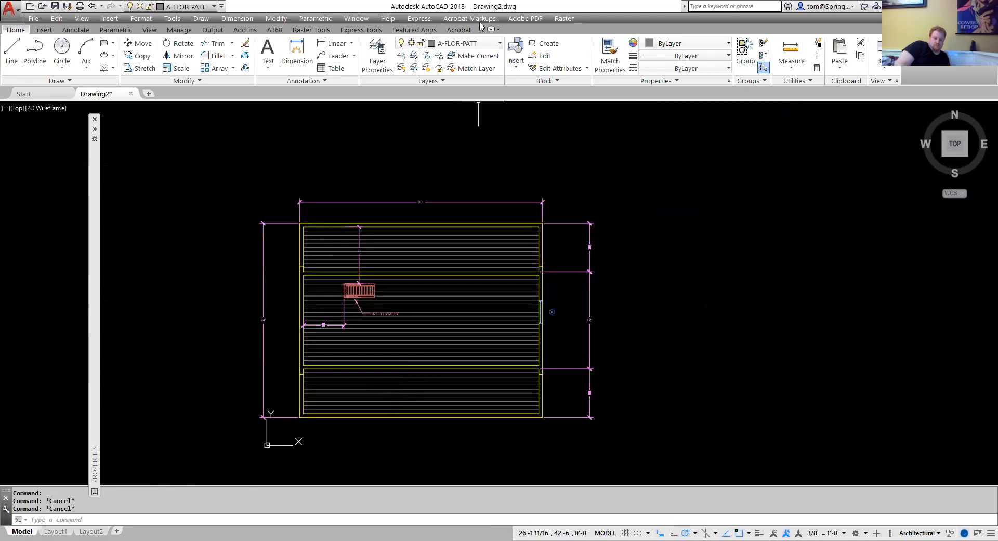
click(498, 43)
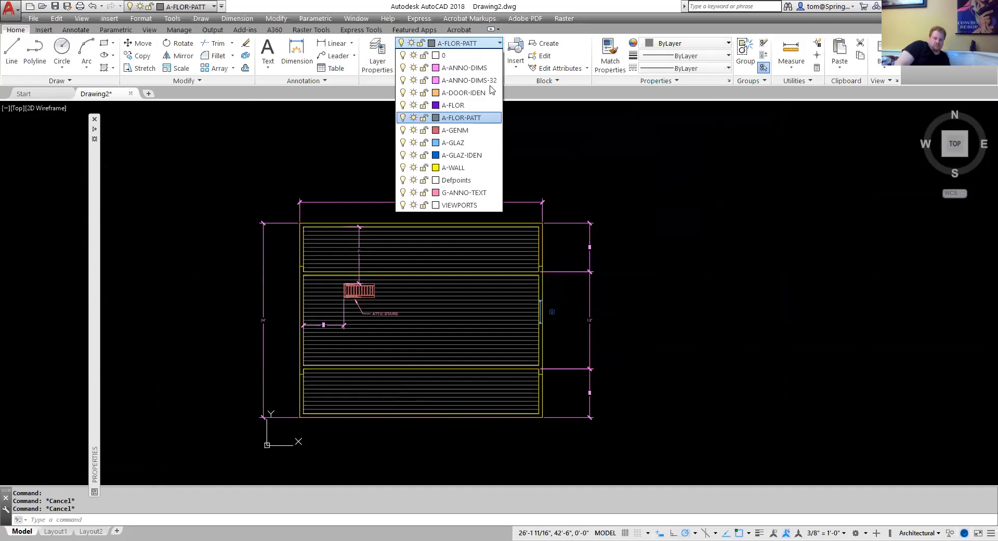
click(479, 194)
middle_drag(478, 178, 473, 127)
click(268, 67)
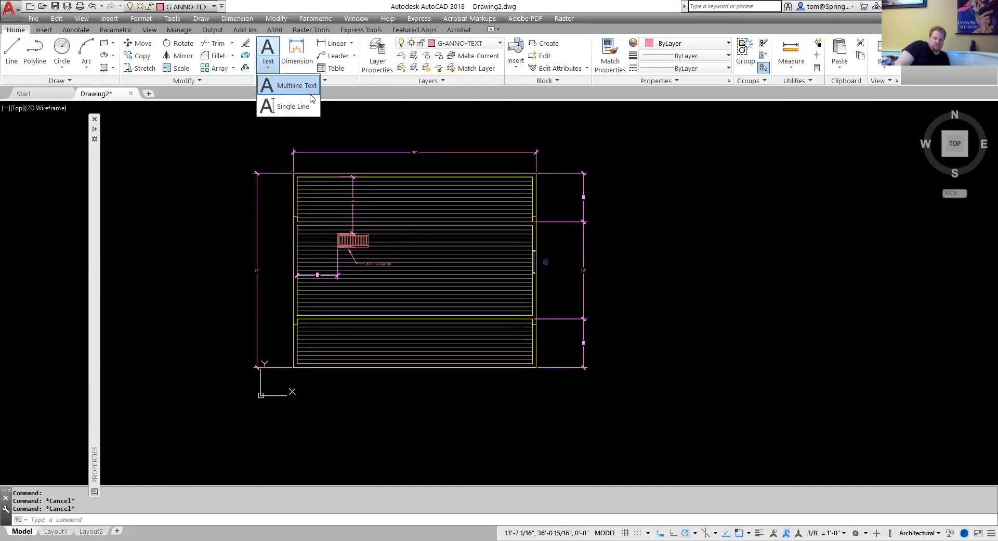
click(283, 83)
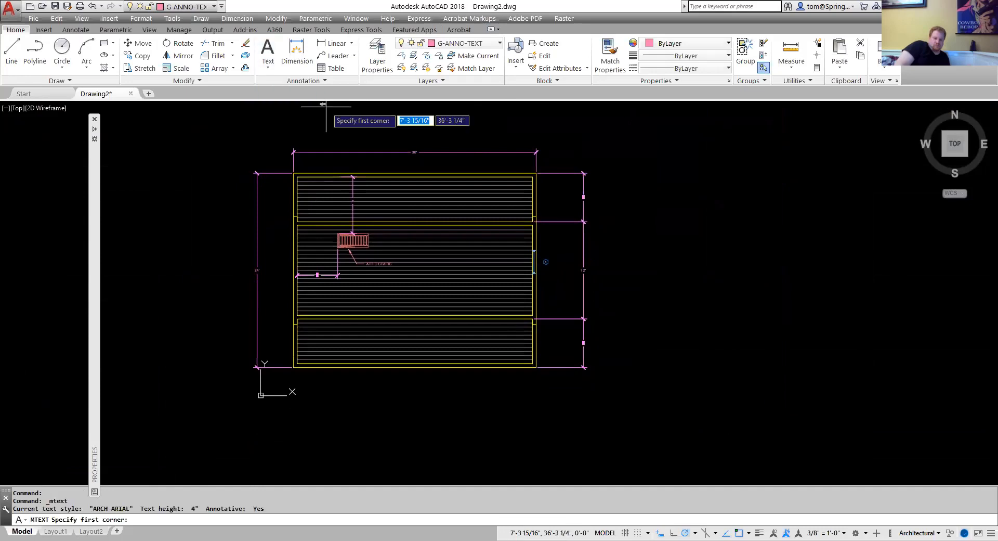
click(325, 387)
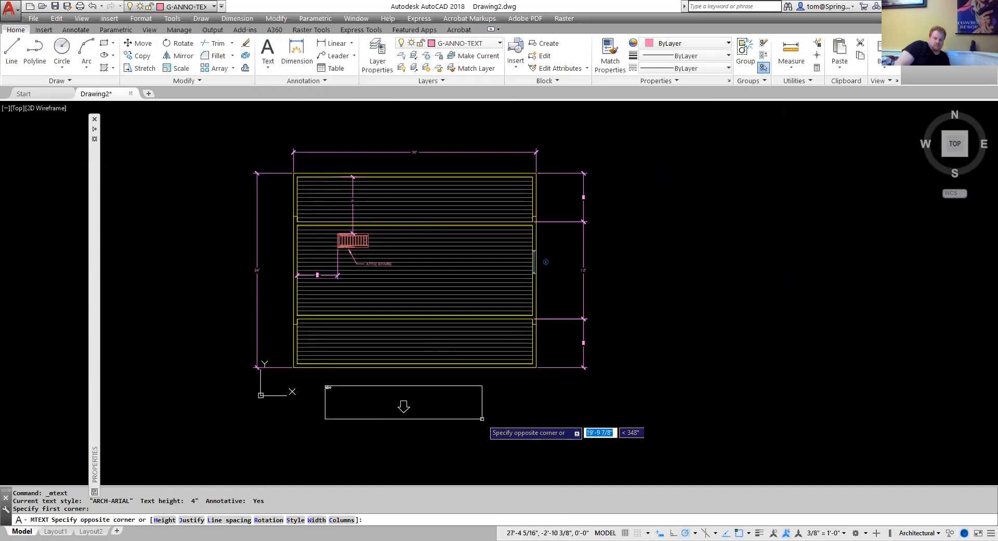
click(524, 416)
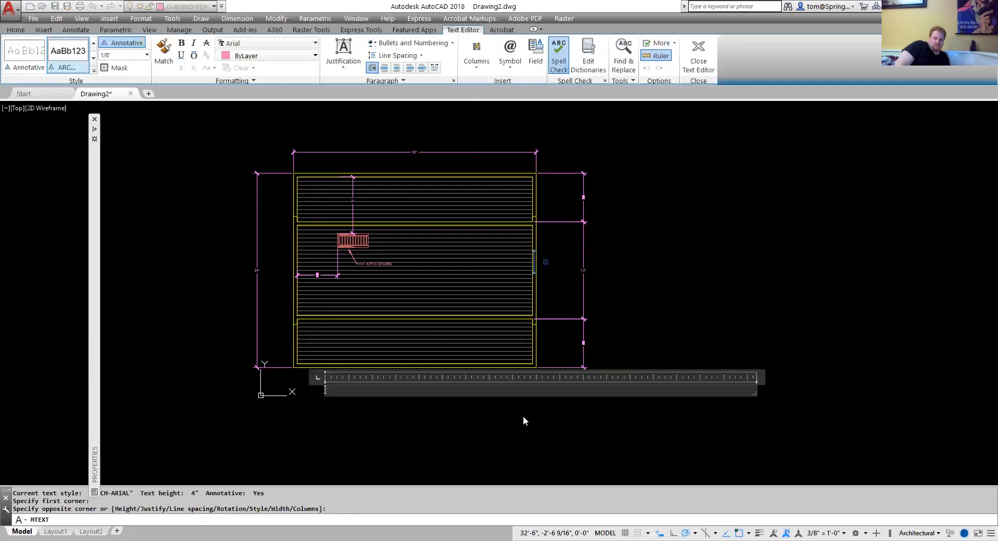
text(CUSTOM GARAGE - SECOND FLOOR)
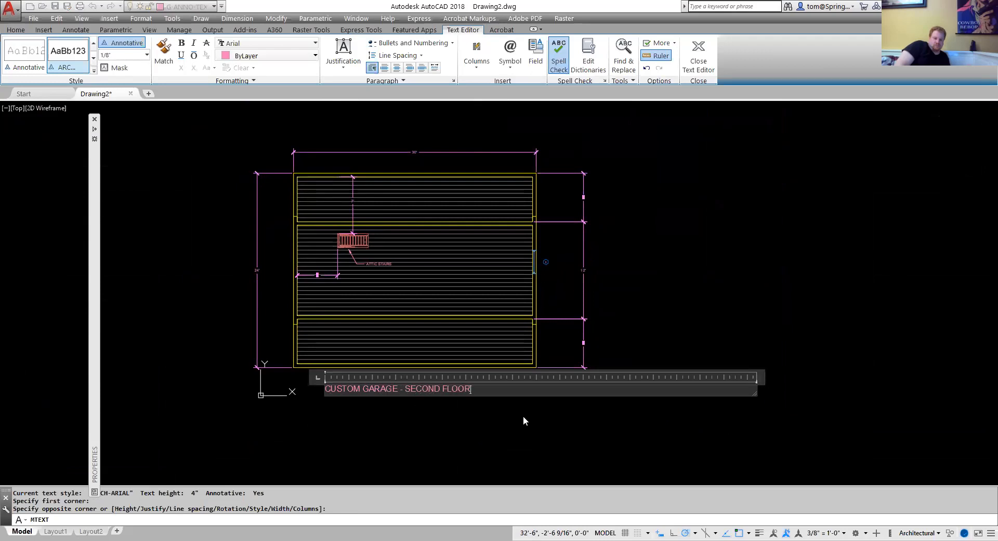
click(523, 416)
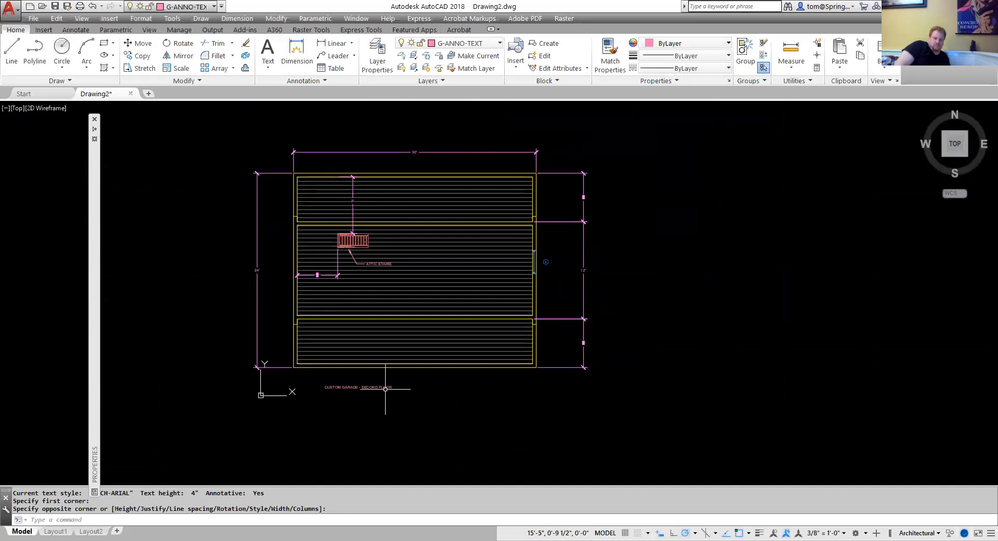
Set the plan title's paper text height to .25.
click(387, 385)
right_click(387, 386)
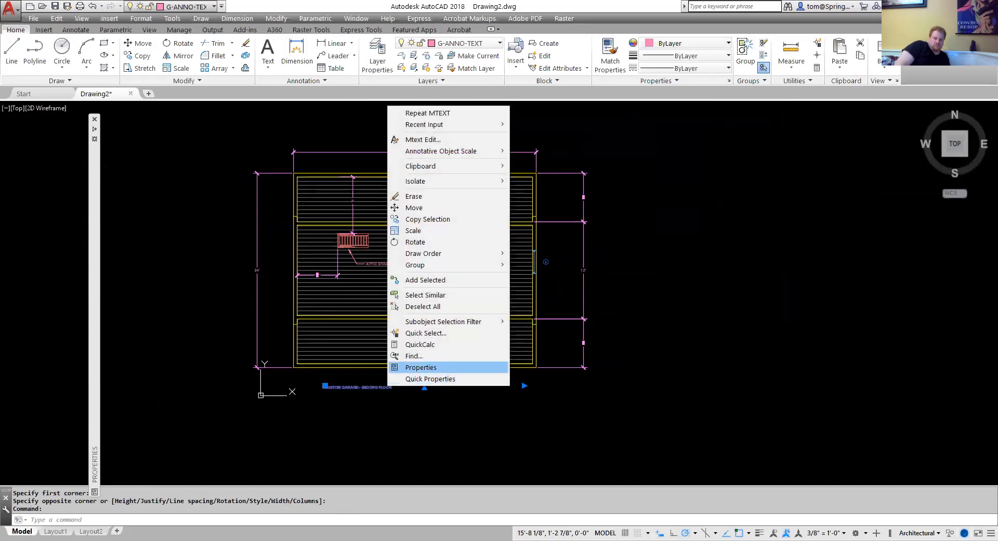
click(421, 367)
click(212, 342)
text(.)
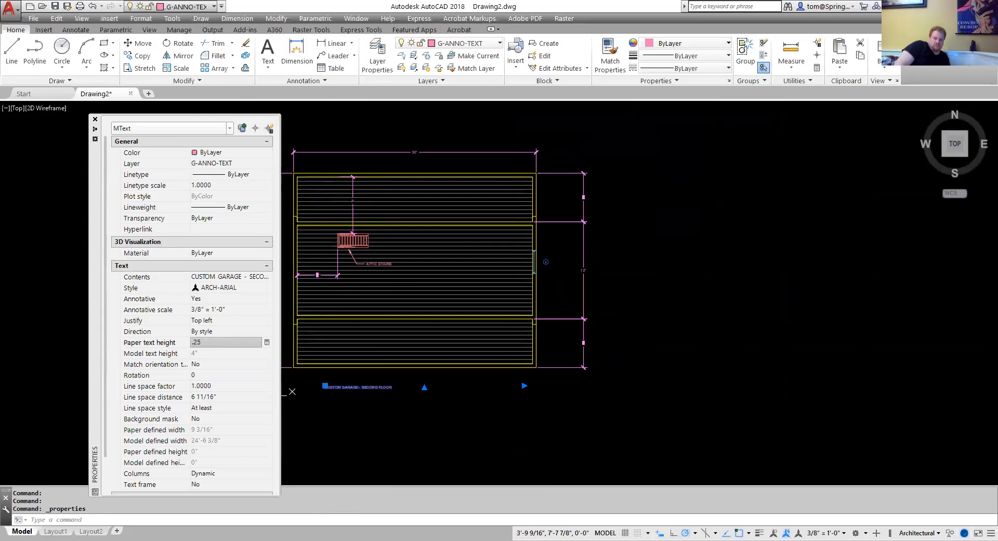
text(25)
key(Return)
scroll(431, 397, up, 5)
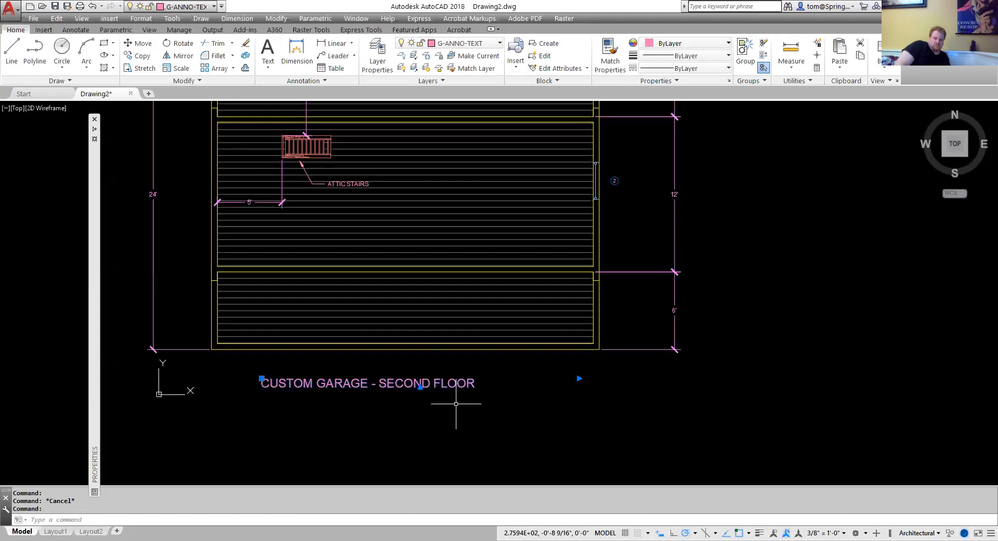
Nudge the plan title slightly to the right beneath the floor plan.
key(ctrl+Right)
key(ctrl+Right)
key(ctrl+Right)
key(ctrl+Right)
key(ctrl+Right)
key(ctrl+Right)
key(ctrl+Right)
key(ctrl+Right)
key(ctrl+Right)
key(ctrl+Right)
key(ctrl+Right)
key(ctrl+Right)
key(ctrl+Right)
key(ctrl+Right)
key(ctrl+Right)
key(ctrl+Right)
key(ctrl+Right)
key(ctrl+Right)
key(ctrl+Right)
key(ctrl+Right)
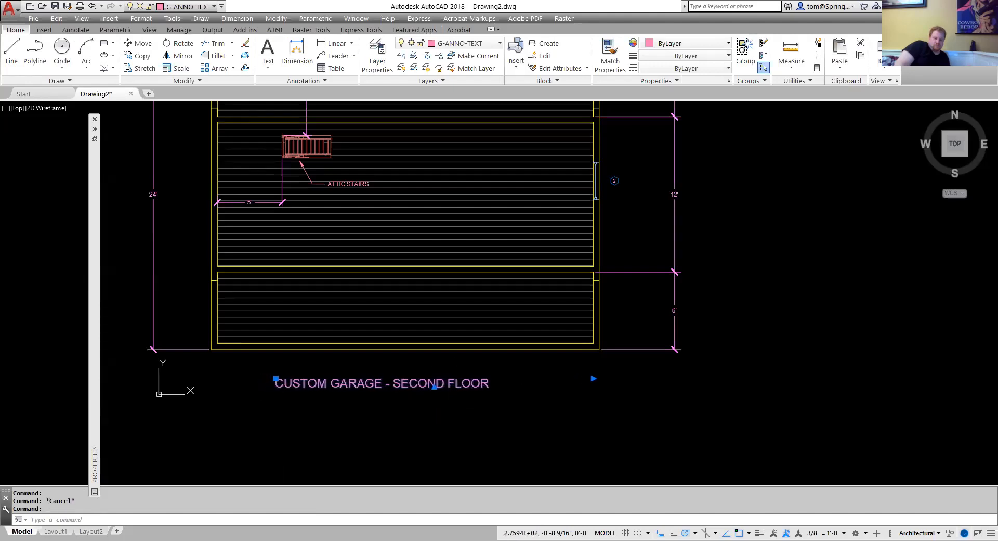
key(ctrl+Right)
key(ctrl+Right)
key(ctrl+Right)
key(ctrl+Right)
key(ctrl+Right)
key(ctrl+Right)
key(ctrl+Right)
key(ctrl+Right)
key(ctrl+Right)
key(Escape)
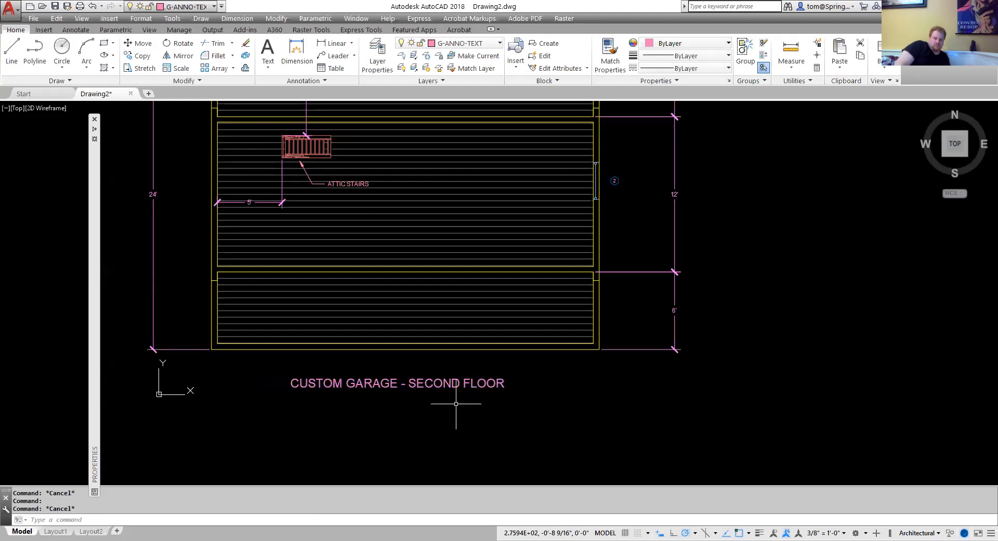
Save the drawing to the Desktop as CUSTOM GARAGE SECOND FLOOR followed by a dash and the author's surname.
scroll(456, 404, down, 3)
middle_drag(452, 423, 452, 452)
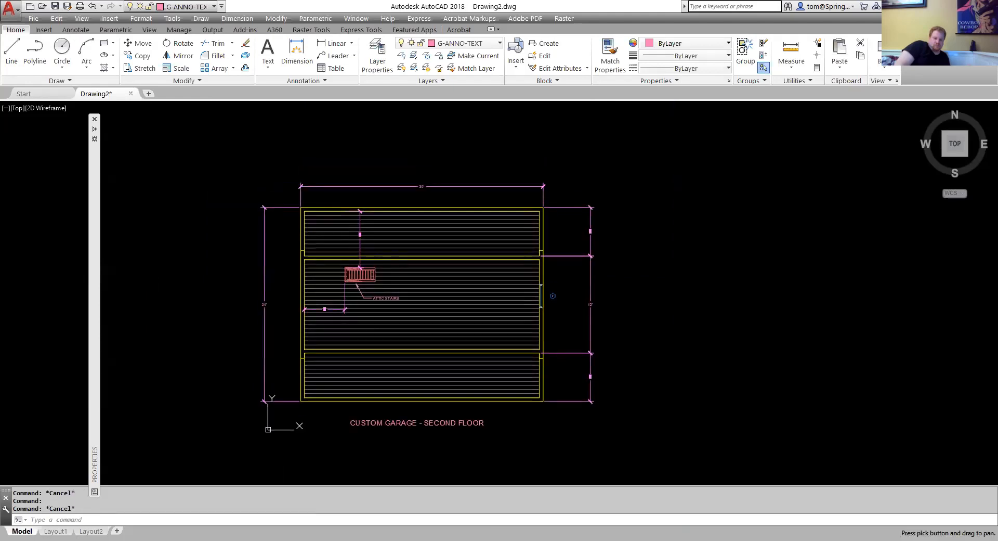
click(67, 7)
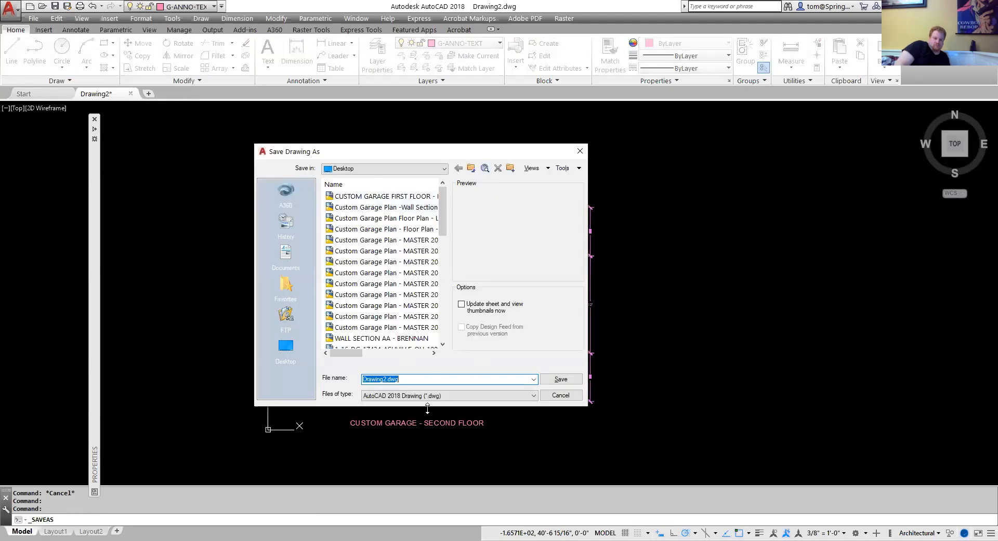
text(CUSTOM GARAGE SECOND FLOOR - BRENNAN)
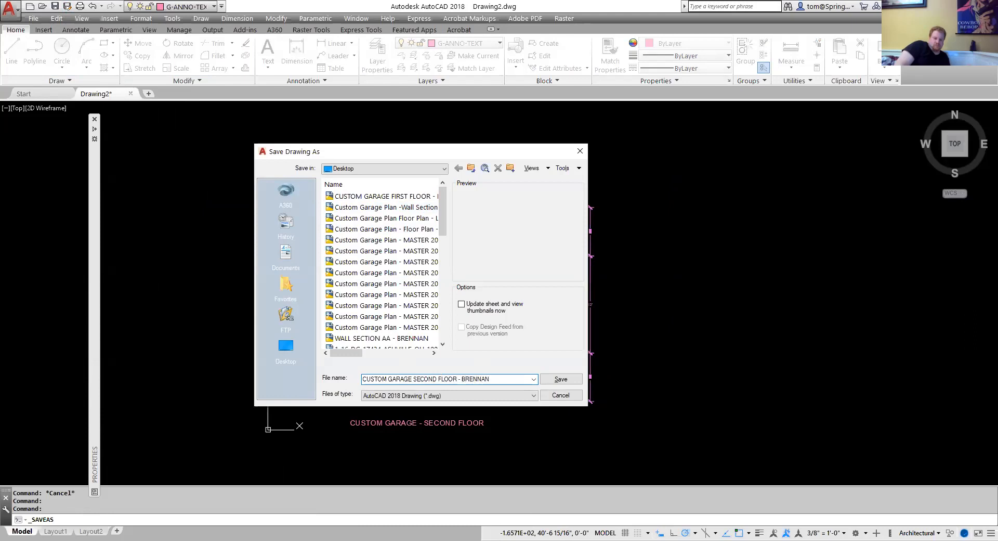
click(563, 380)
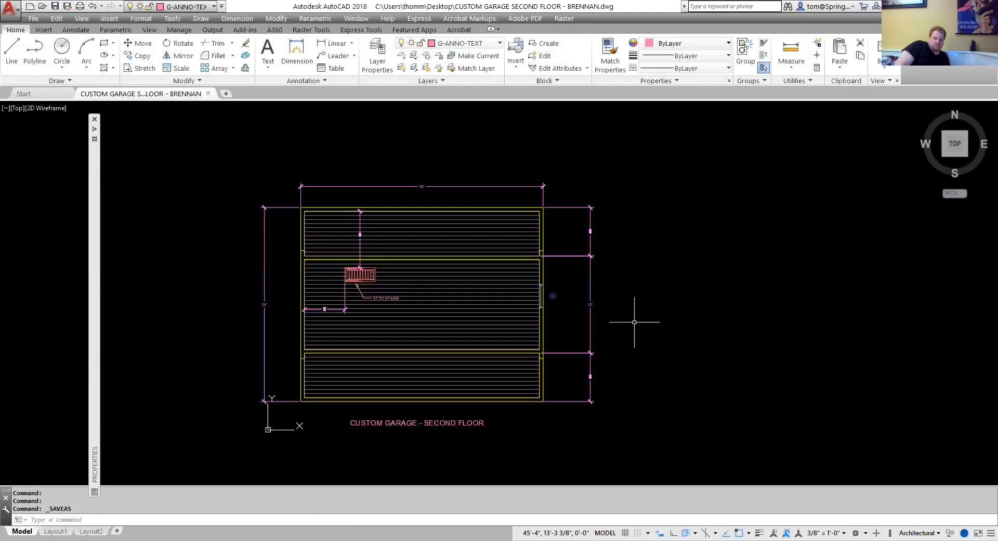
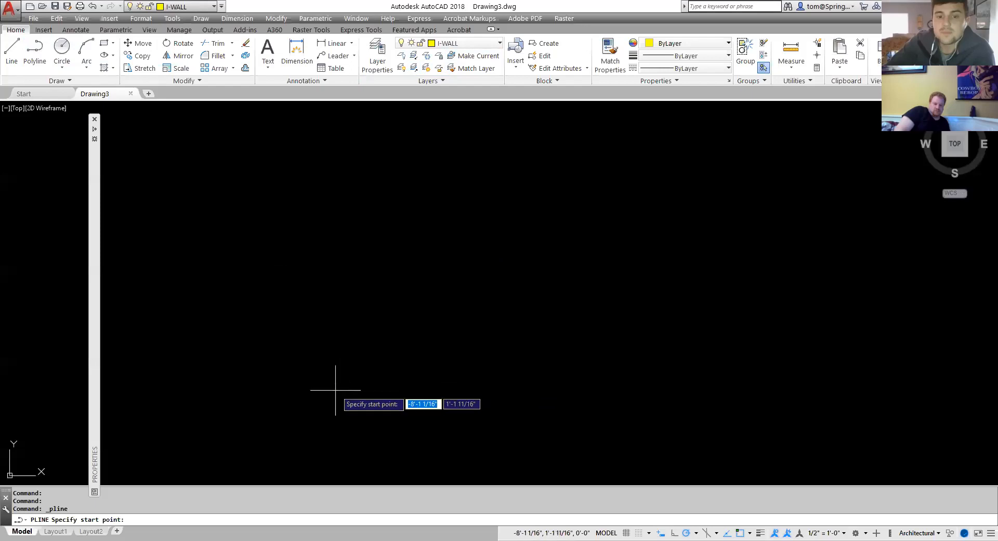
Draw a closed polyline rectangle 8' tall and 5.5 inches wide on the I-WALL layer.
click(320, 402)
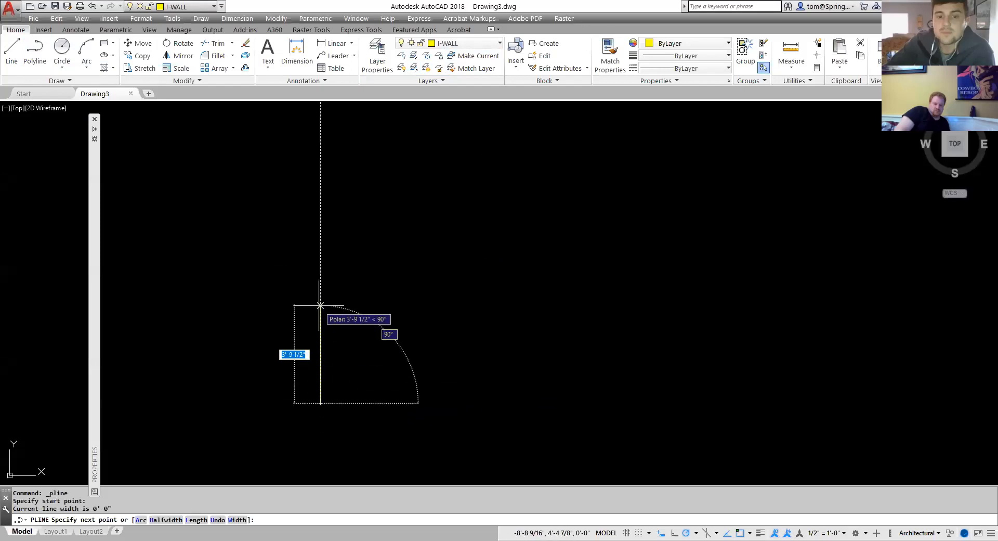
text(8')
key(Return)
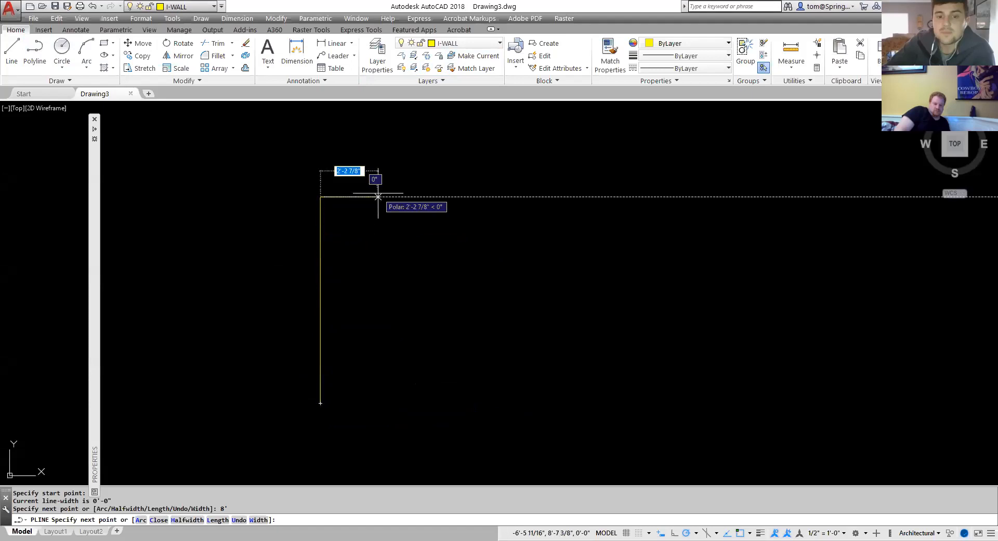
text(5.5)
key(Return)
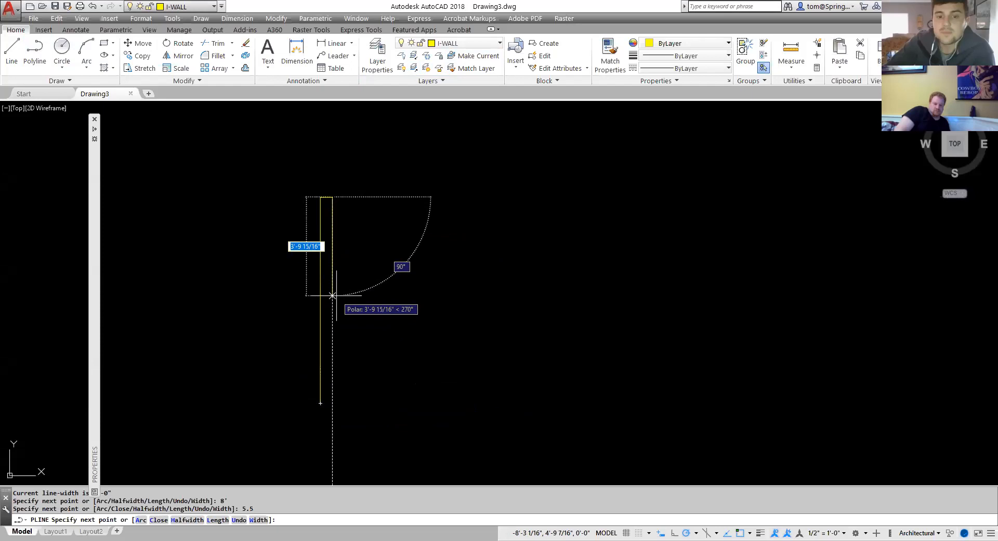
text(8')
key(Return)
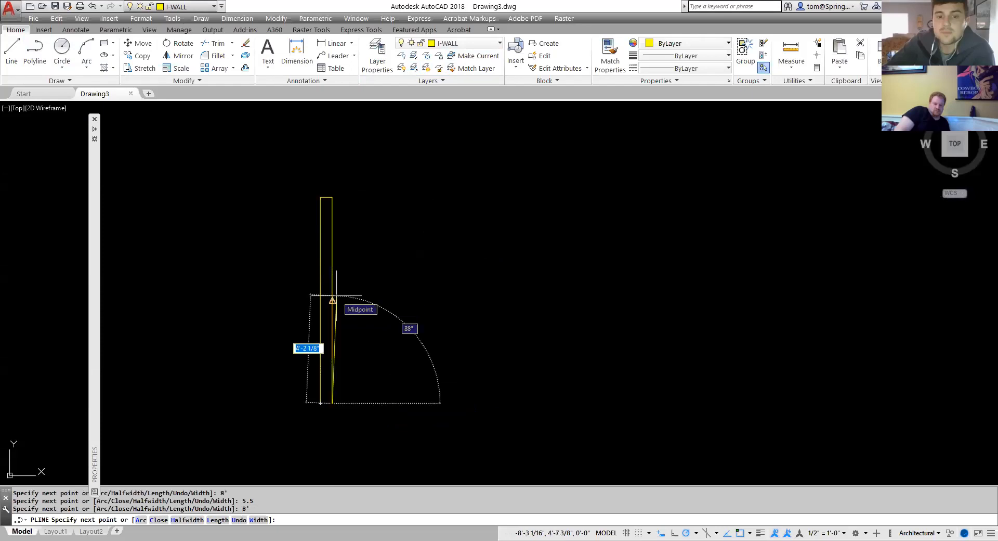
text(c)
key(Return)
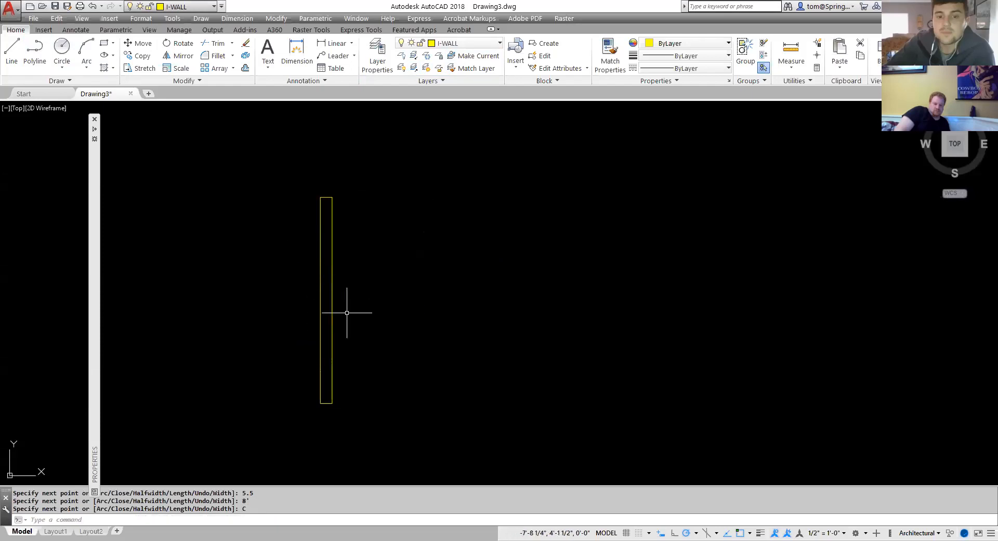
Explode the rectangle into separate lines.
scroll(343, 314, up, 2)
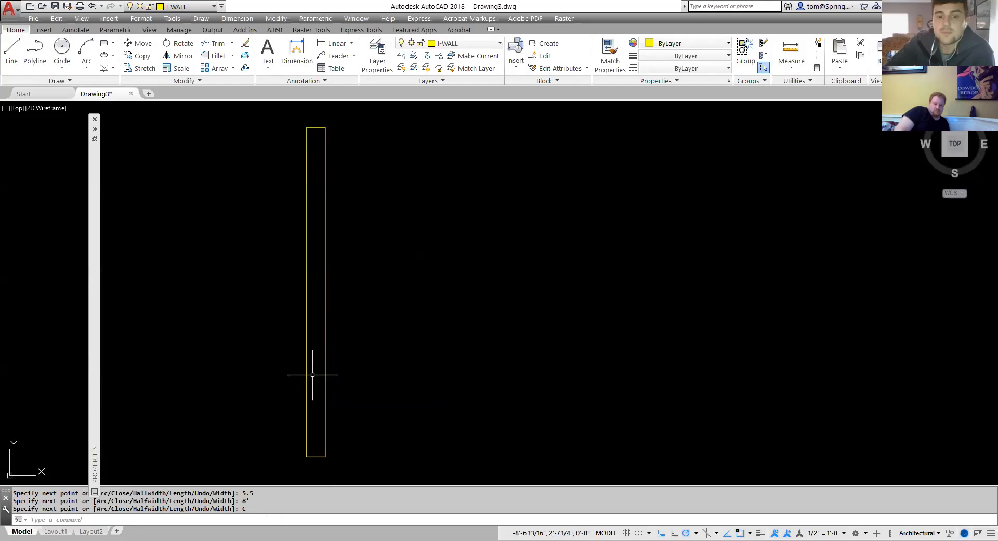
click(245, 55)
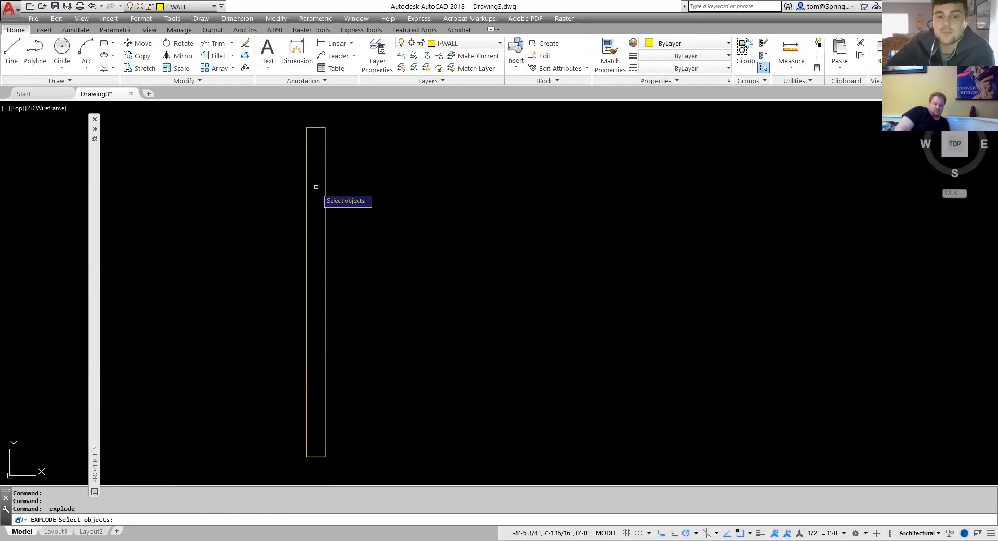
click(325, 194)
key(Return)
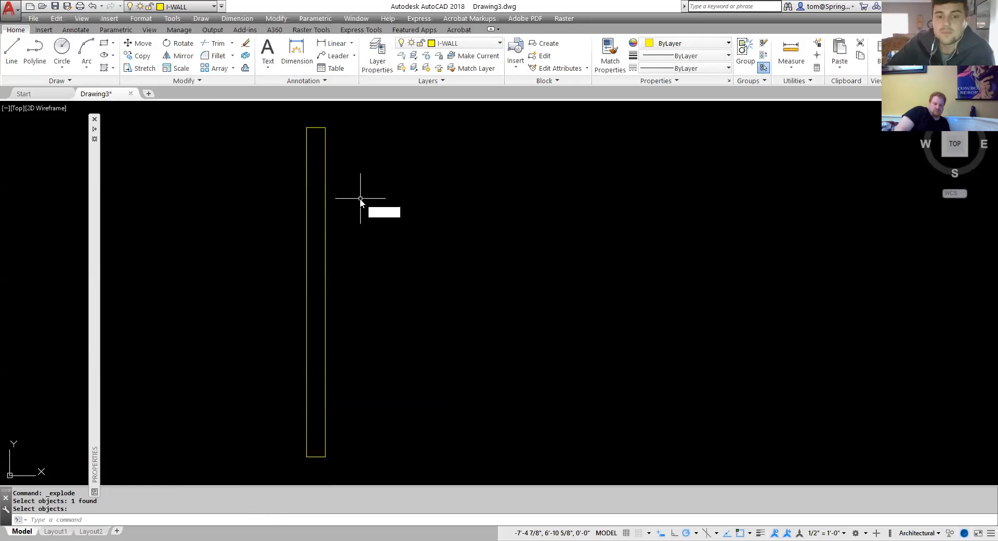
Offset the rectangle's left edge 0.5 inch toward the inside.
text(o)
key(Return)
text(.5)
key(Return)
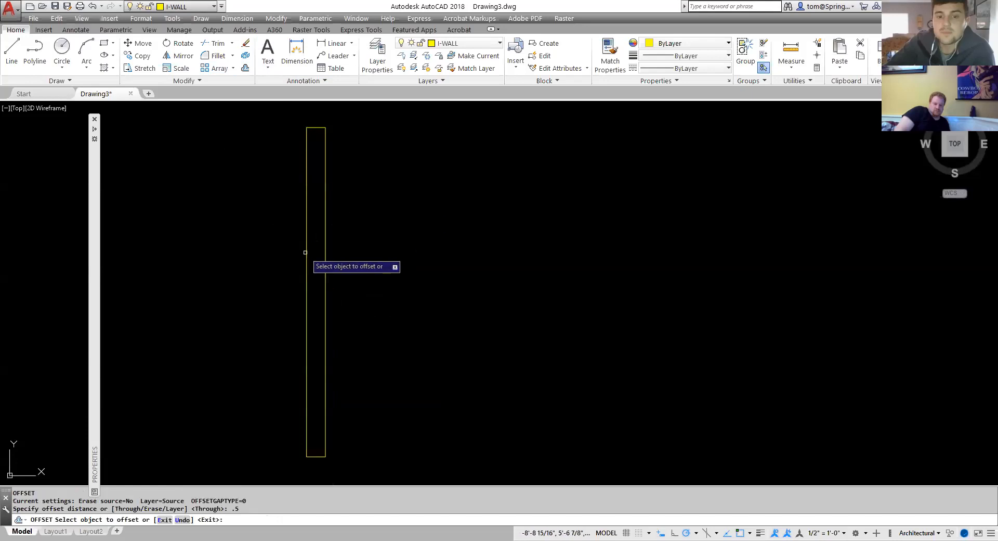
click(305, 252)
click(331, 240)
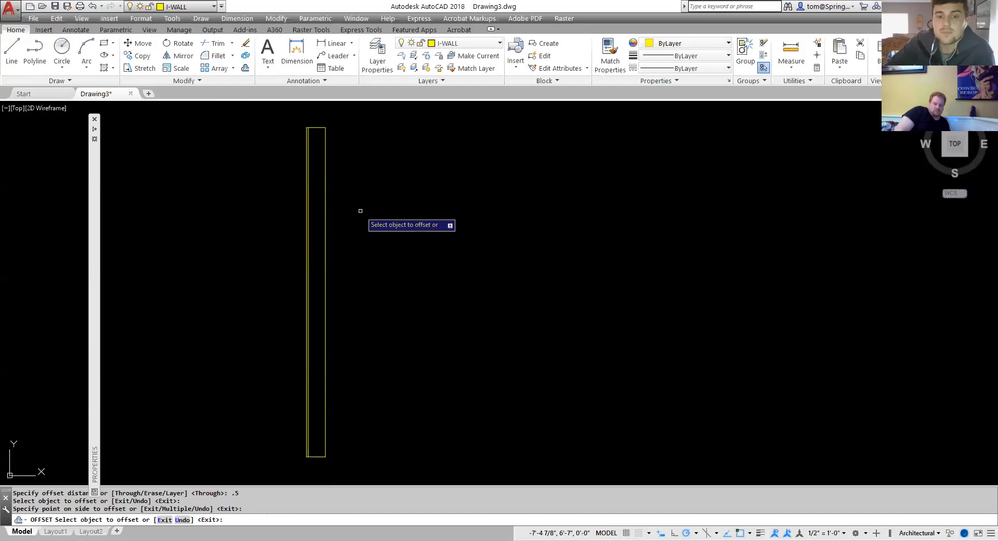
key(Escape)
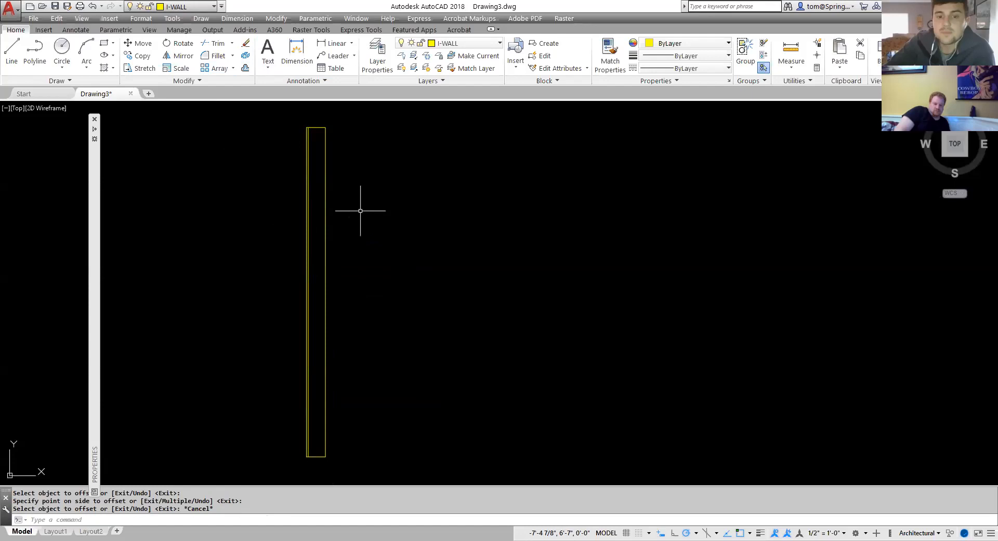
Offset the new inner left line a further .75 inch toward the inside.
key(Return)
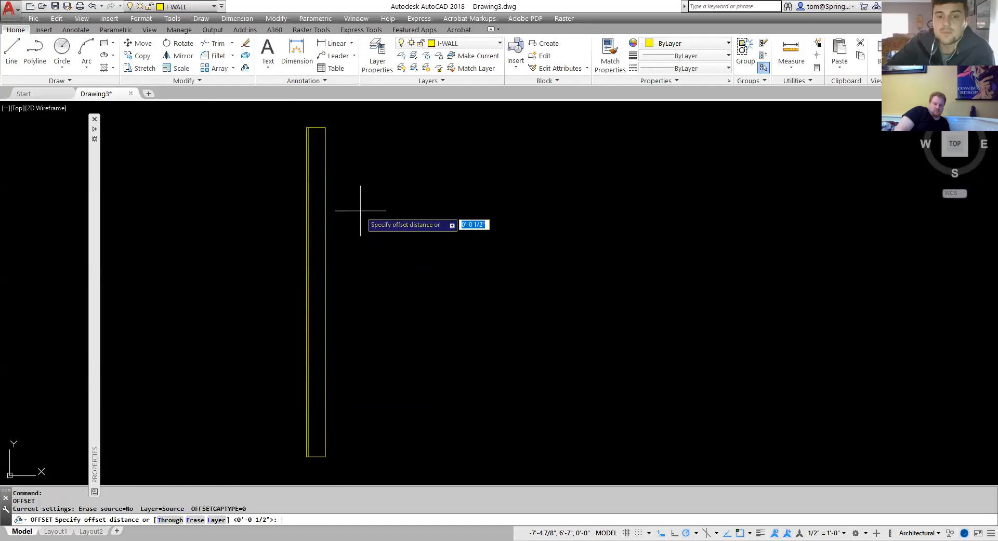
text(.75)
key(Return)
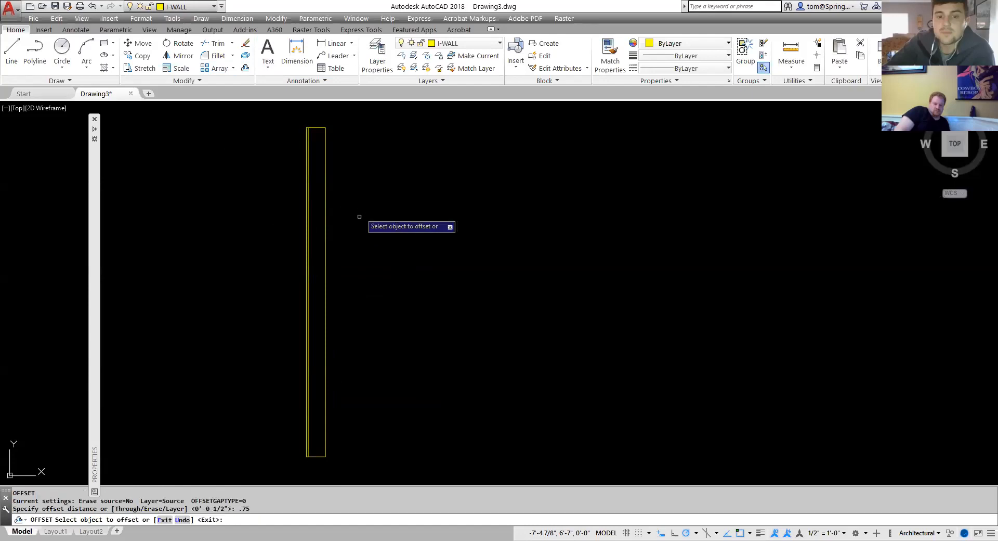
click(308, 256)
click(318, 255)
key(Escape)
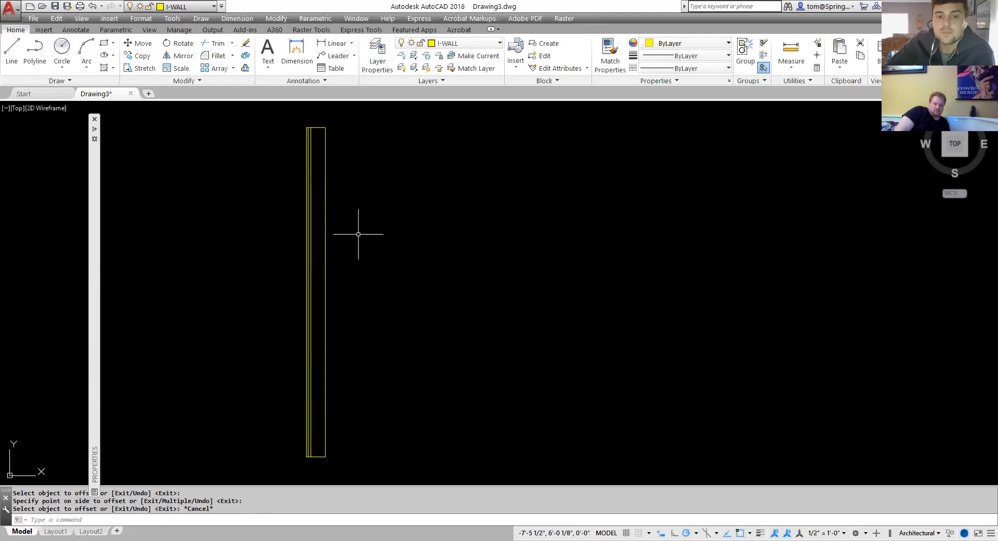
Make A-ANNO-DIMS current and add a vertical linear dimension of the rectangle's full height on its left side.
click(498, 42)
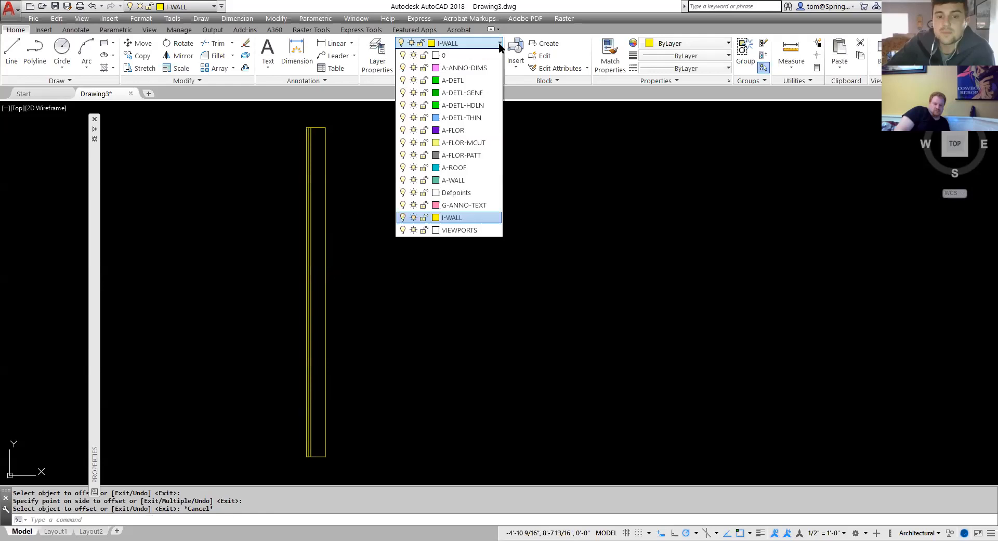
click(486, 67)
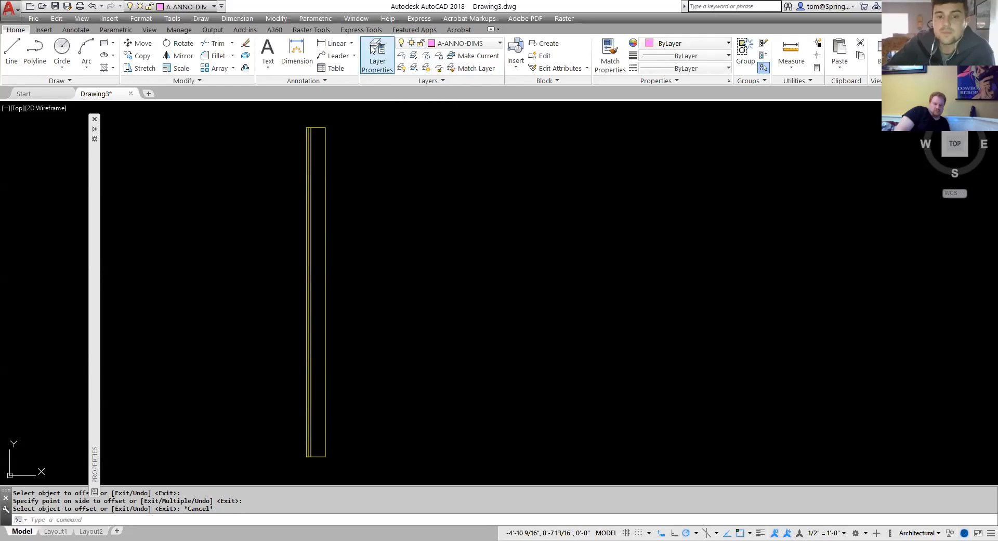
click(335, 43)
click(326, 127)
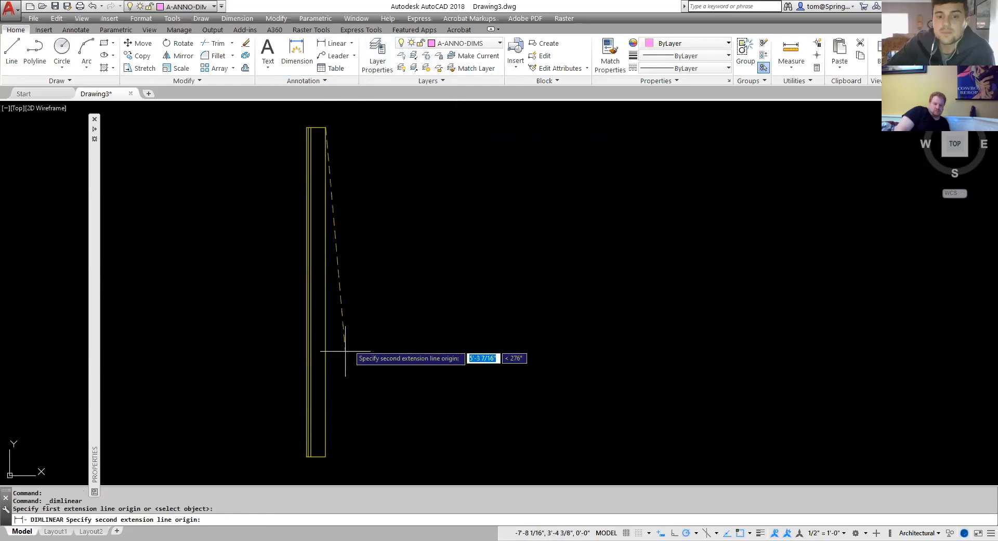
click(325, 457)
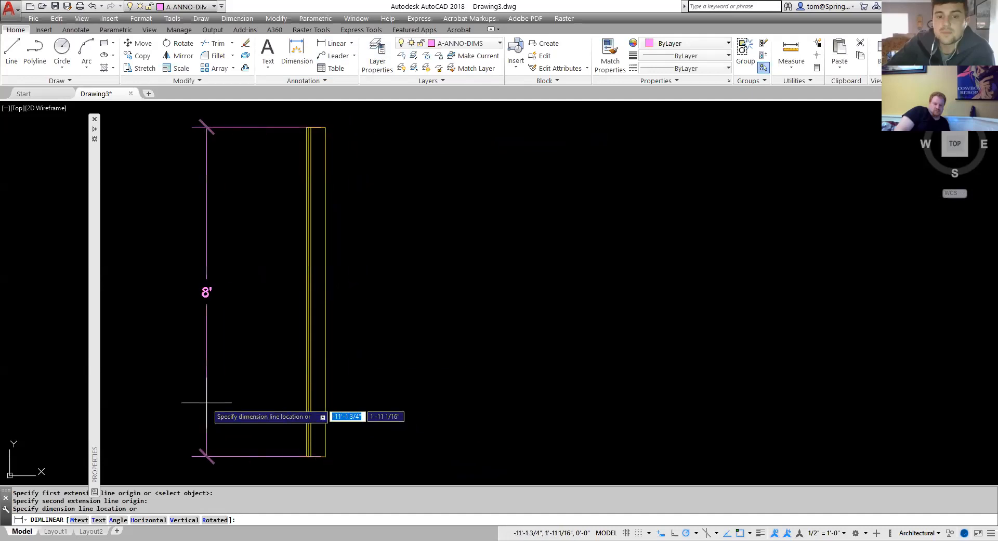
click(225, 407)
Dimension the 1/2 inch gap between the left edge and the first offset line at the top.
scroll(307, 130, up, 4)
right_click(316, 124)
click(355, 131)
click(304, 126)
click(313, 125)
scroll(313, 125, down, 4)
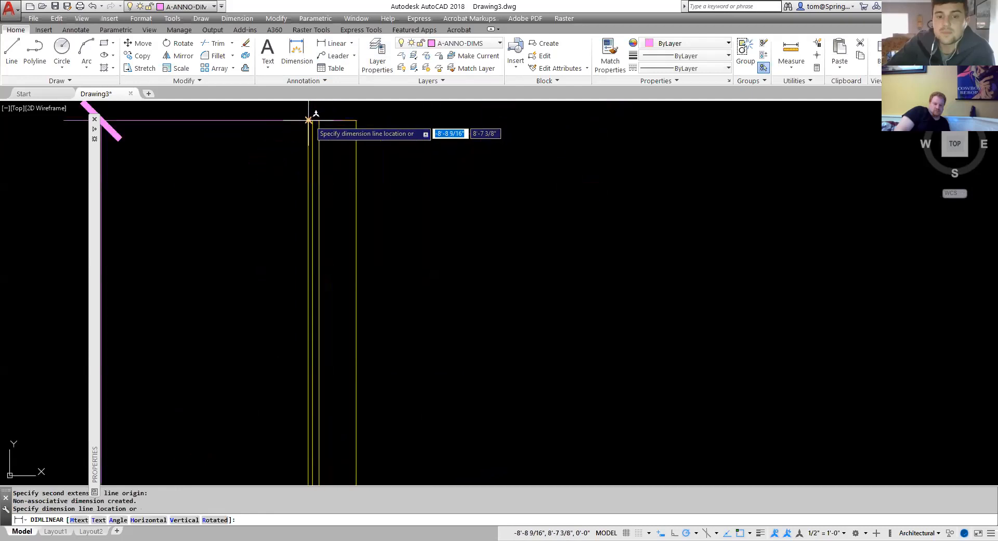
middle_drag(297, 166, 301, 198)
click(327, 131)
Dimension the 3/4 inch gap between the two offset lines at the top, stacked above the first.
right_click(333, 151)
click(359, 158)
click(301, 211)
click(311, 211)
click(414, 190)
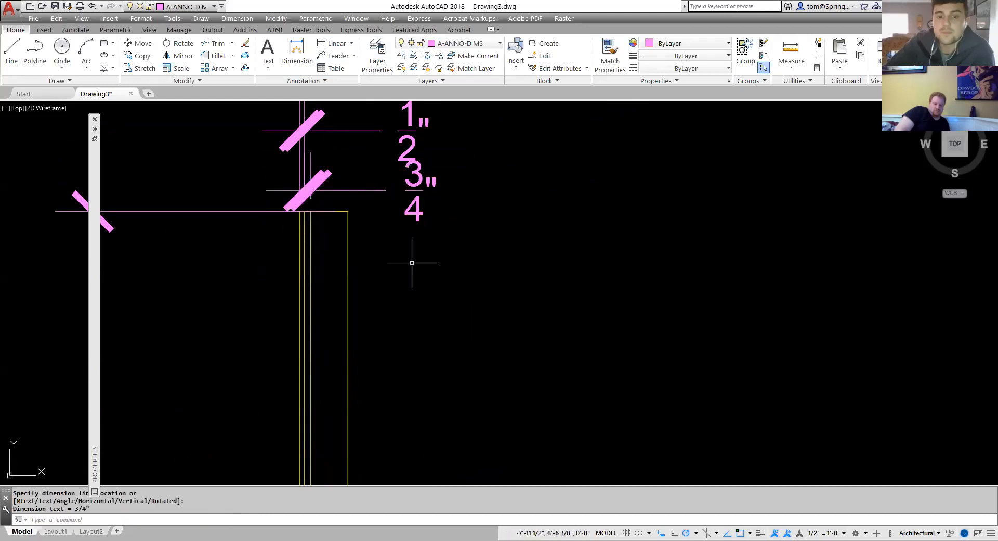
Dimension the rectangle's full width along its bottom edge.
scroll(424, 279, down, 3)
scroll(421, 317, down, 2)
middle_drag(468, 472, 445, 290)
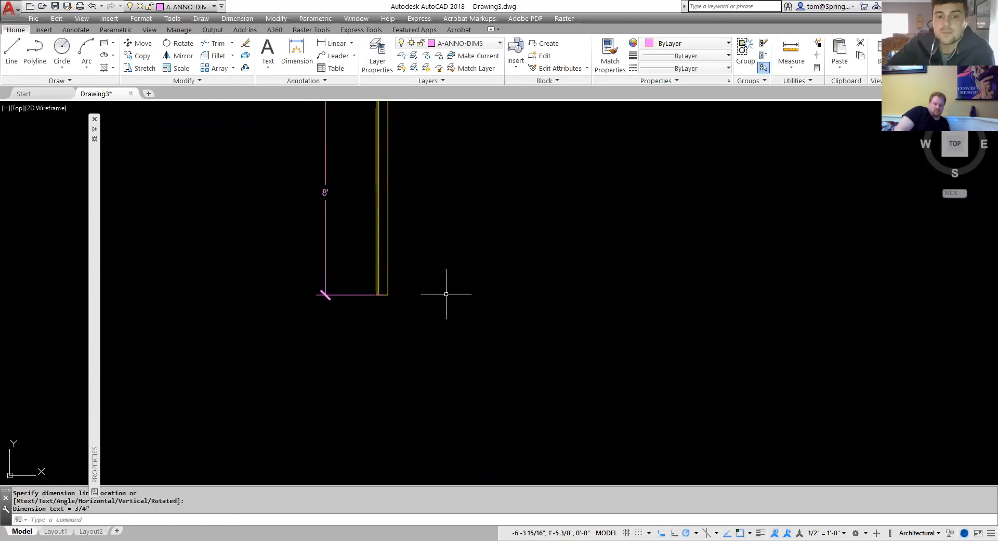
scroll(413, 272, up, 4)
right_click(399, 246)
click(439, 252)
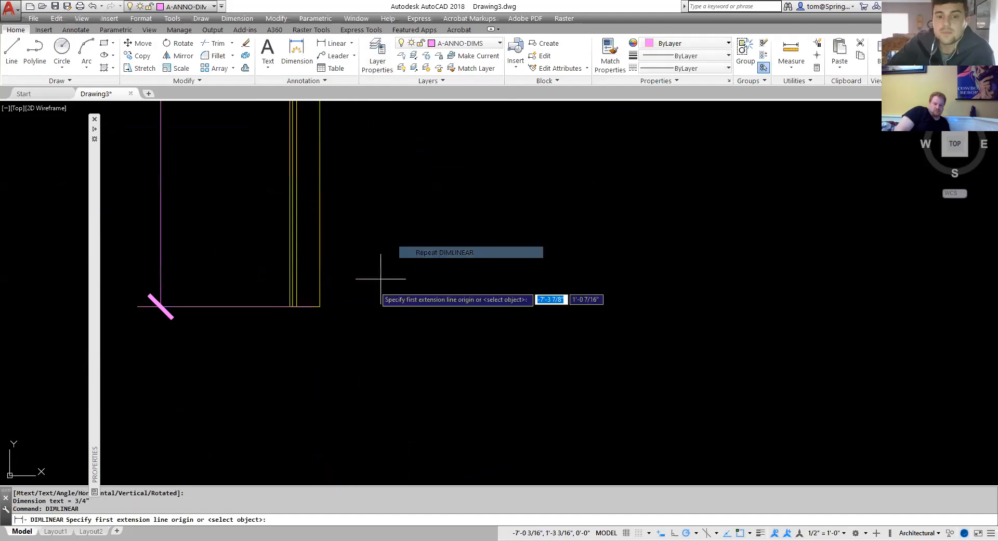
click(289, 306)
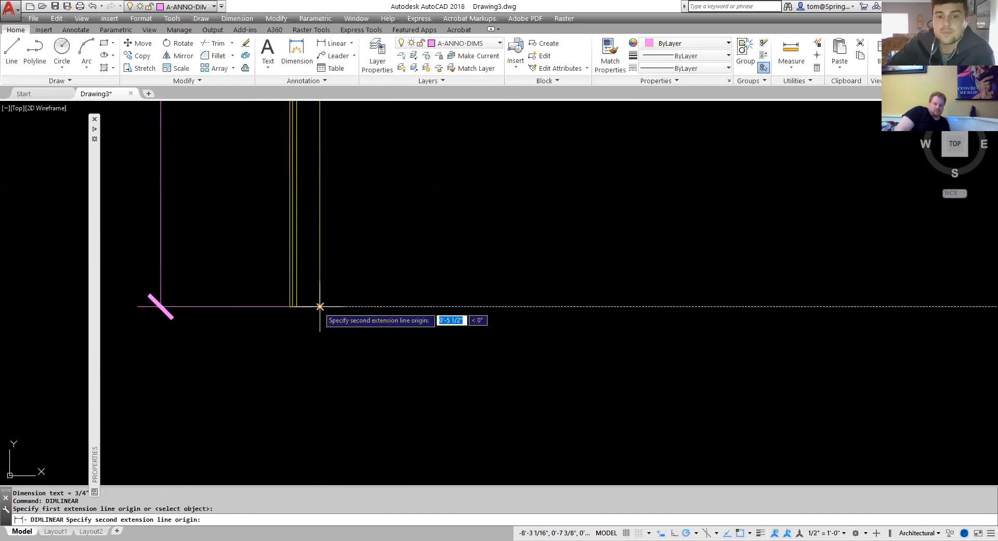
click(320, 306)
click(321, 368)
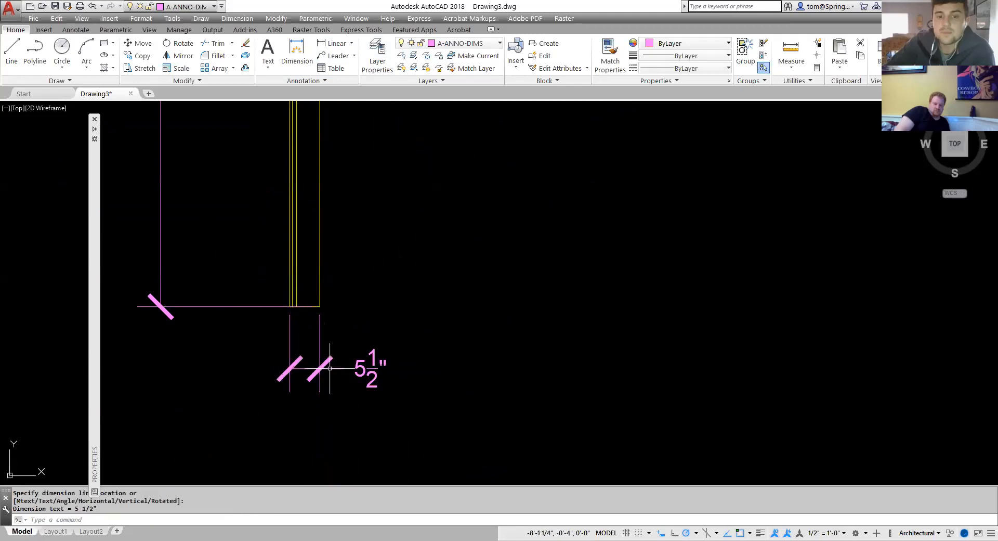
key(Escape)
Offset the rectangle's right edge by 3/4 inch using the same distance.
scroll(432, 335, down, 6)
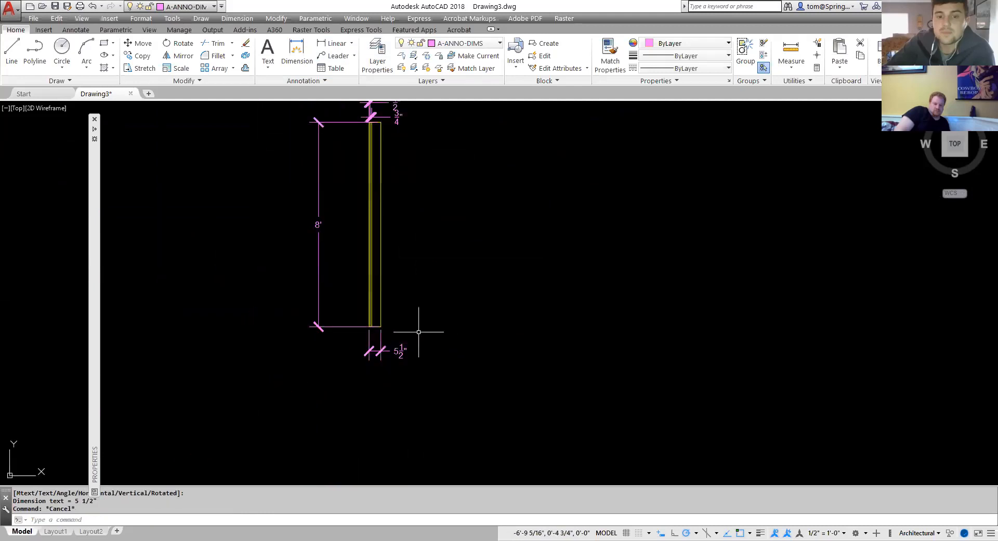
scroll(388, 358, up, 2)
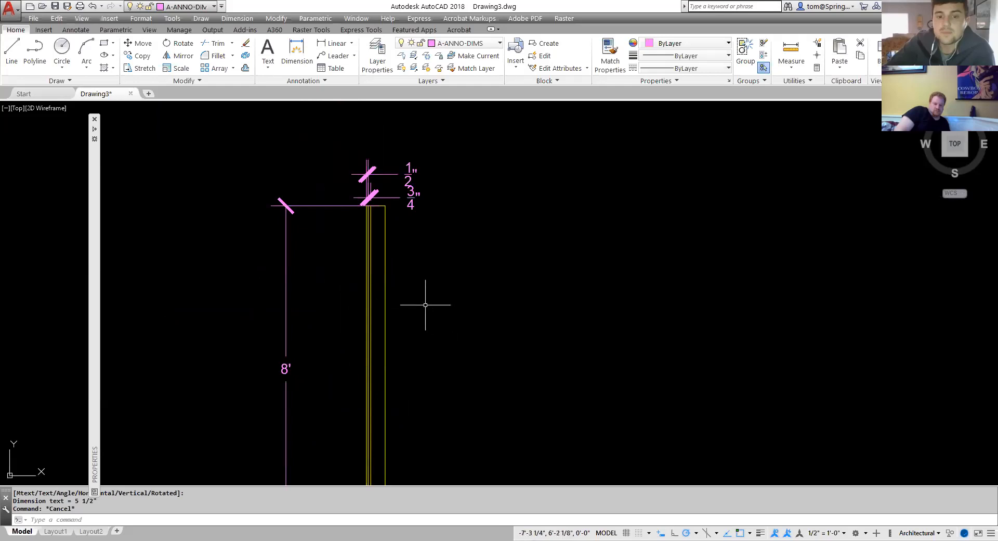
text(o)
key(Return)
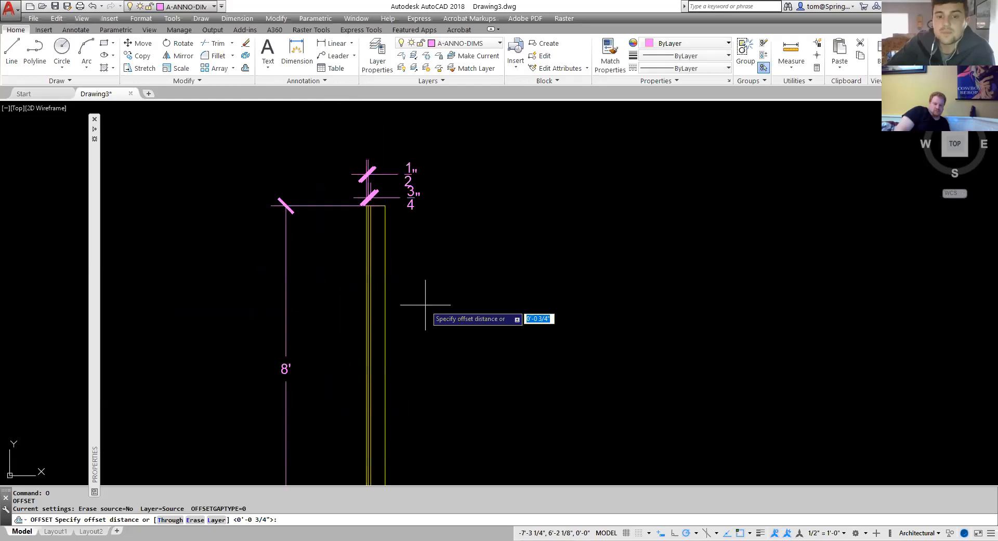
key(Return)
click(385, 312)
click(391, 317)
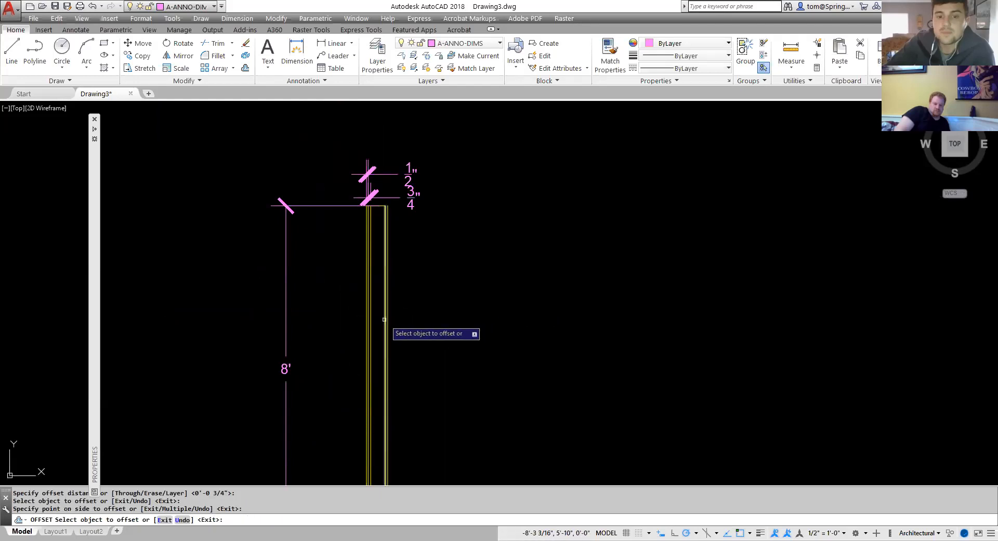
click(384, 321)
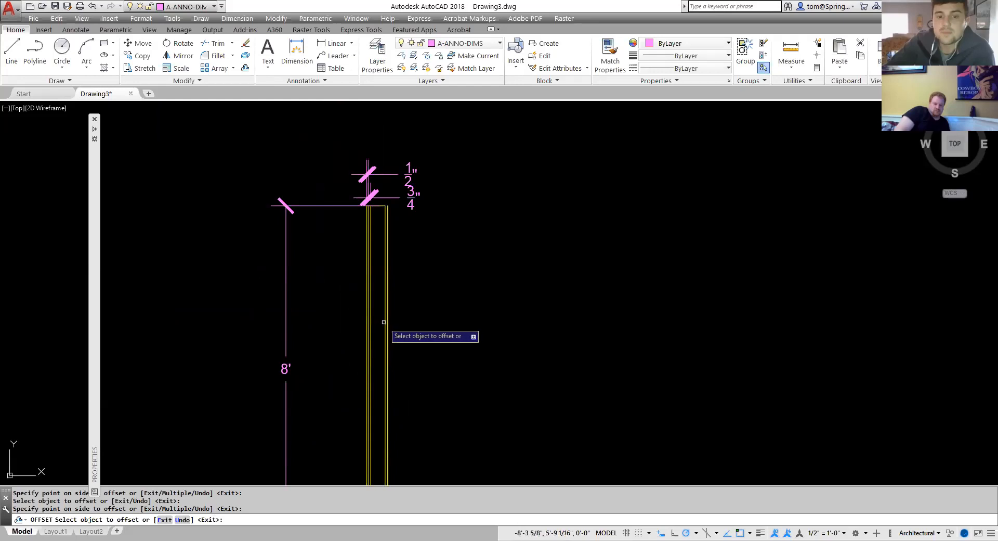
click(377, 322)
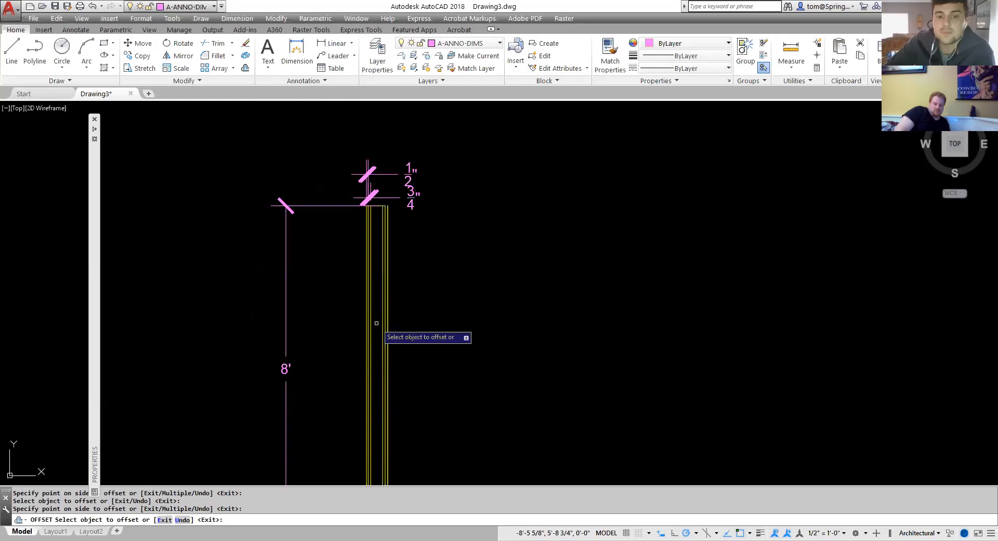
key(Escape)
Delete the two stray offset lines along the right edge.
click(388, 281)
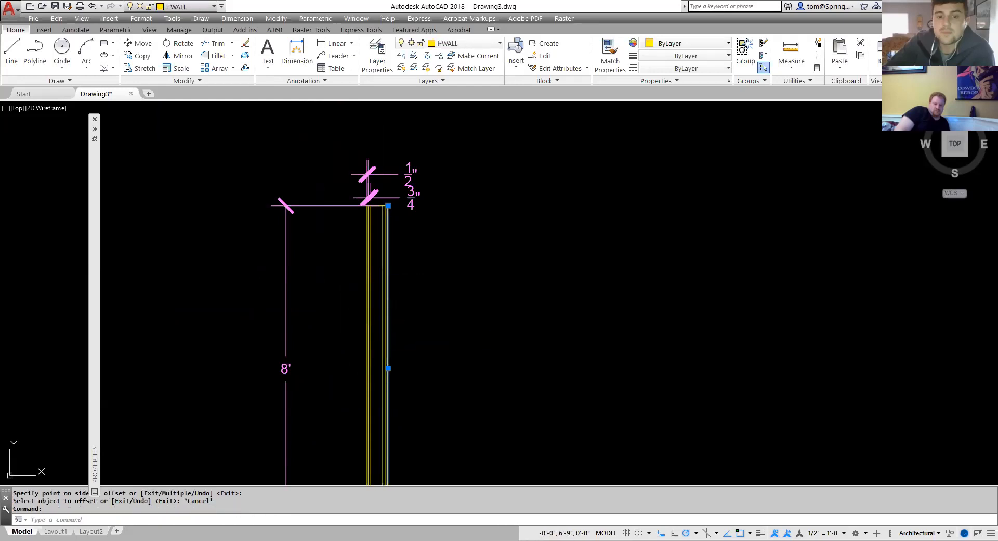
key(Delete)
click(387, 286)
key(Delete)
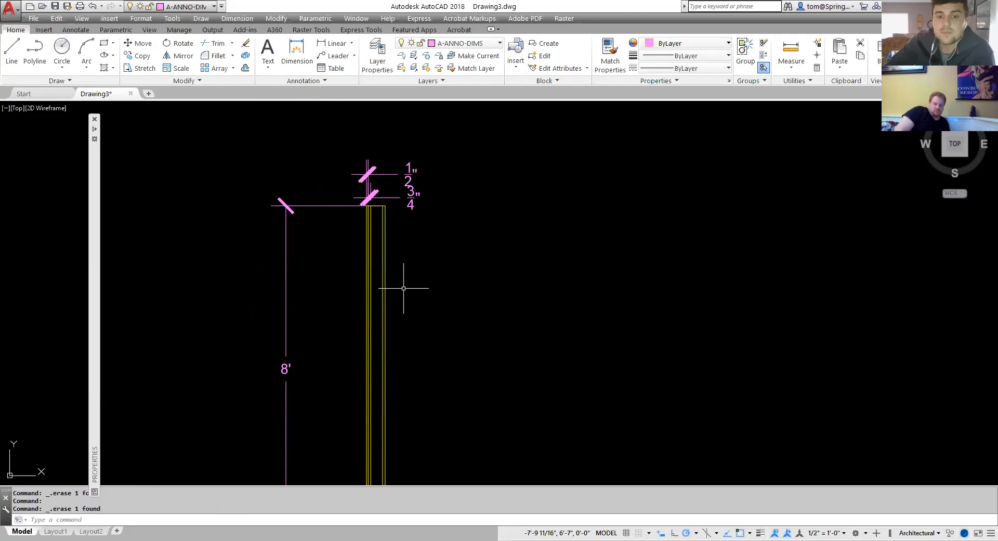
Make G-ANNO-TEXT the current layer.
scroll(413, 288, down, 1)
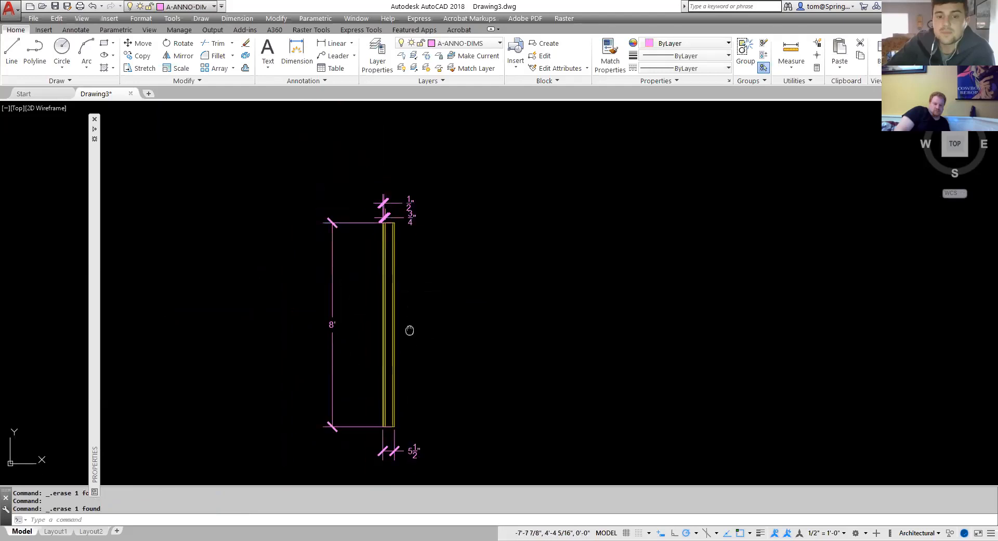
scroll(404, 294, up, 2)
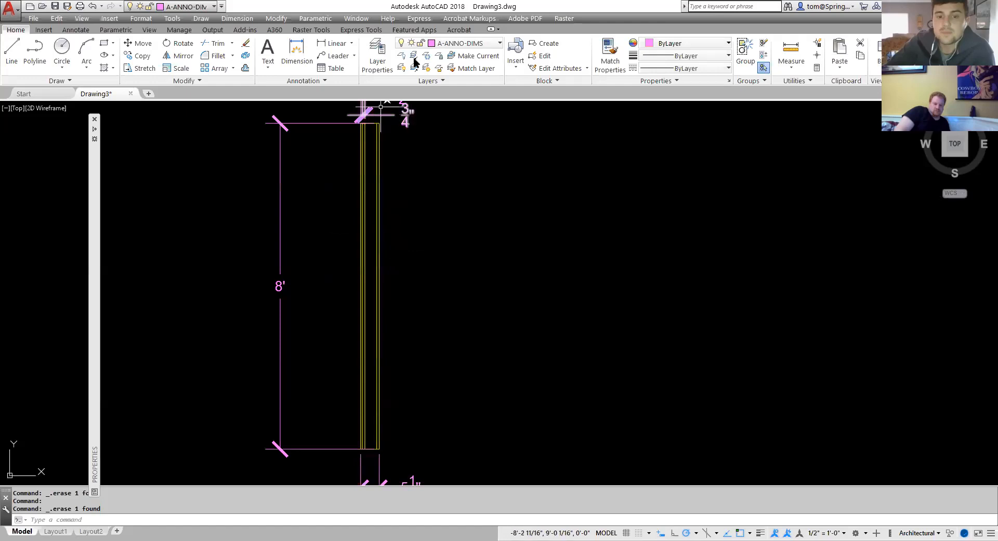
click(500, 44)
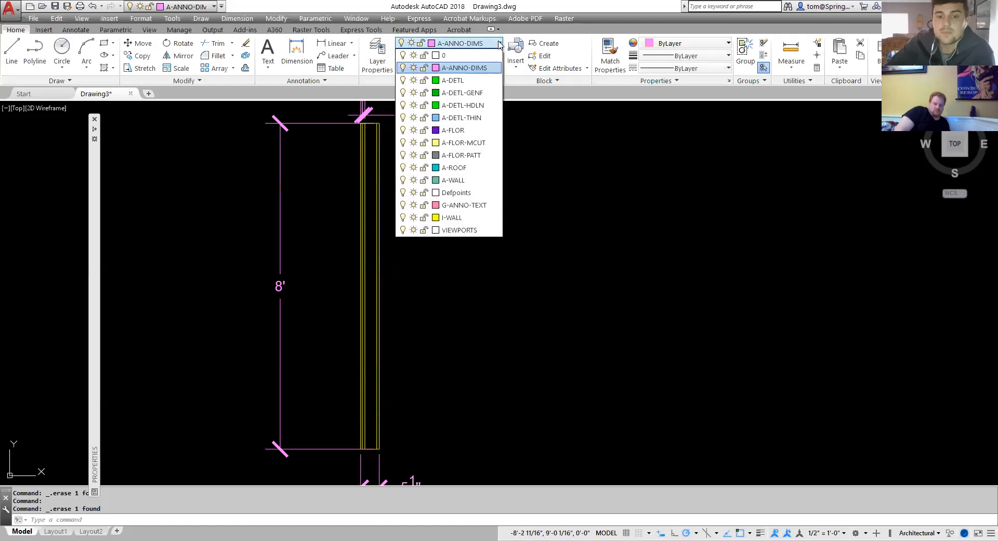
click(491, 206)
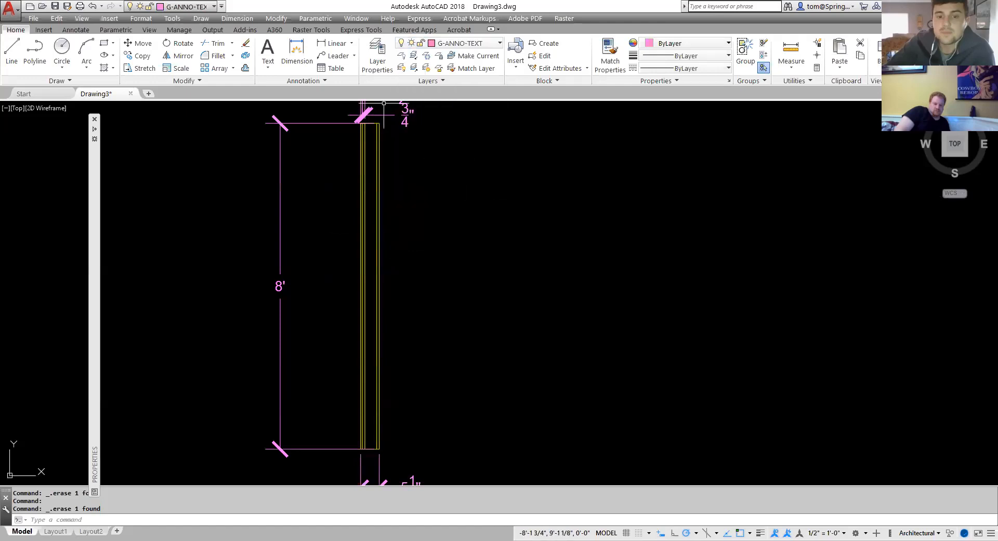
Add a multileader pointing at the outer wall line, with its landing up and to the right, labelled 1/2" SIDING.
click(336, 55)
scroll(366, 244, up, 5)
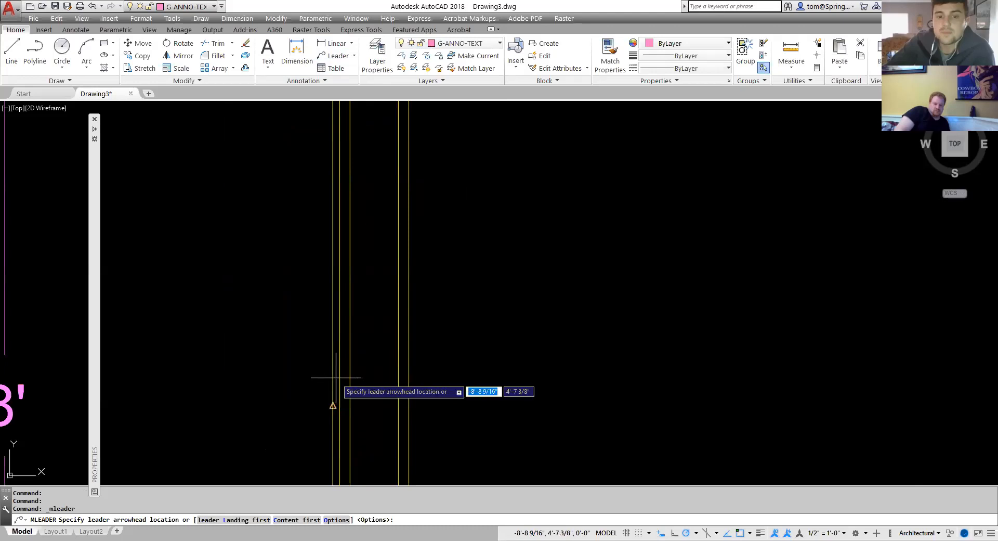
click(741, 528)
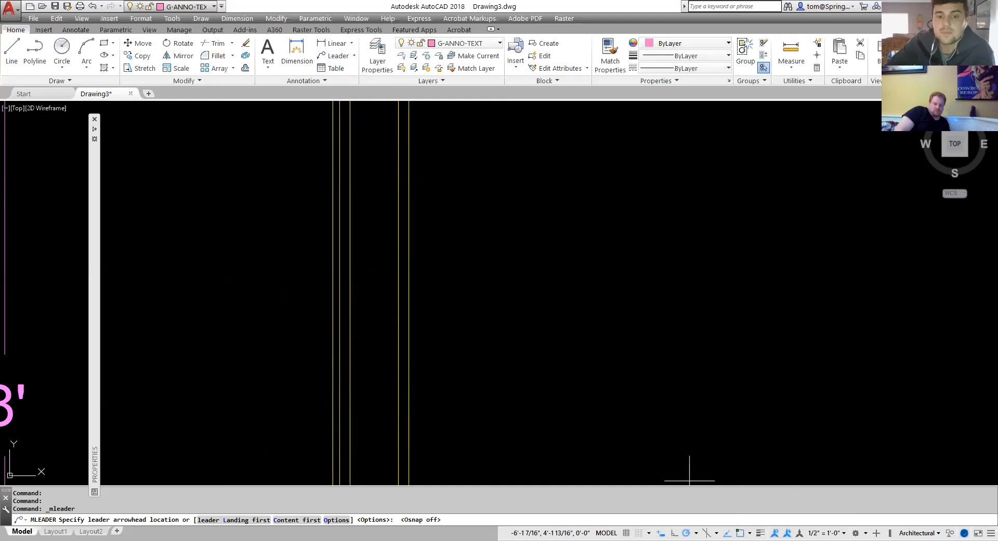
click(338, 289)
scroll(519, 170, down, 4)
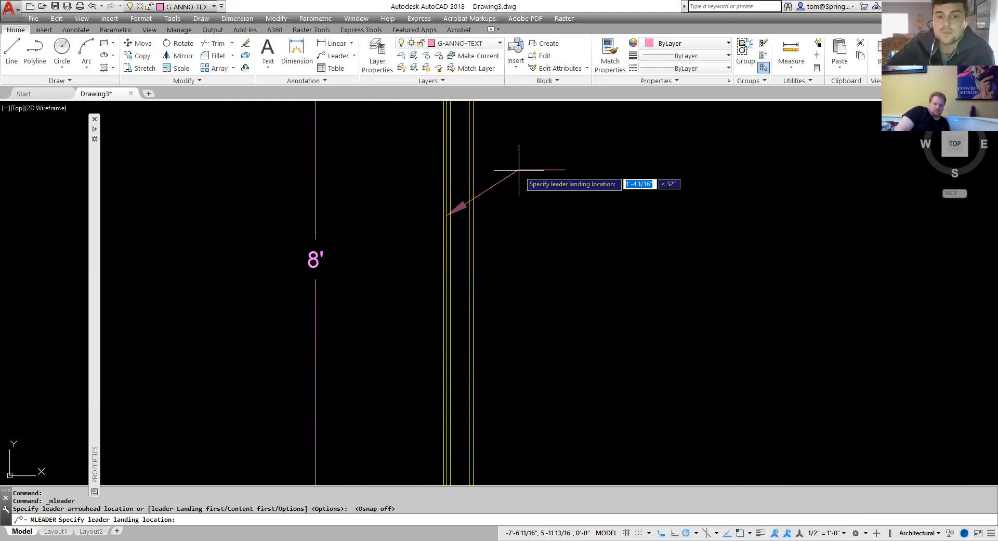
scroll(518, 176, down, 5)
scroll(463, 250, down, 2)
scroll(456, 245, up, 2)
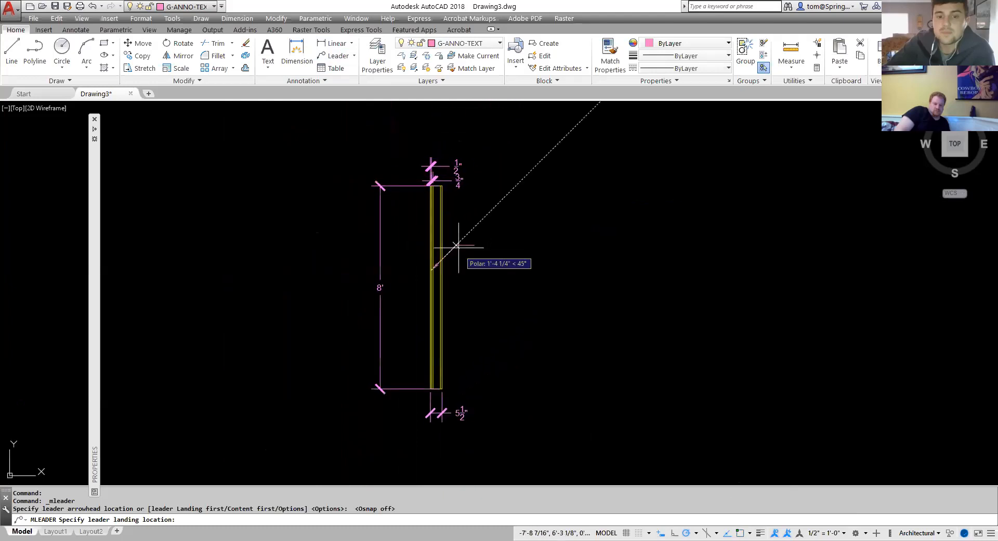
click(456, 245)
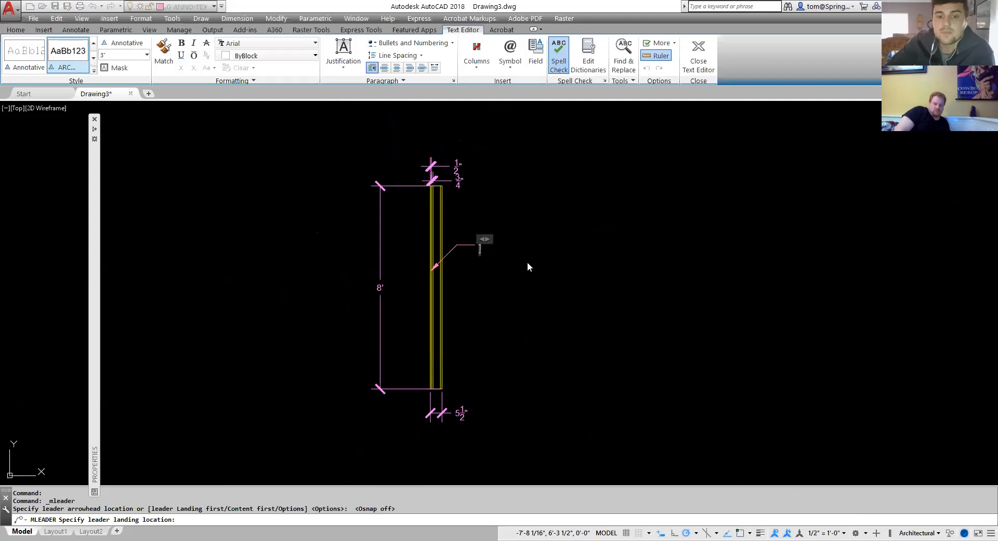
text(1/2" SIDING)
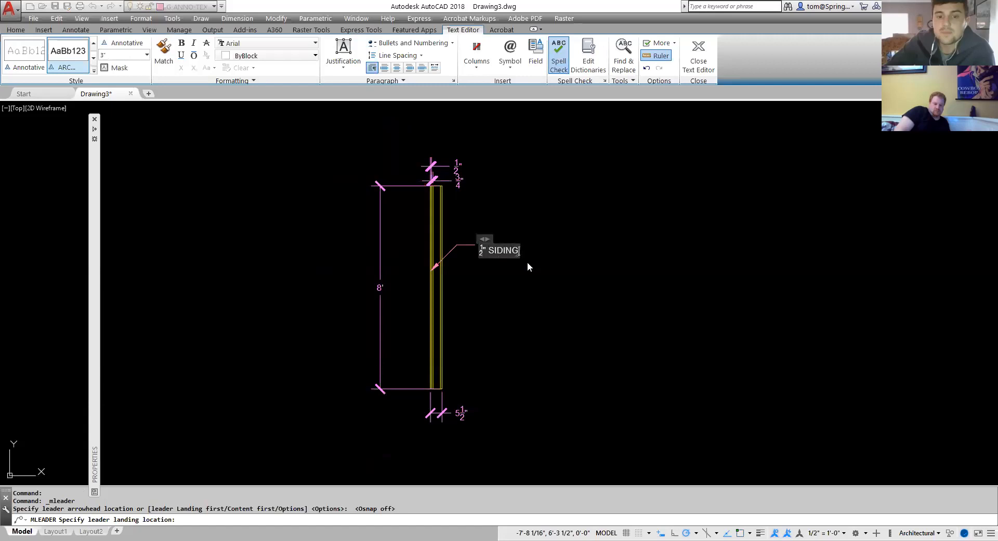
click(527, 261)
Copy the siding leader straight down along the same wall line, with object snap turned off.
scroll(435, 273, up, 8)
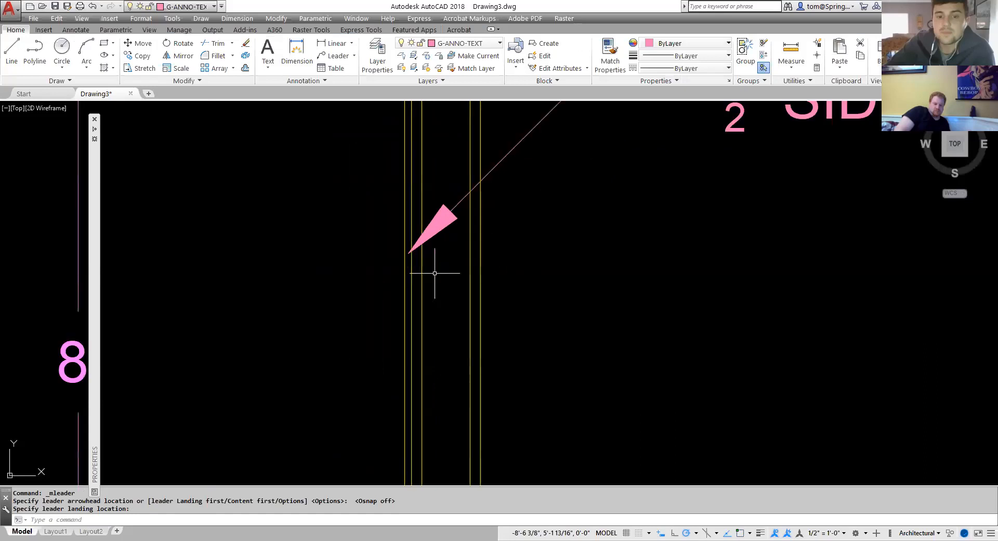
scroll(540, 273, down, 6)
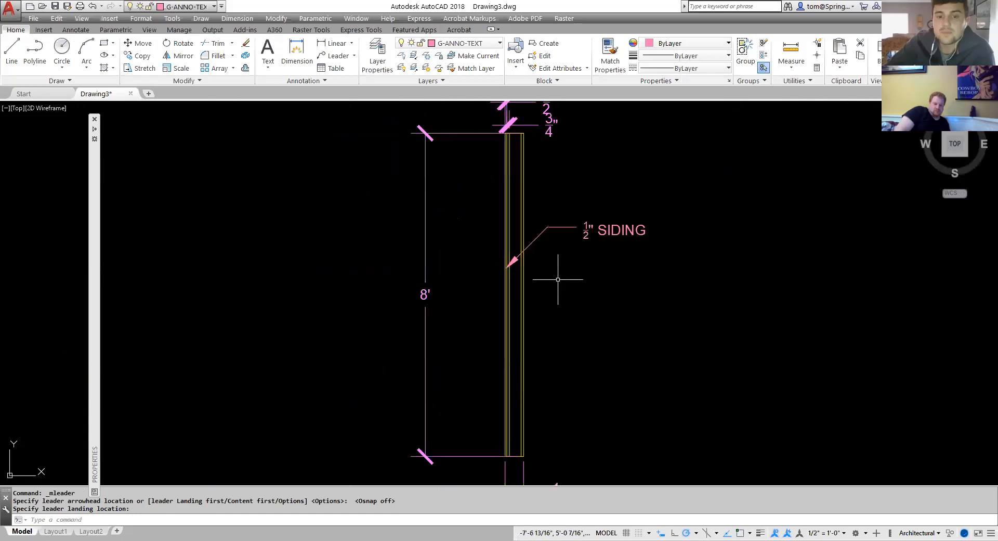
scroll(520, 286, down, 5)
middle_drag(513, 286, 492, 293)
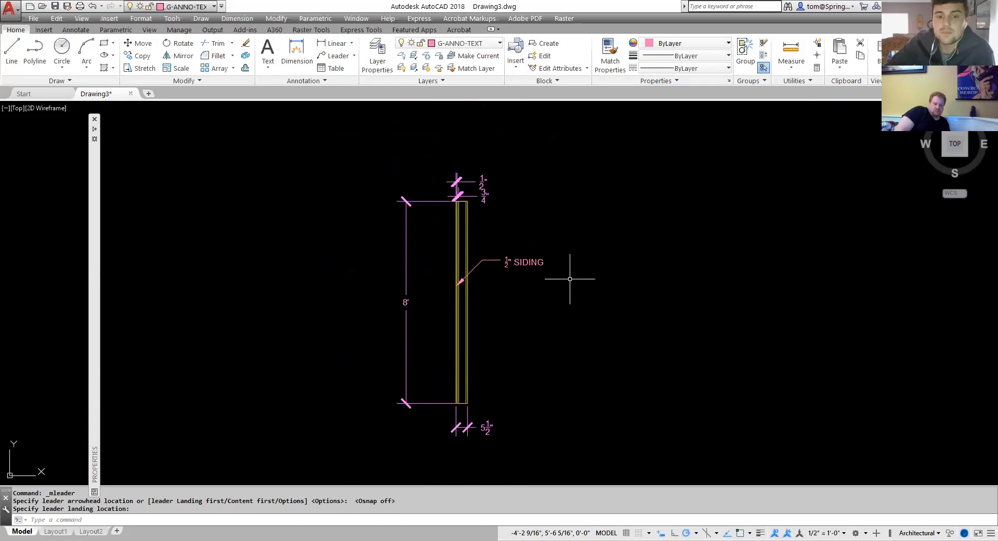
text(CO)
key(Return)
click(496, 260)
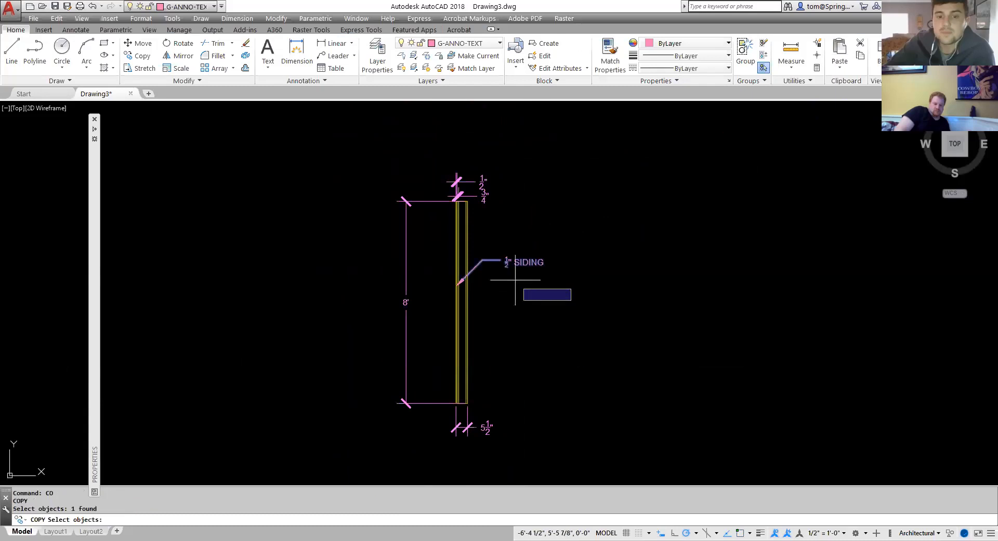
key(Return)
scroll(531, 275, up, 5)
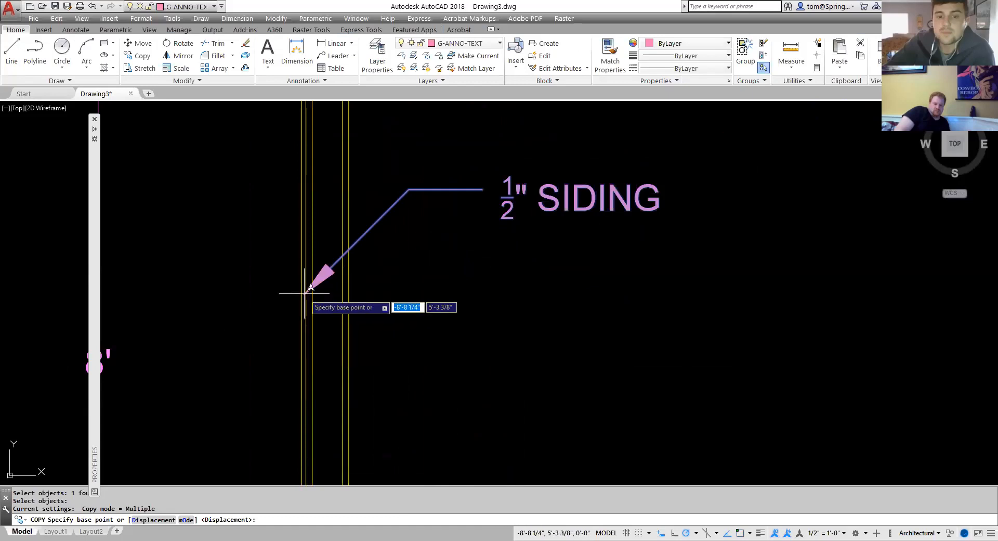
click(740, 530)
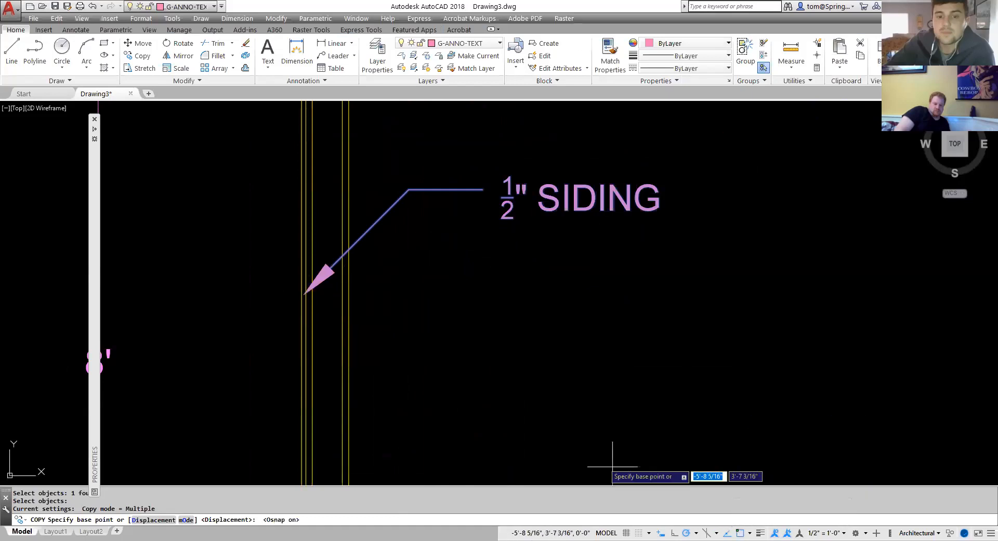
click(304, 294)
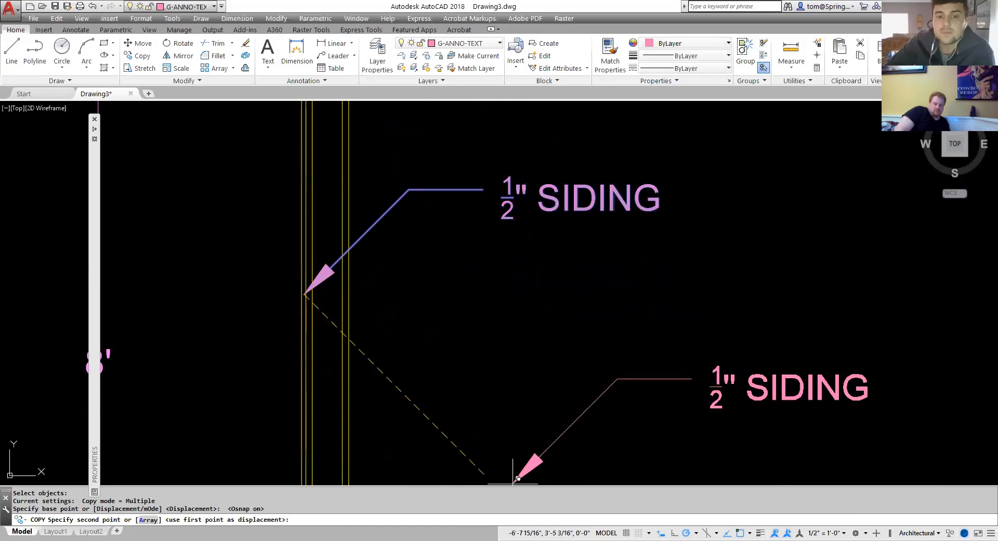
shift+right_click(449, 385)
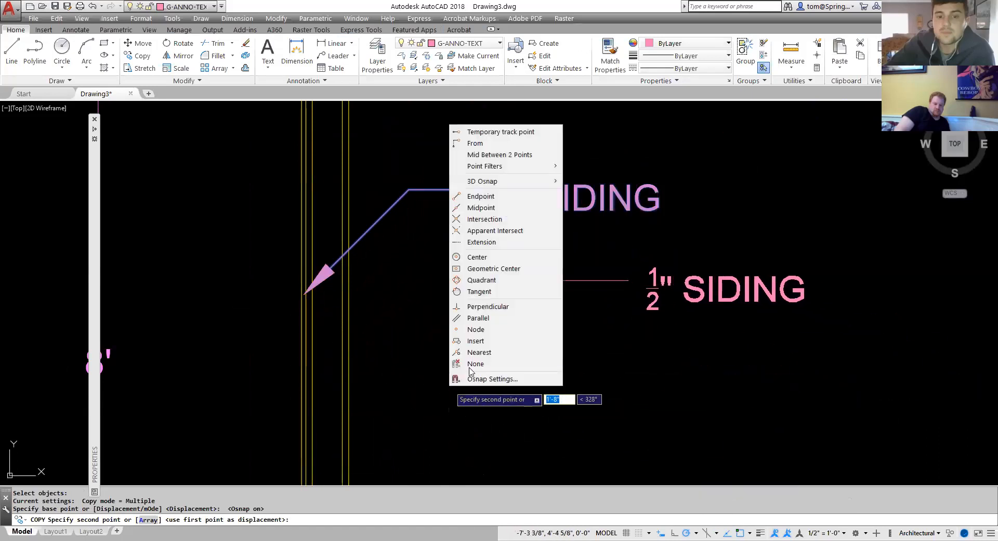
click(476, 363)
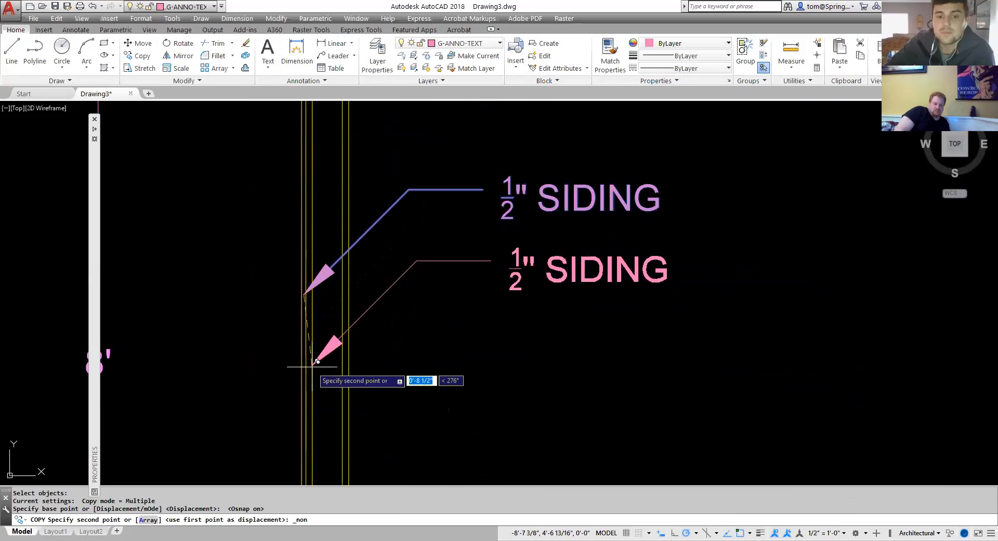
scroll(317, 374, up, 6)
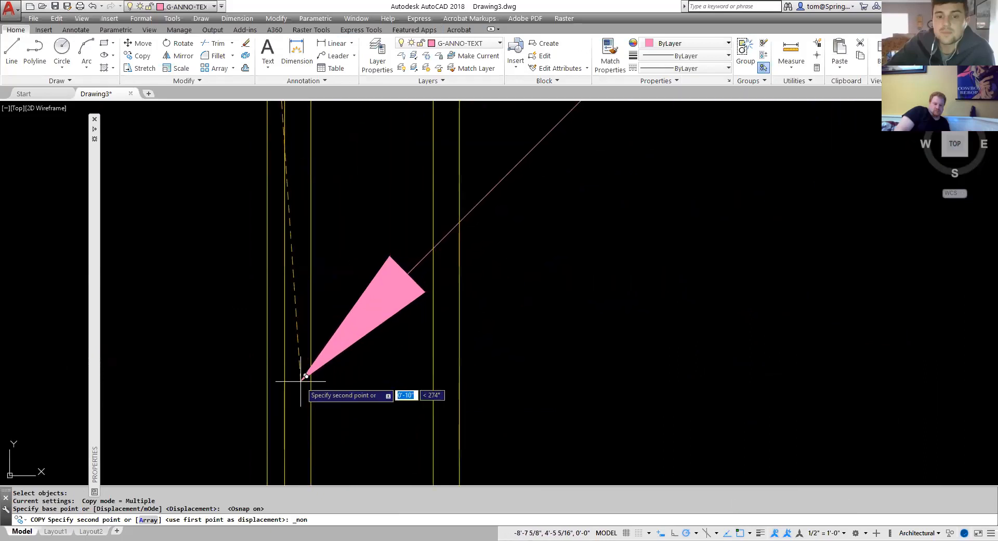
click(301, 380)
key(Escape)
Change the copied leader's text to 3/4" PLYWOOD SHEATHING.
scroll(513, 335, down, 10)
mouse_move(550, 360)
middle_down()
mouse_move(504, 336)
mouse_move(460, 340)
middle_up()
click(527, 309)
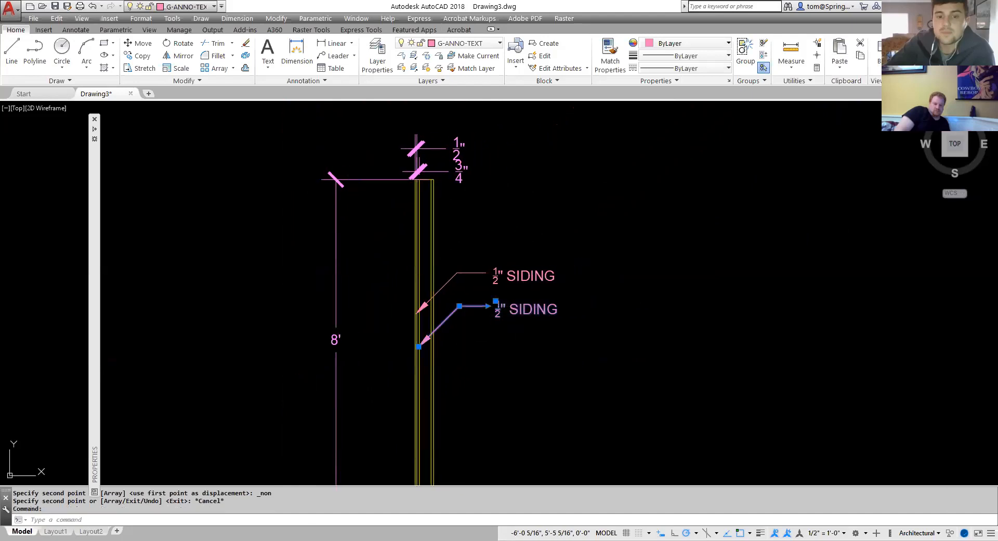
double_click(569, 310)
text(3/4)
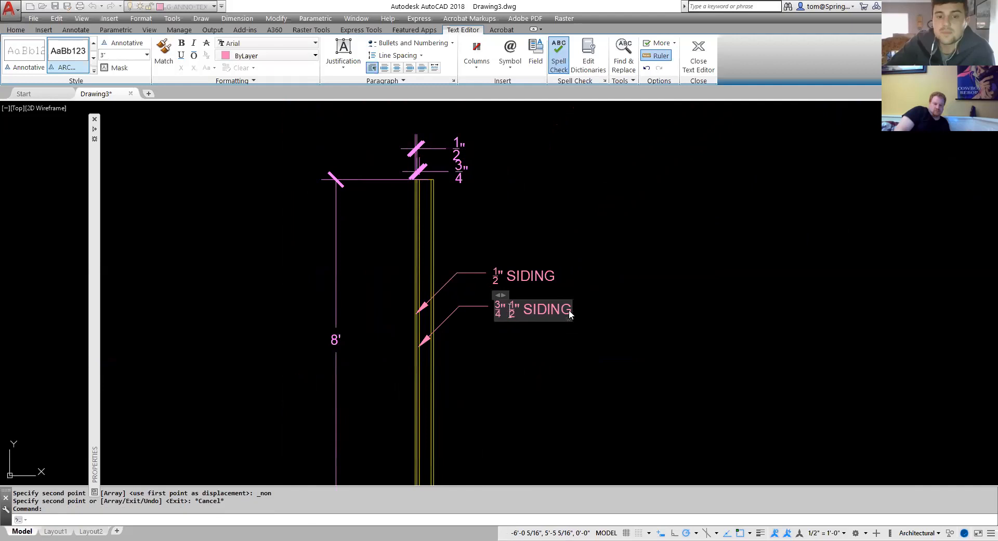
text(PLYWOOD)
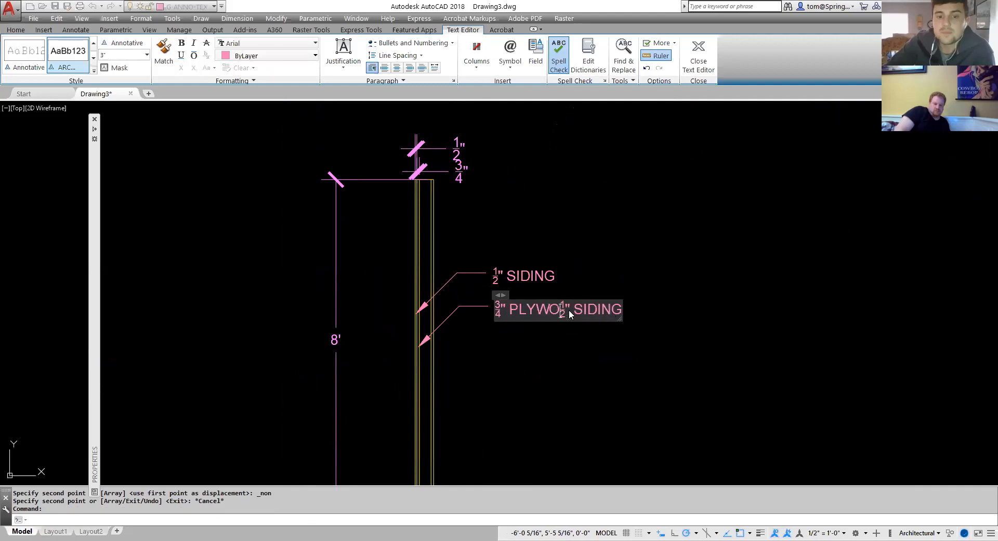
text( SHEATHING)
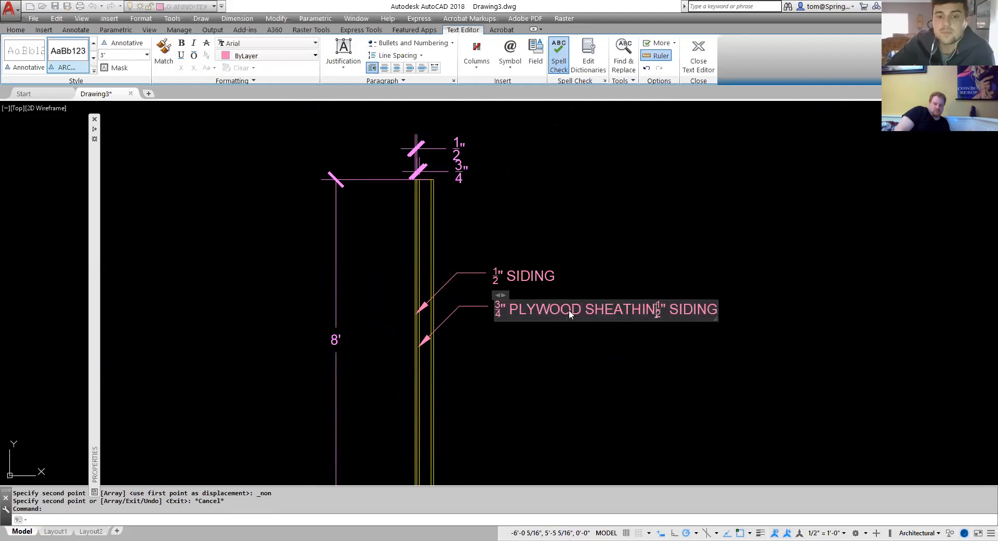
key(Delete)
key(Delete)
key(Delete)
key(Delete)
key(Delete)
key(Delete)
key(Delete)
key(Delete)
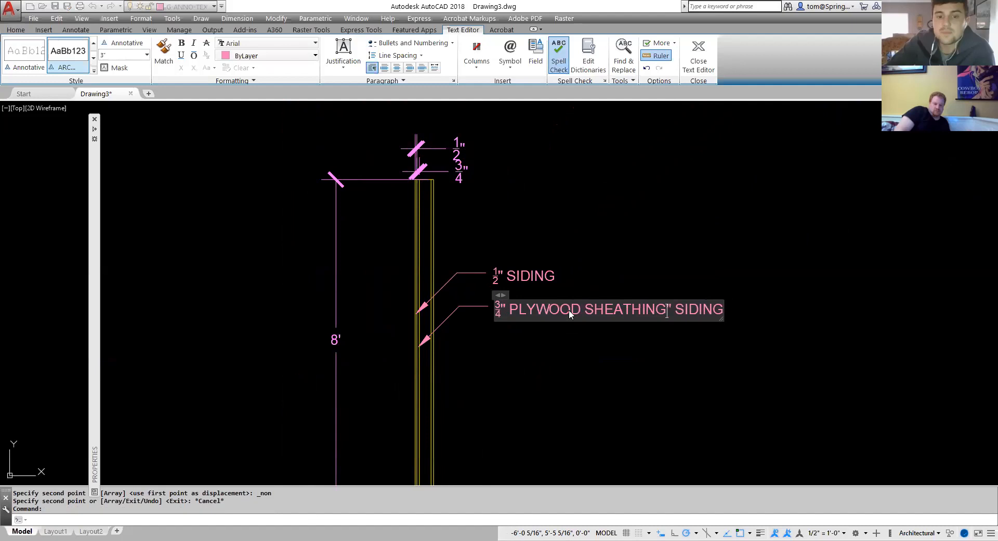
key(Delete)
click(572, 337)
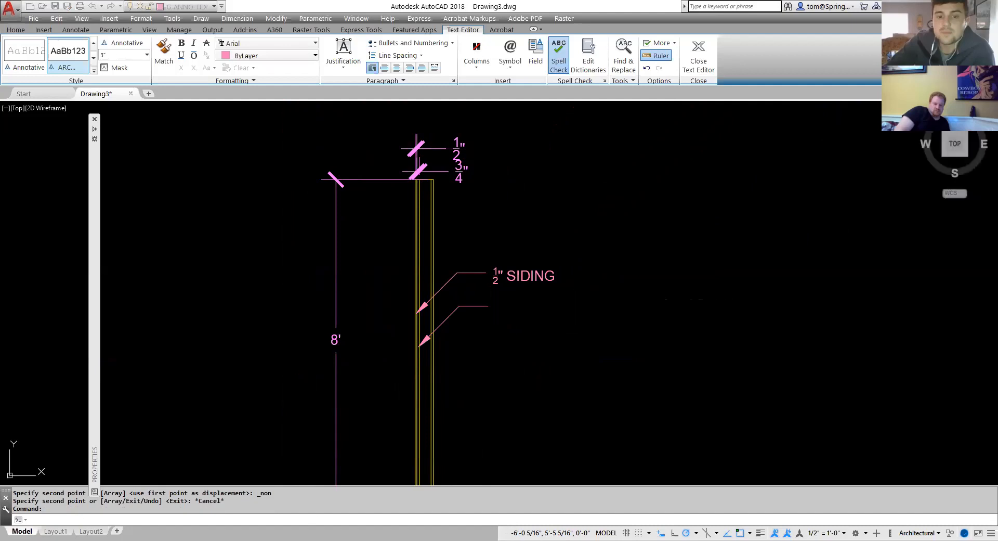
scroll(535, 374, down, 2)
middle_drag(535, 374, 465, 333)
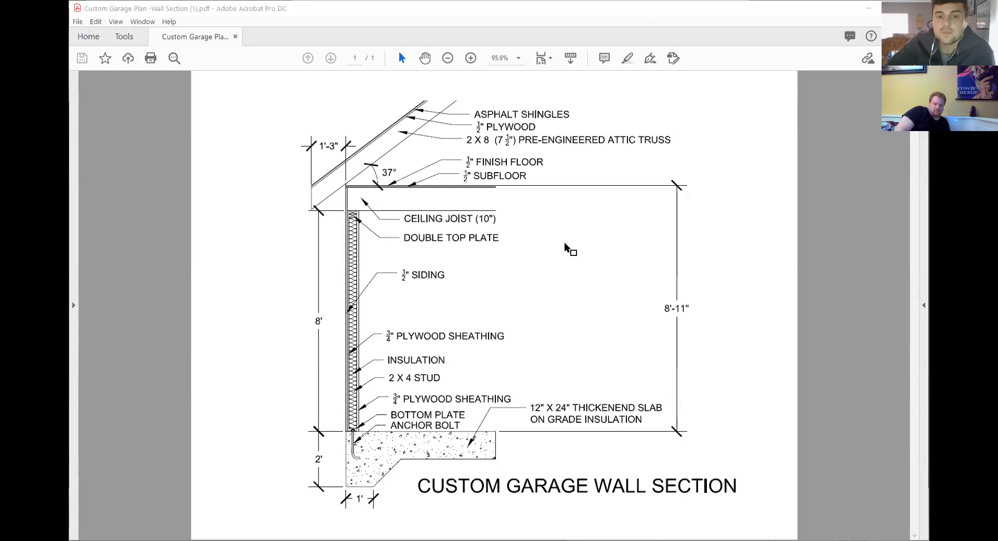
Zoom in on the upper wall labels of the Custom Garage Wall Section reference PDF.
click(470, 58)
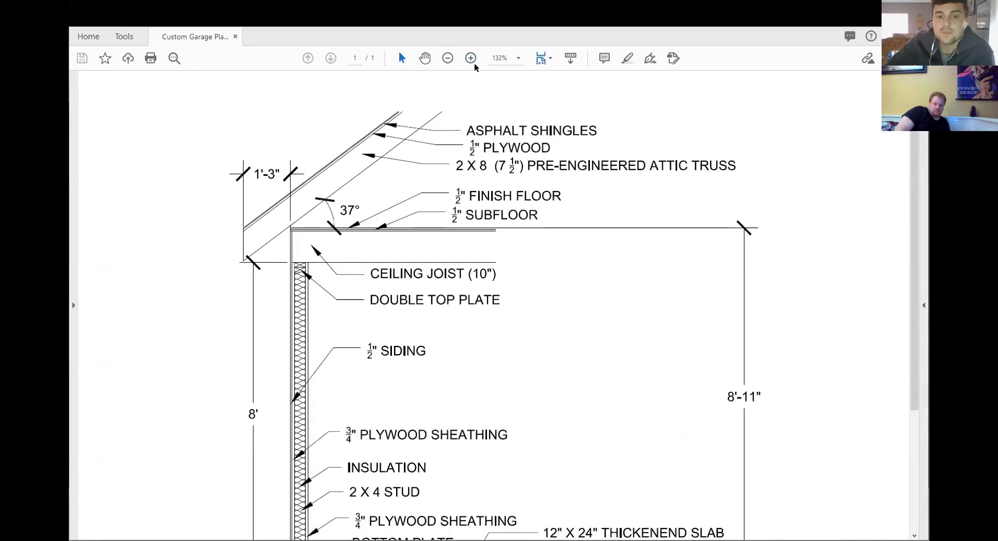
click(471, 60)
click(471, 59)
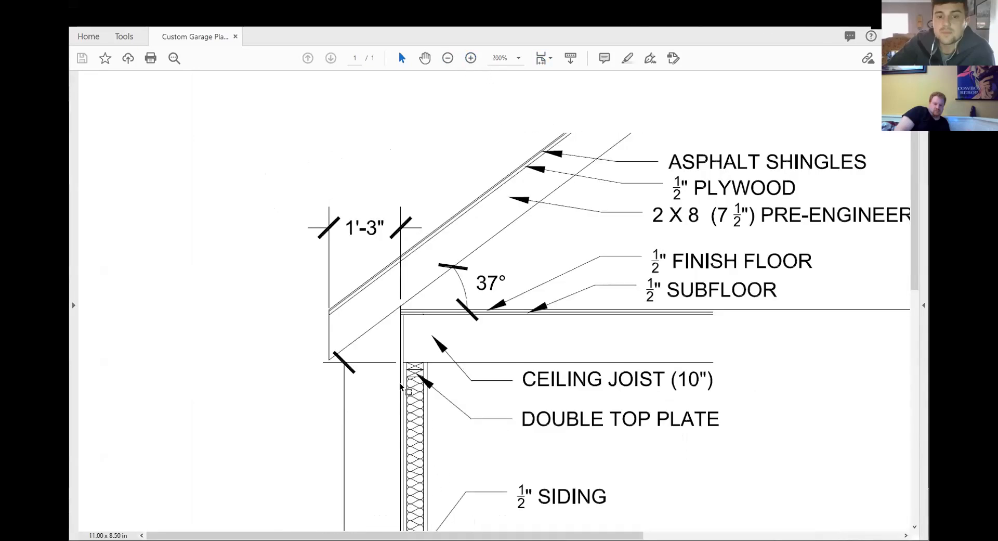
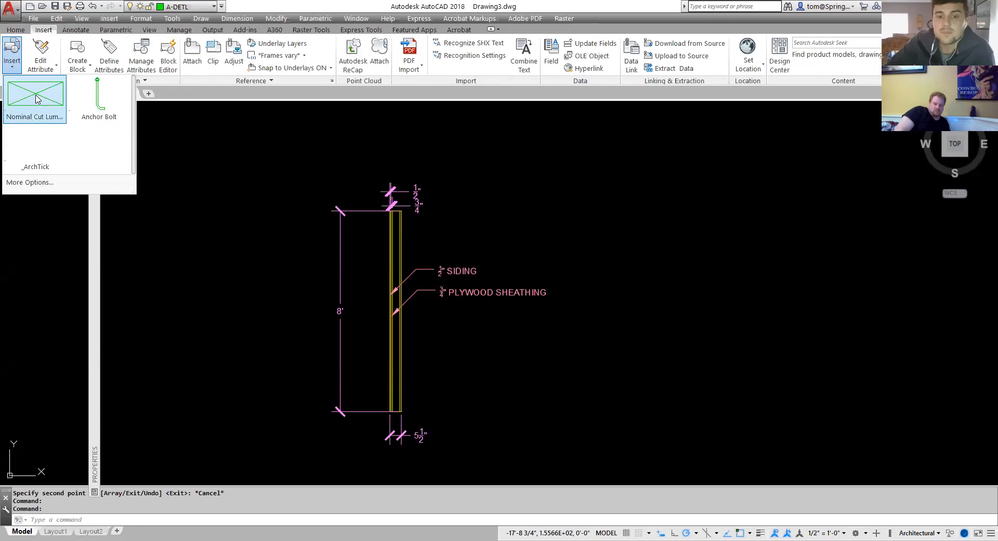
Insert a Nominal Cut Lumber block as the bottom plate at the base of the wall's stud cavity.
click(36, 99)
scroll(403, 424, up, 5)
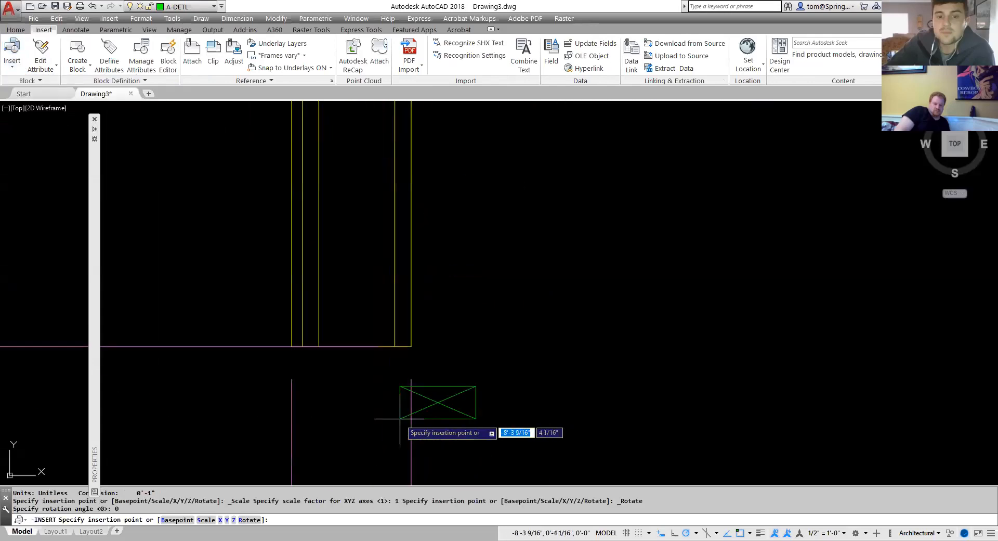
click(319, 347)
Insert another Nominal Cut Lumber block at the top corner of the wall's stud cavity.
scroll(458, 334, down, 5)
middle_drag(477, 330, 466, 519)
scroll(458, 209, up, 4)
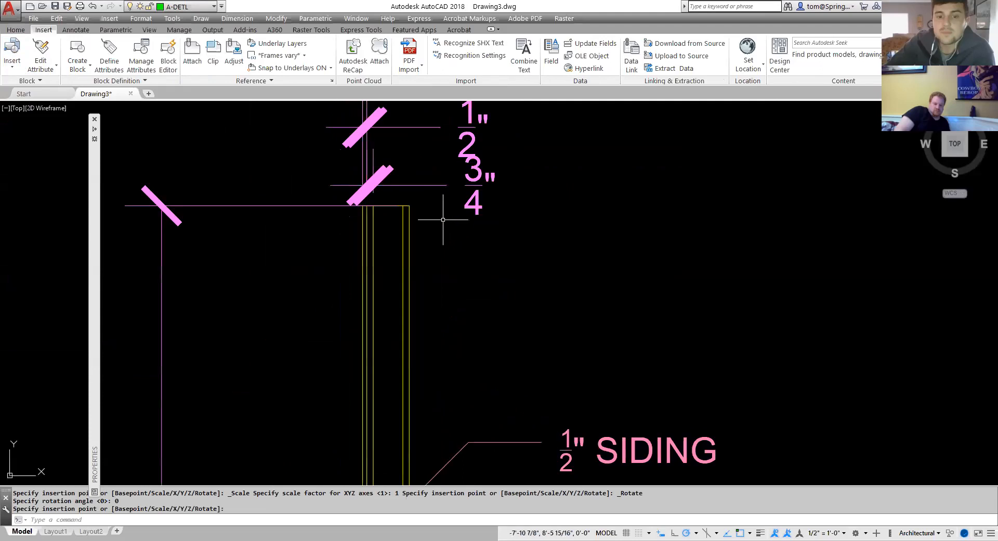
scroll(443, 219, up, 2)
click(12, 61)
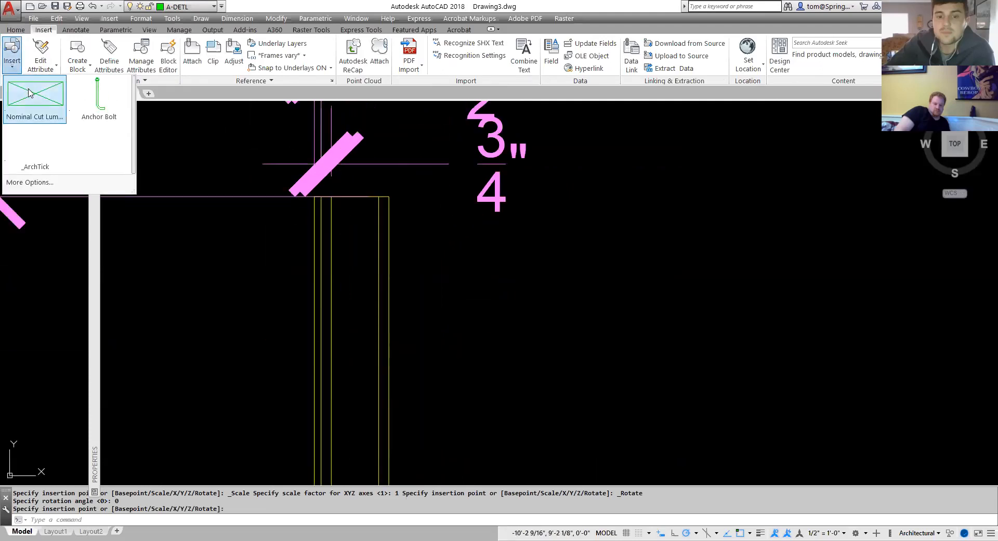
click(28, 93)
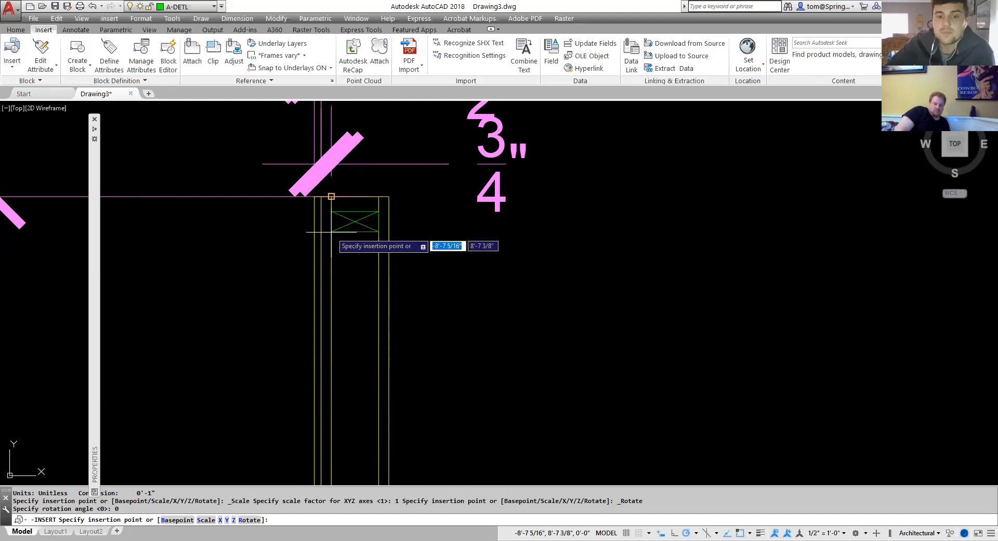
click(331, 197)
scroll(398, 171, up, 2)
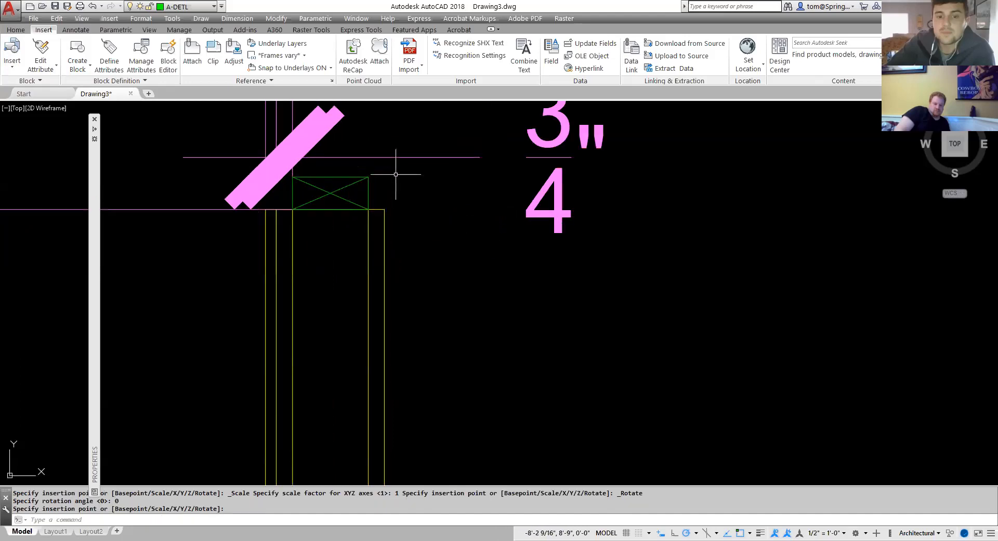
Move the top lumber block down by its own height so it sits inside the wall as the top plate.
click(16, 30)
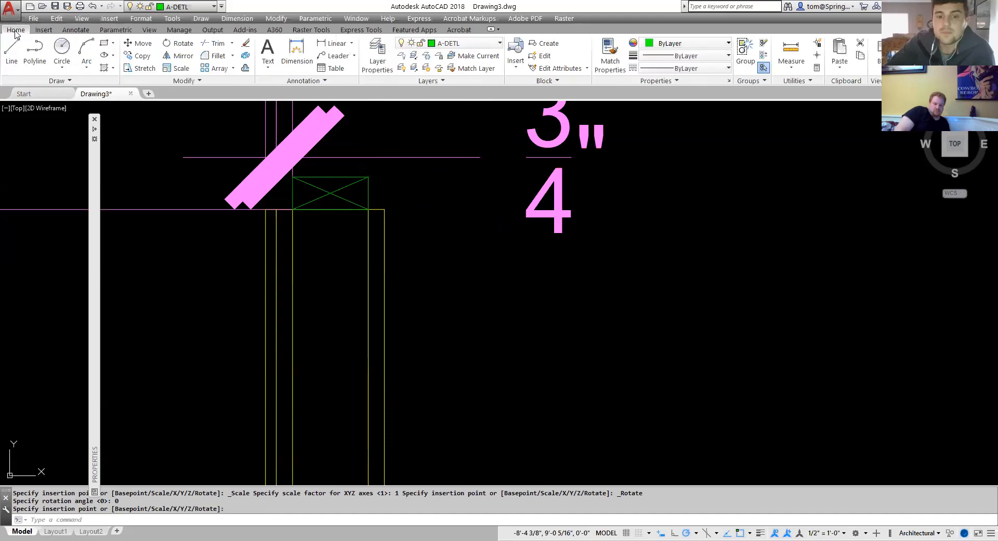
click(138, 43)
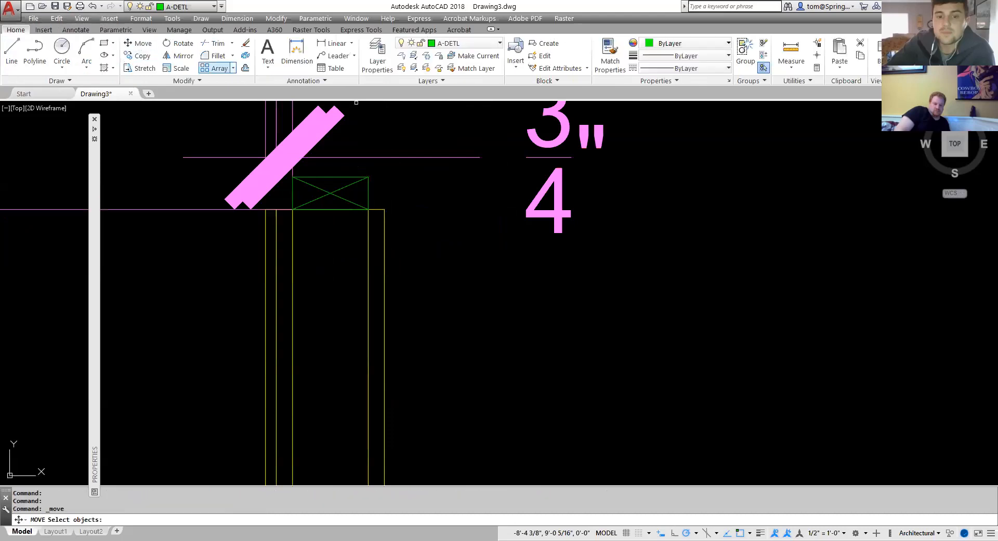
click(364, 176)
key(Return)
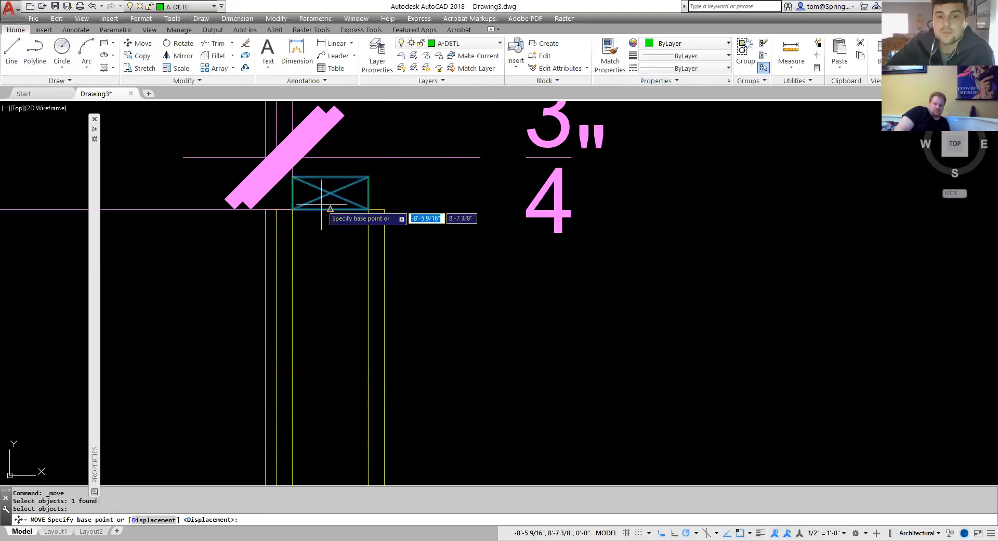
click(293, 177)
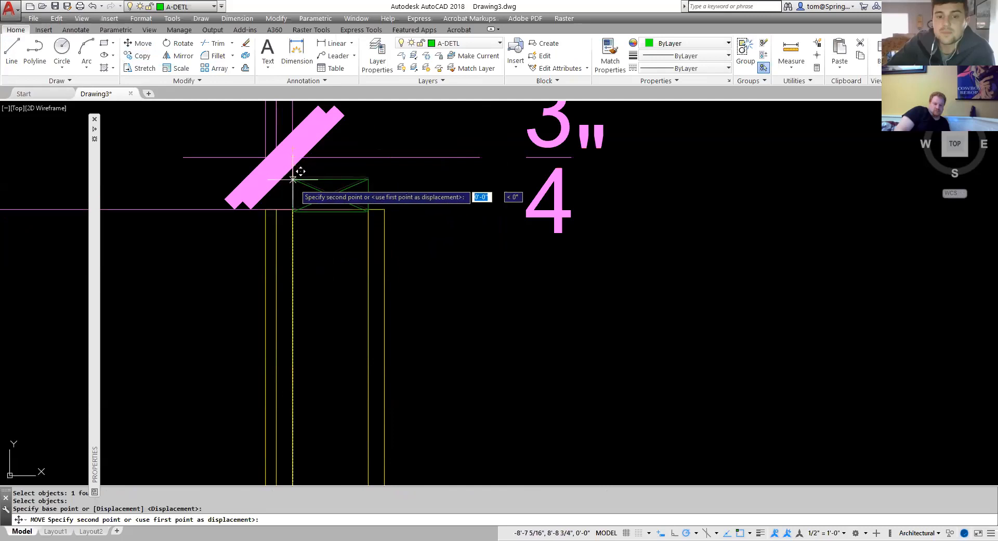
click(293, 209)
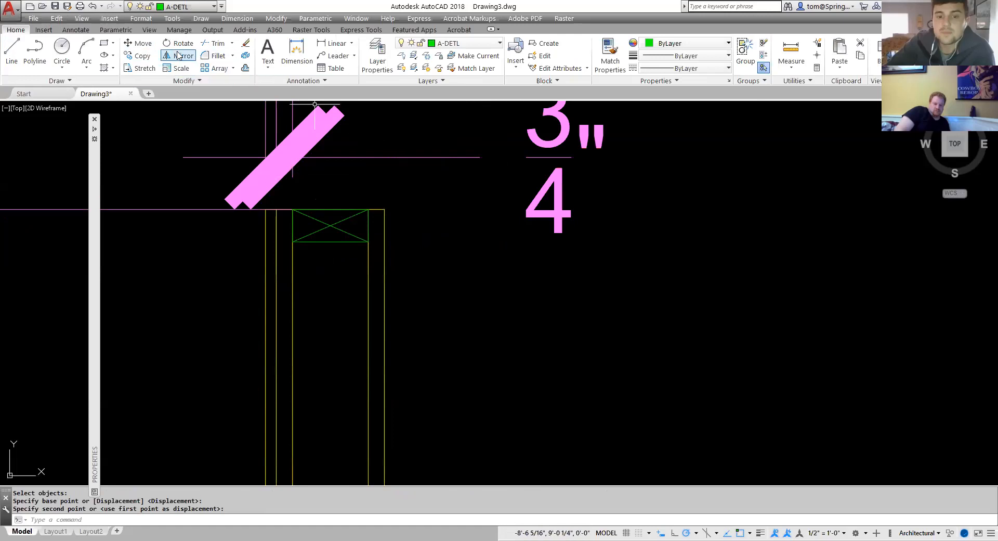
Copy the top plate directly beneath itself to form a double top plate.
click(139, 57)
click(367, 231)
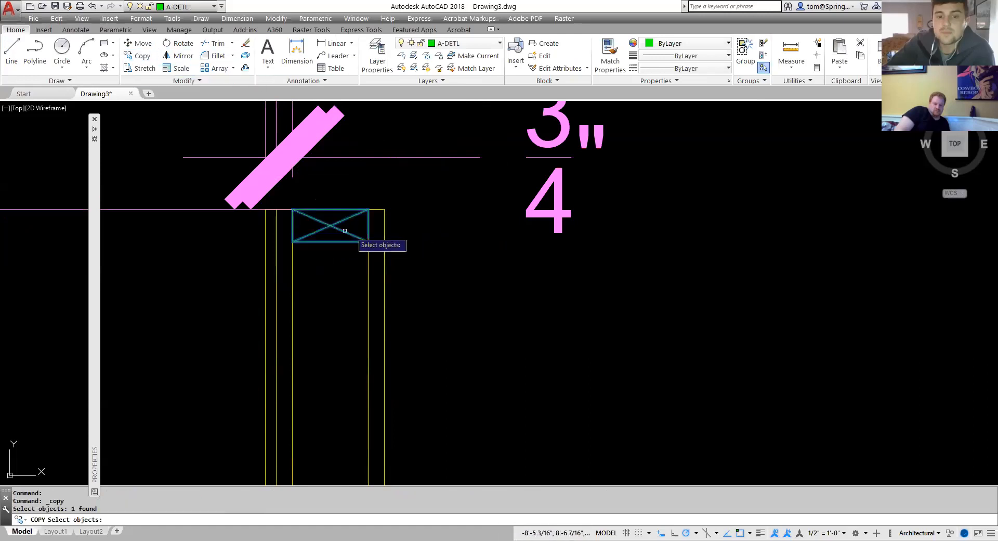
key(Return)
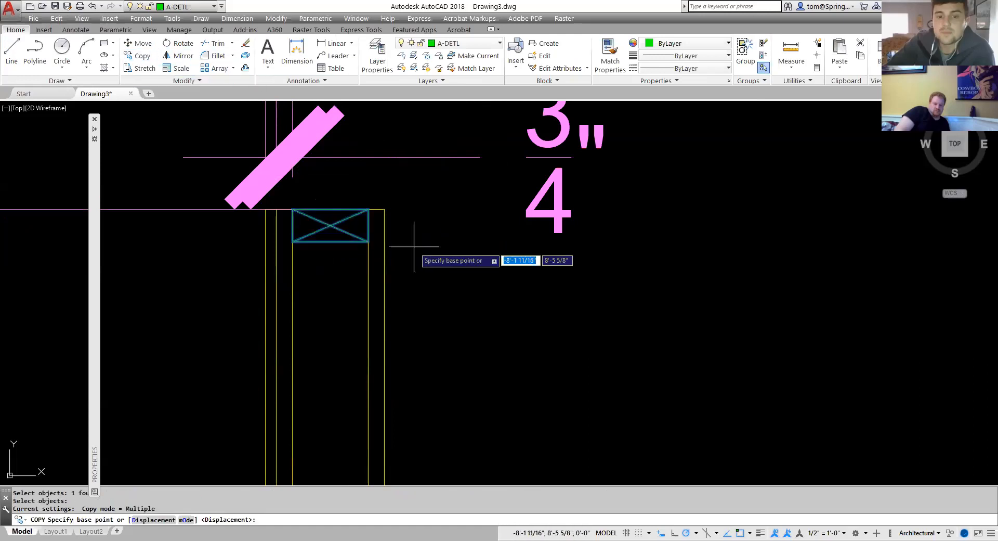
click(295, 209)
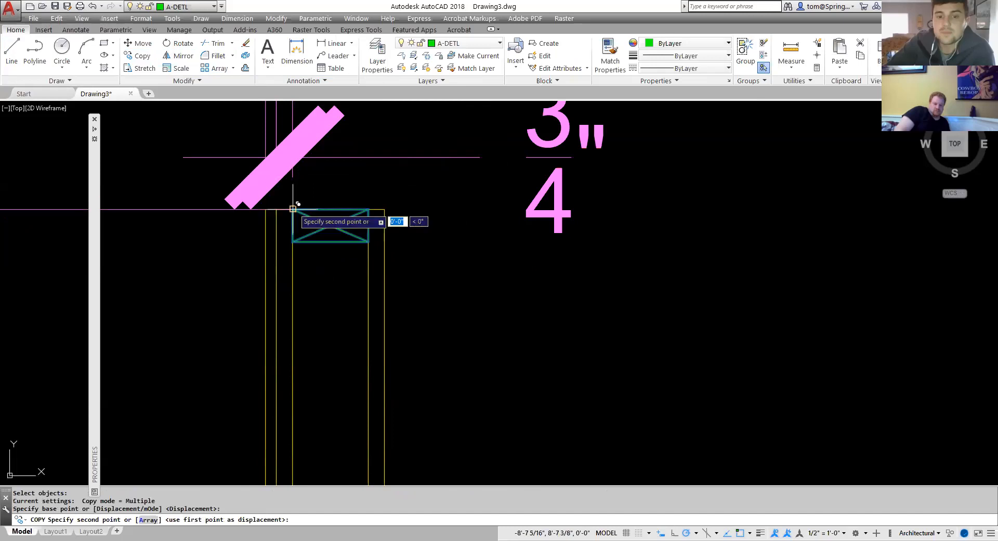
click(293, 242)
key(Escape)
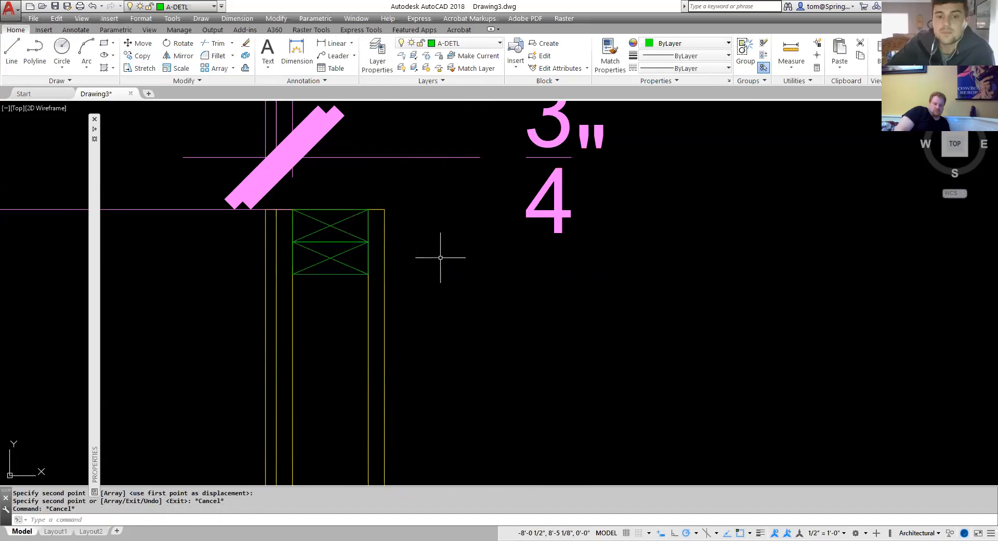
Inspect the bottom plate and then the whole wall section.
scroll(452, 270, down, 4)
scroll(464, 295, down, 3)
middle_drag(390, 241, 415, 180)
scroll(406, 434, up, 6)
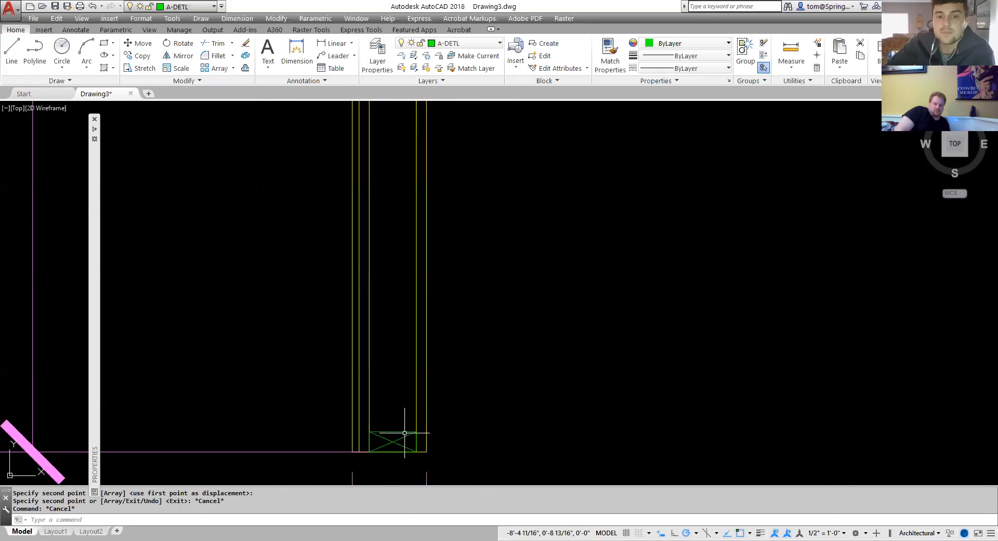
scroll(406, 434, down, 4)
scroll(519, 330, down, 3)
middle_drag(519, 330, 424, 464)
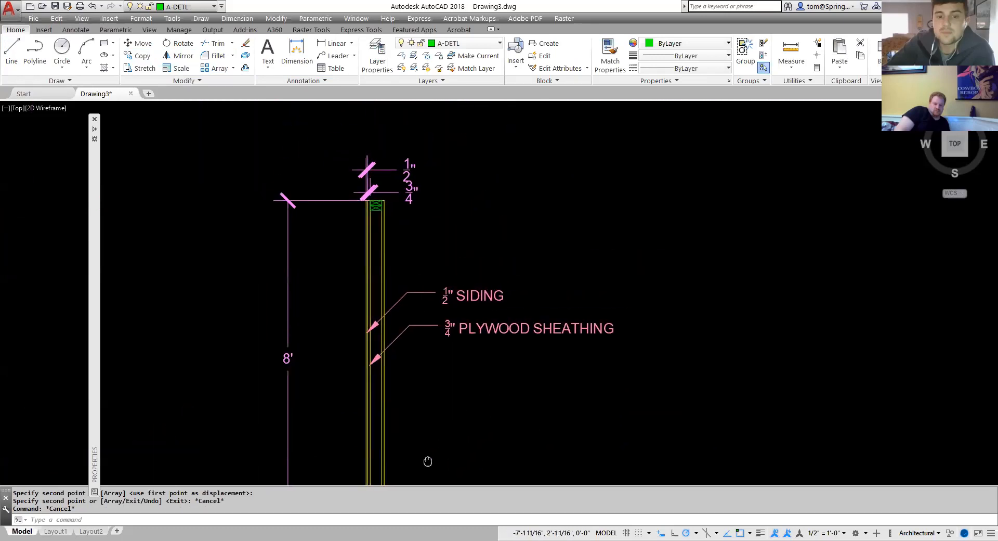
middle_drag(375, 175, 383, 184)
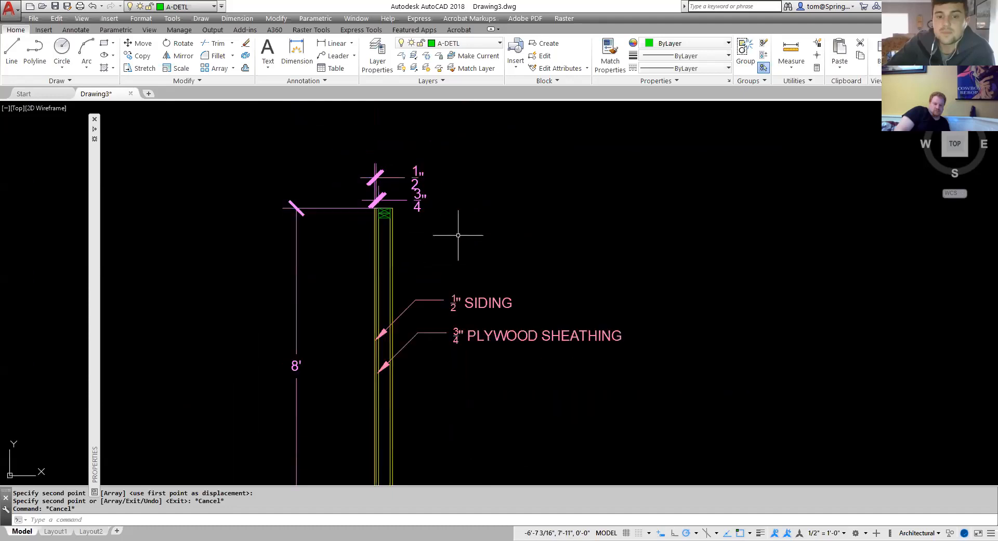
scroll(458, 235, down, 4)
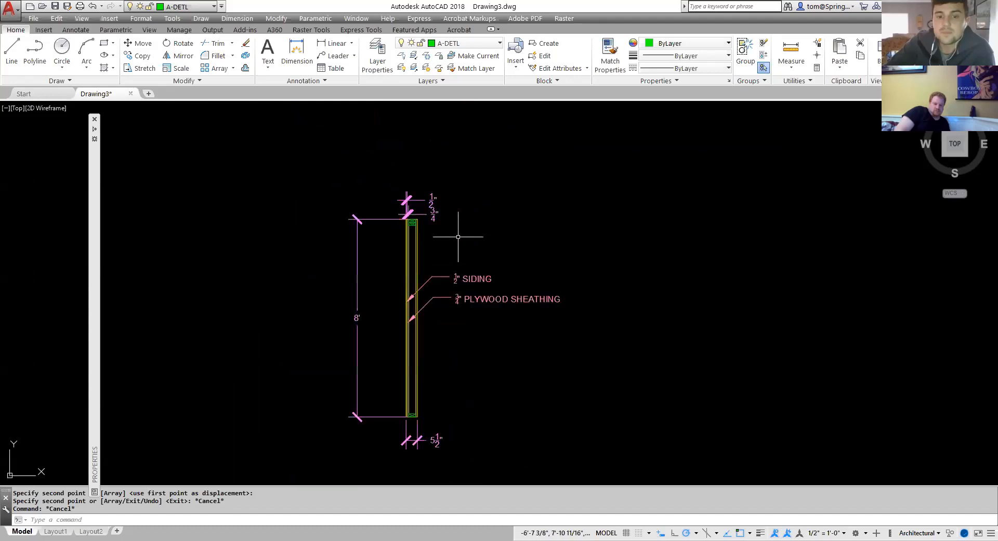
Set A-DETL-HDLN as the current layer.
click(499, 44)
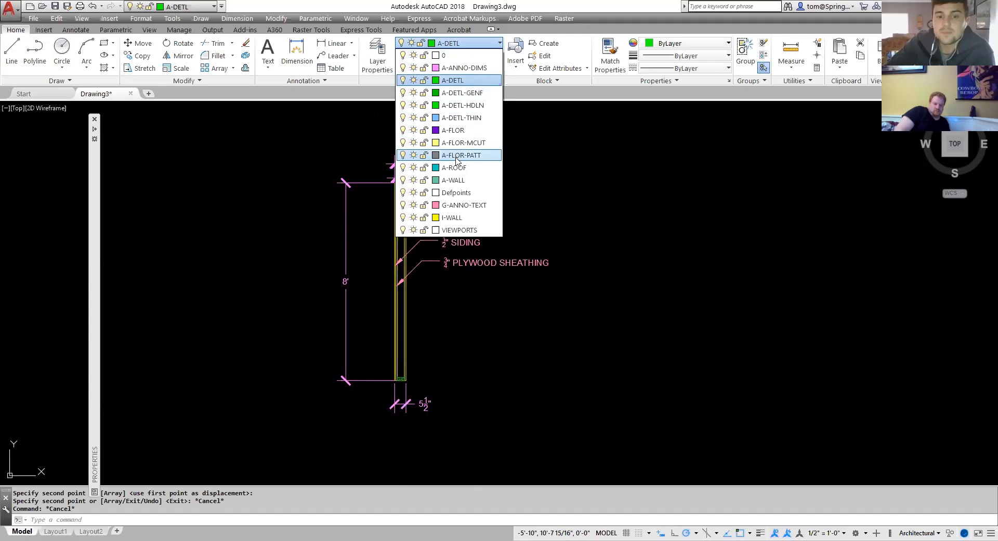
click(470, 105)
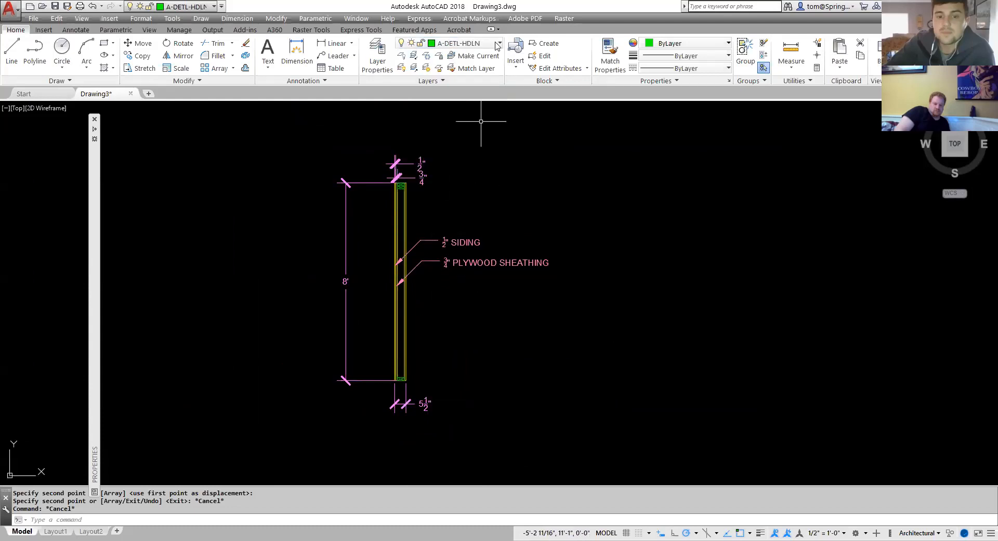
click(499, 45)
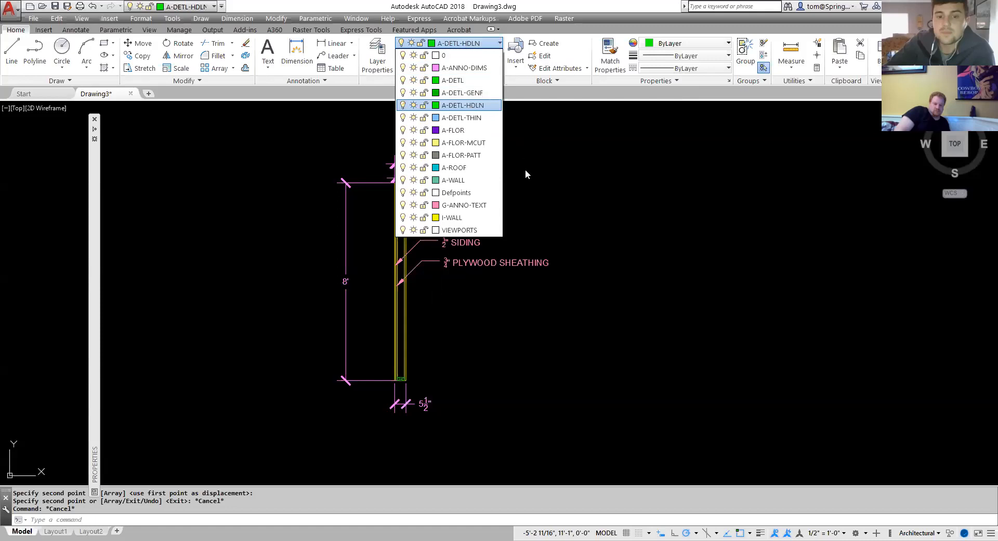
click(381, 62)
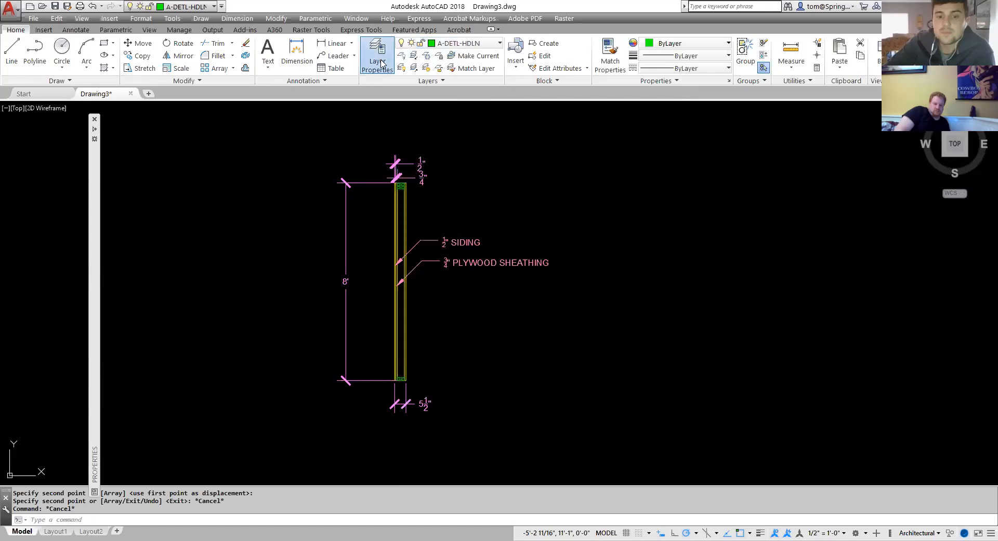
Load the BATTING linetype from acad.lin and assign it to the A-DETL-HDLN layer.
click(381, 62)
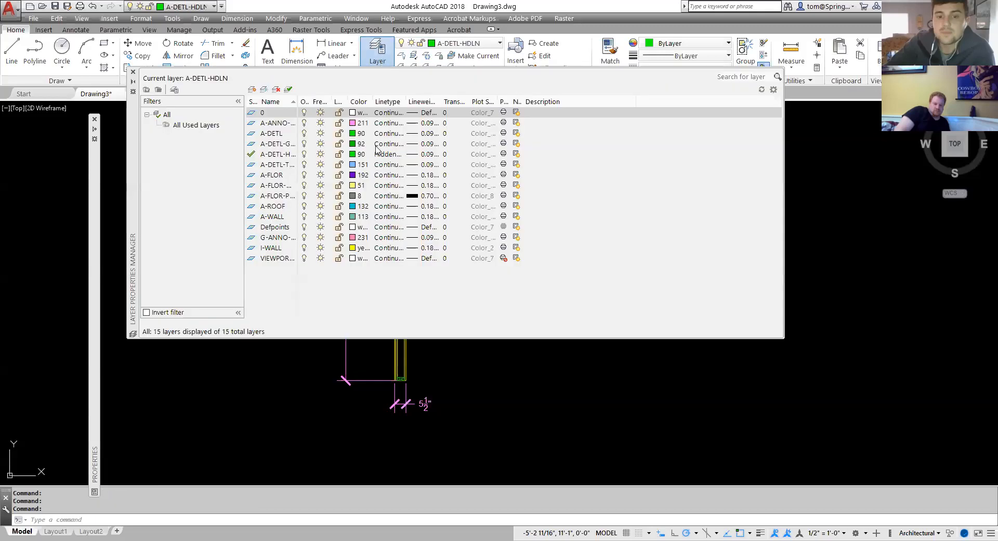
double_click(301, 101)
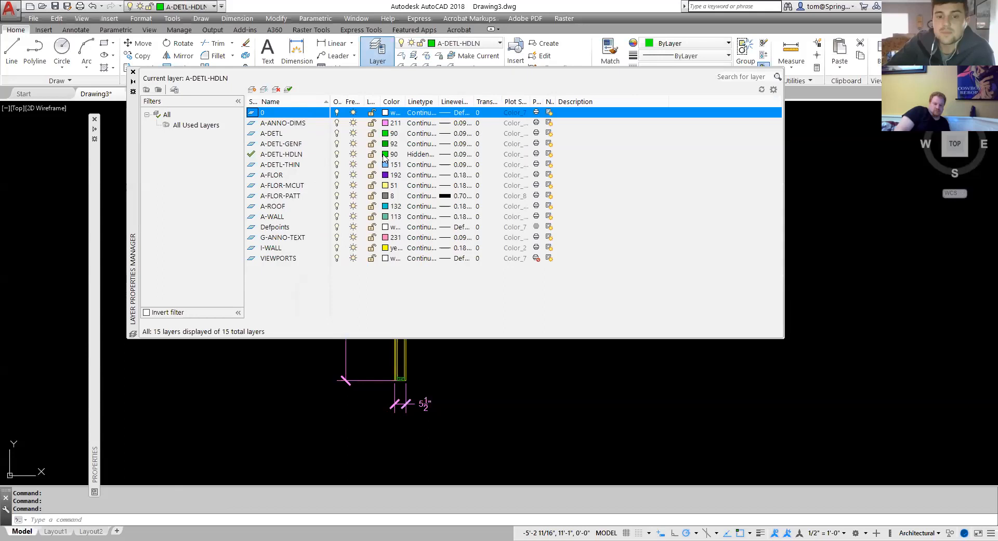
click(423, 155)
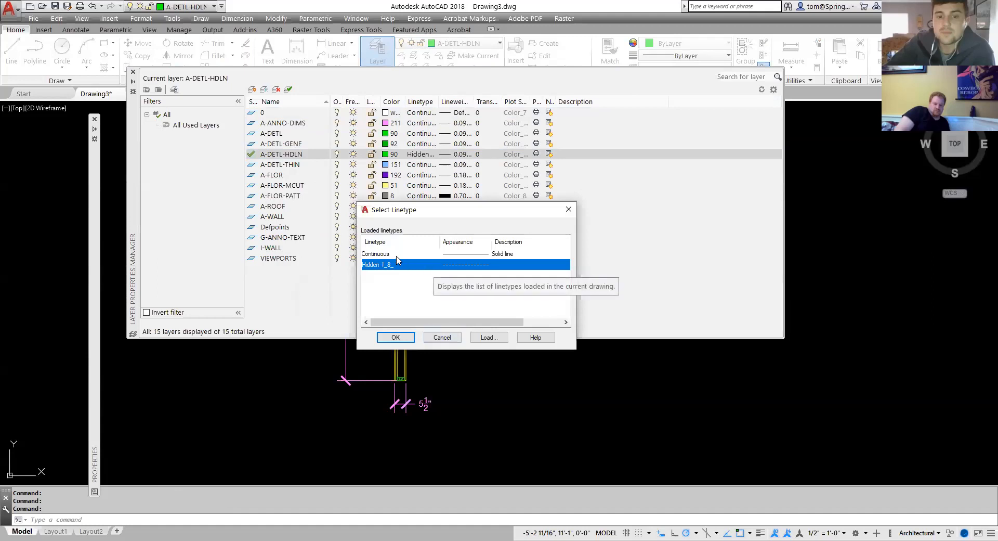
click(487, 338)
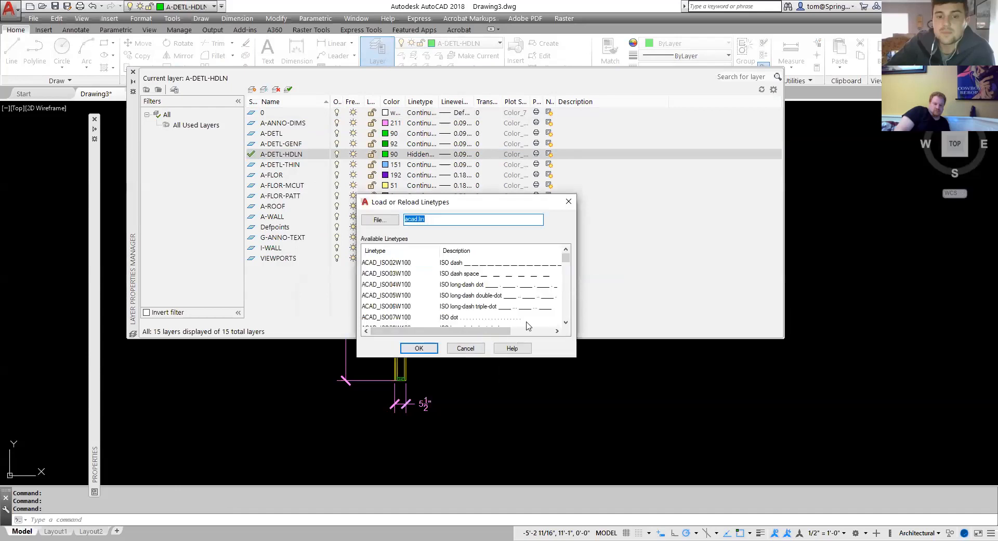
click(570, 273)
scroll(536, 282, down, 3)
scroll(535, 281, up, 1)
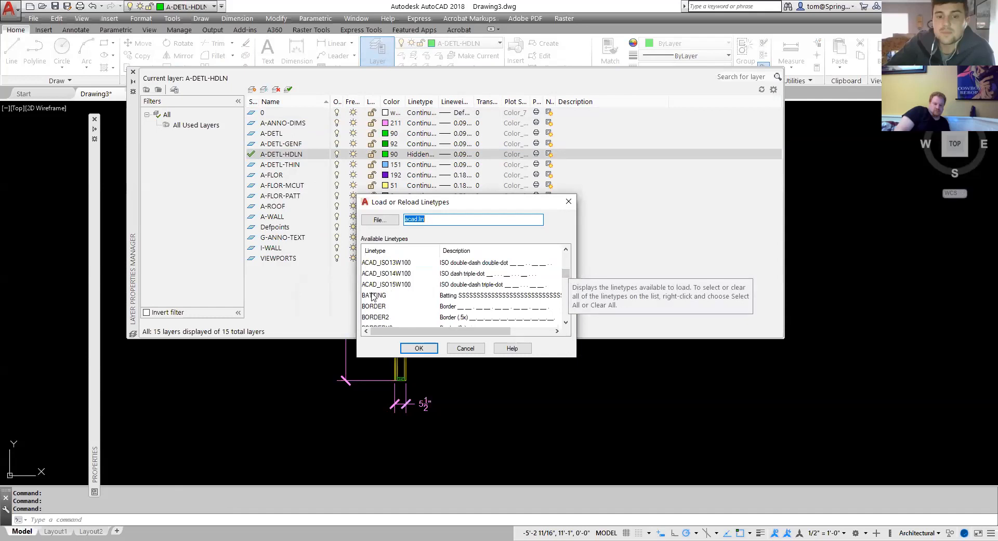
click(373, 295)
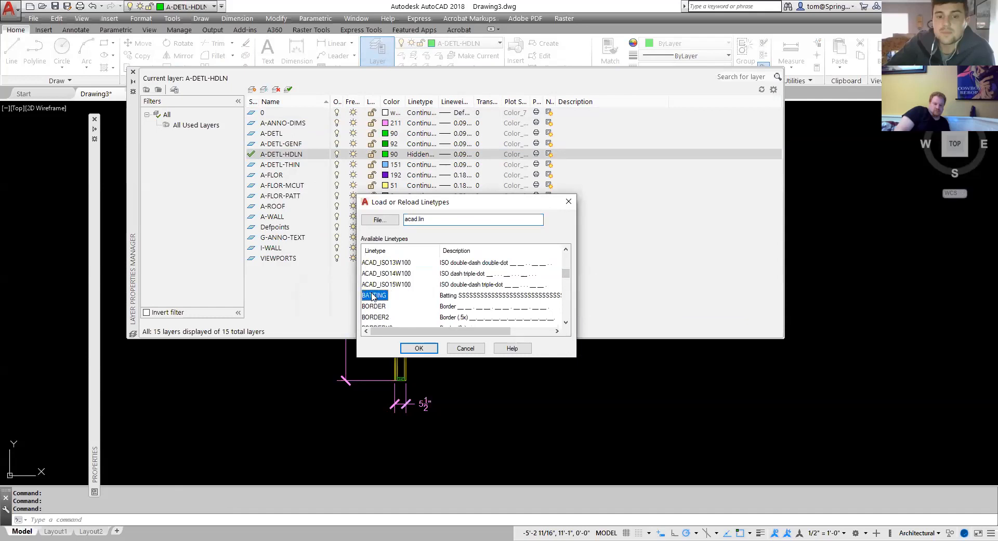
click(419, 349)
click(382, 254)
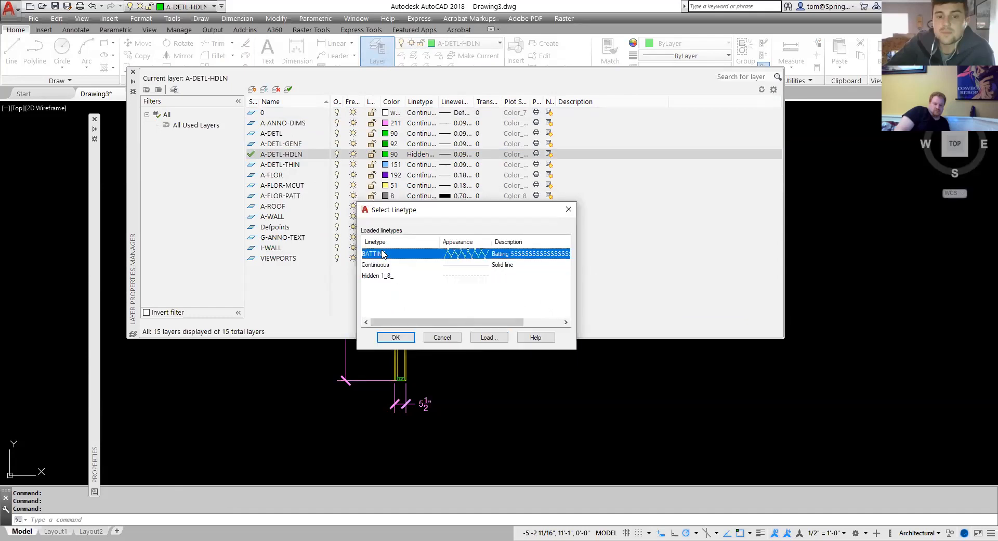
click(395, 337)
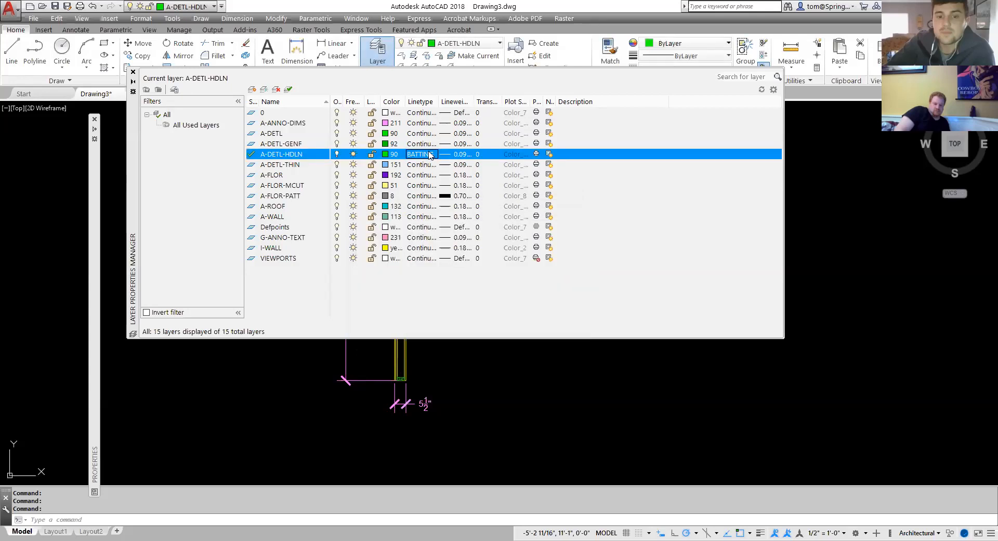
click(133, 72)
Draw a vertical line through the middle of the stud cavity from the bottom plate up to the top plate.
scroll(401, 358, up, 2)
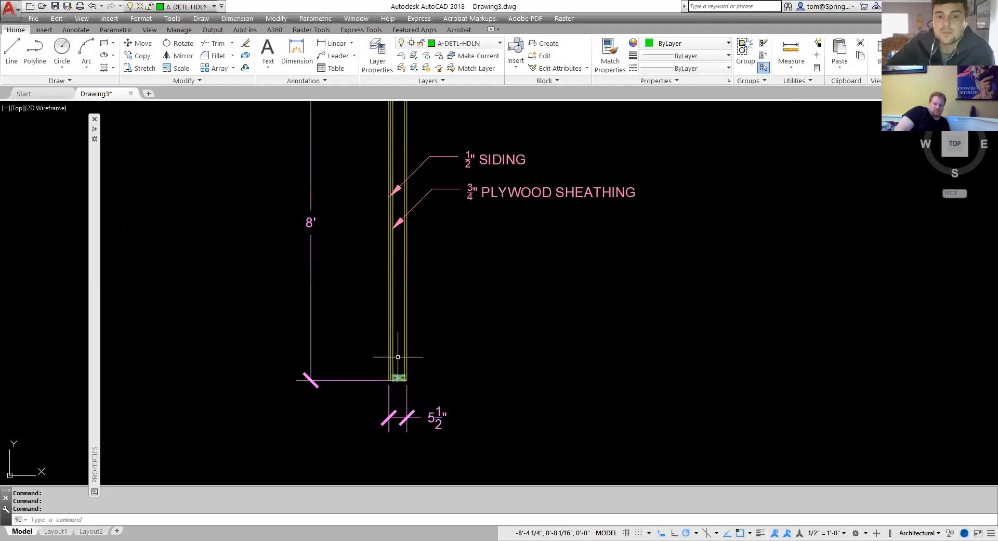
click(13, 55)
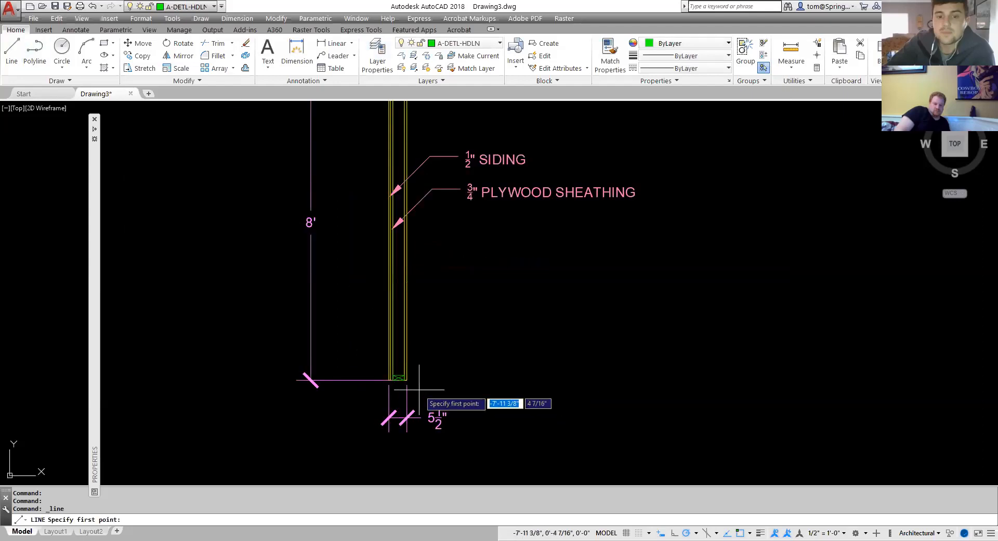
scroll(413, 386, up, 3)
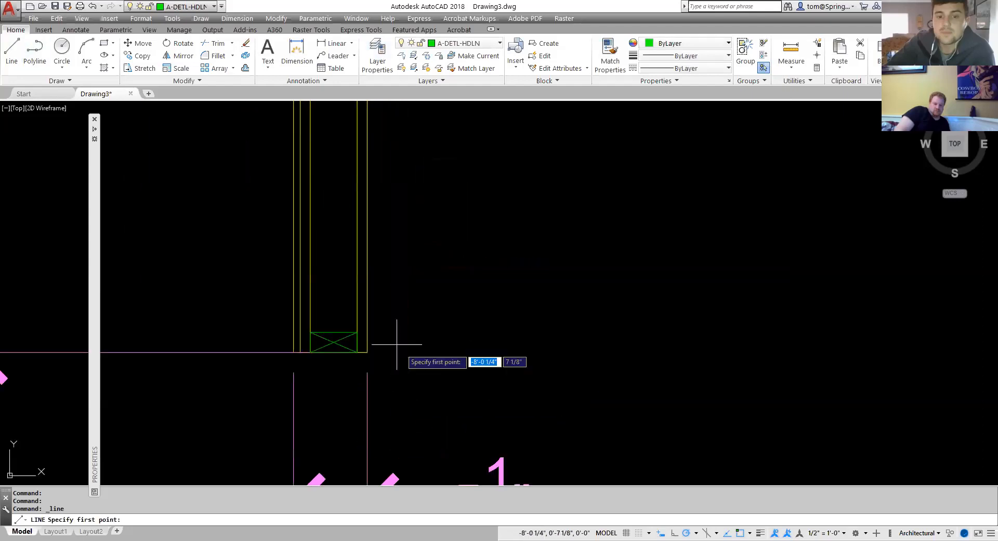
click(334, 331)
scroll(342, 258, down, 6)
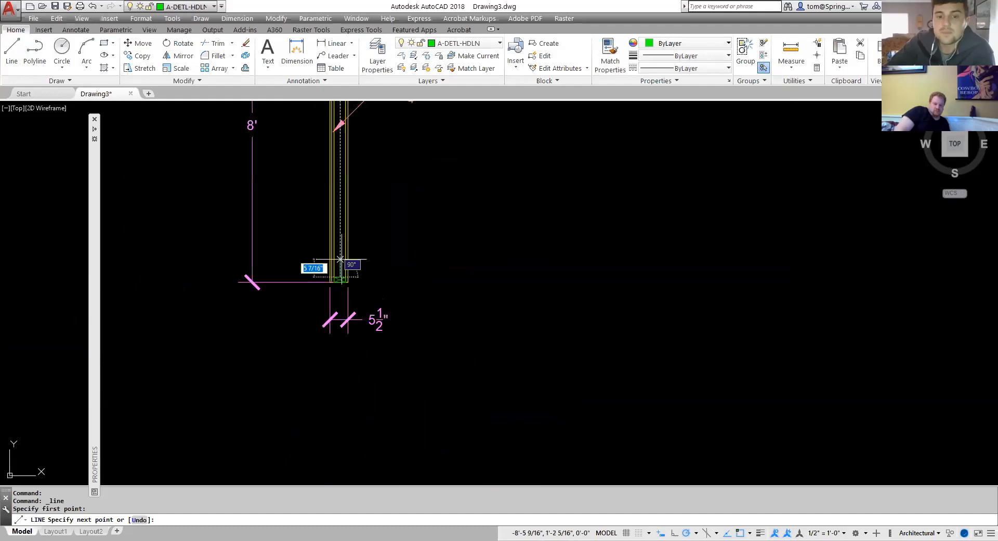
scroll(339, 176, up, 8)
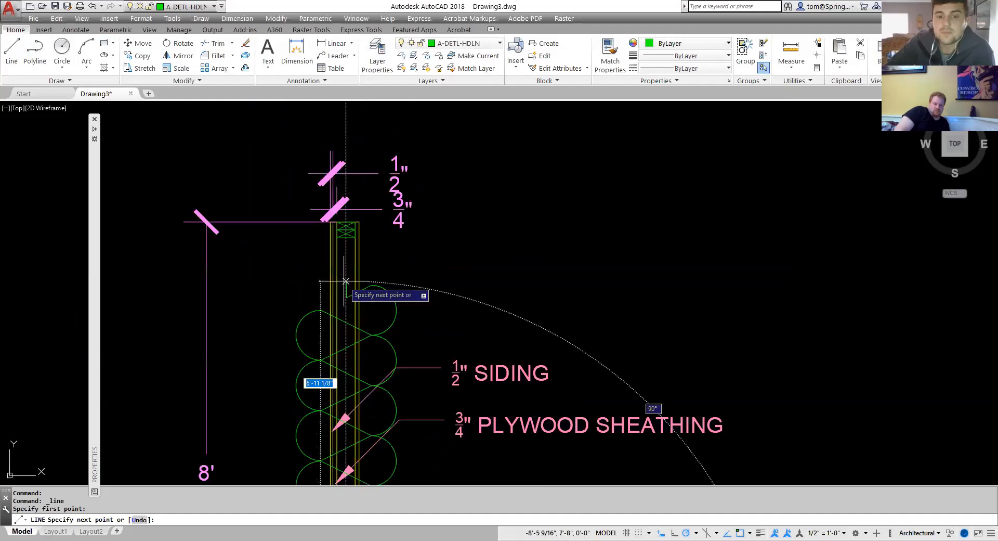
click(345, 231)
key(Escape)
Open the new batting line's properties and set its linetype scale to 0.1.
scroll(494, 260, down, 7)
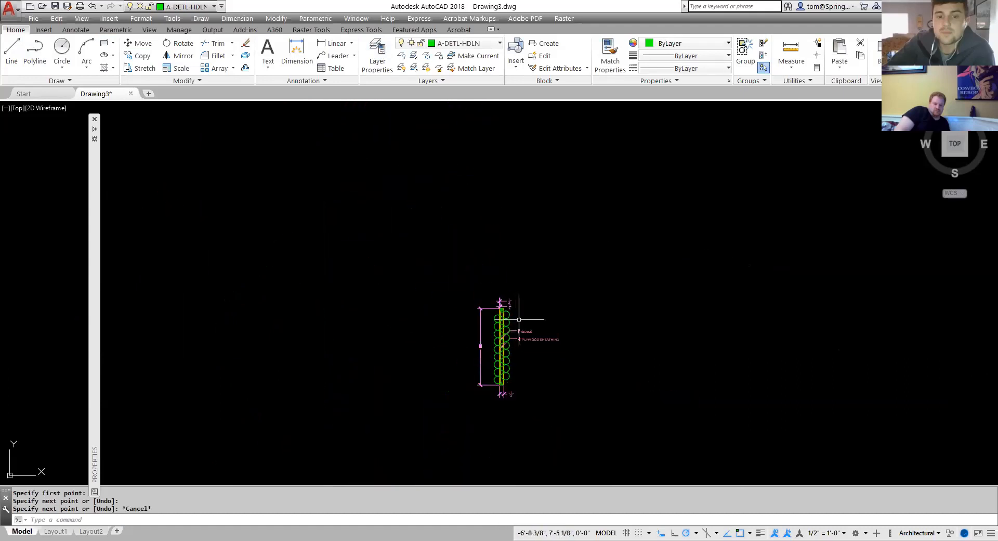
scroll(499, 294, up, 5)
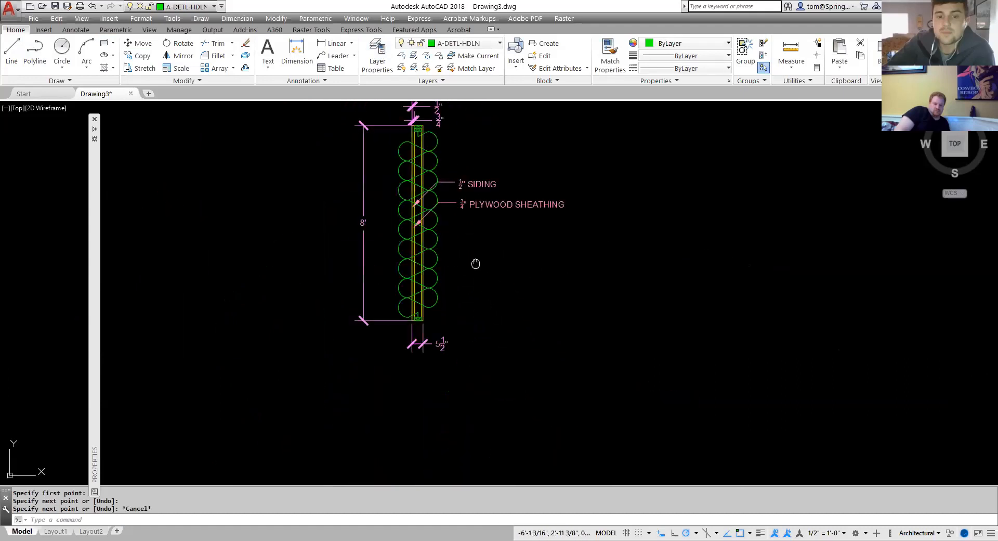
scroll(493, 387, up, 1)
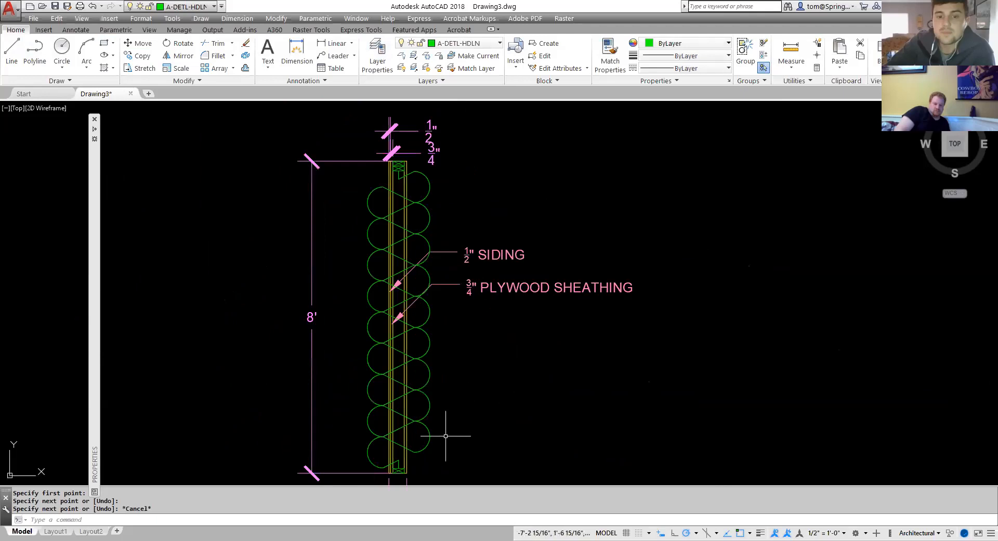
click(429, 438)
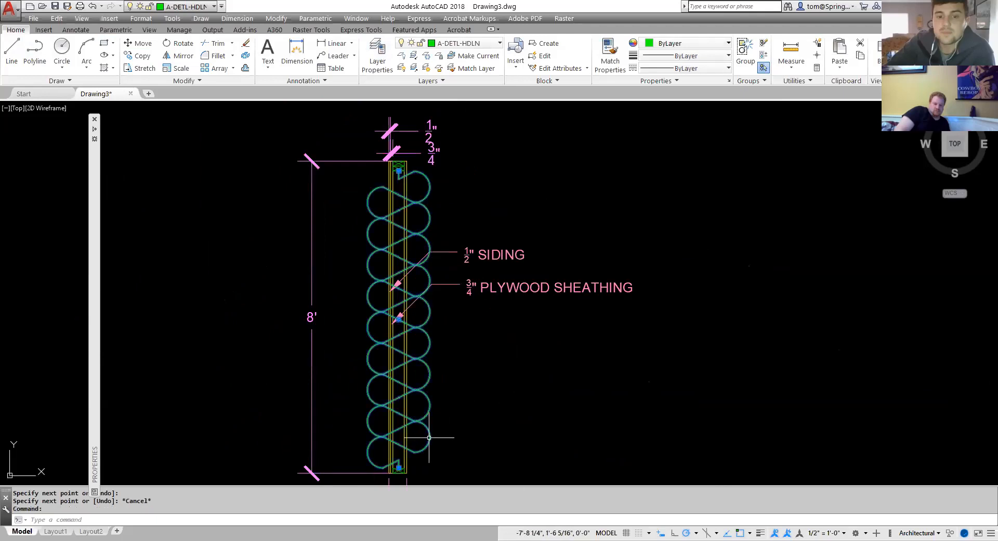
right_click(429, 440)
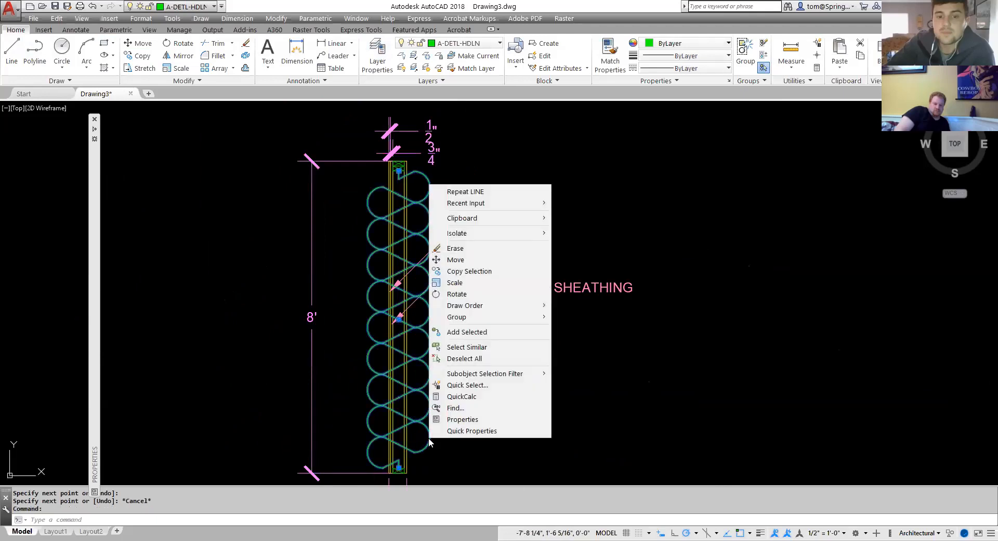
click(470, 419)
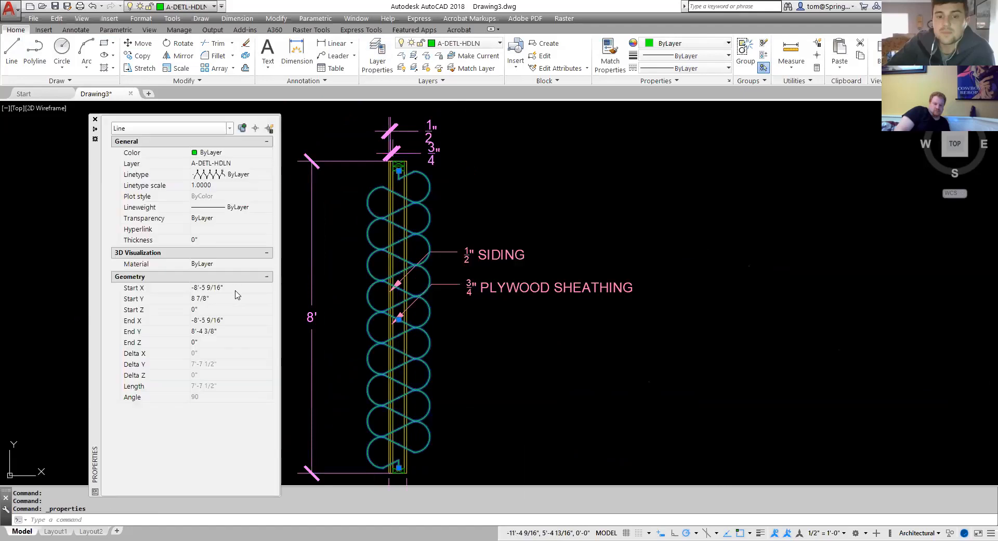
click(219, 185)
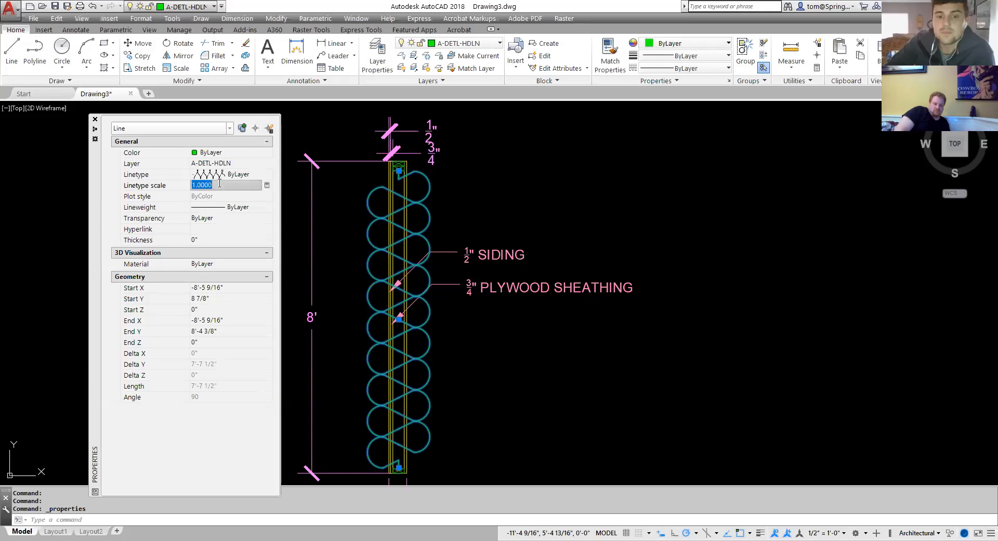
text(.1)
key(Return)
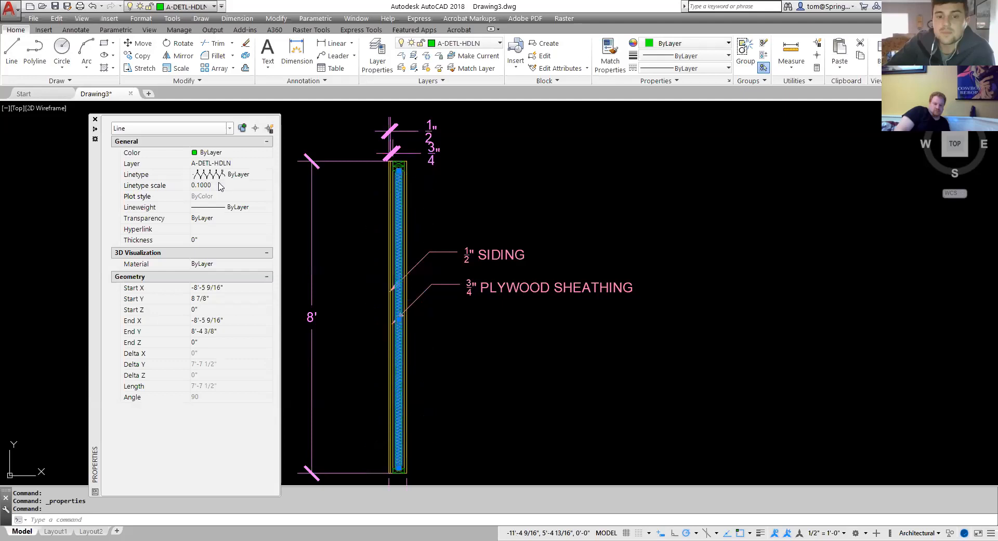
Set the batting line's linetype scale to 0.125.
scroll(399, 174, up, 6)
scroll(385, 183, down, 4)
scroll(346, 202, down, 2)
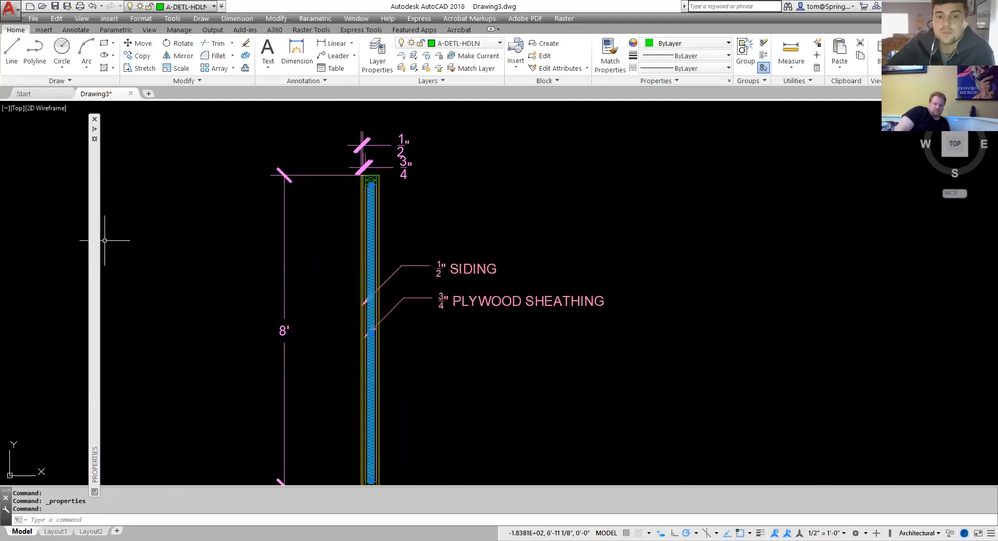
mouse_move(95, 253)
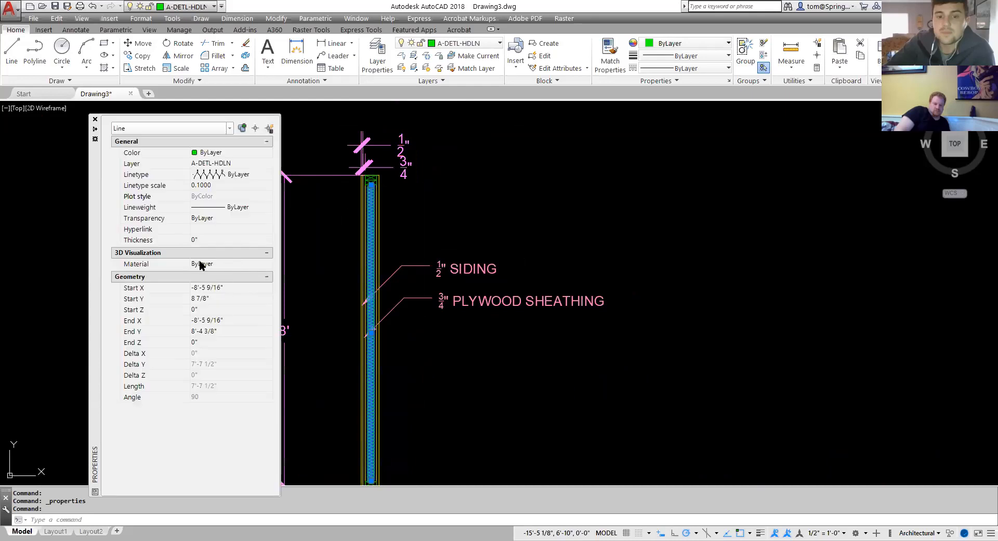
click(217, 186)
text(.125)
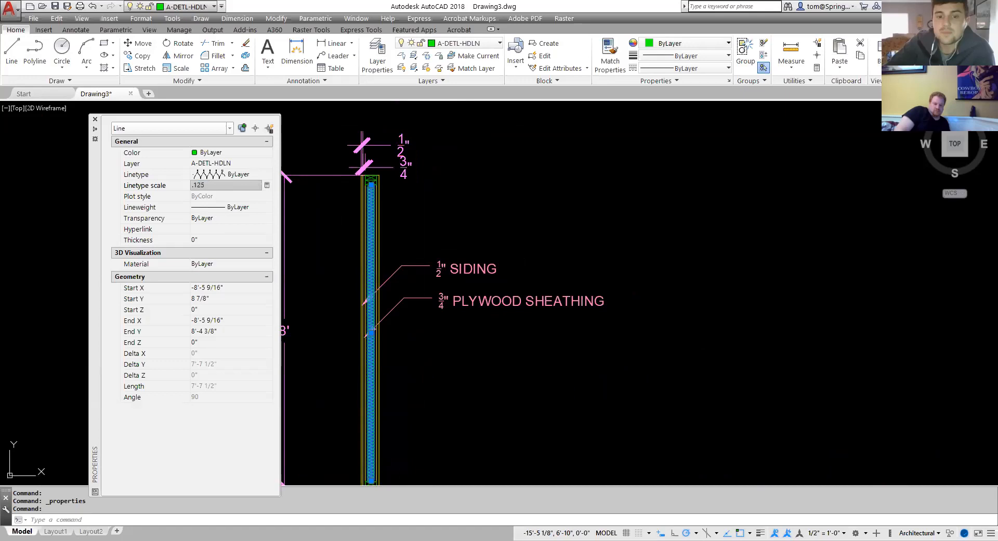
key(Escape)
Reselect the batting line and set its linetype scale to 0.15.
scroll(350, 207, up, 5)
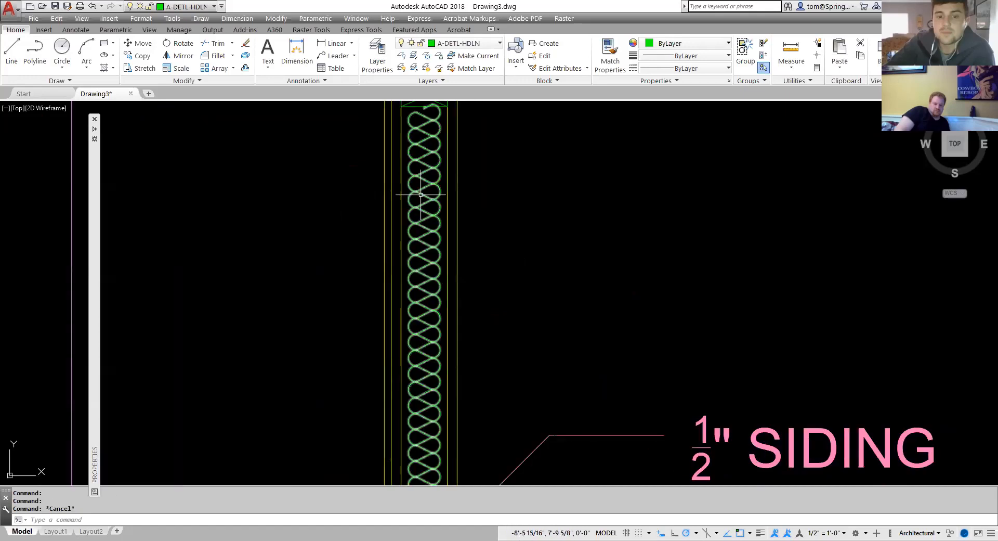
scroll(422, 194, down, 2)
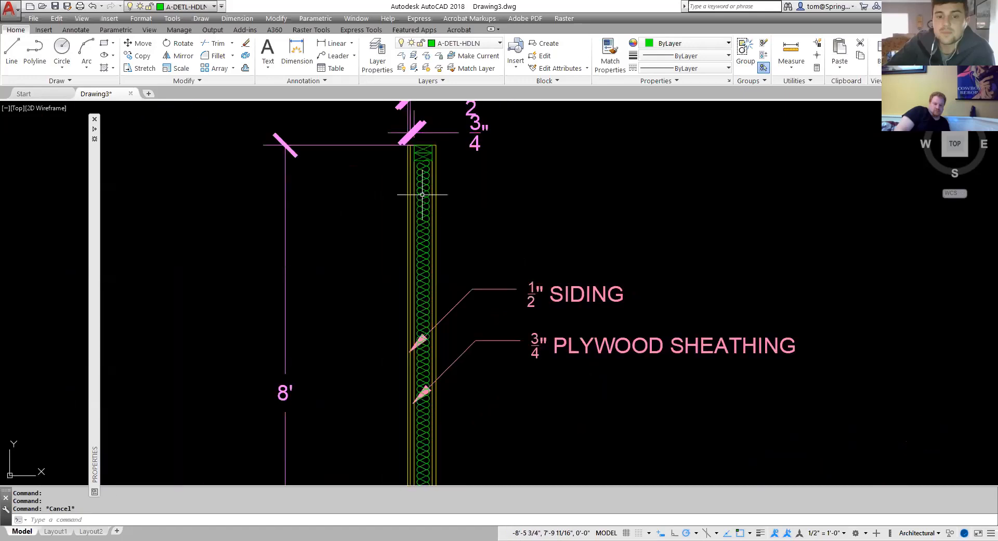
click(422, 194)
mouse_move(104, 222)
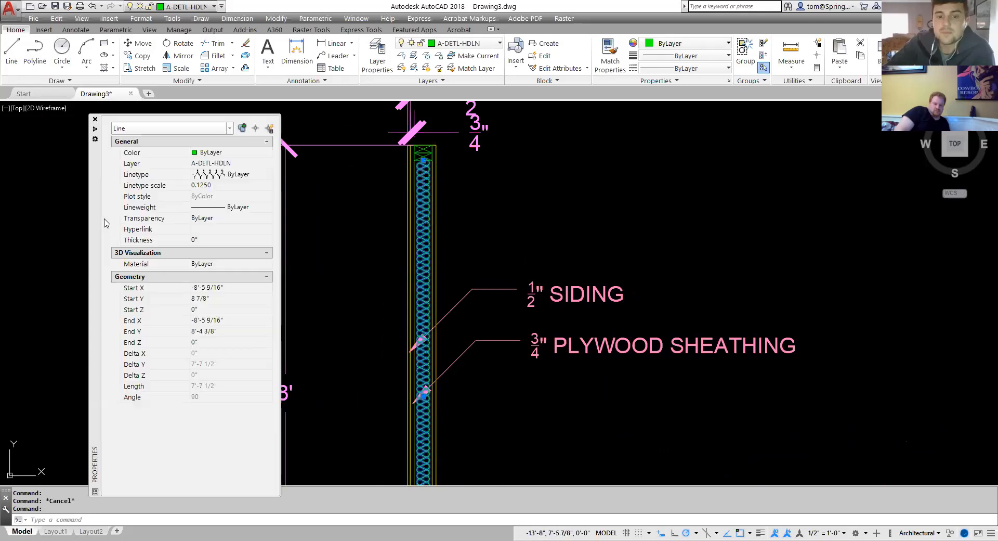
click(237, 184)
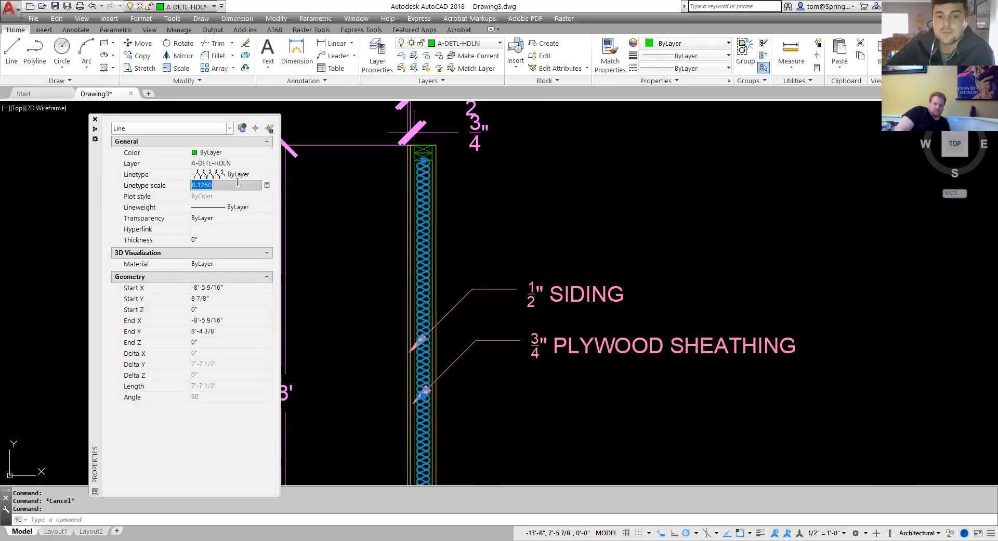
text(.2)
key(Return)
click(237, 184)
text(.1)
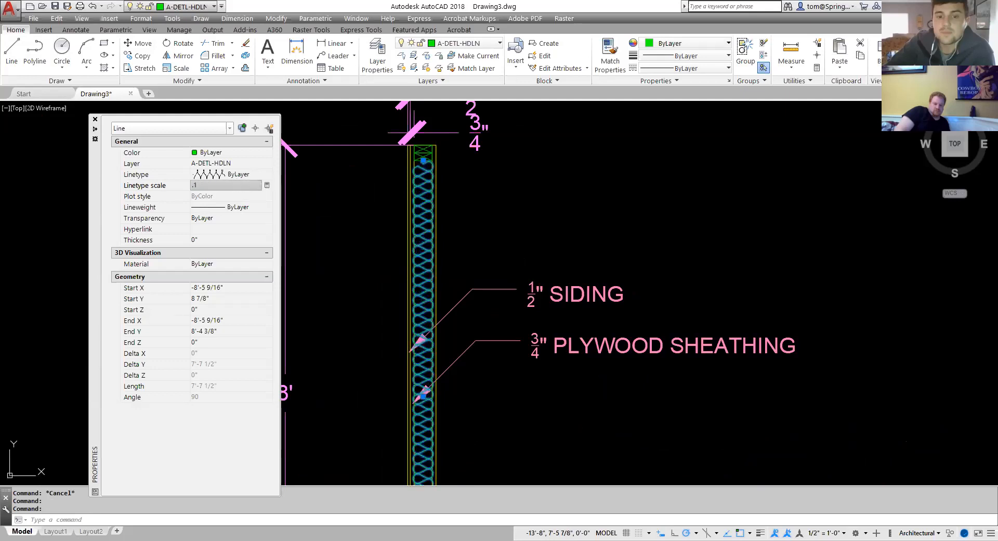
key(Return)
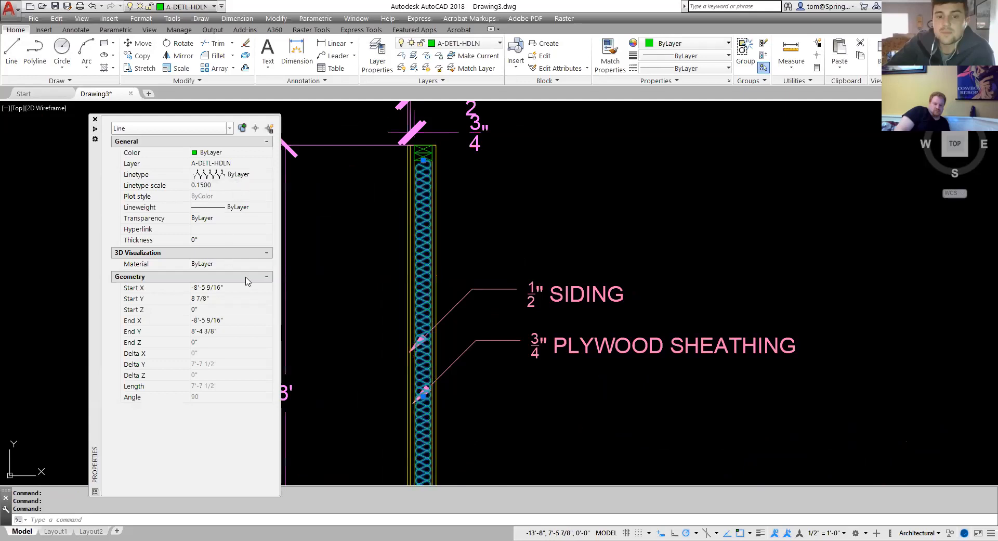
key(Escape)
Inspect the batting pattern inside the wall cavity at close range and across the whole wall.
scroll(449, 198, up, 4)
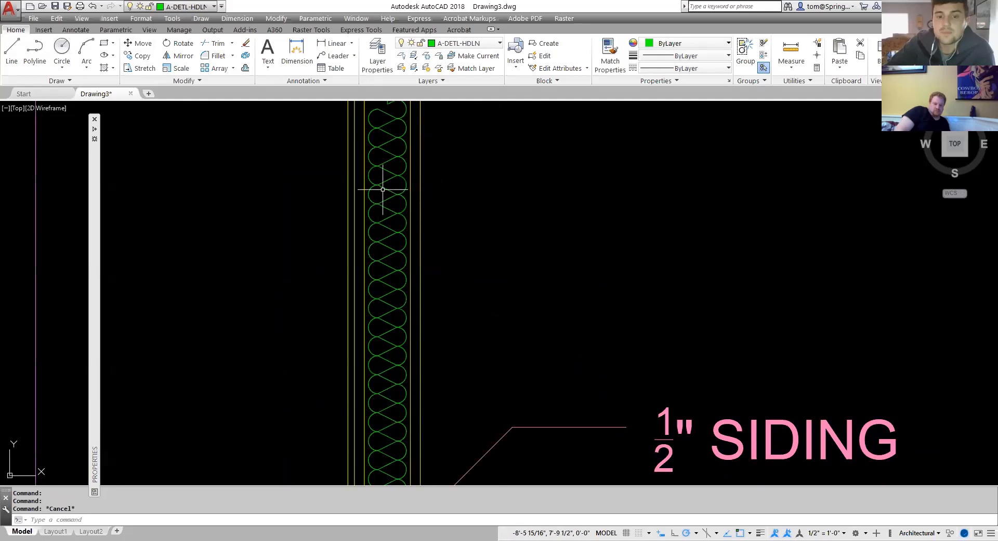
scroll(416, 183, down, 4)
scroll(406, 179, up, 3)
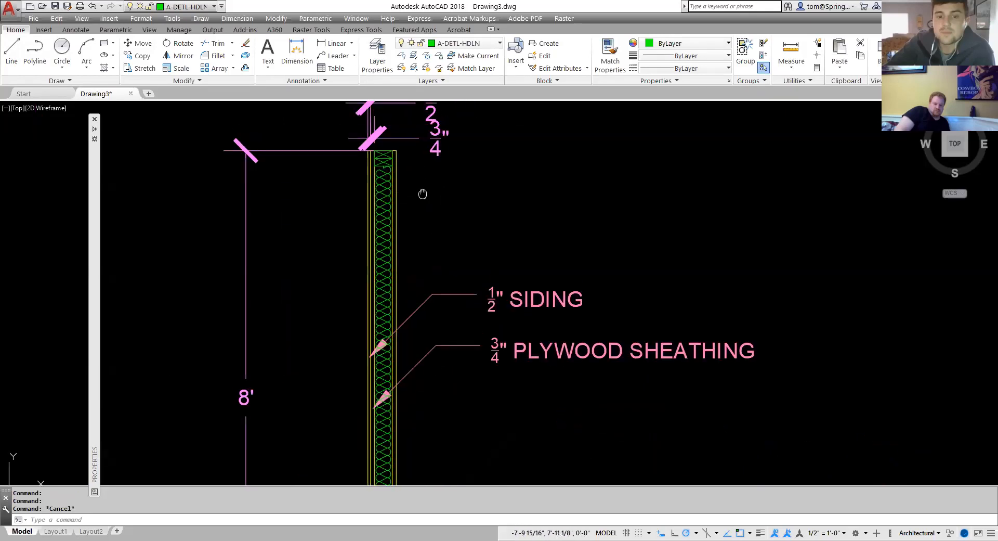
scroll(385, 177, up, 2)
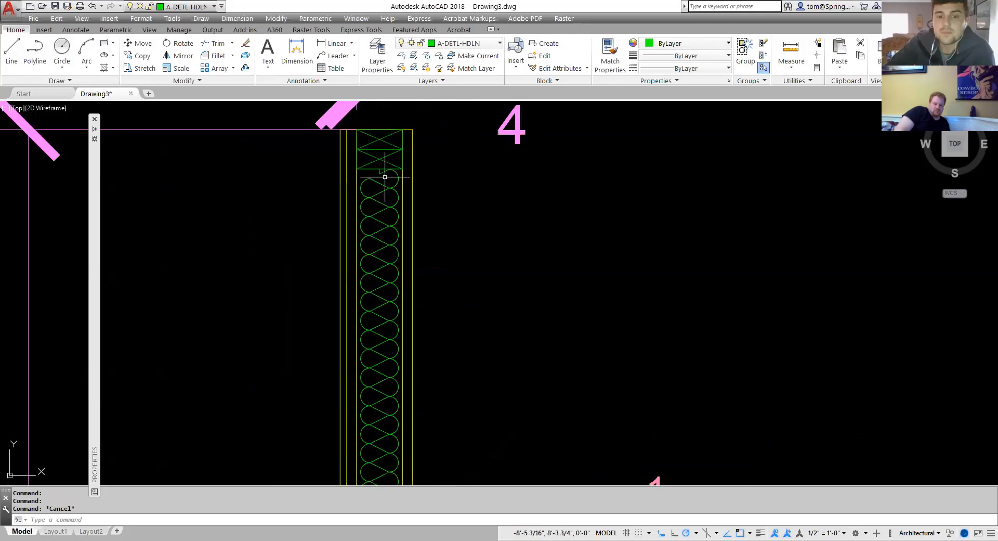
scroll(396, 190, down, 8)
middle_drag(405, 327, 406, 306)
scroll(394, 351, up, 8)
scroll(395, 329, down, 6)
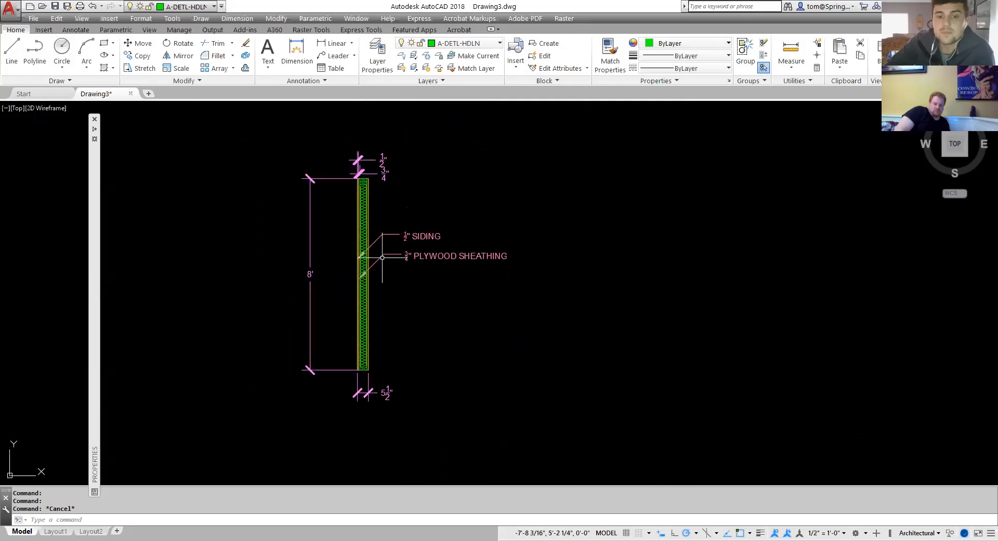
Delete the two small dimensions stacked above the top plate.
scroll(382, 256, up, 2)
scroll(380, 263, up, 2)
click(405, 159)
click(373, 227)
key(Delete)
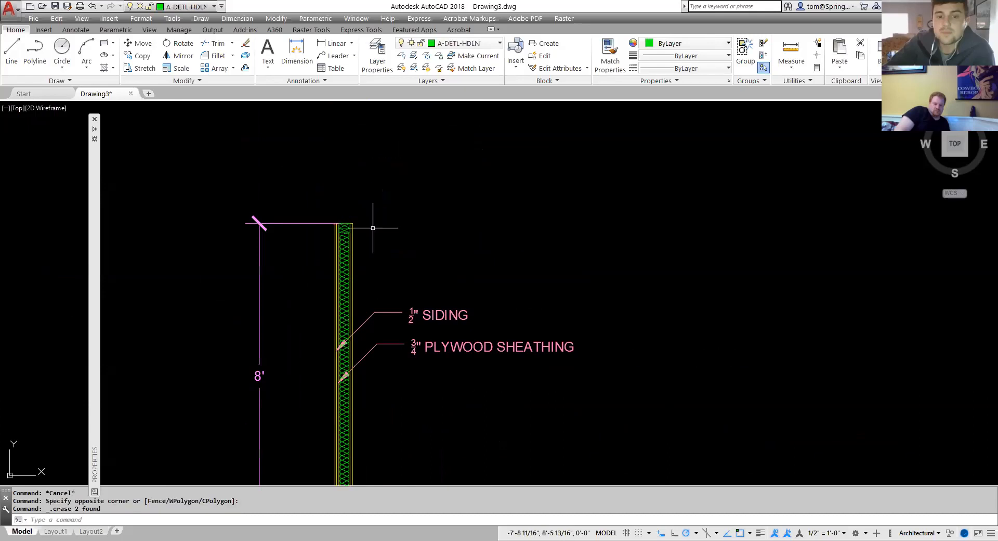
Make G-ANNO-TEXT the current layer by matching the plywood sheathing label.
scroll(392, 278, down, 3)
scroll(413, 293, up, 1)
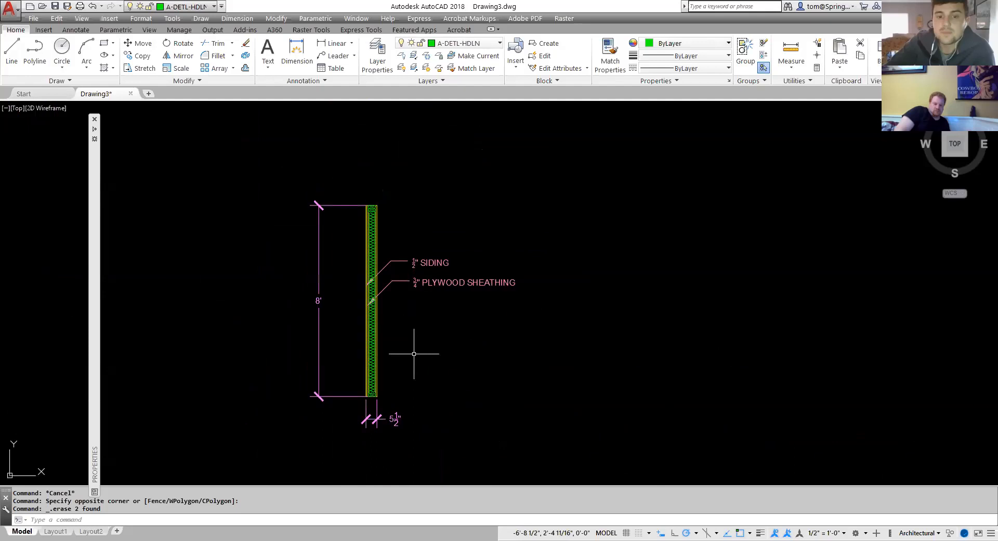
click(491, 59)
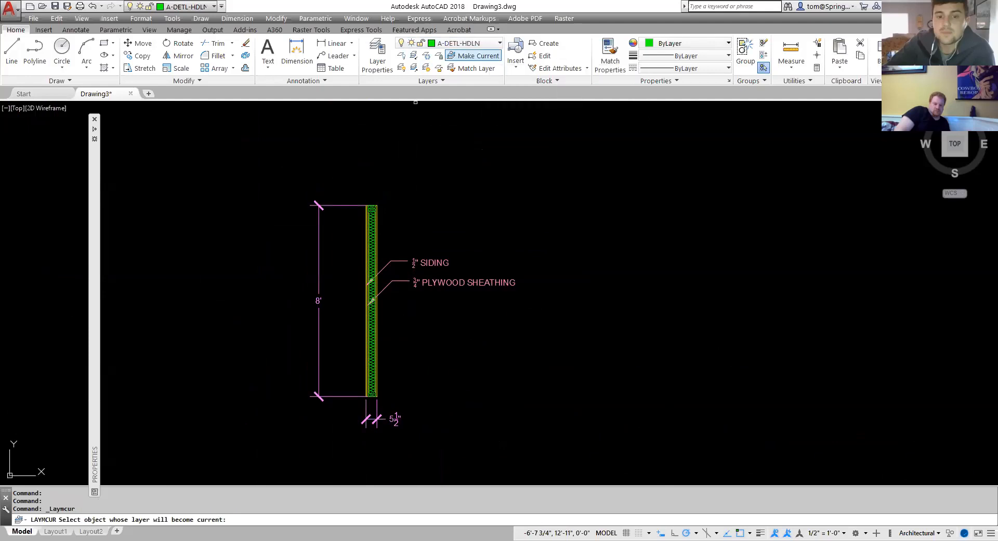
click(461, 286)
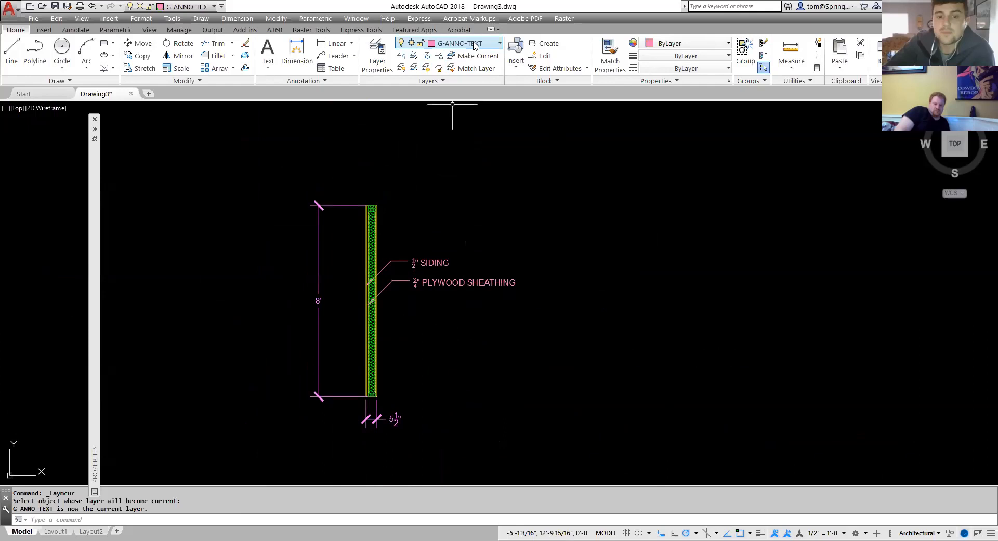
Add a multileader from a nearest point on the insulation batting, labeled INSULATION below the plywood sheathing label.
click(335, 56)
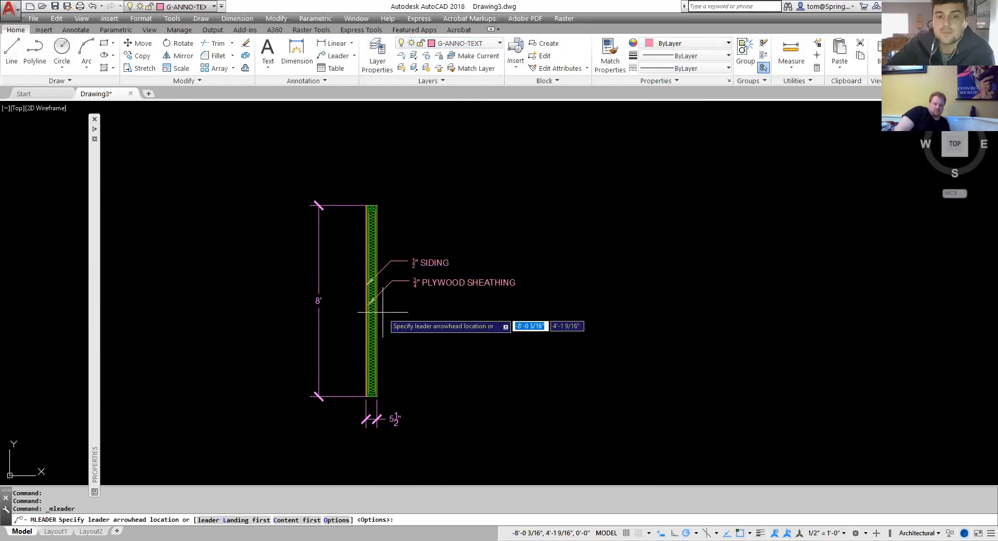
scroll(382, 312, up, 4)
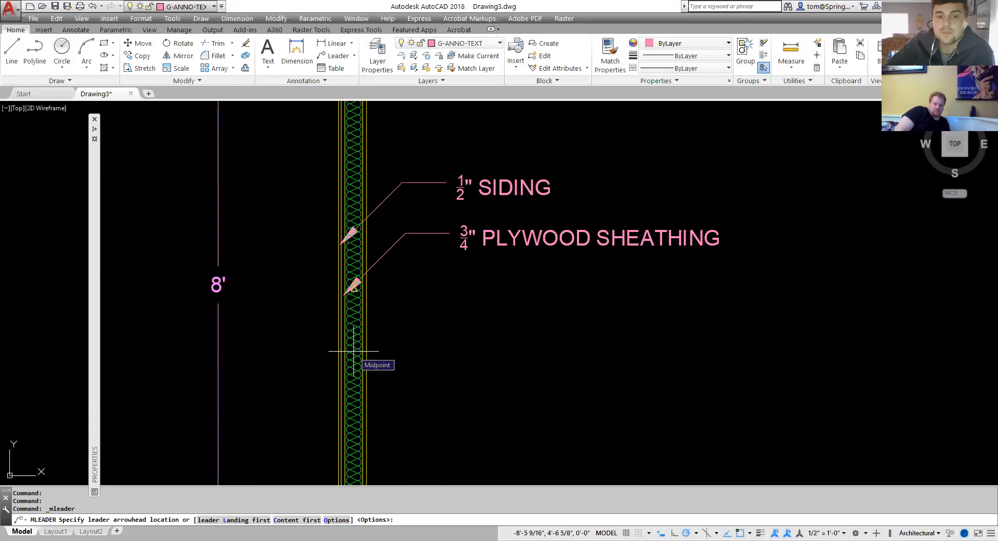
shift+right_click(433, 332)
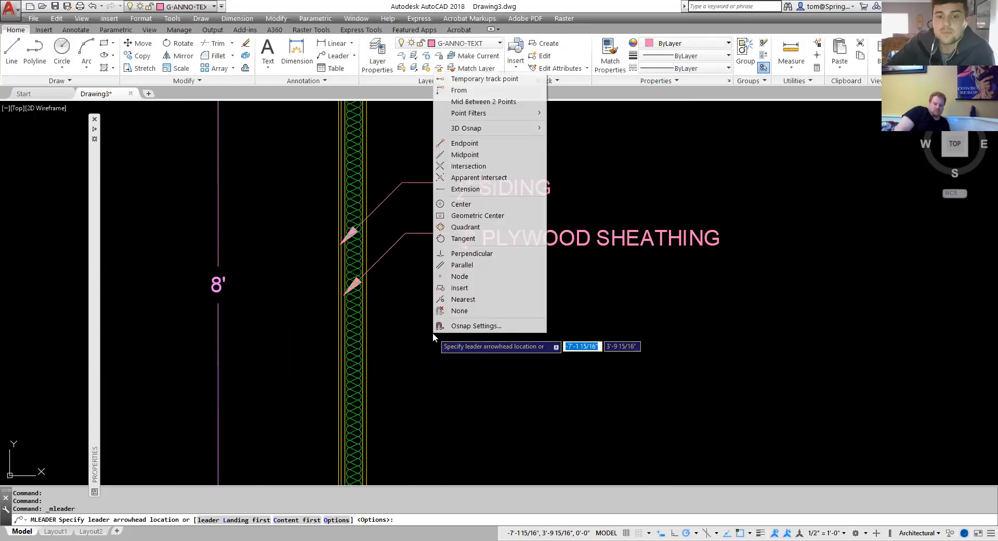
click(471, 300)
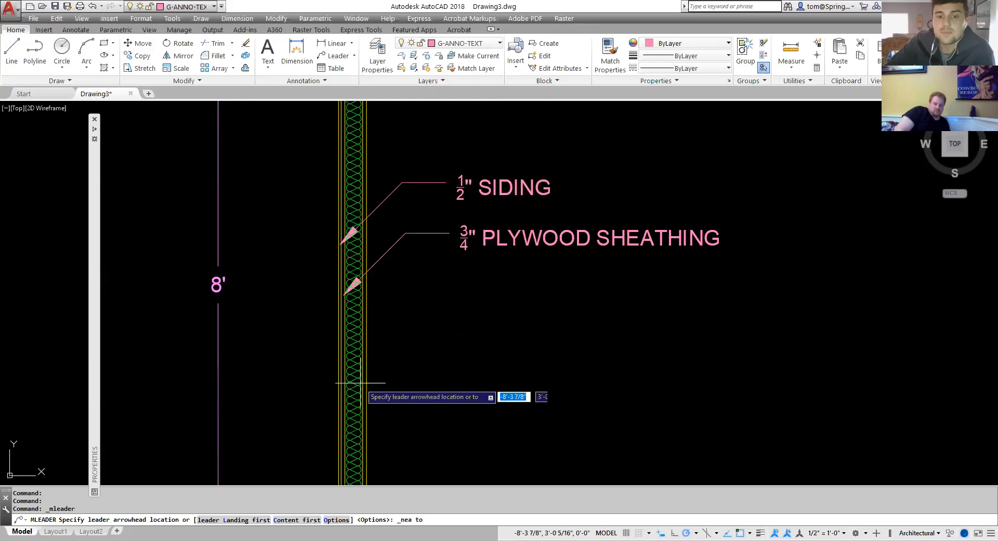
click(355, 358)
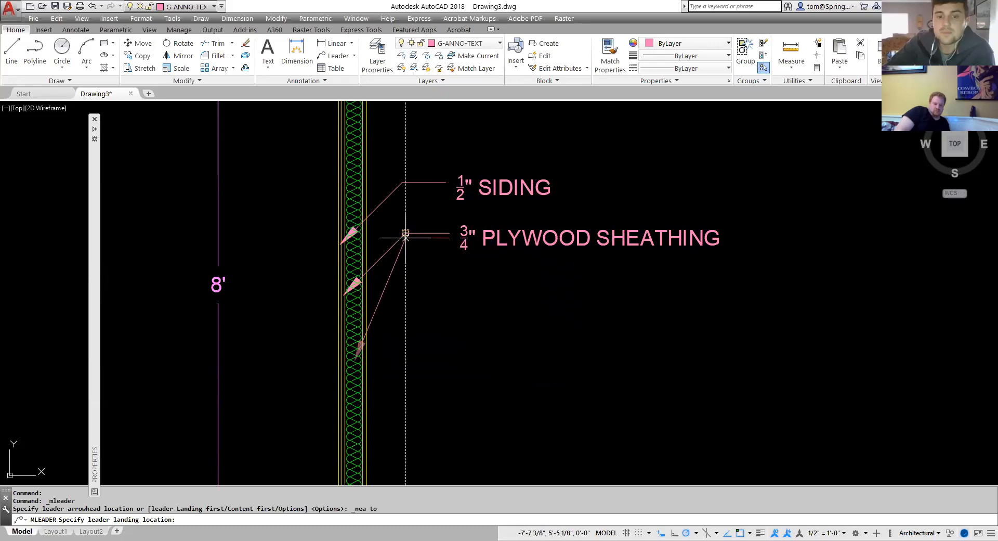
click(406, 310)
text(IN)
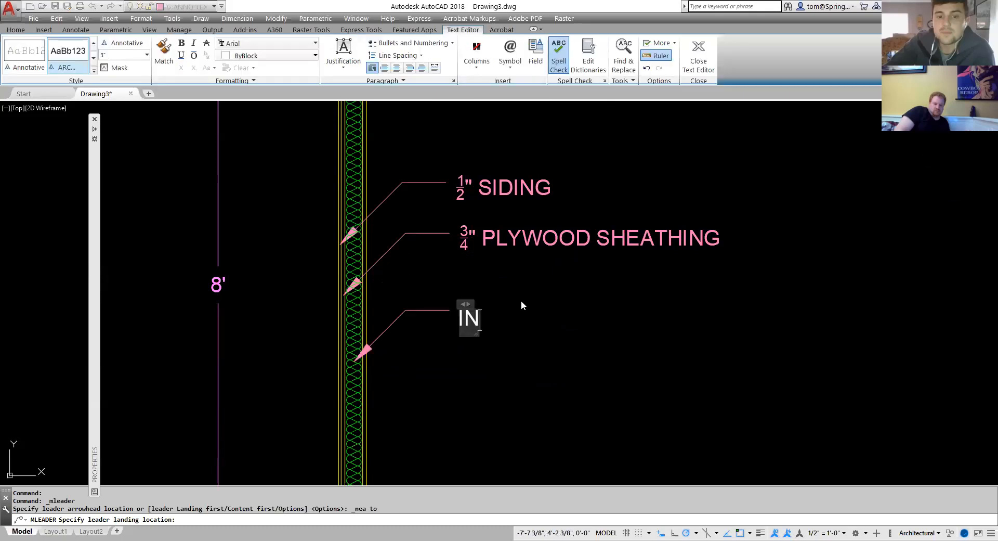
text(SULATION)
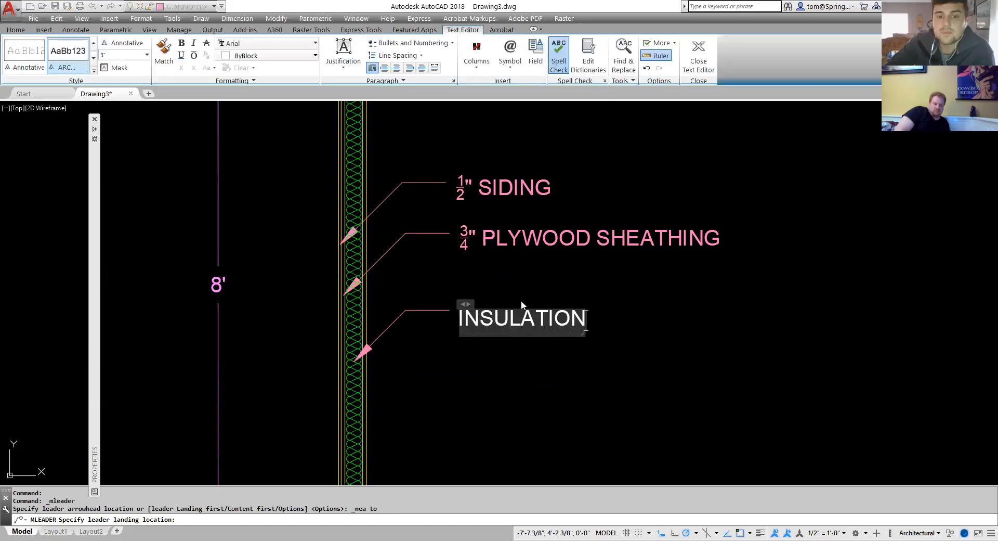
click(637, 320)
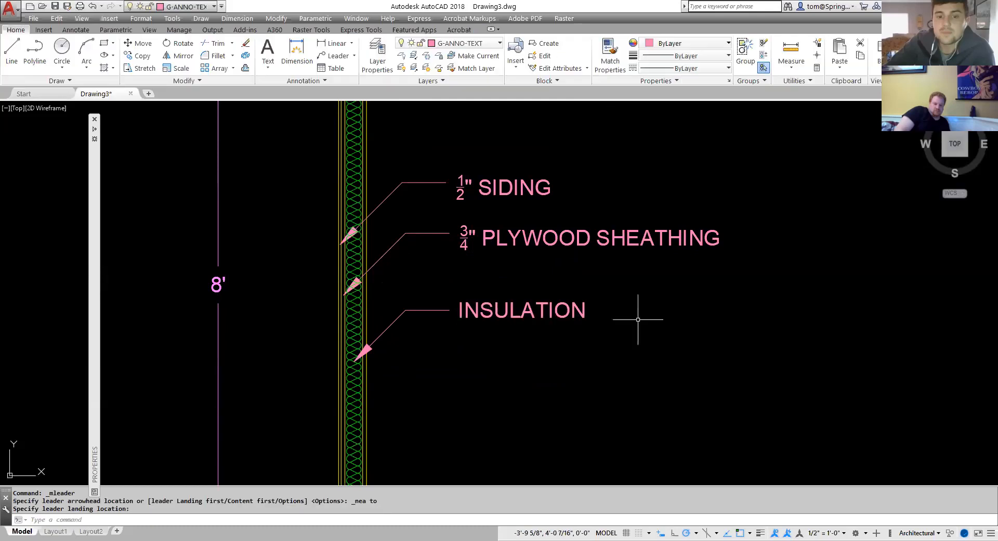
Switch to the reference PDF in Acrobat and review the wall section's remaining leader labels.
scroll(637, 320, down, 4)
middle_drag(640, 321, 576, 304)
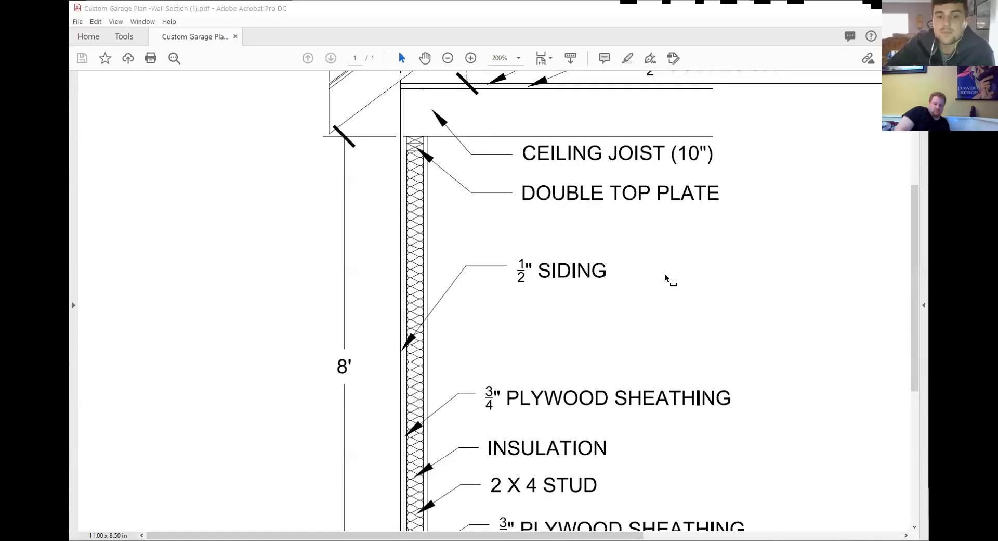
click(445, 59)
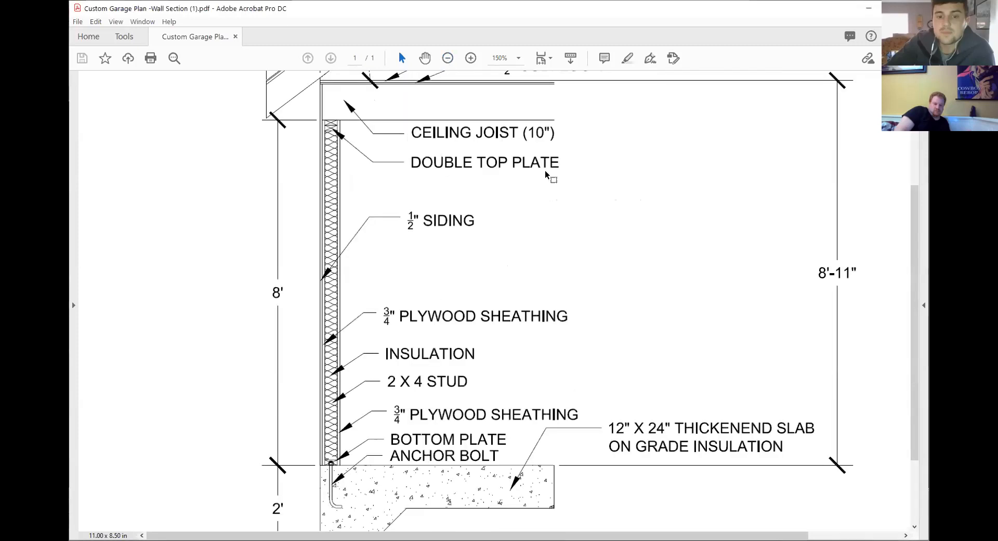
scroll(546, 182, down, 4)
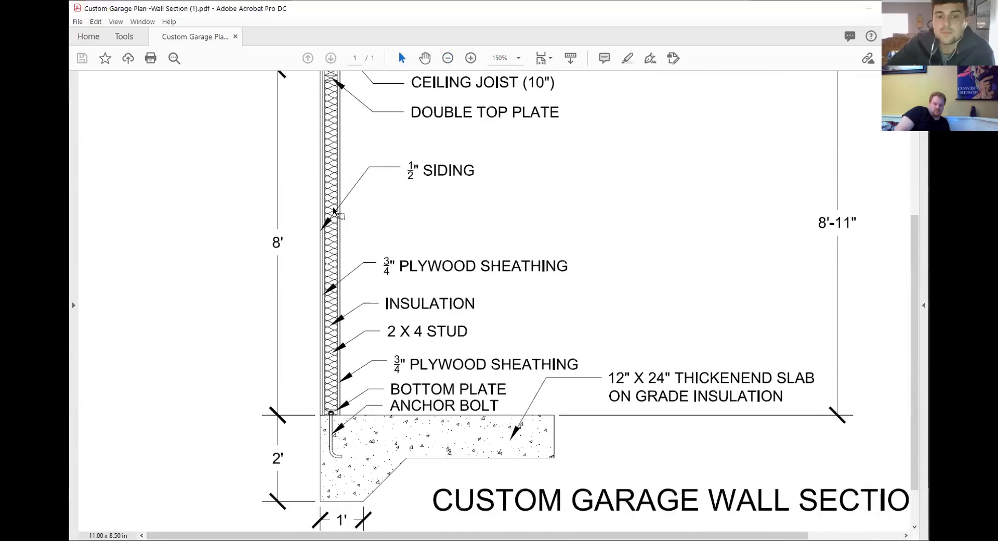
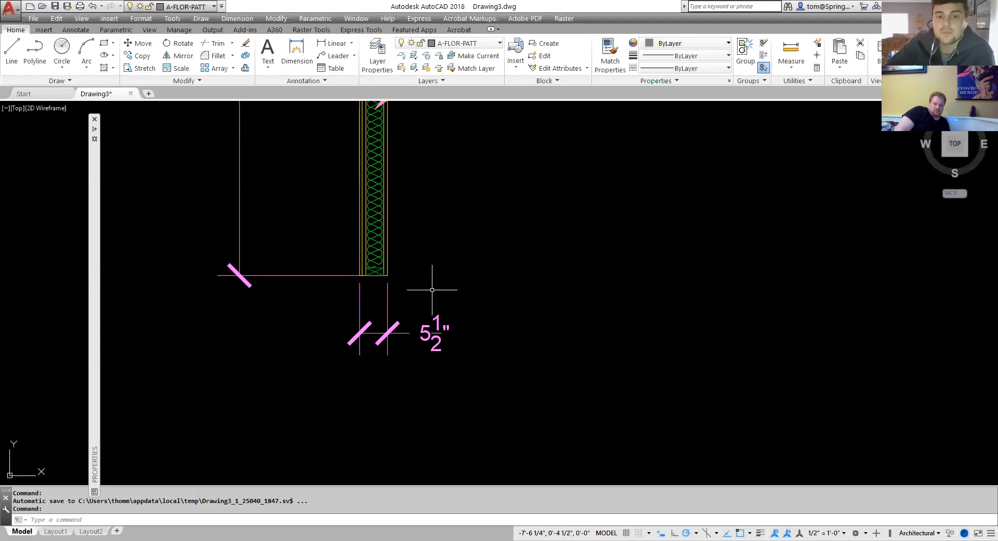
Draw the footing outline as a closed polyline from the wall's base, going down 2' and angling 1', then out and back up.
click(34, 49)
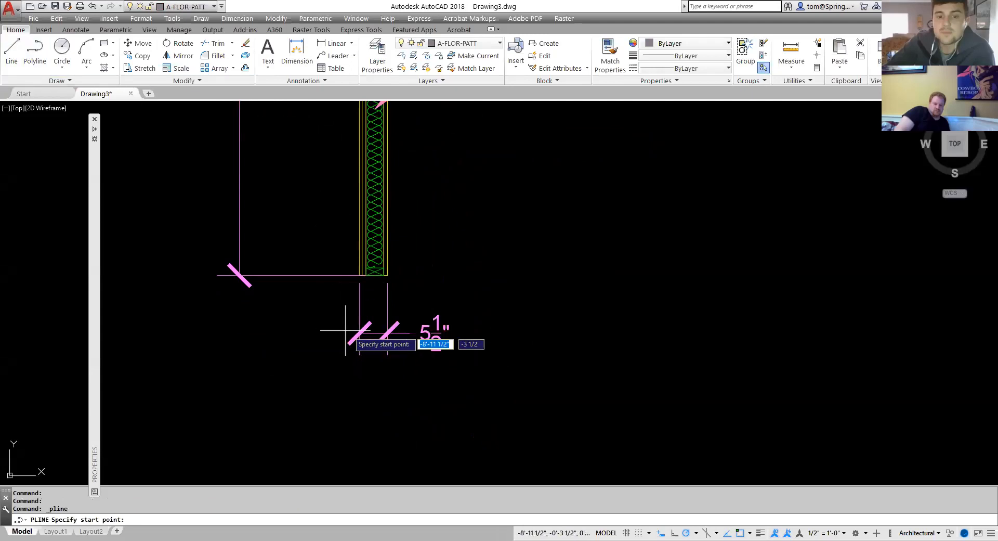
click(360, 275)
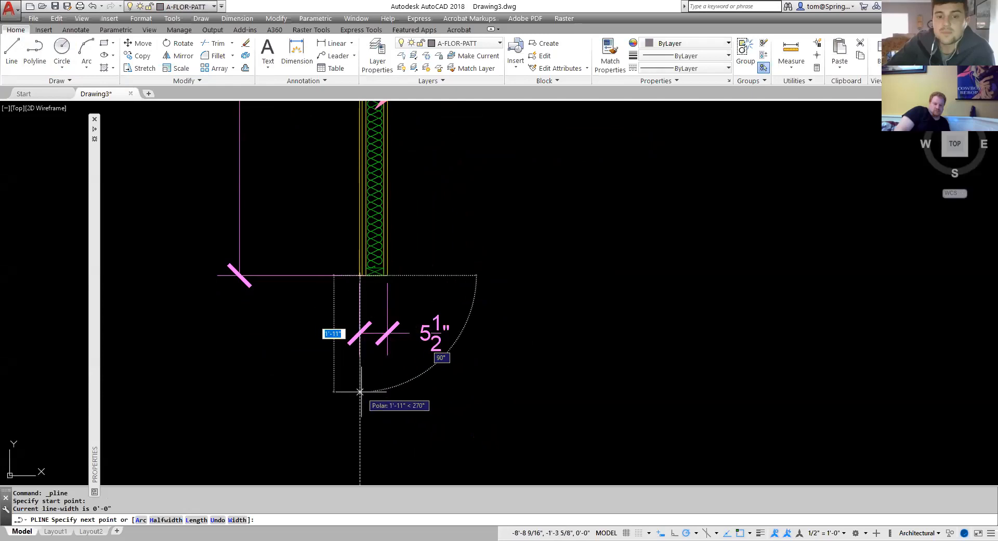
text(2')
key(Return)
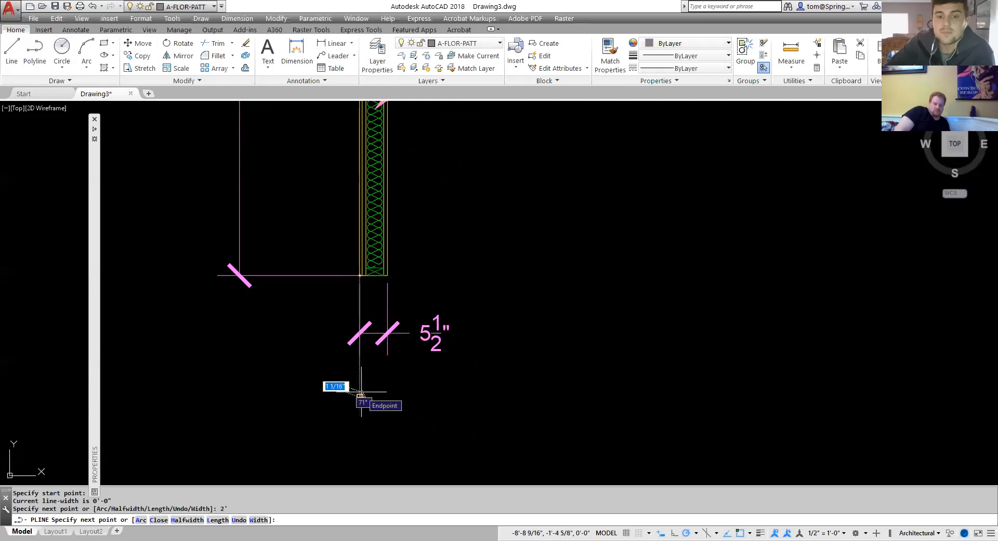
text(1')
key(Return)
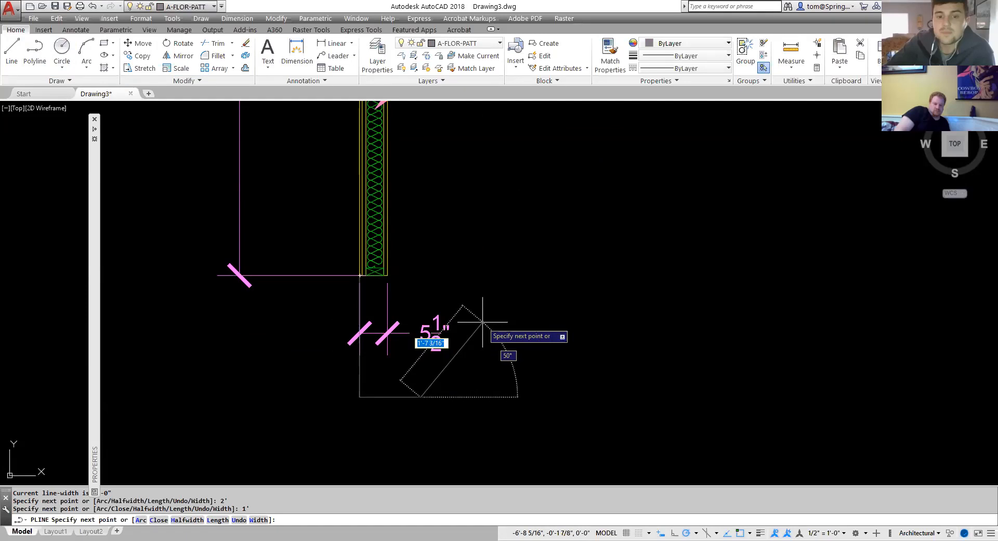
click(482, 322)
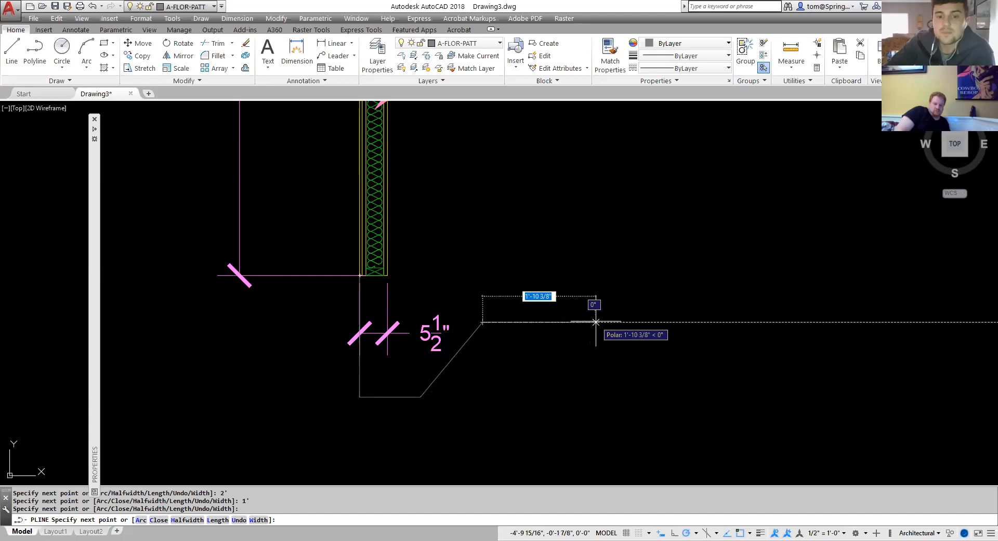
click(642, 322)
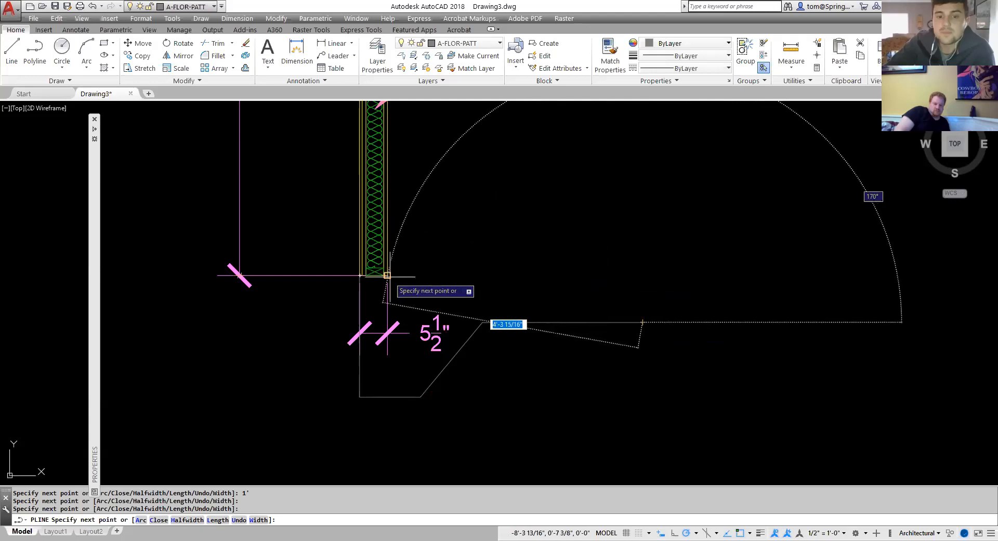
click(643, 275)
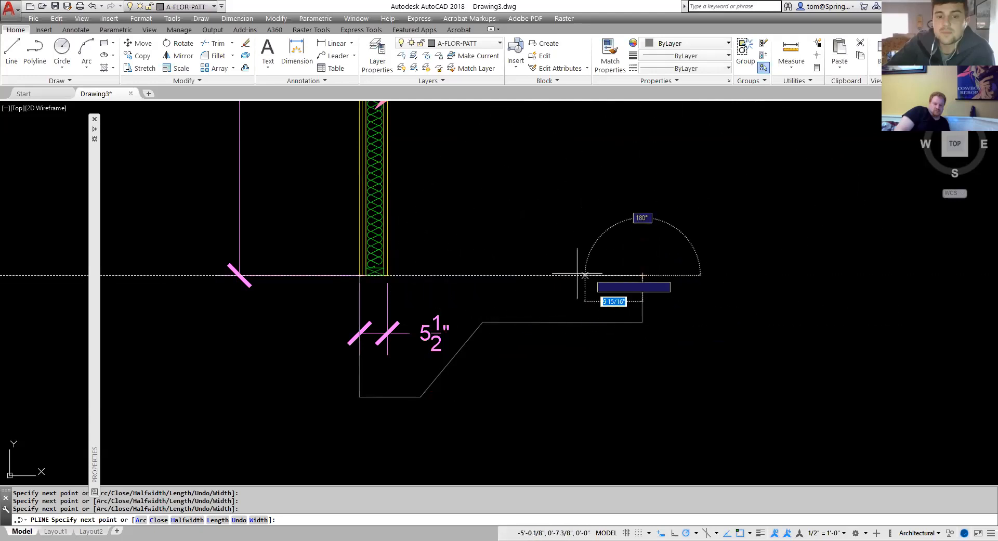
click(360, 275)
key(Escape)
key(Escape)
Stretch the footing's upper ledge edge down 2.75" using its midpoint grip.
scroll(524, 357, down, 2)
middle_drag(524, 356, 433, 356)
click(506, 329)
scroll(505, 330, up, 4)
mouse_move(503, 322)
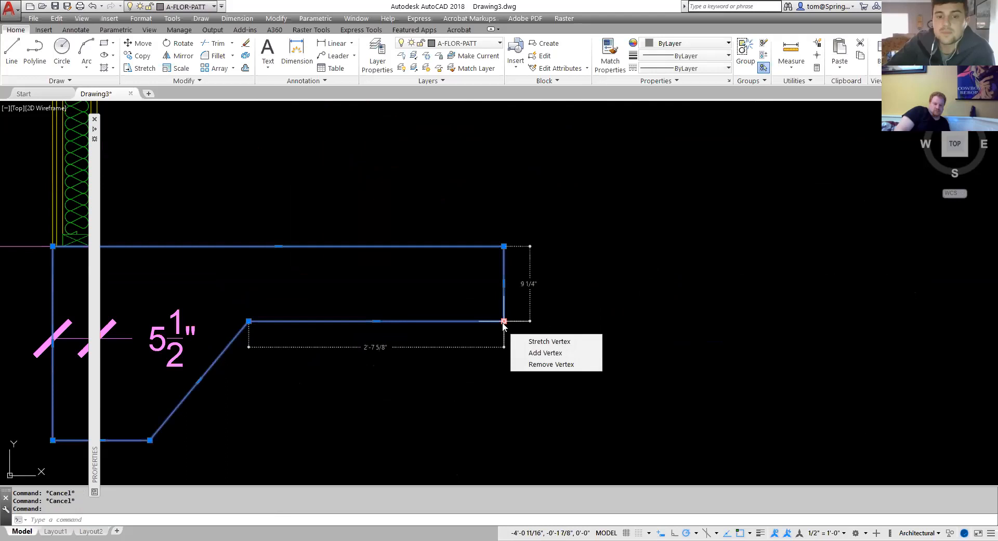
click(376, 320)
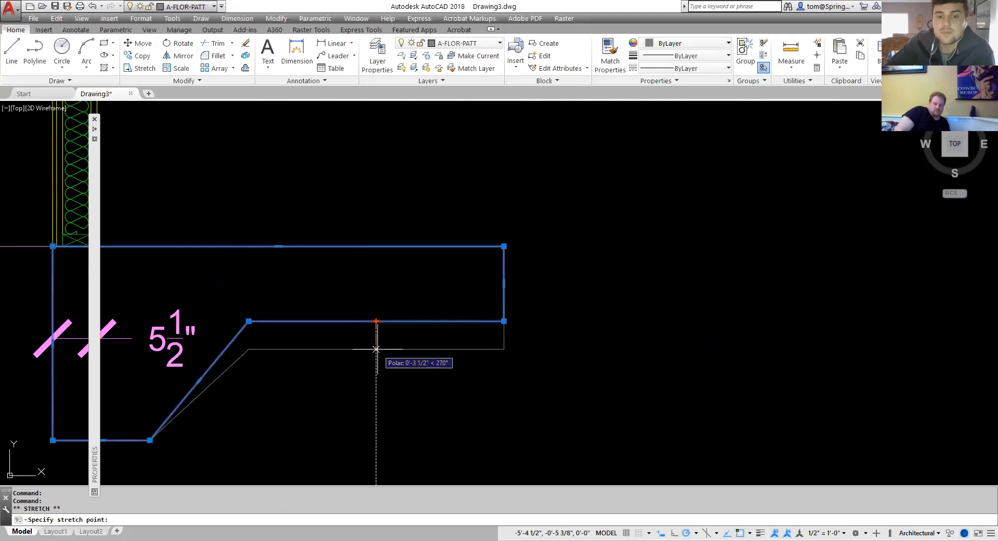
text(2.75)
key(Return)
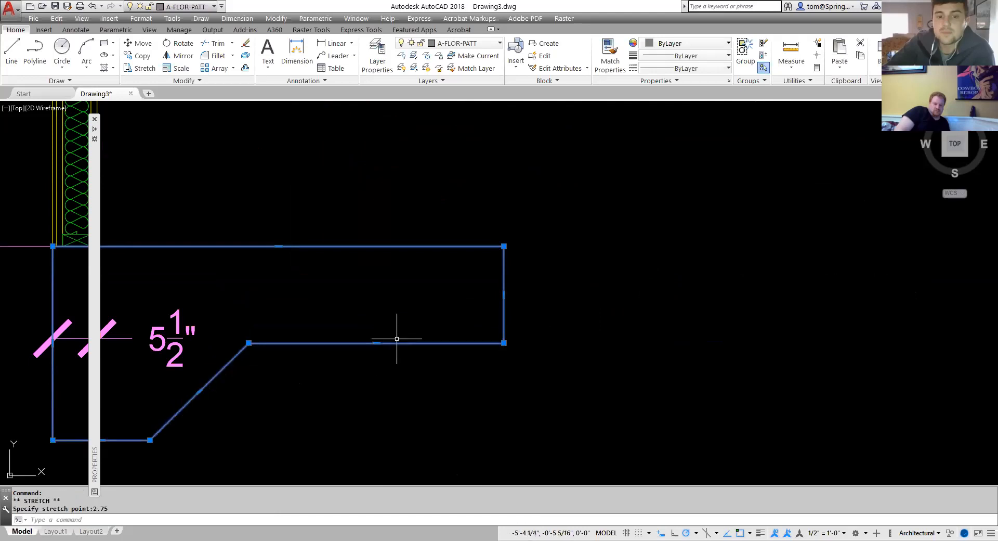
mouse_move(504, 343)
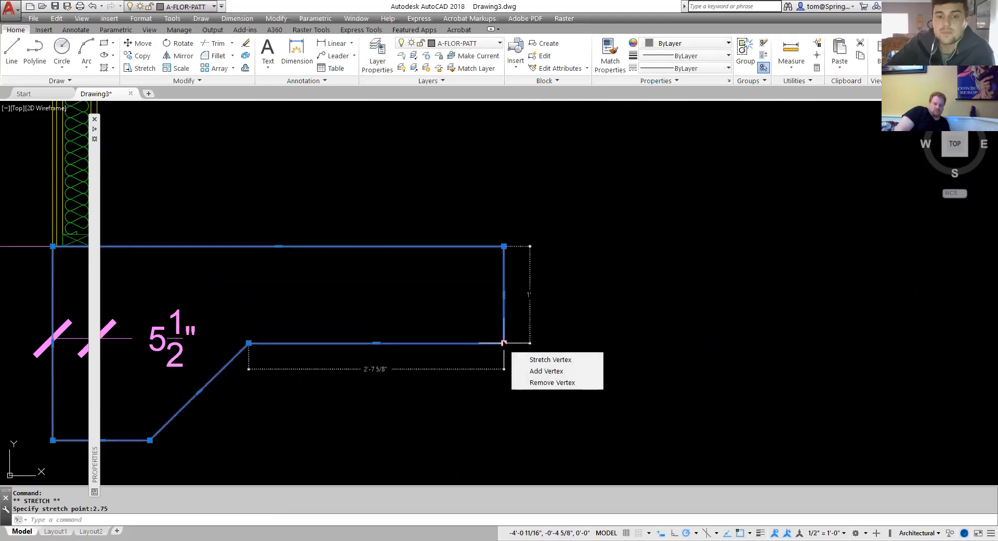
key(Escape)
Delete the 5 1/2" dimension below the wall base.
scroll(335, 397, down, 2)
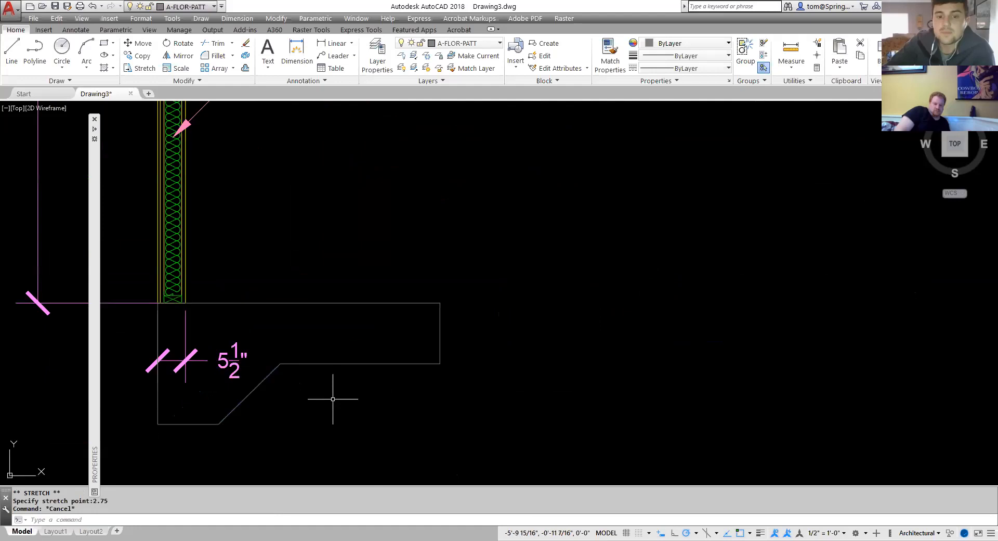
middle_drag(333, 401, 499, 391)
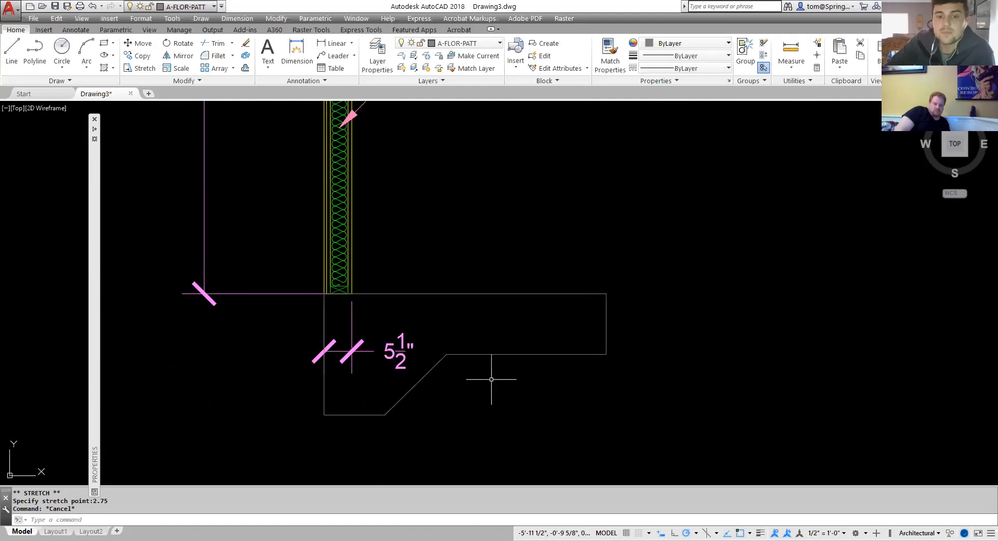
click(410, 343)
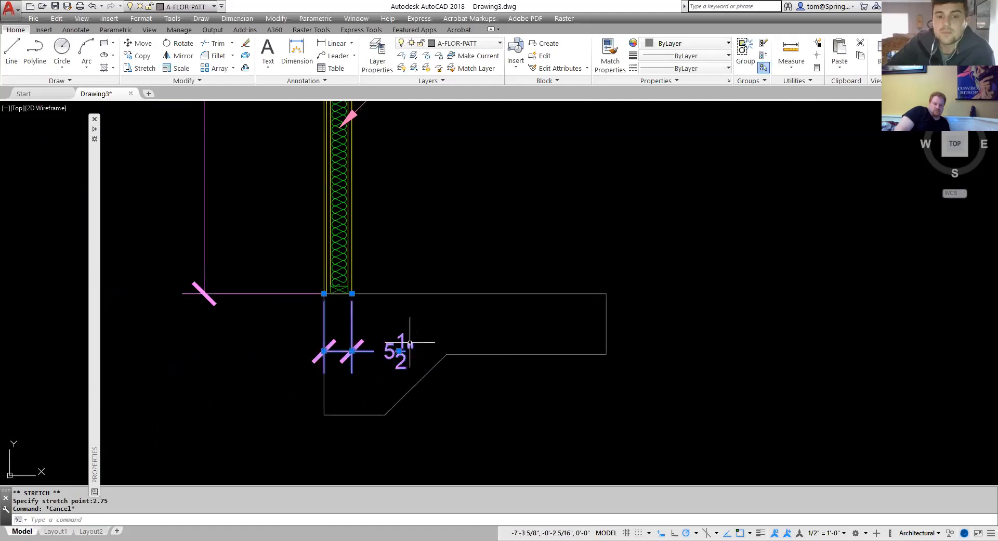
key(Delete)
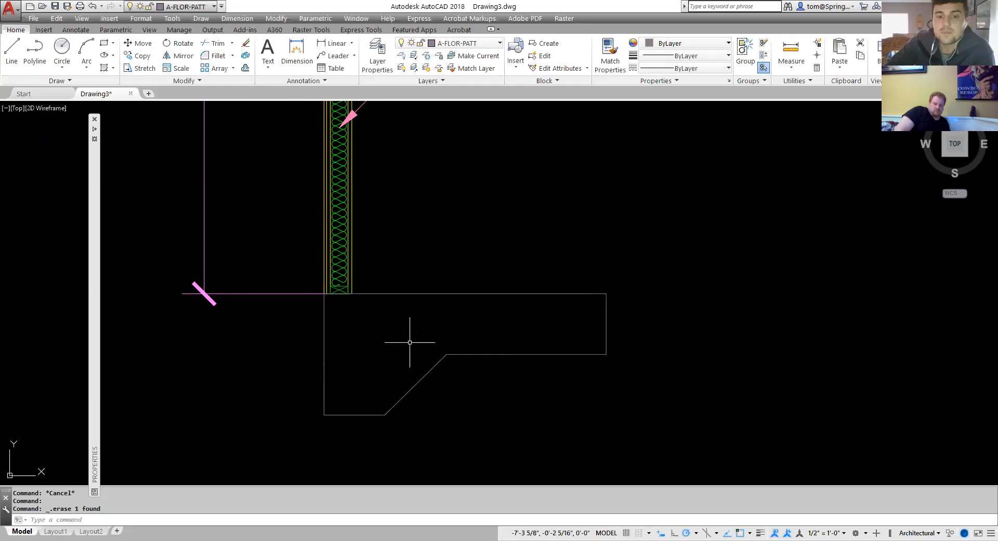
click(458, 294)
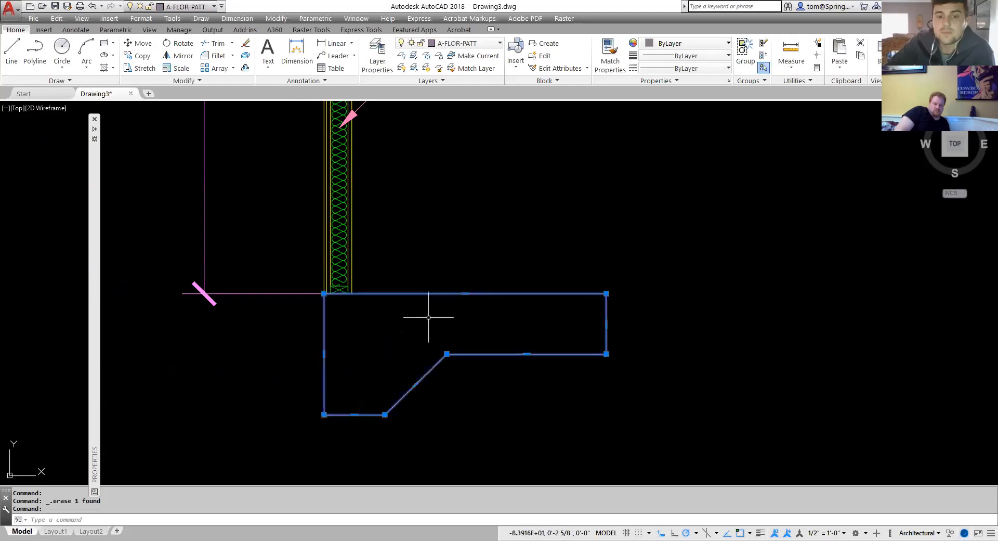
key(Escape)
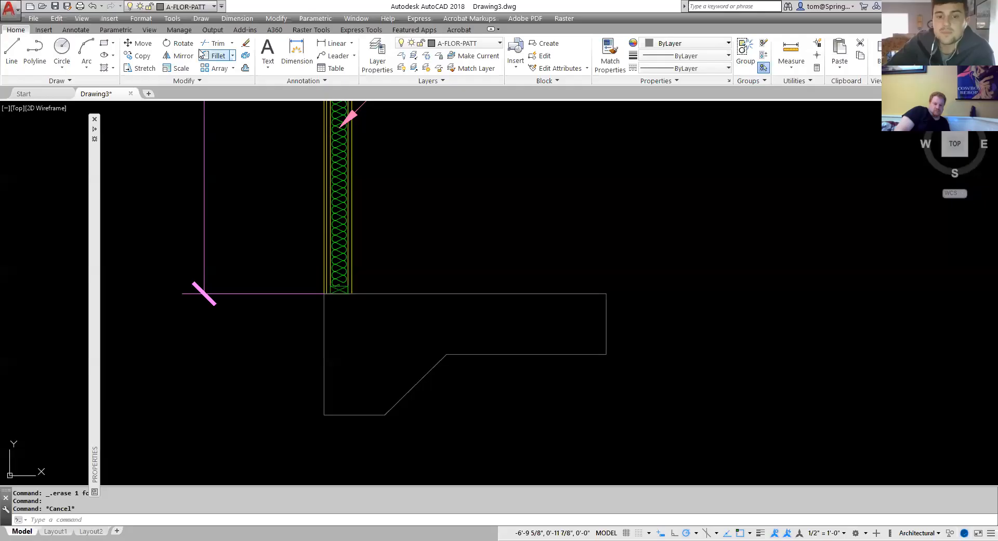
Hatch the inside of the footing outline with the AR-CONC pattern.
click(114, 68)
click(113, 85)
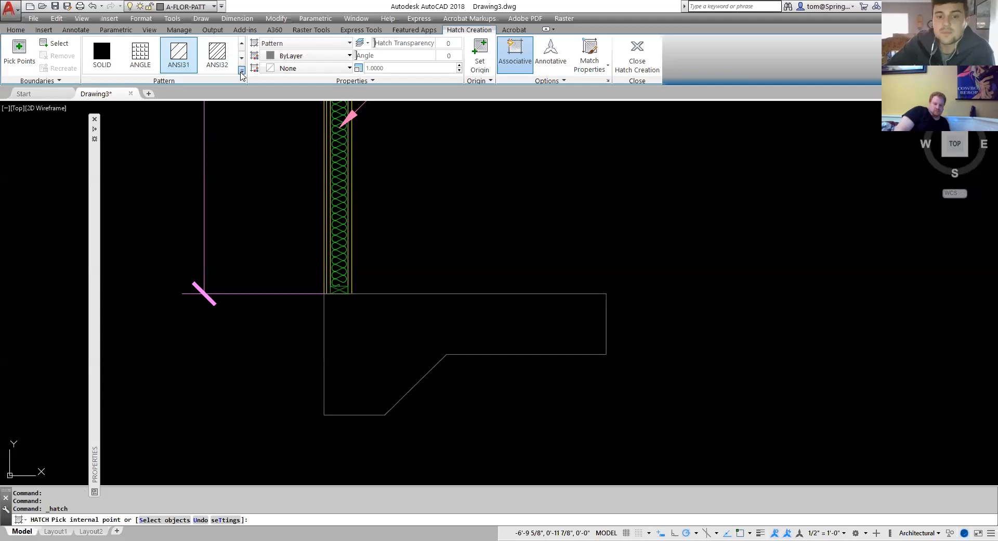
click(242, 72)
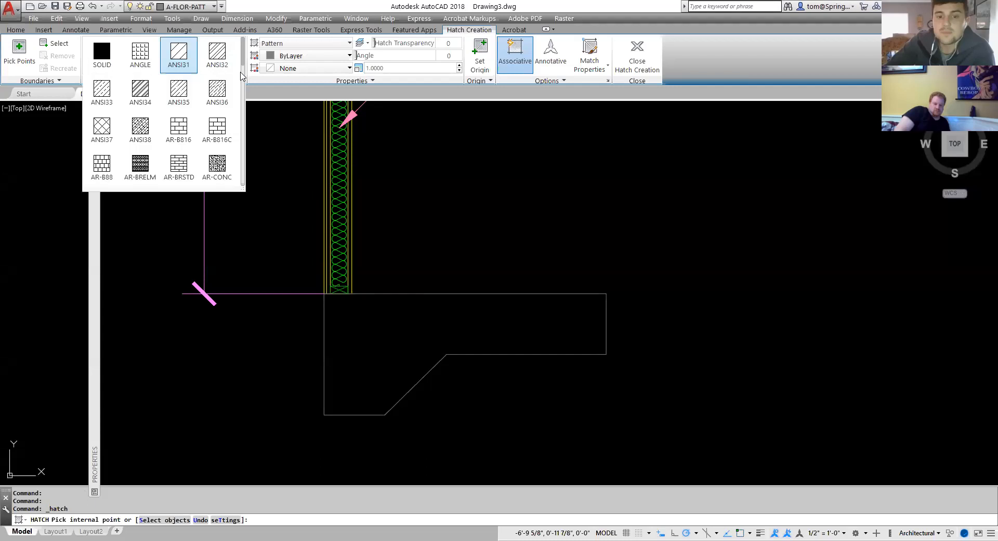
click(225, 167)
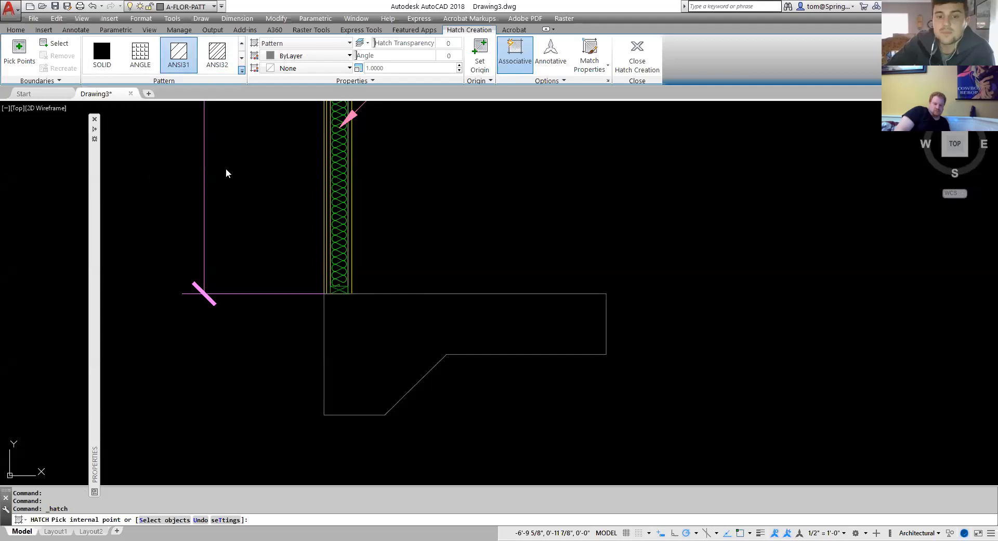
click(416, 339)
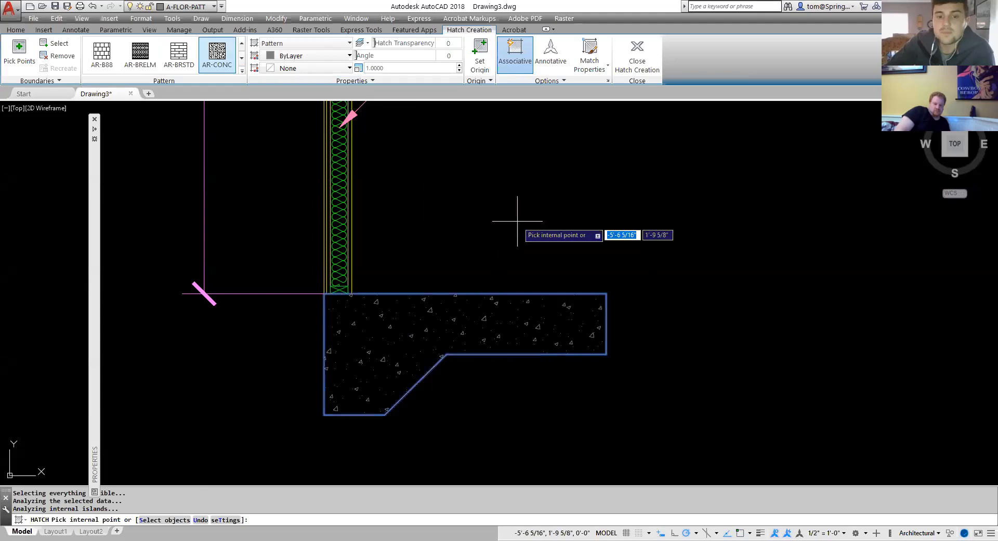
key(Escape)
On layer A-DETL-GENF, insert the Anchor Bolt block at the top of the bottom plate, reaching into the footing.
scroll(518, 225, down, 2)
scroll(518, 225, down, 3)
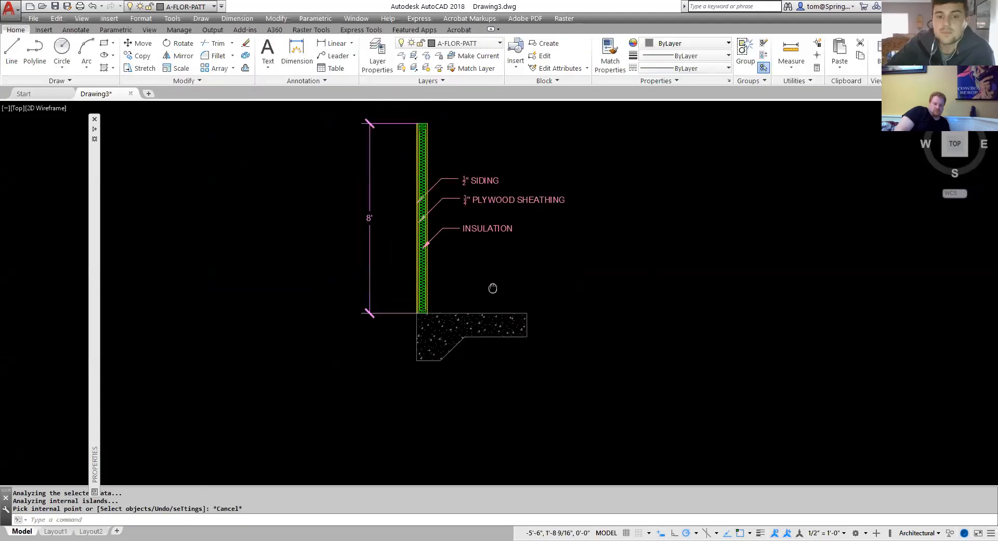
middle_drag(493, 286, 472, 339)
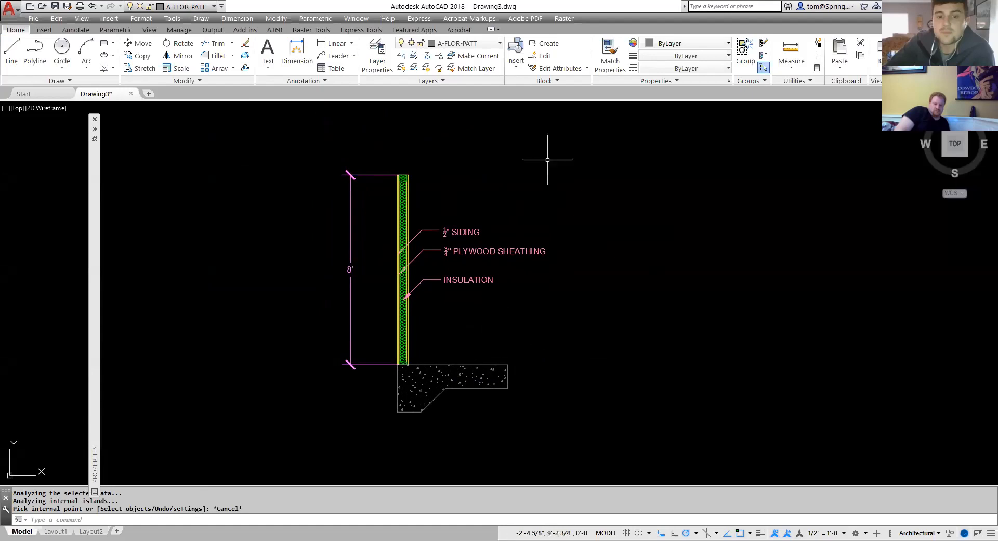
click(501, 44)
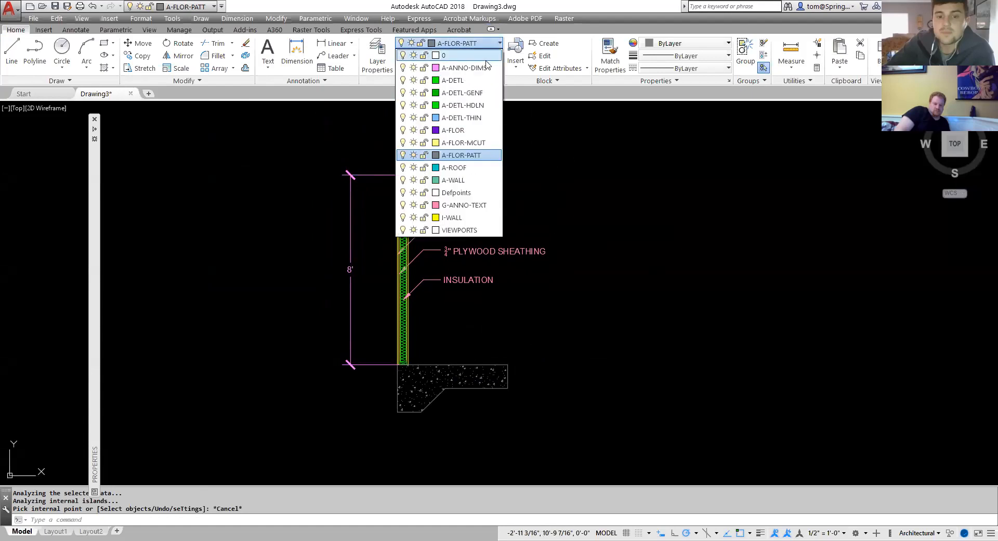
click(483, 94)
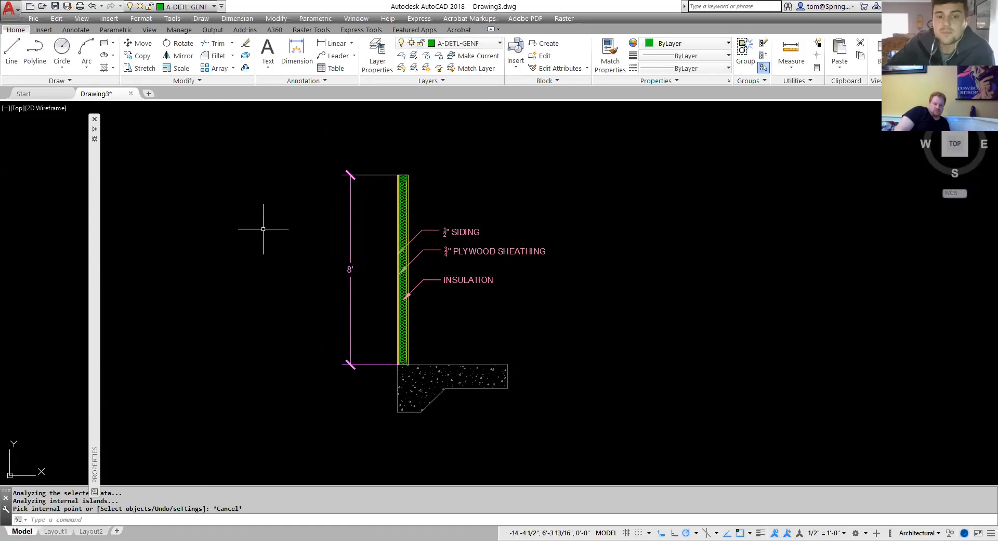
click(46, 30)
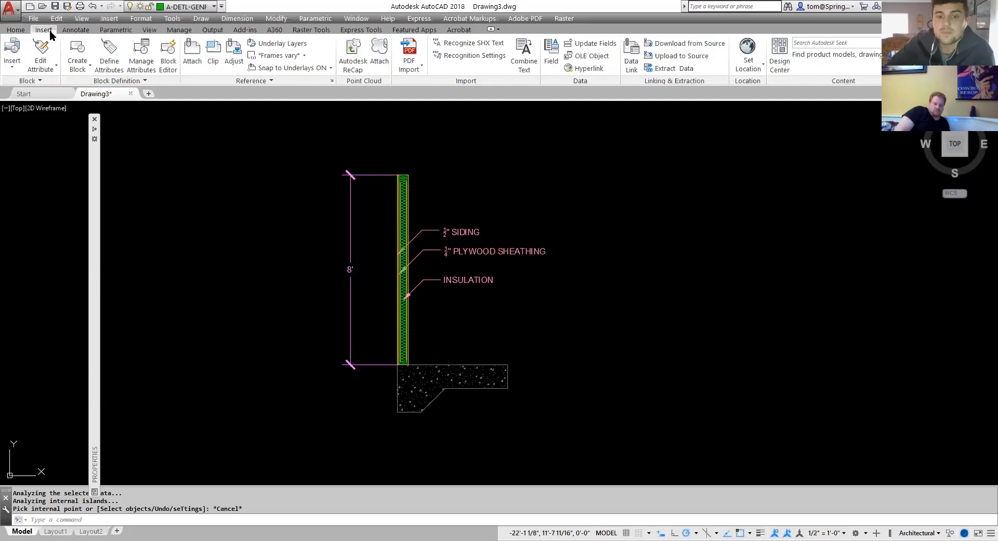
click(14, 71)
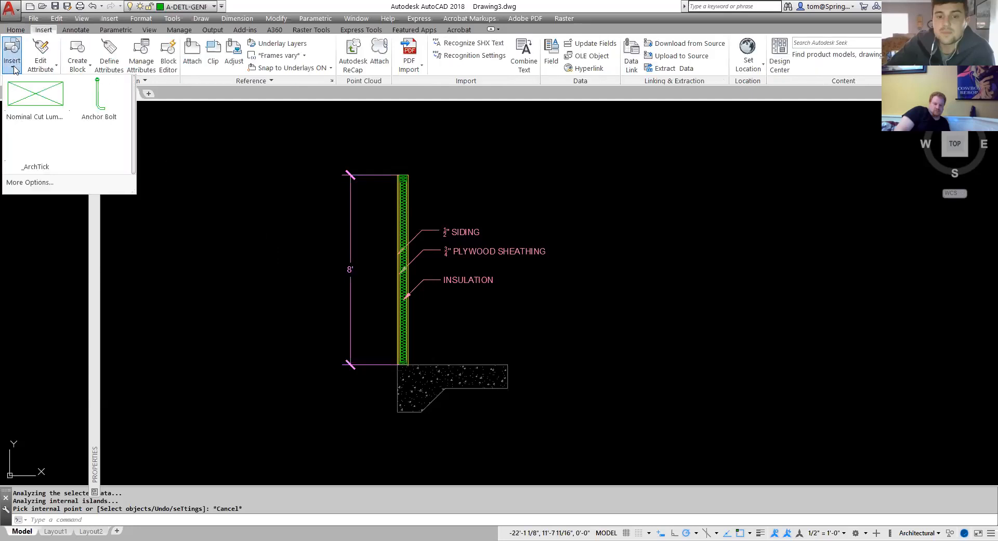
click(99, 94)
scroll(403, 356, up, 5)
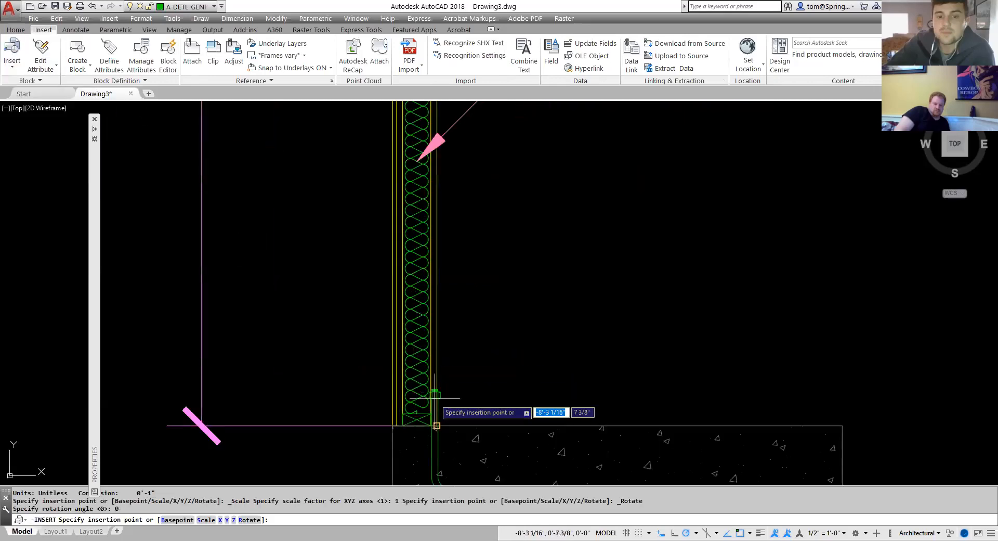
scroll(432, 398, up, 5)
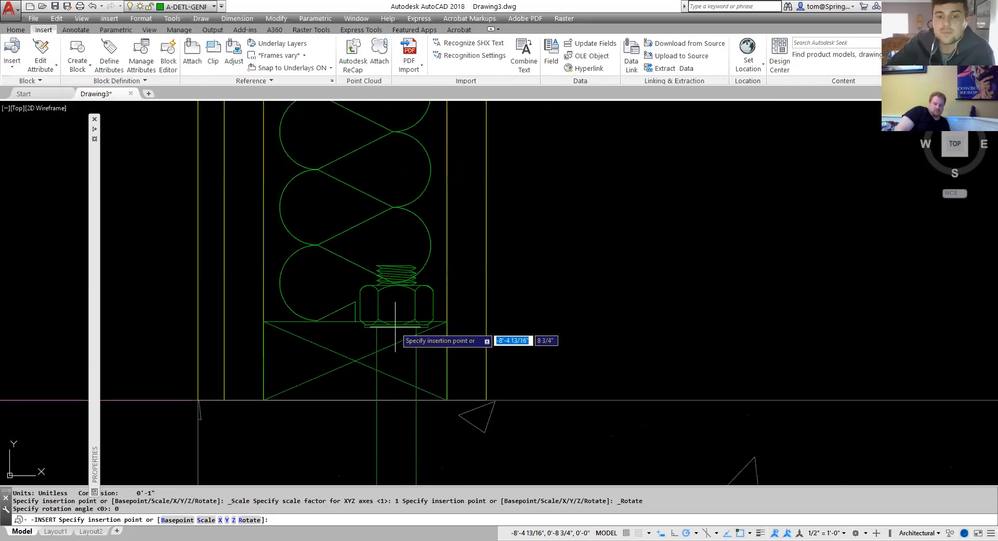
click(355, 322)
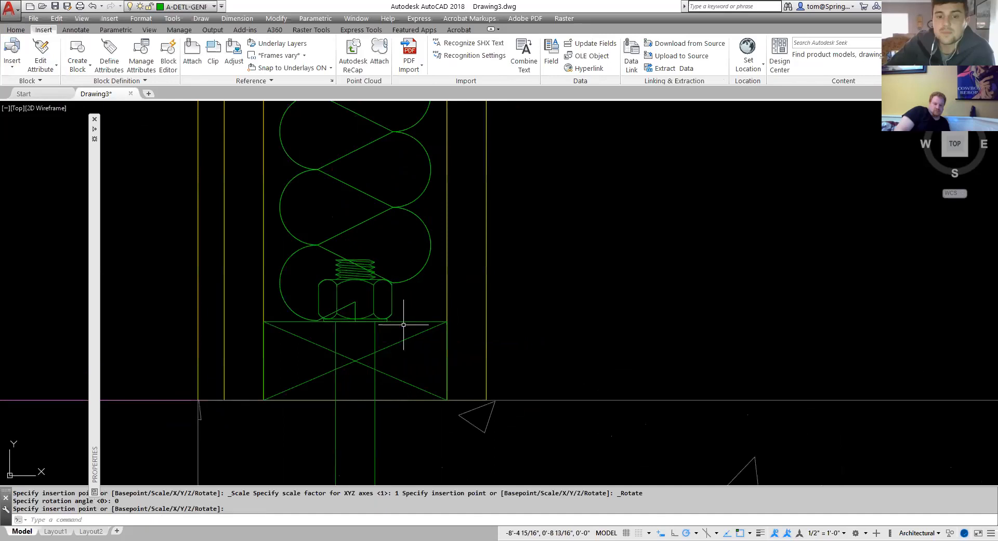
scroll(535, 310, down, 8)
middle_drag(561, 310, 418, 374)
scroll(418, 354, down, 2)
scroll(382, 196, up, 4)
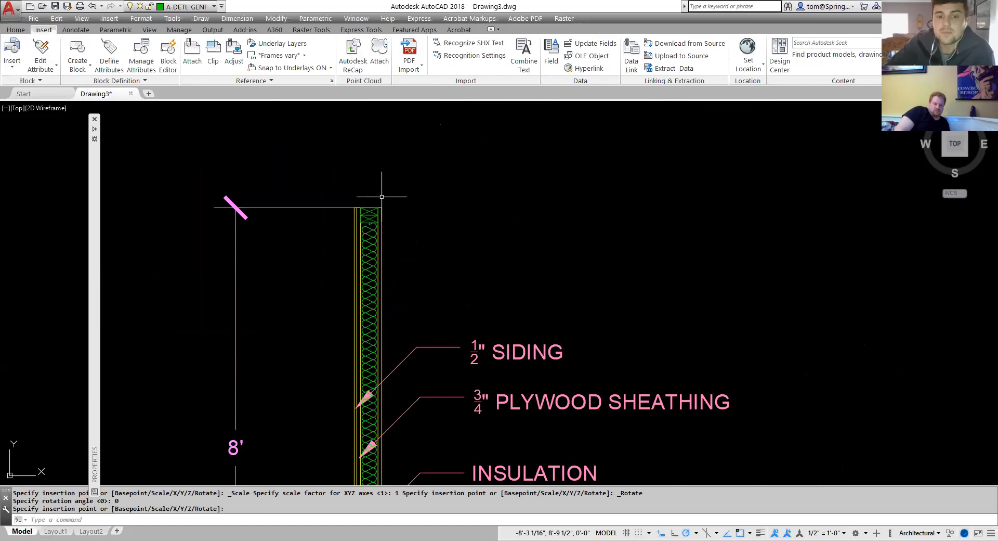
Make I-WALL the current layer.
click(16, 31)
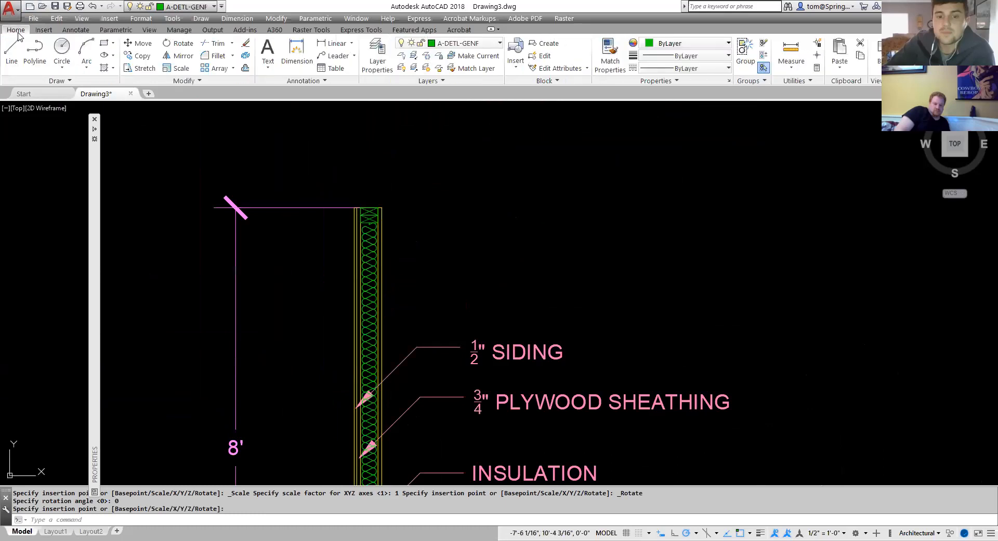
click(500, 43)
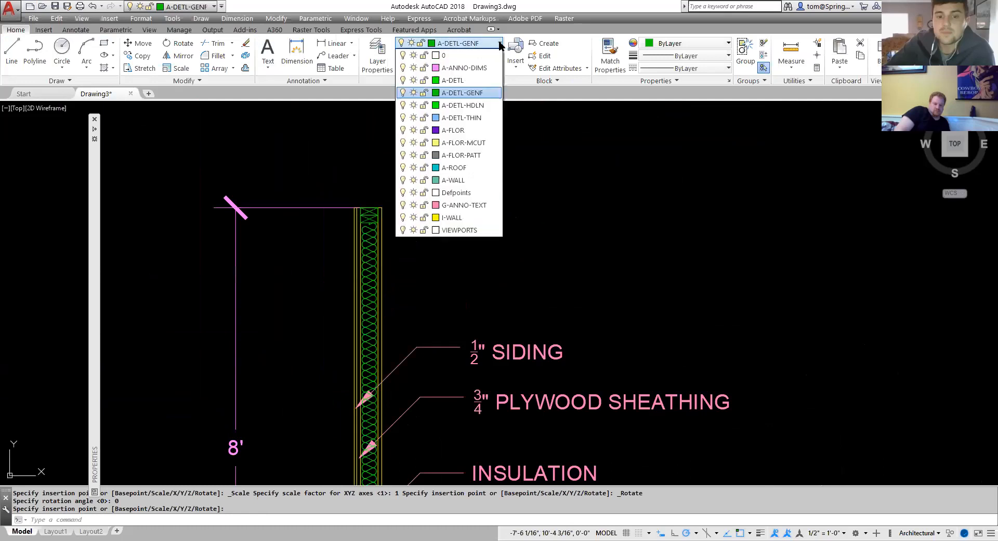
click(466, 217)
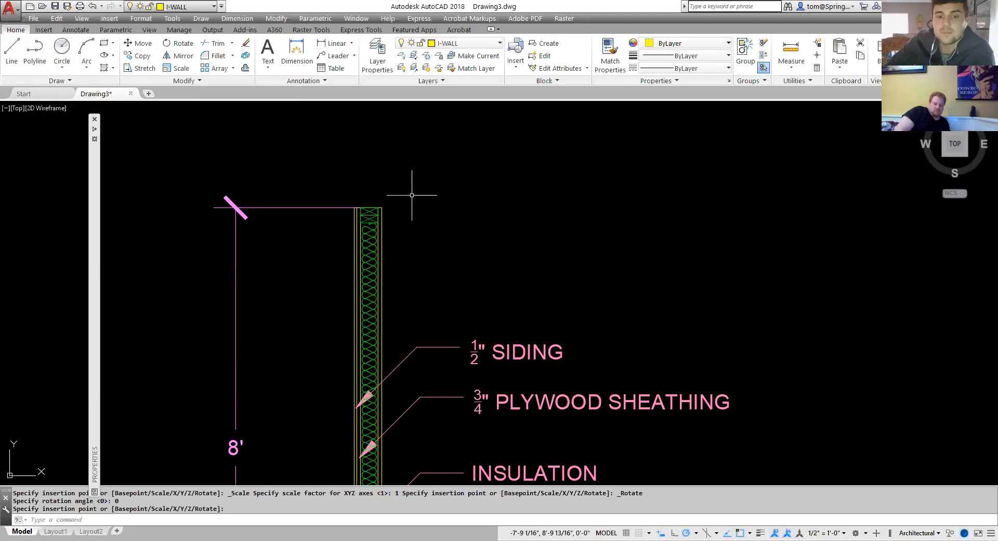
scroll(412, 195, down, 4)
scroll(419, 347, up, 4)
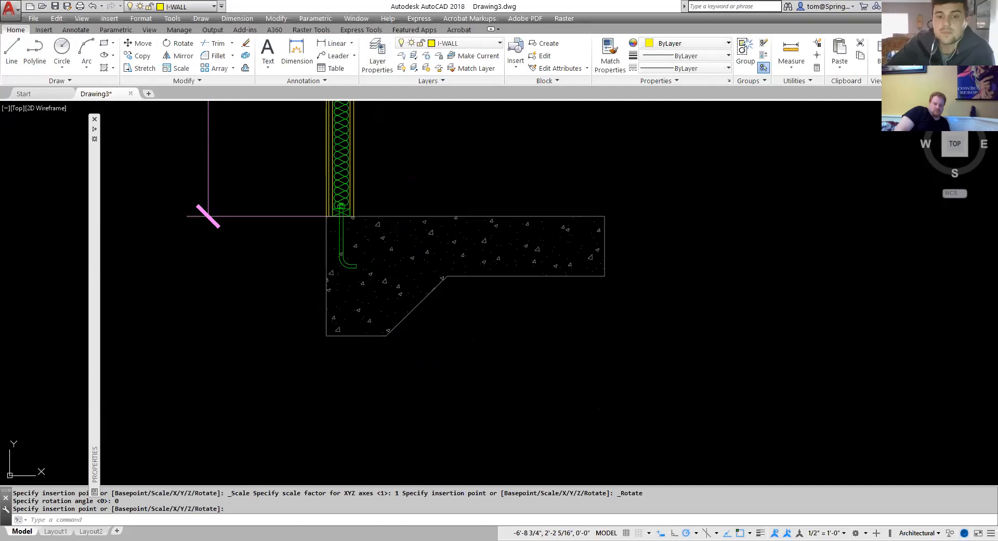
click(106, 69)
click(112, 70)
click(113, 70)
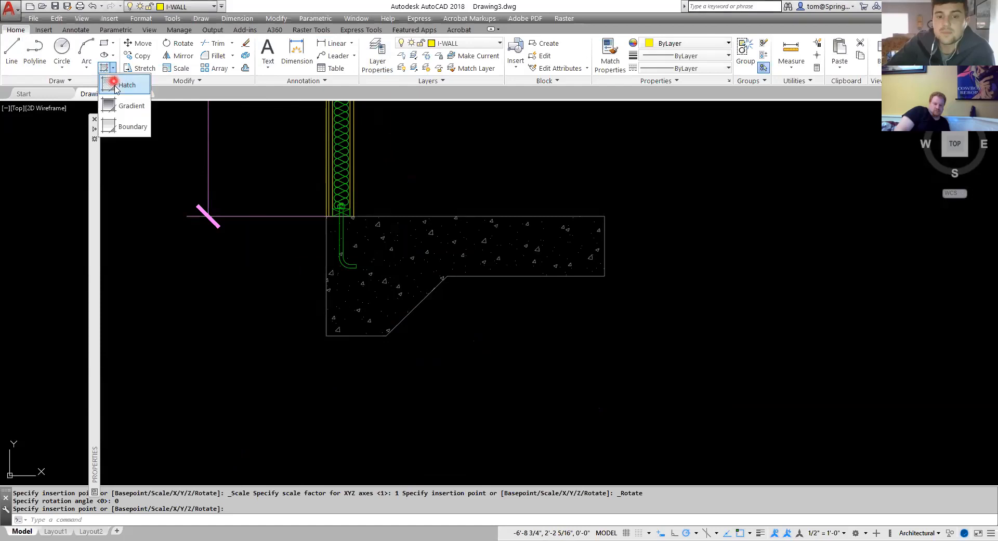
click(114, 87)
click(208, 65)
click(223, 65)
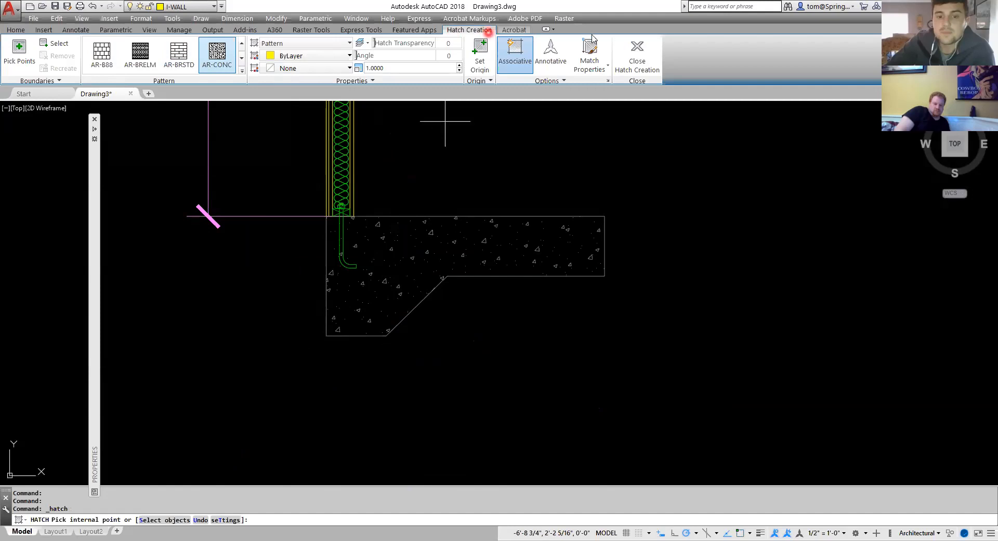
click(636, 45)
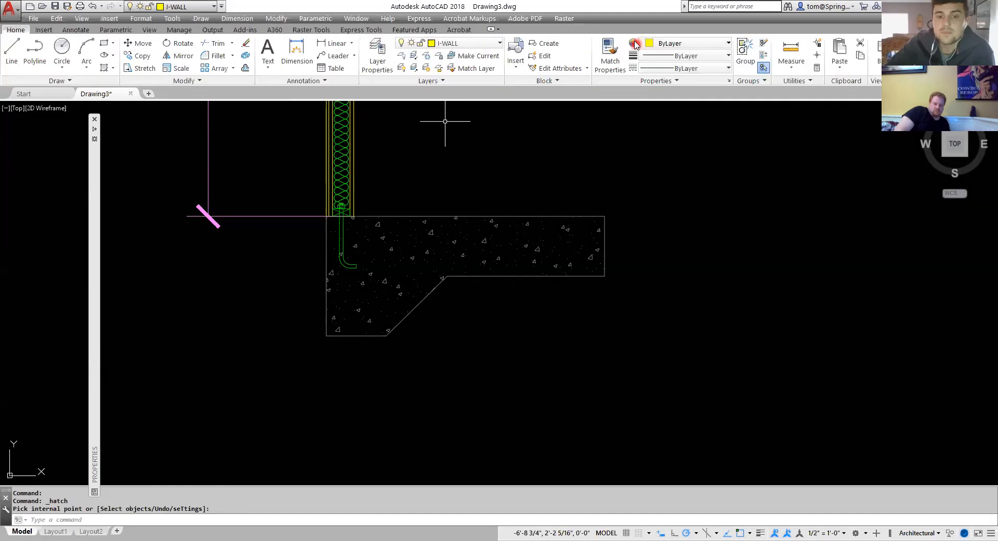
click(617, 150)
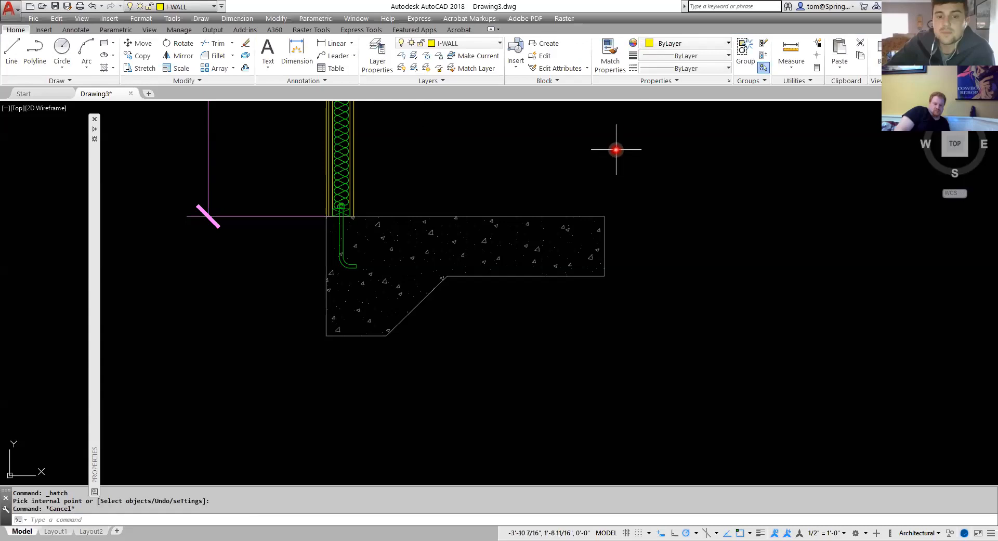
Draw a polyline from the wall's top outer corner 10" straight up, then about 5'-3" horizontally to the right.
scroll(494, 158, down, 4)
middle_drag(494, 162, 465, 299)
scroll(367, 208, up, 4)
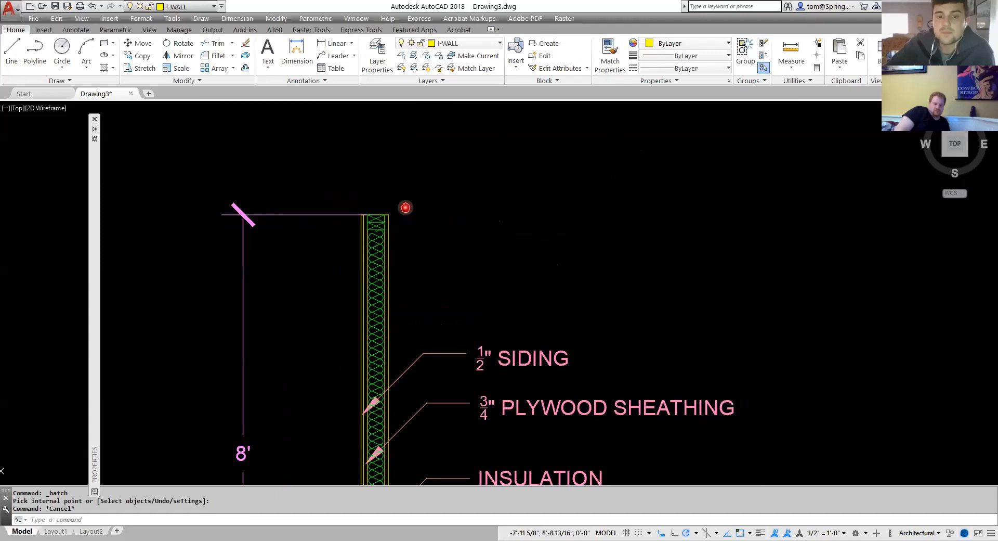
middle_drag(406, 207, 415, 189)
click(12, 52)
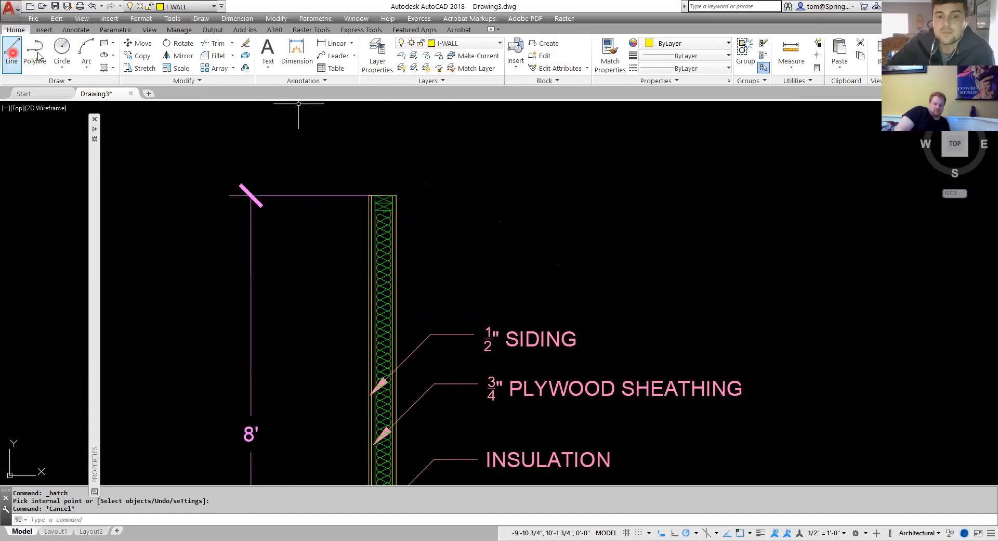
click(44, 54)
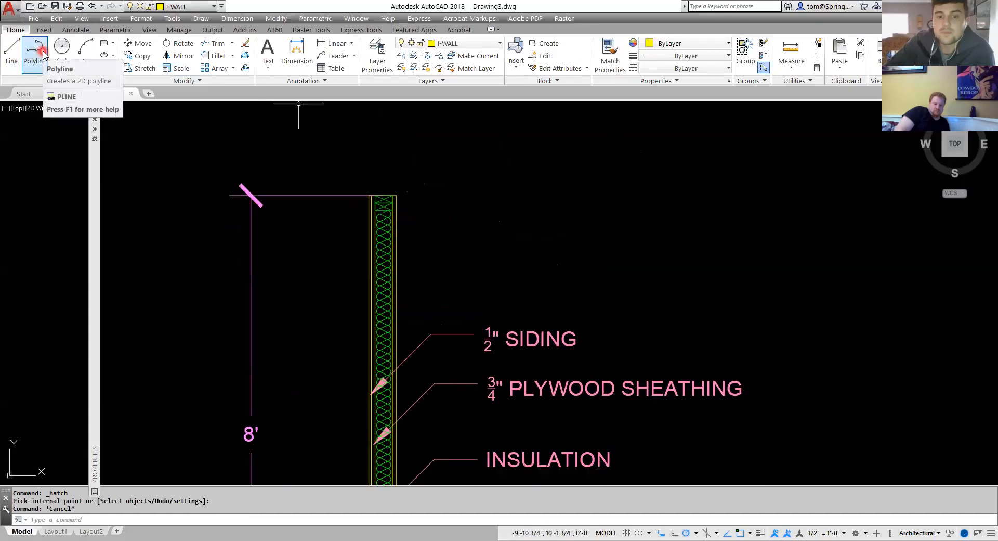
click(43, 54)
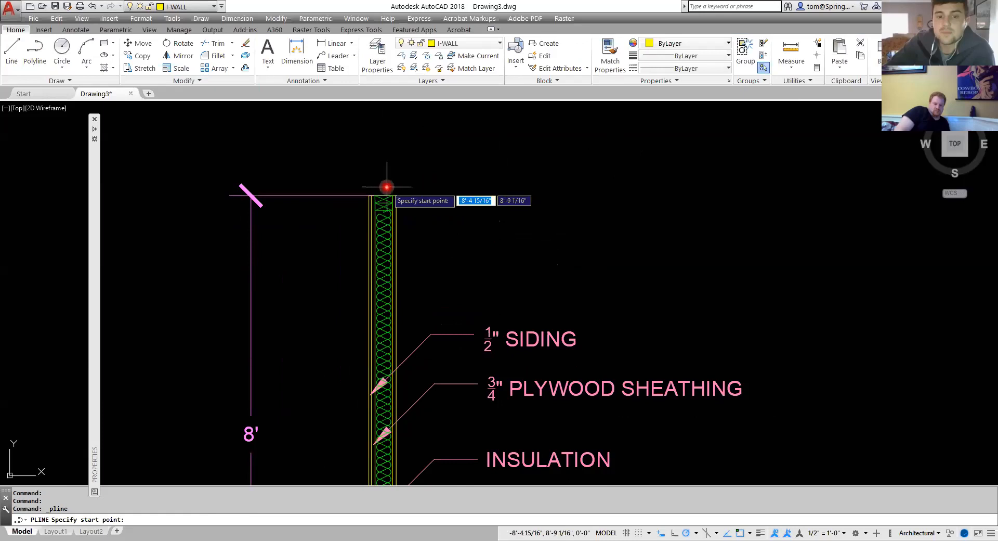
scroll(374, 190, up, 5)
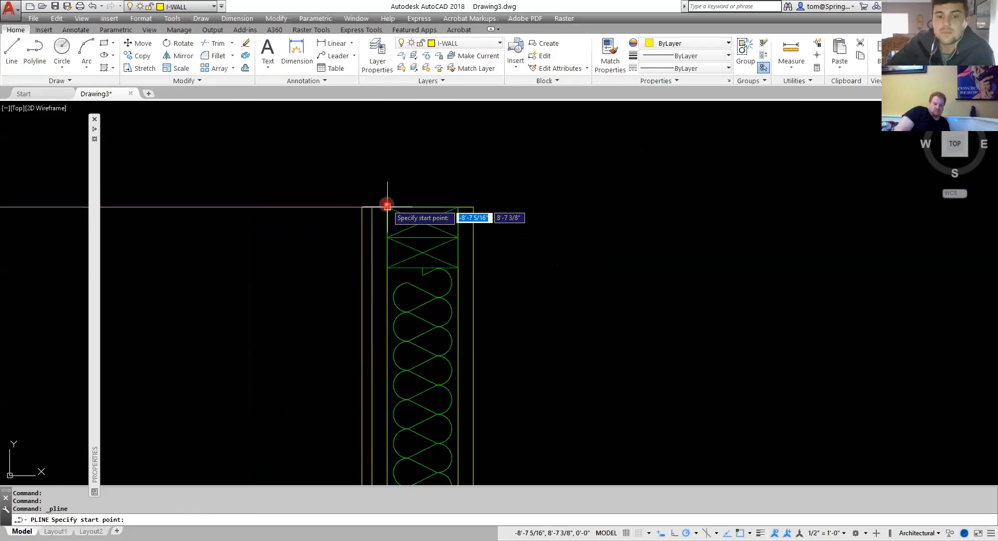
click(385, 207)
click(371, 207)
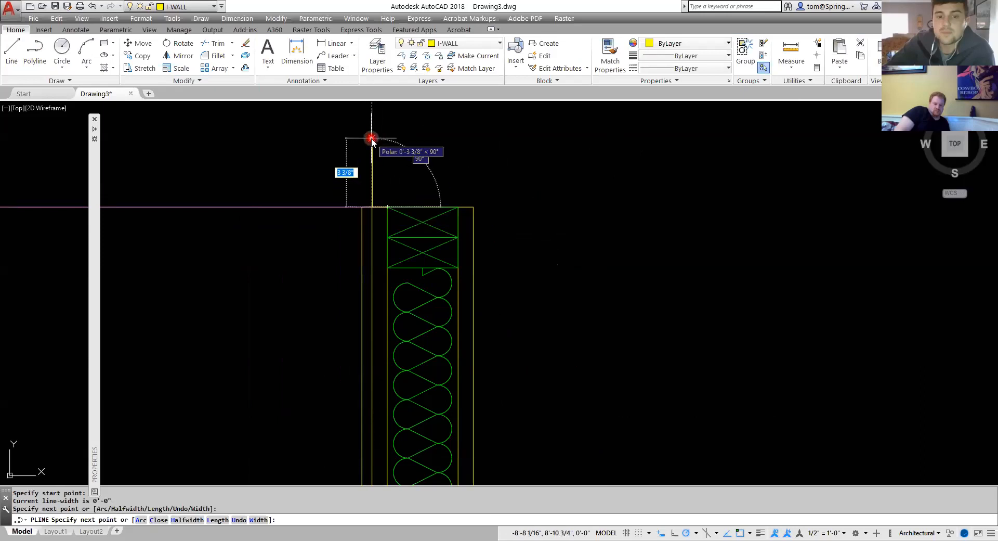
text(10)
key(Return)
scroll(596, 148, down, 8)
middle_drag(618, 150, 421, 190)
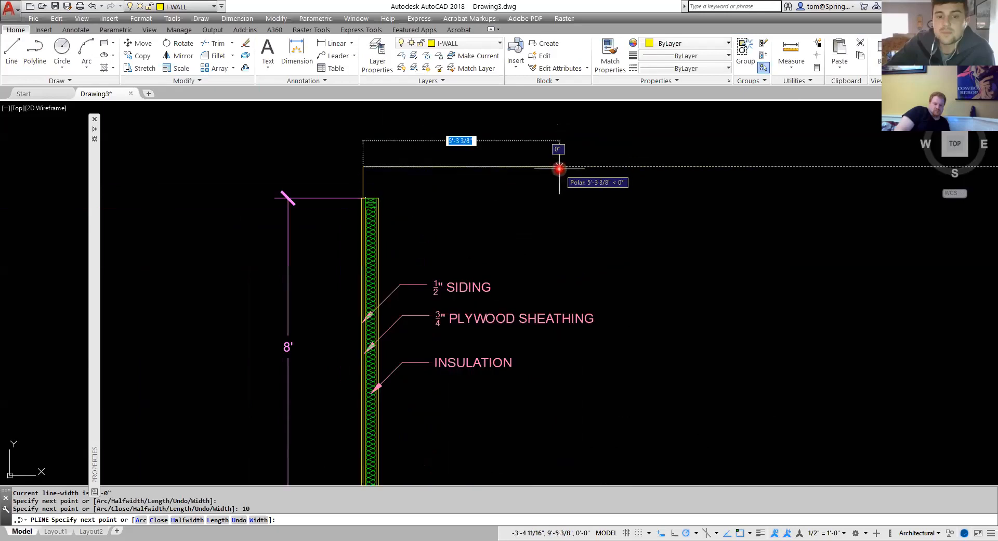
click(566, 167)
key(Escape)
Draw a horizontal polyline from the wall's top corner to the right, ending below the end of the upper line.
right_click(526, 196)
click(552, 202)
scroll(390, 196, up, 5)
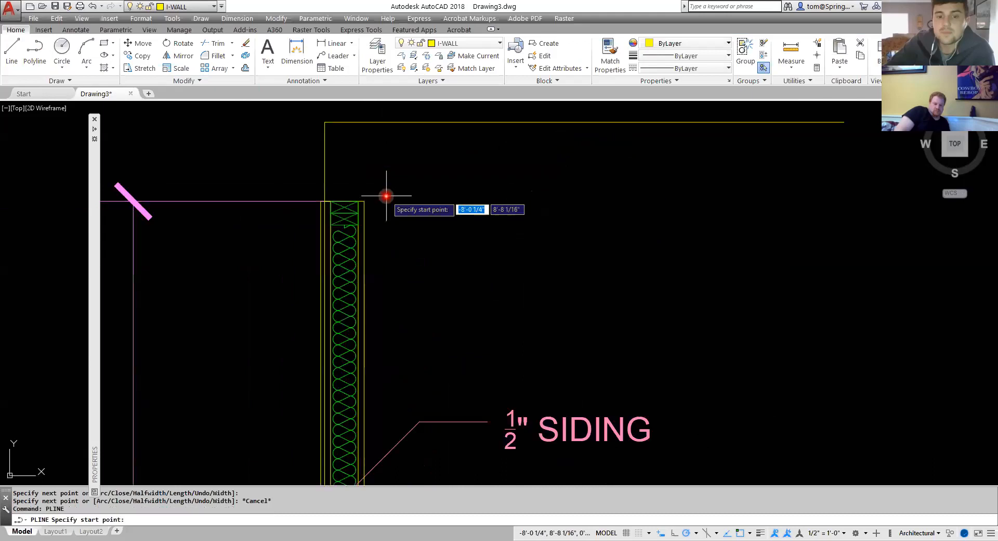
click(324, 200)
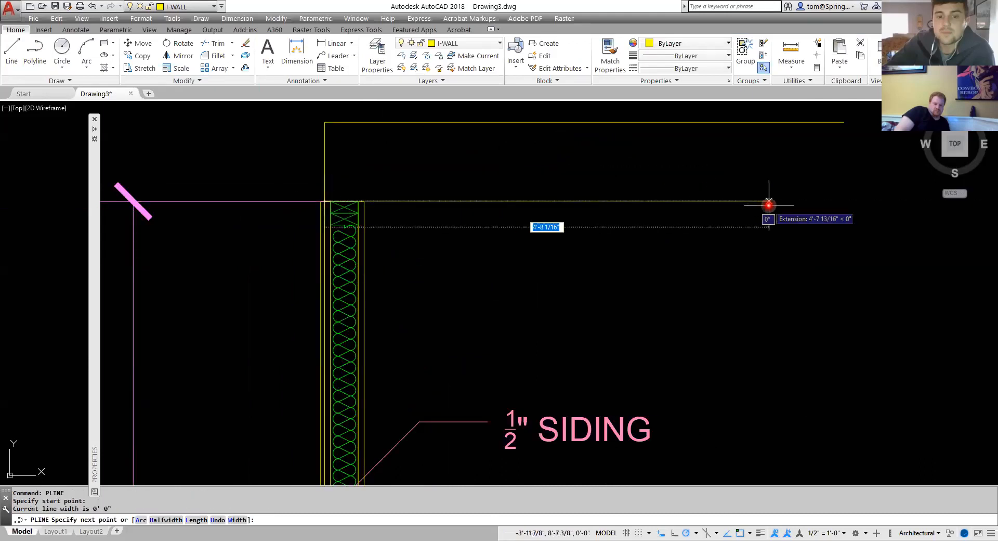
scroll(769, 205, down, 1)
middle_drag(768, 207, 603, 196)
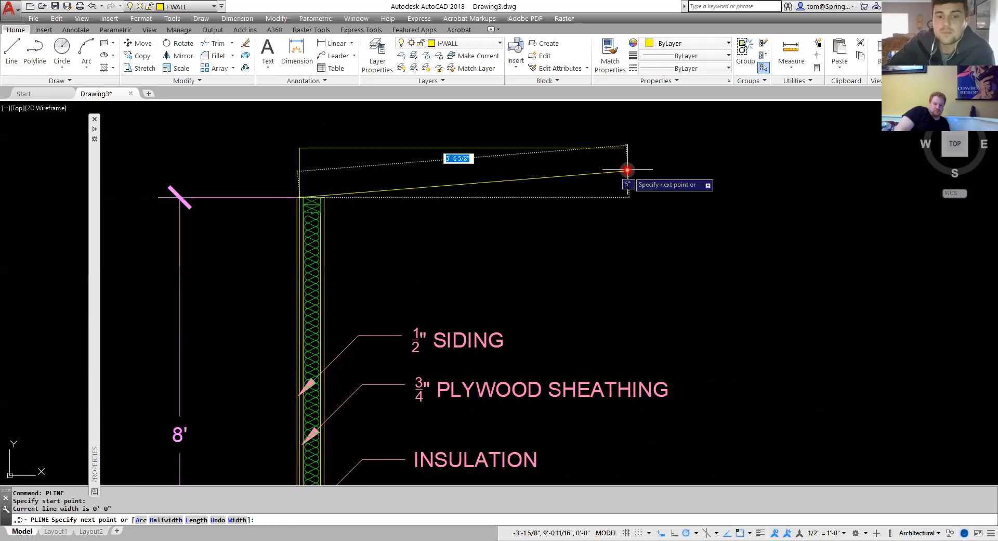
click(622, 197)
key(Escape)
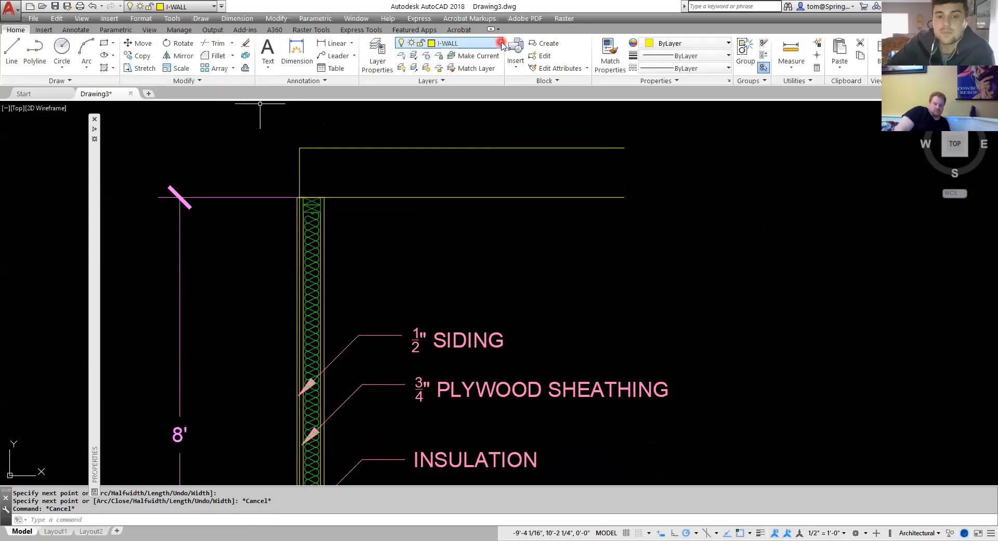
Make A-ANNO-DIMS current and add a linear dimension for the 10" rise at the right end of the lines.
click(468, 43)
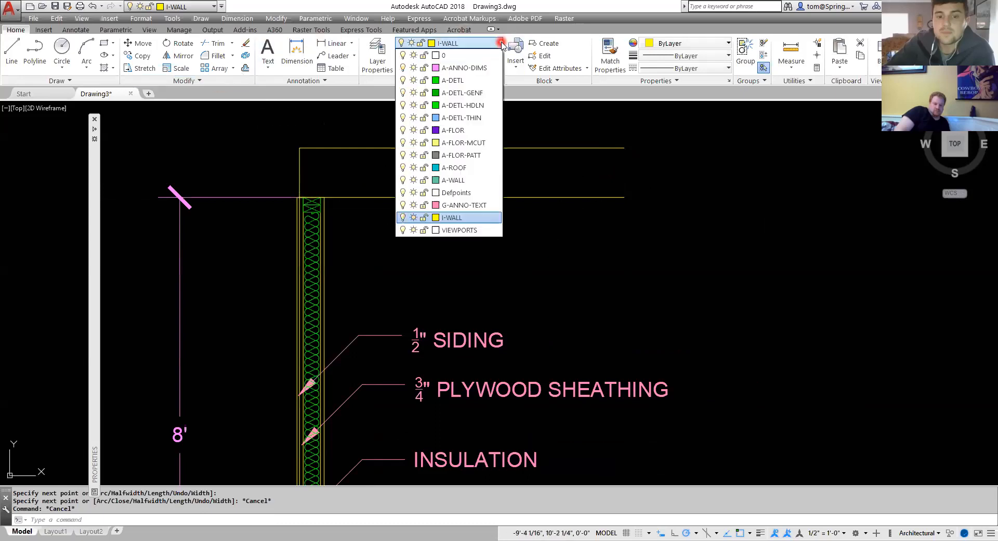
click(454, 68)
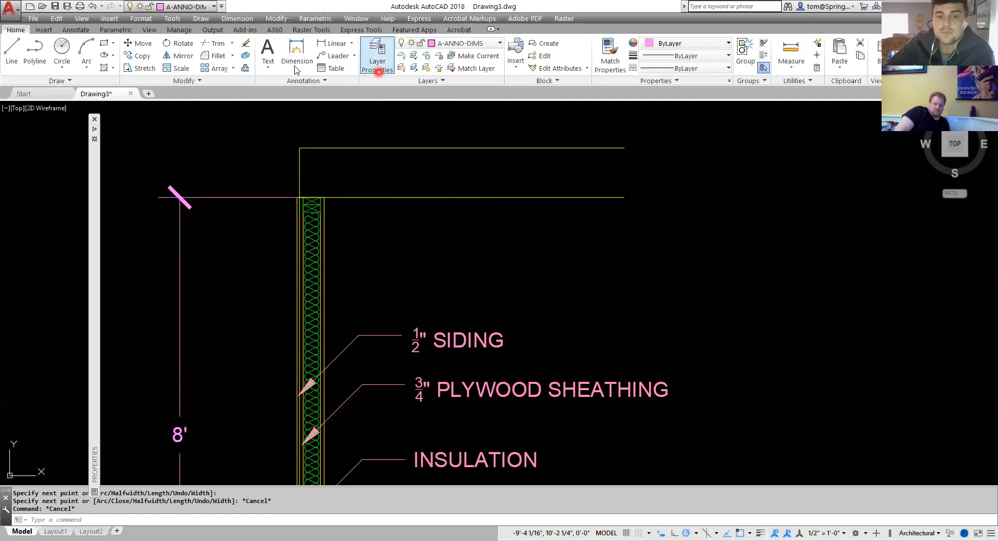
click(335, 44)
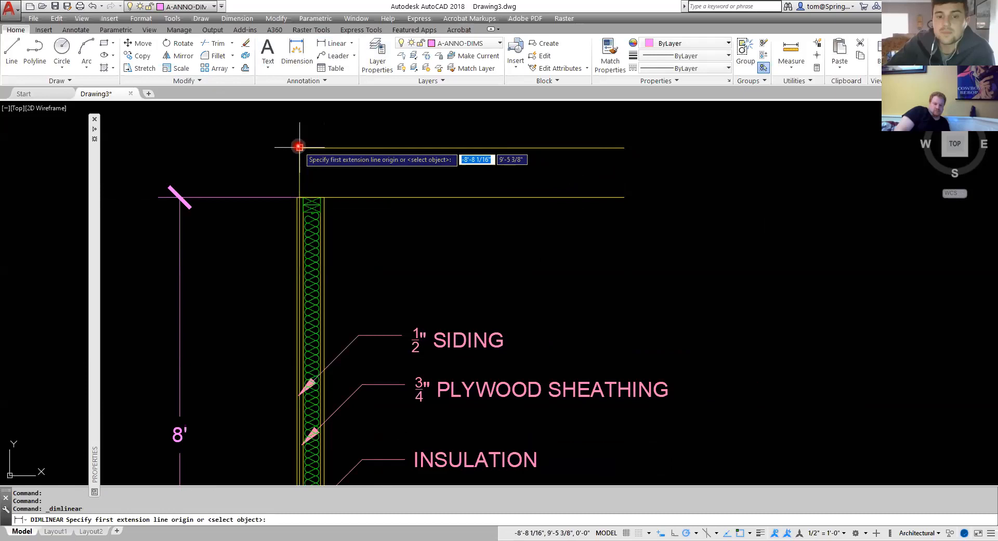
click(626, 148)
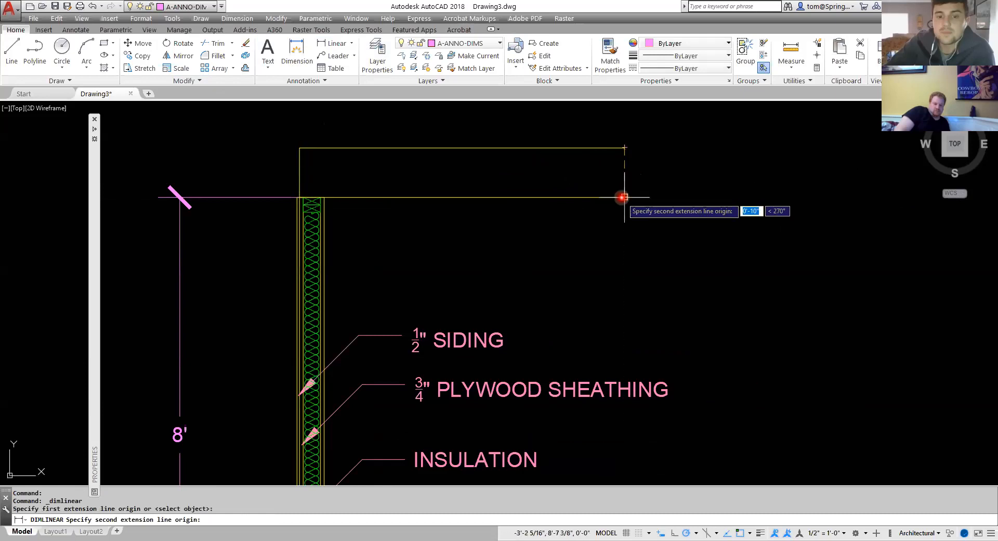
click(624, 197)
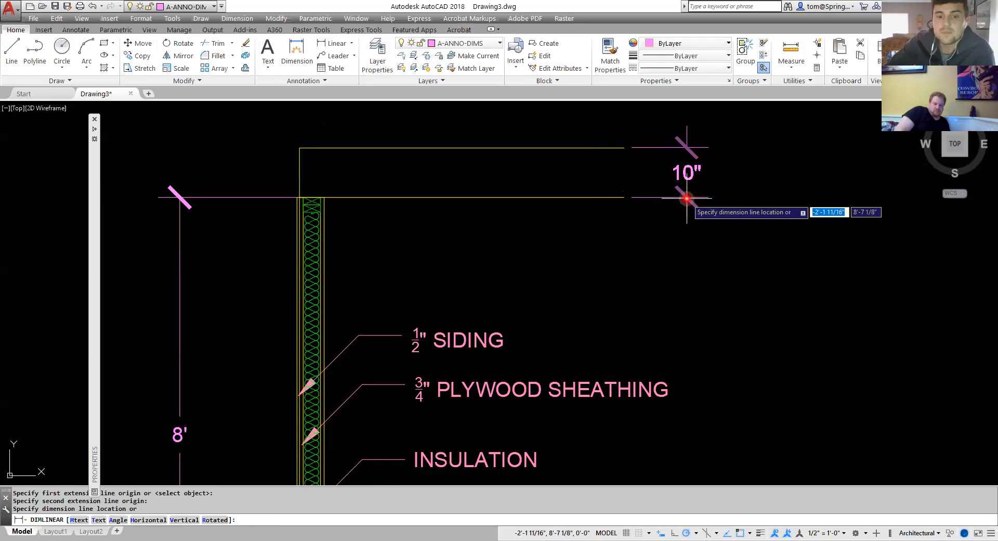
click(687, 198)
key(Escape)
scroll(725, 255, down, 4)
middle_drag(640, 241, 642, 315)
scroll(567, 295, up, 6)
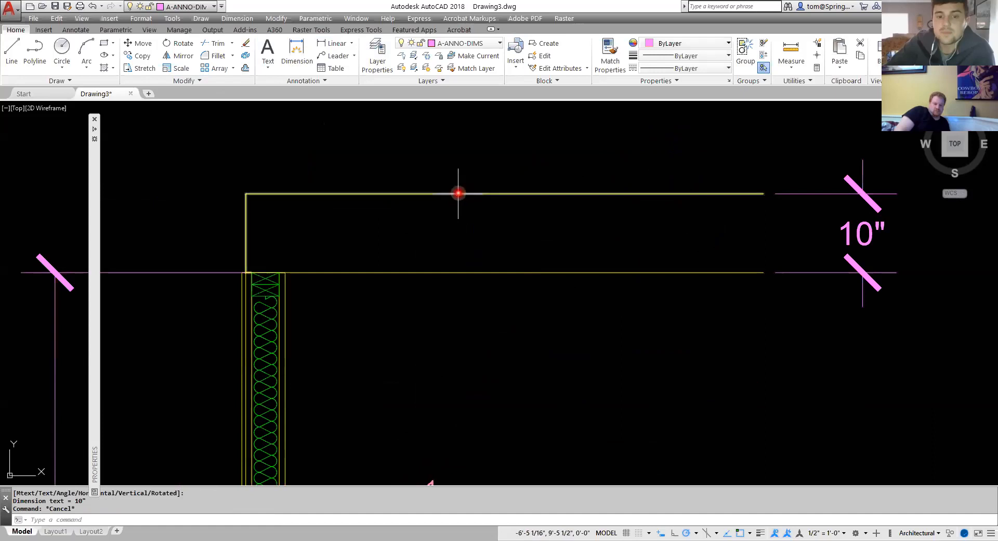
click(245, 57)
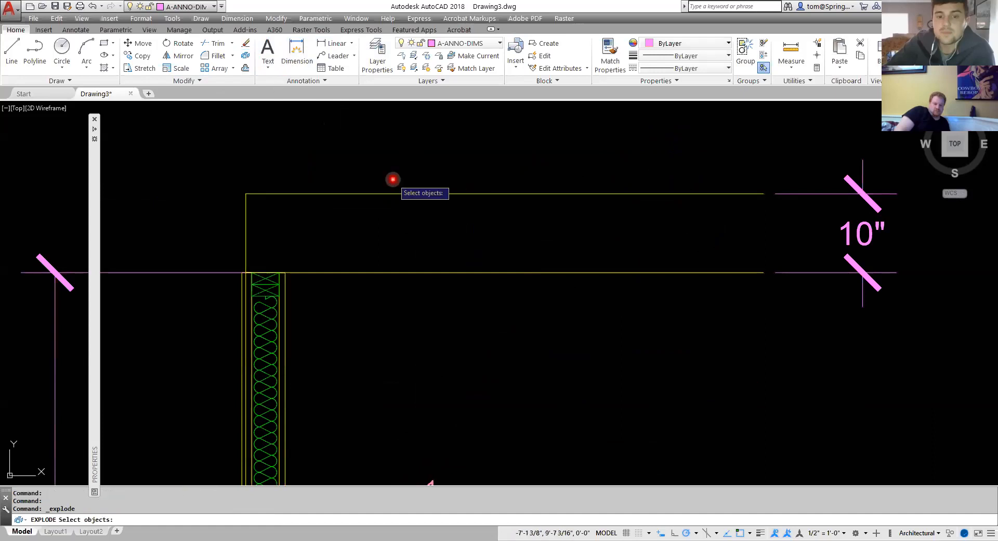
click(395, 194)
key(Escape)
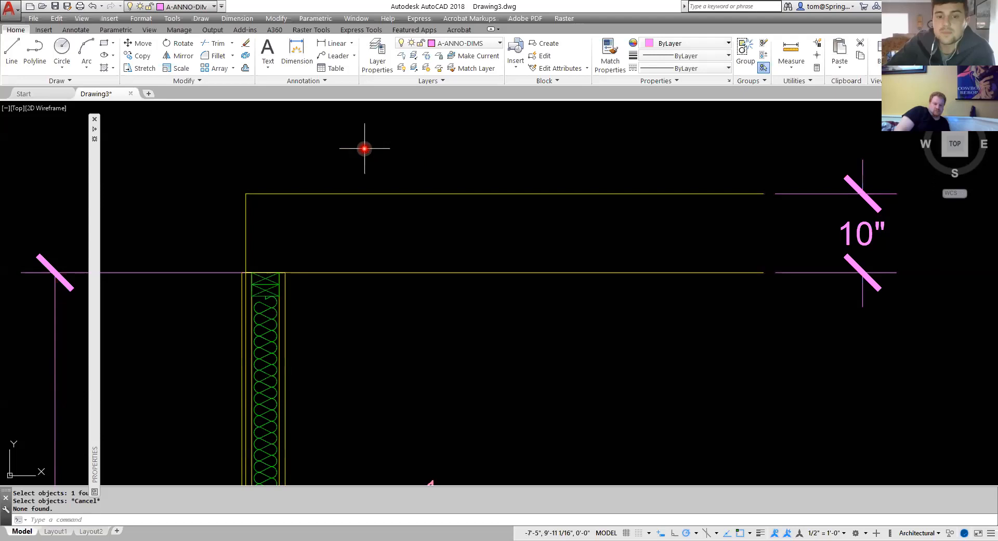
text(o)
key(Return)
text(.5)
key(Return)
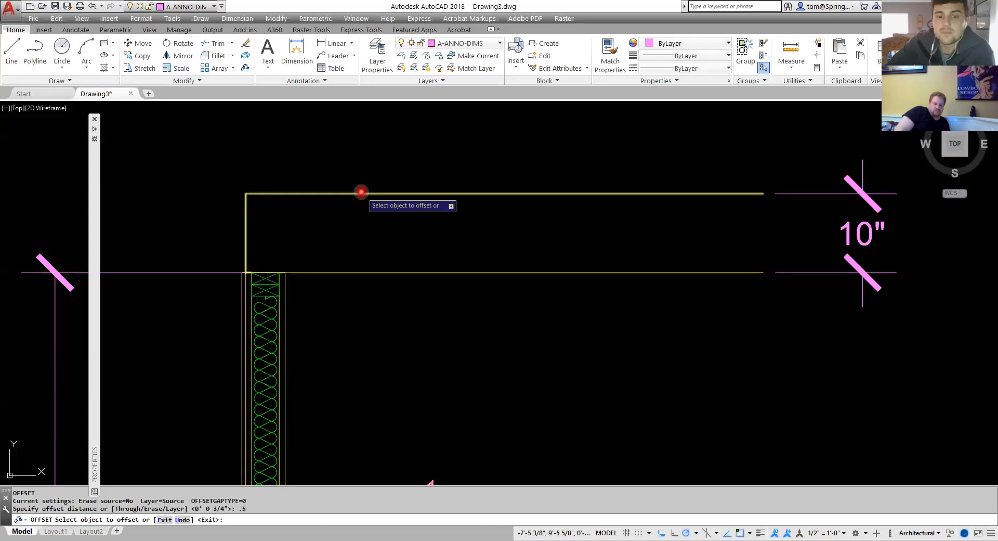
click(363, 183)
key(Escape)
key(Escape)
Explode the upper 10" polyline into separate lines.
click(346, 193)
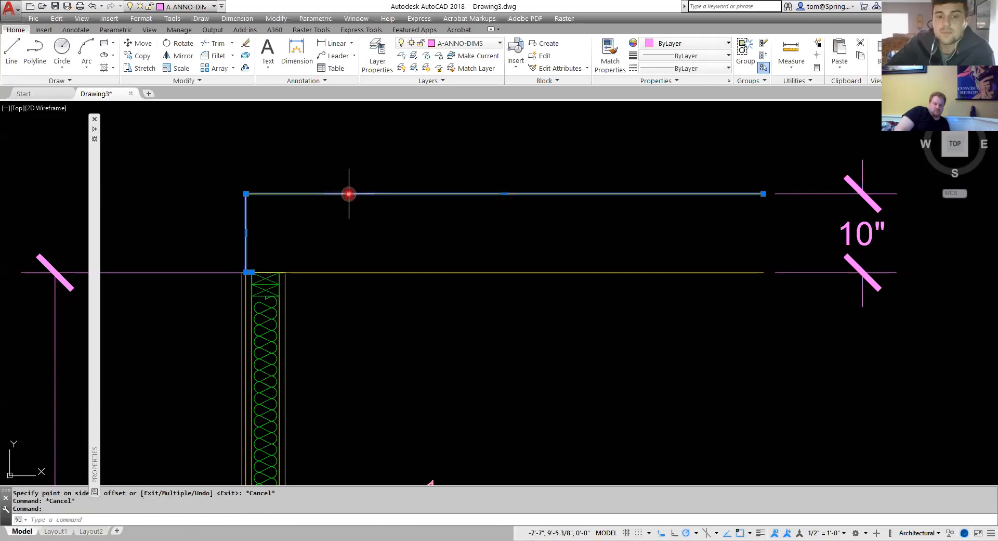
click(245, 56)
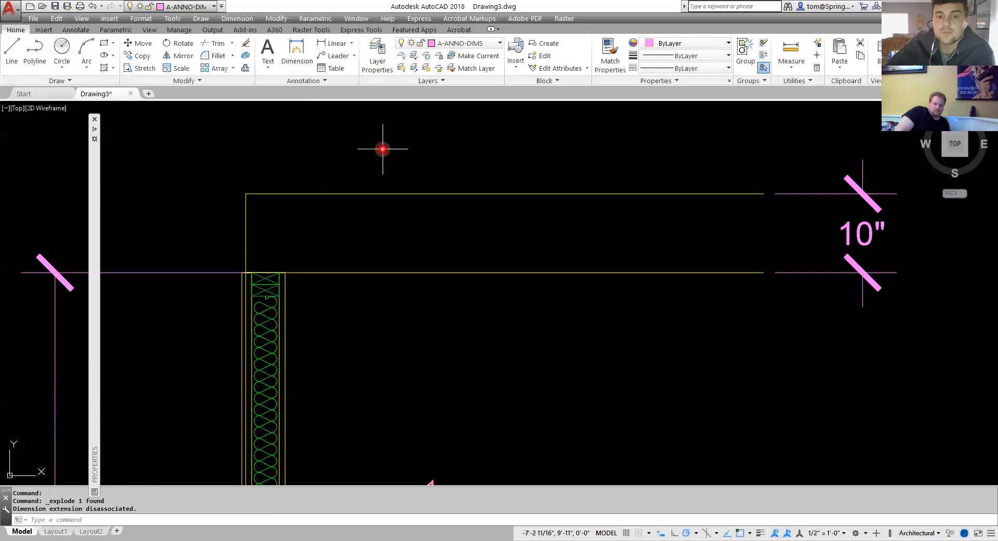
Offset the top horizontal line upward twice, each time by 0.56".
text(o)
key(Return)
text(.56)
key(Return)
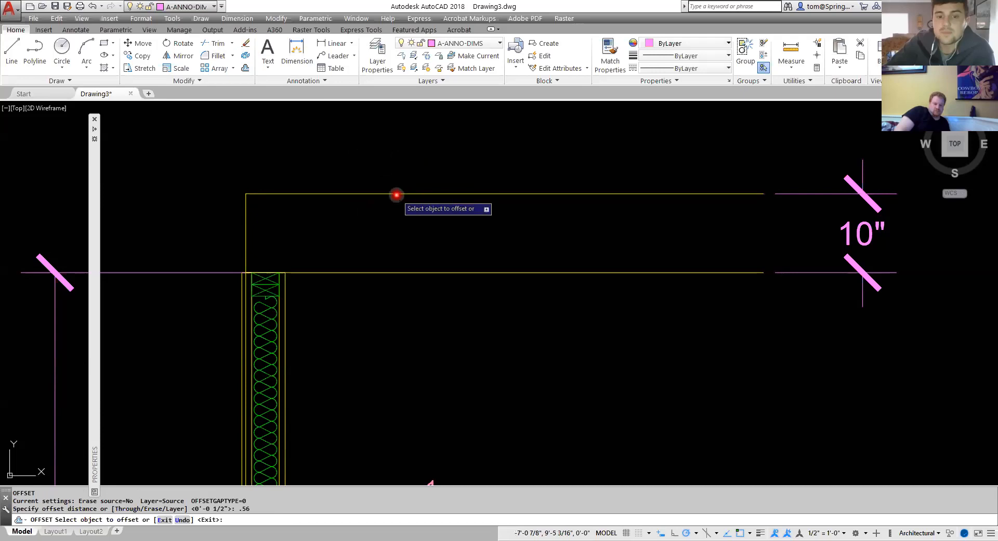
click(400, 193)
click(400, 175)
click(403, 185)
click(405, 168)
key(Escape)
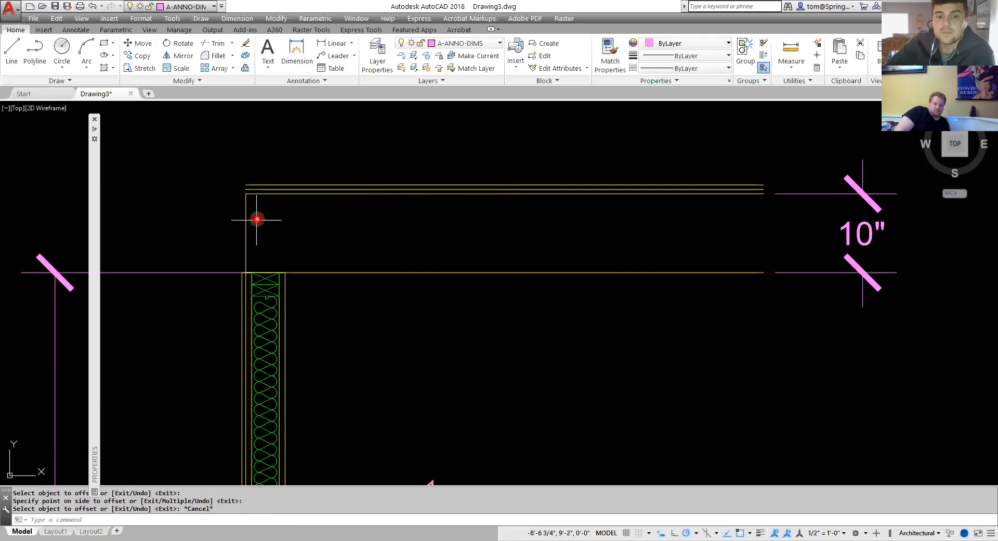
Stretch the top endpoint of the wall's outer vertical line up to the topmost offset line.
scroll(246, 287, up, 4)
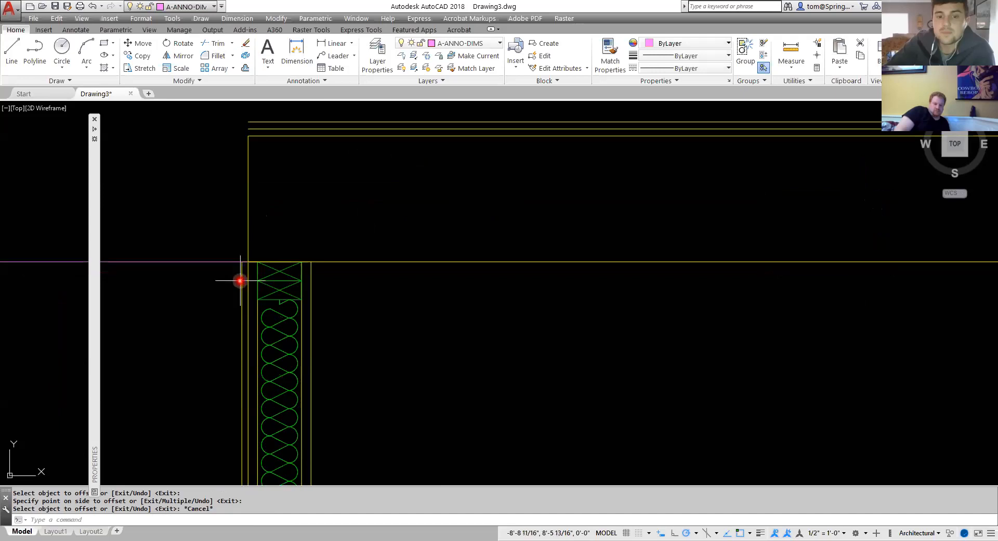
click(241, 281)
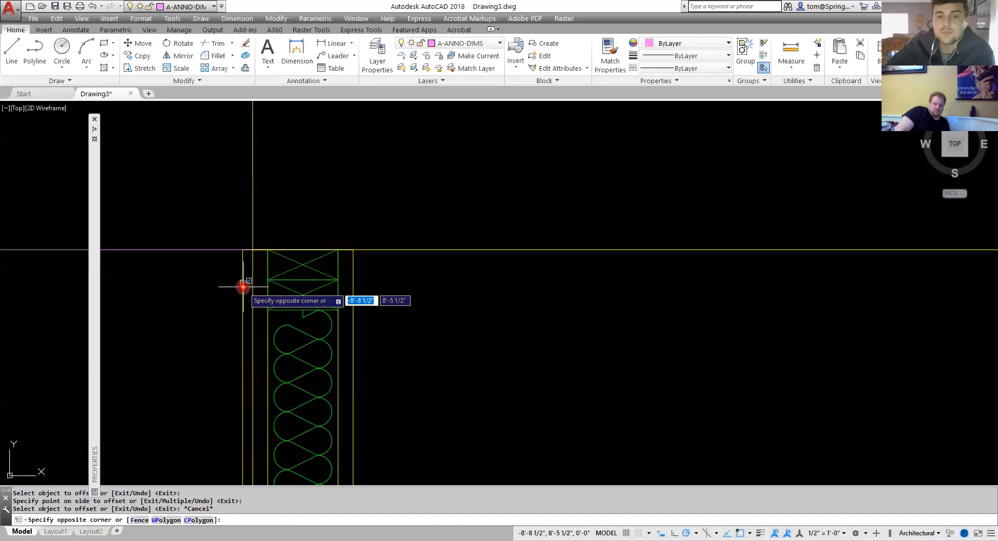
click(243, 286)
click(243, 286)
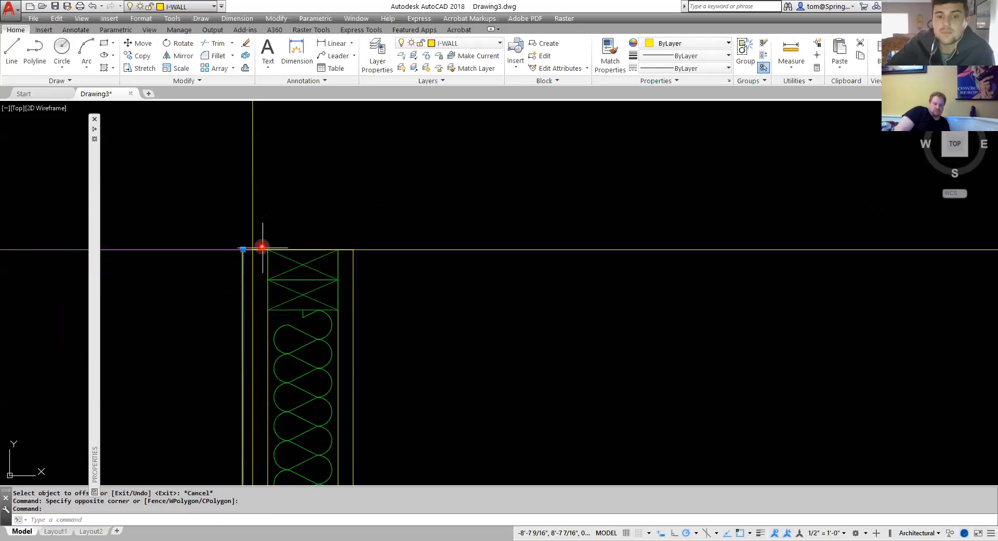
click(242, 249)
scroll(239, 247, down, 3)
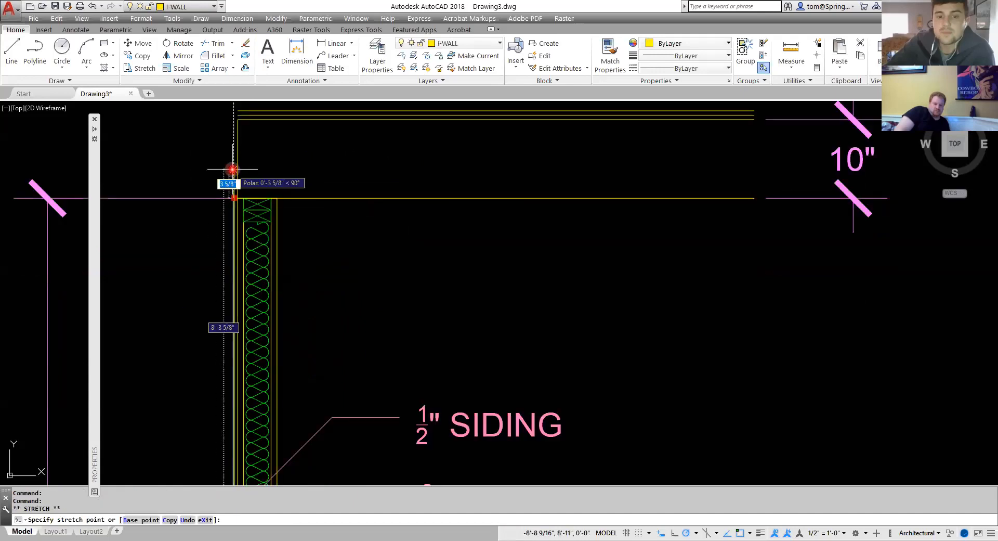
scroll(237, 217, up, 4)
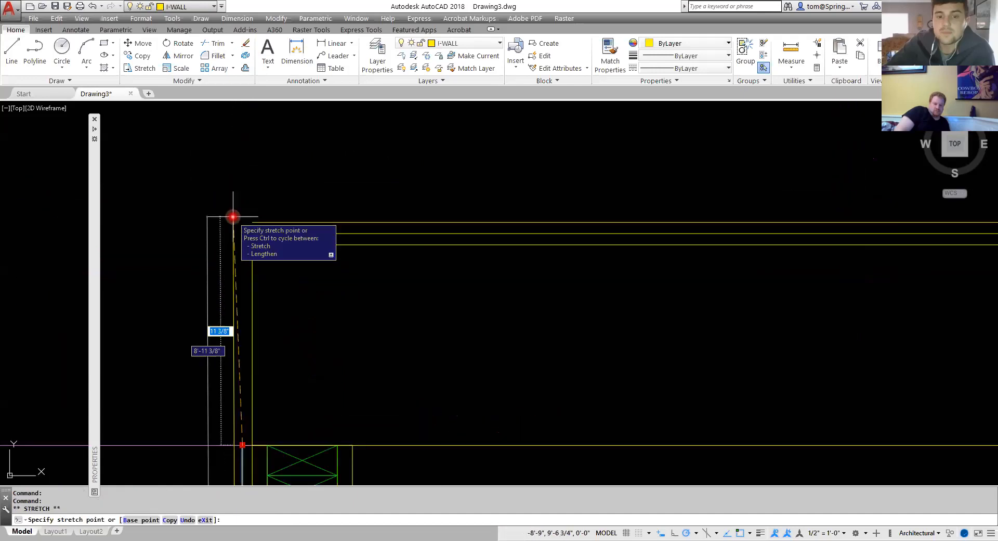
click(242, 221)
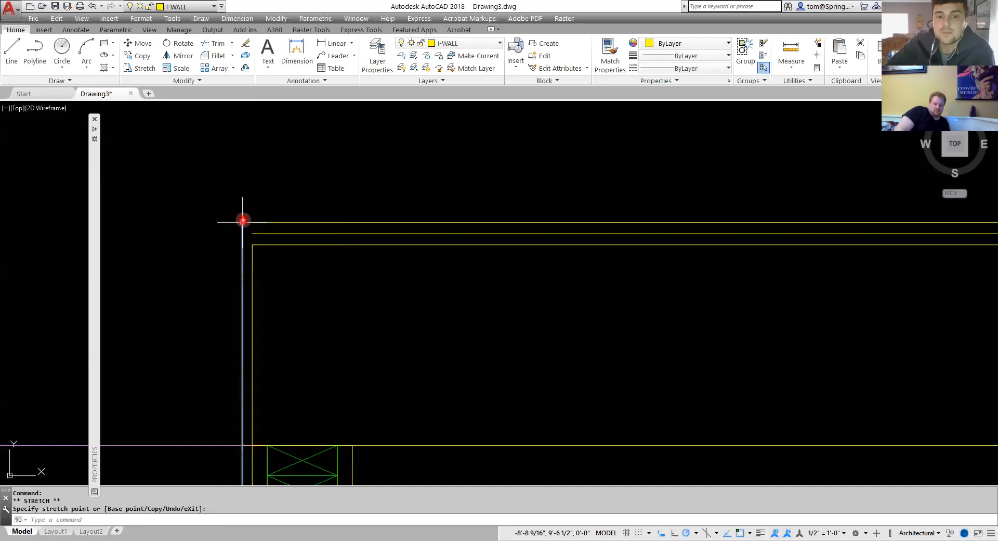
key(Escape)
Stretch the top offset line's left endpoint over to meet the wall's outer vertical line.
click(273, 223)
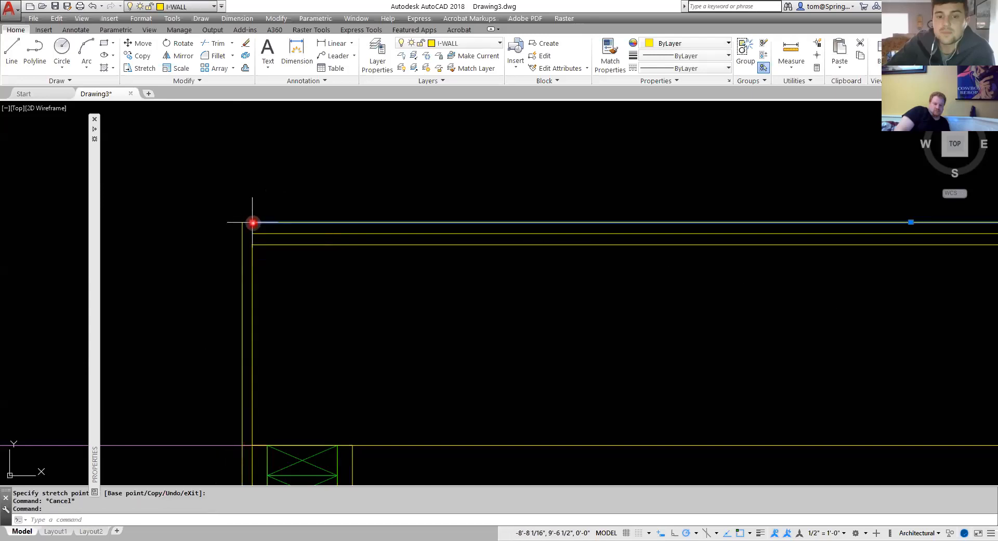
mouse_move(252, 223)
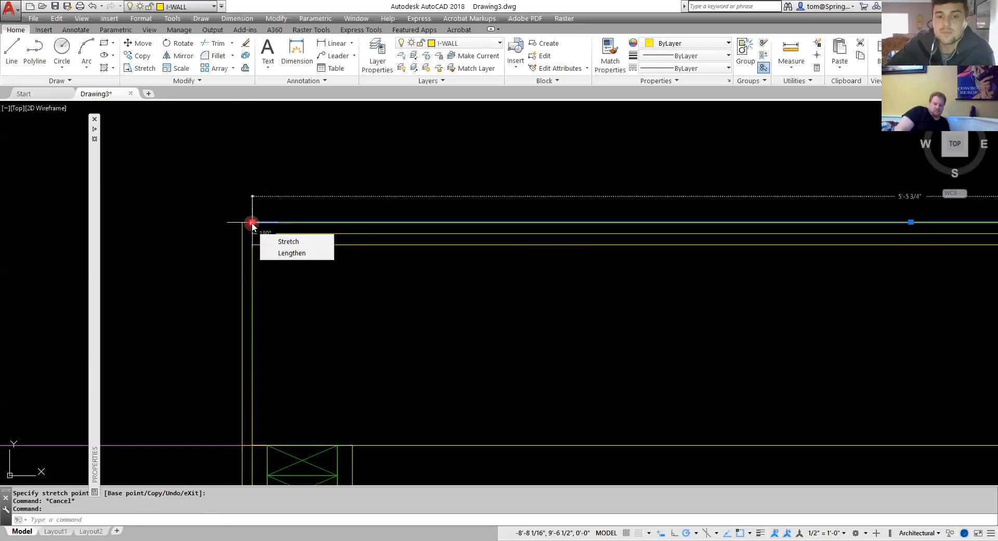
click(253, 285)
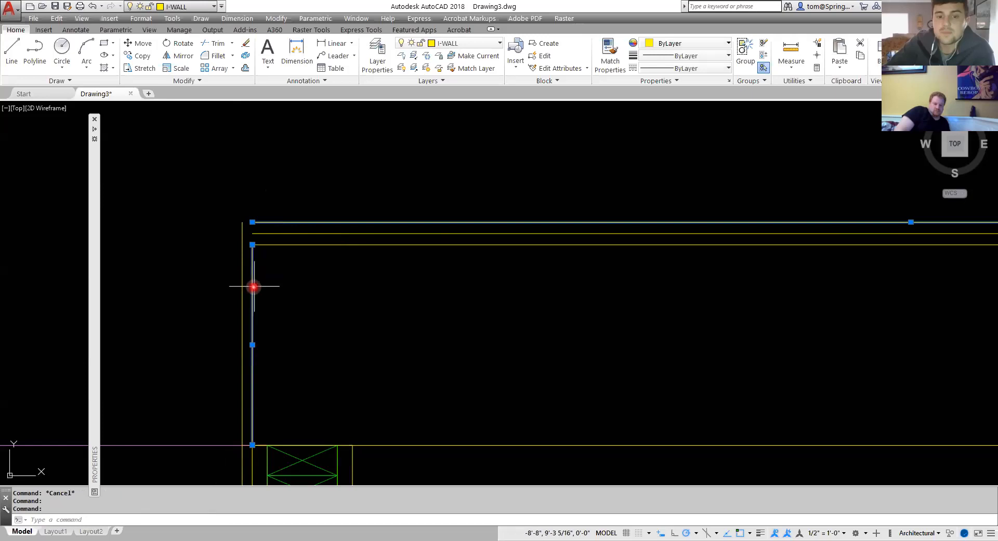
click(252, 245)
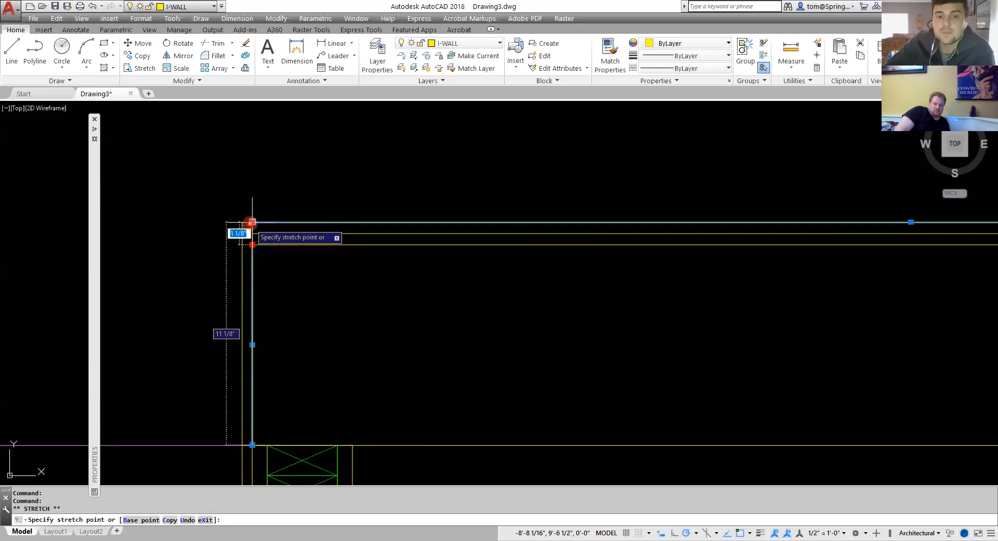
key(Escape)
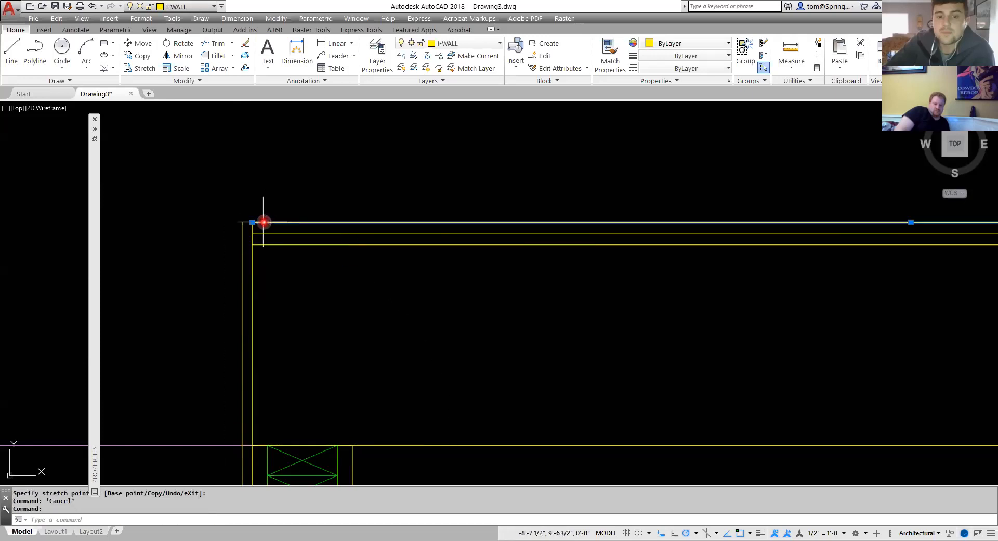
click(252, 221)
click(243, 222)
key(Escape)
scroll(395, 323, down, 4)
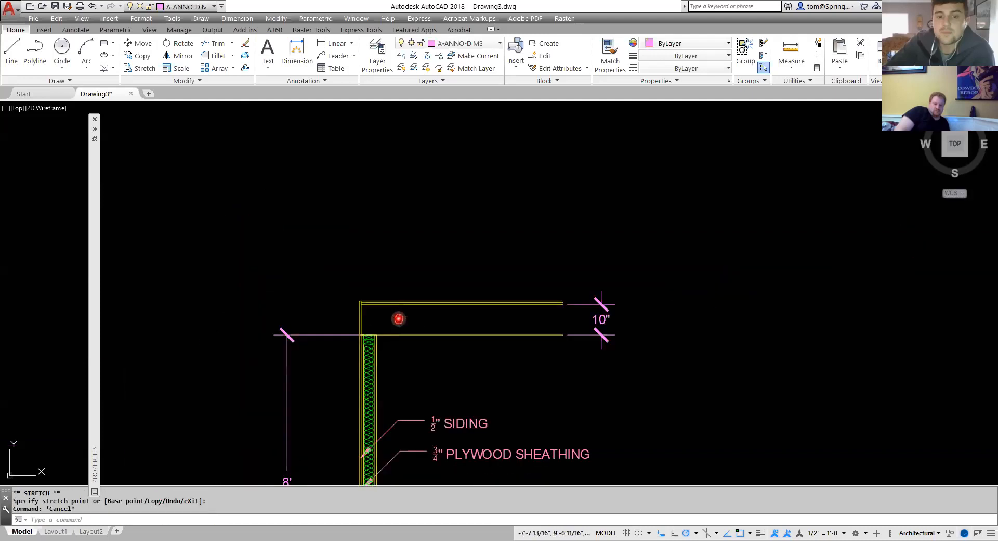
Make G-ANNO-TEXT current and add a leader labeled 1/2" SUBFLOOR pointing to the floor lines above the wall.
middle_drag(394, 323, 345, 258)
scroll(441, 215, up, 4)
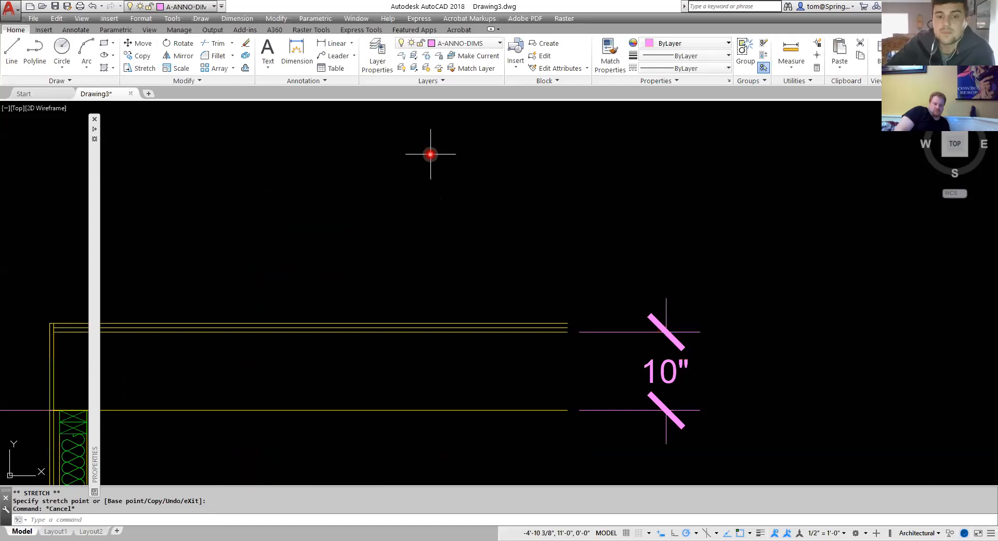
click(501, 43)
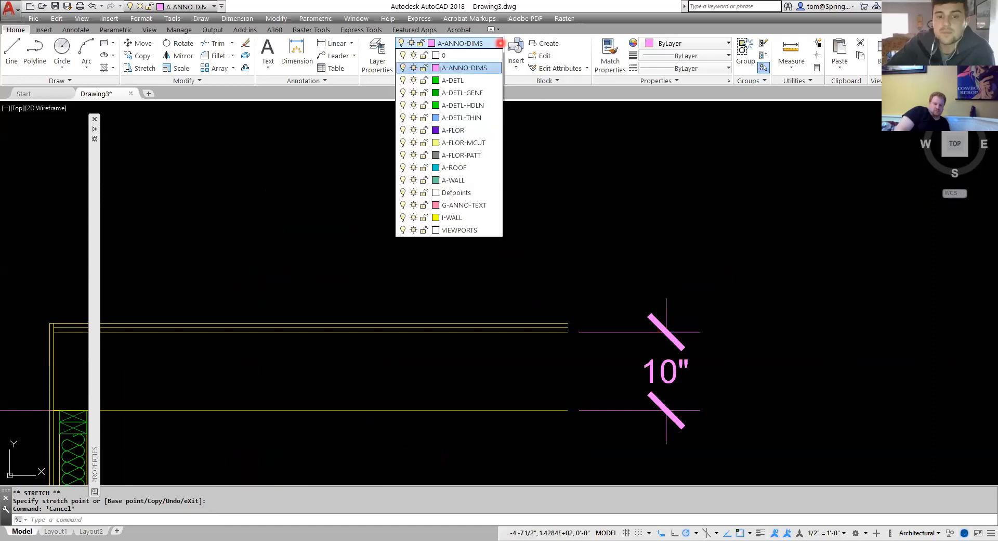
click(483, 204)
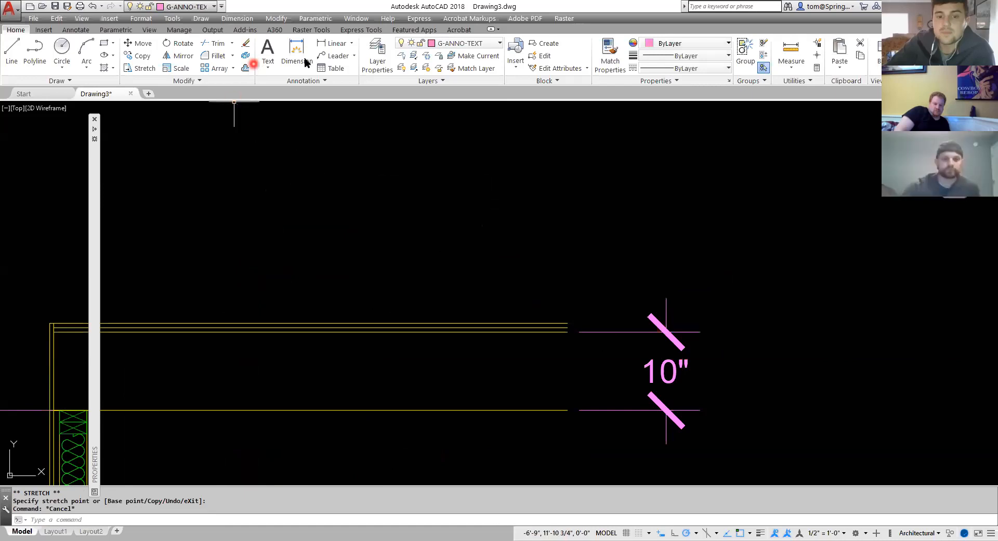
click(318, 56)
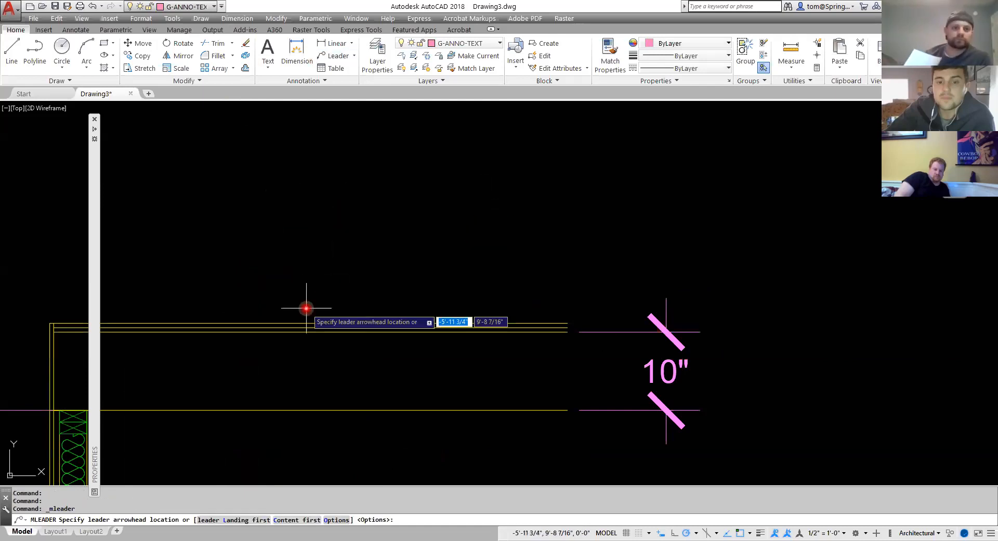
scroll(302, 331, up, 6)
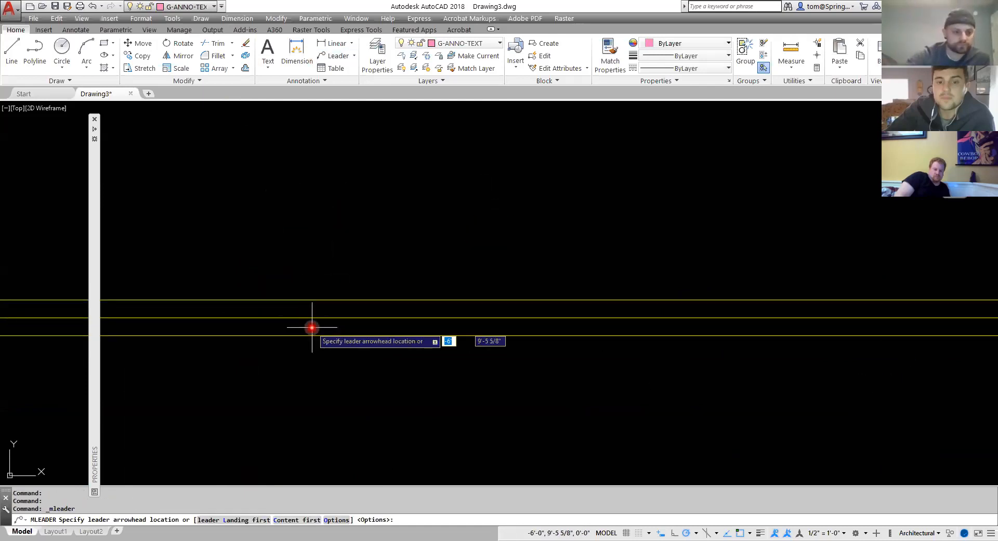
click(312, 327)
scroll(461, 205, down, 9)
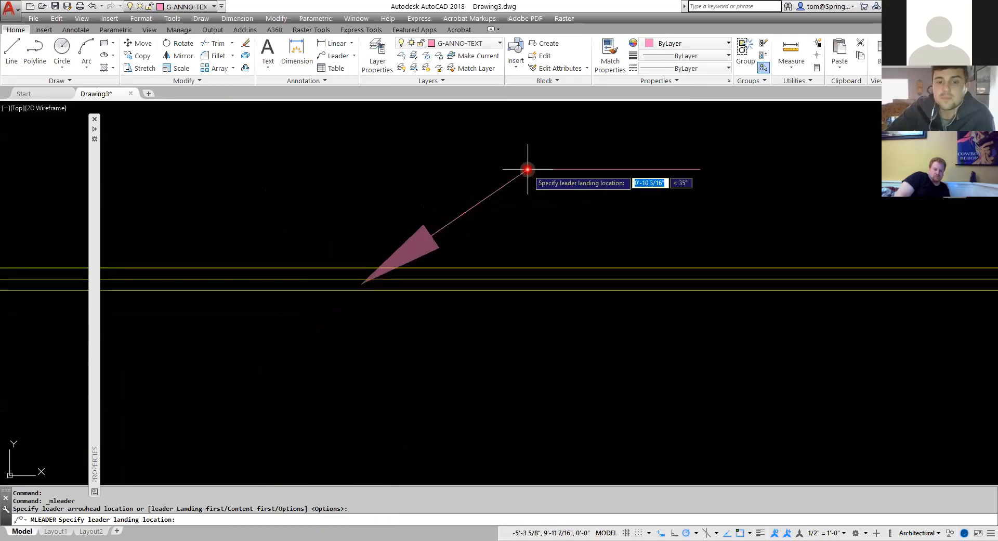
middle_drag(551, 156, 448, 232)
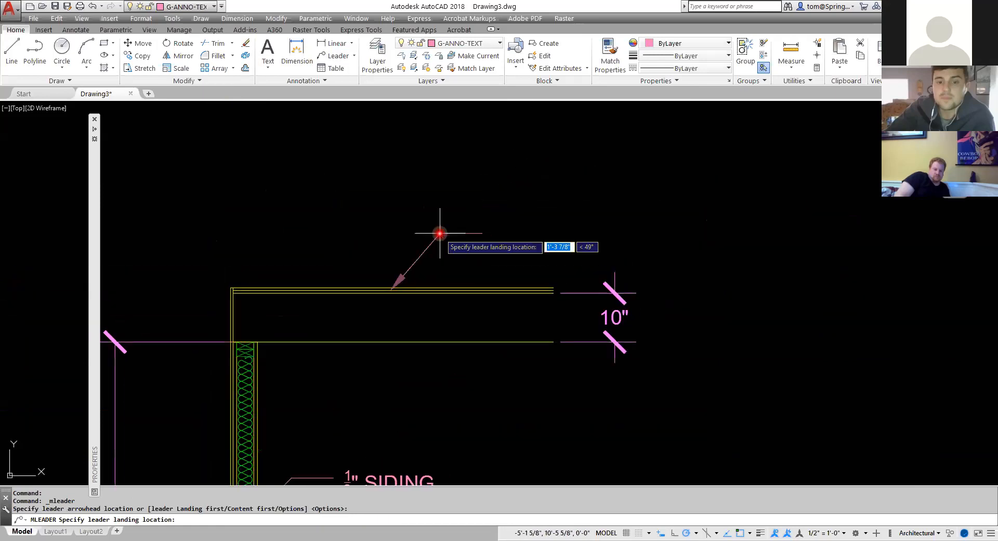
click(471, 234)
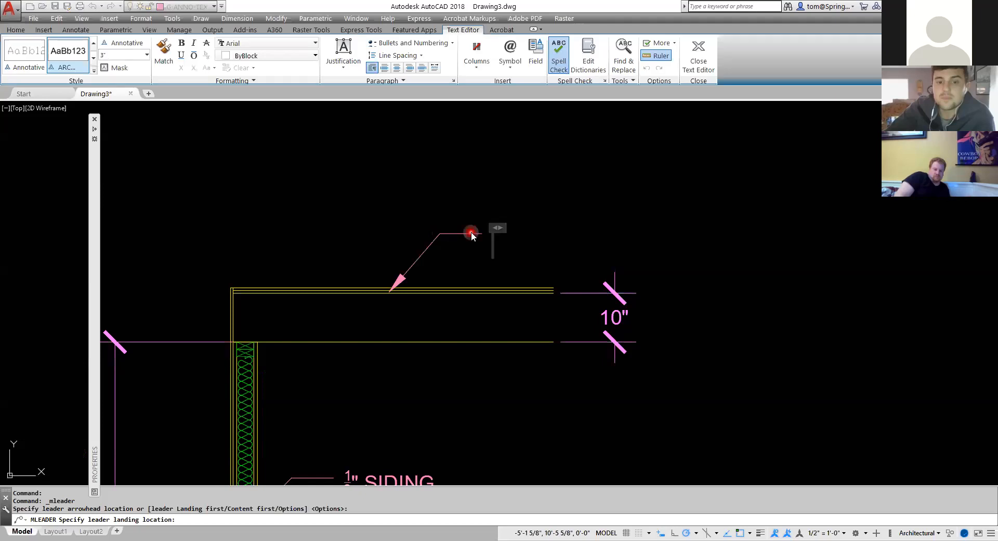
text(1/2" SUBFLOOR)
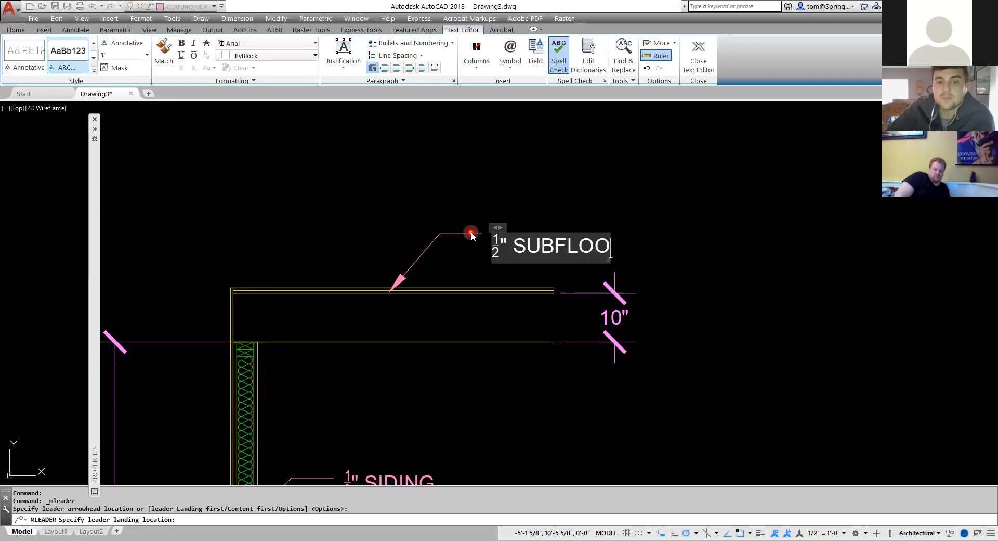
click(474, 214)
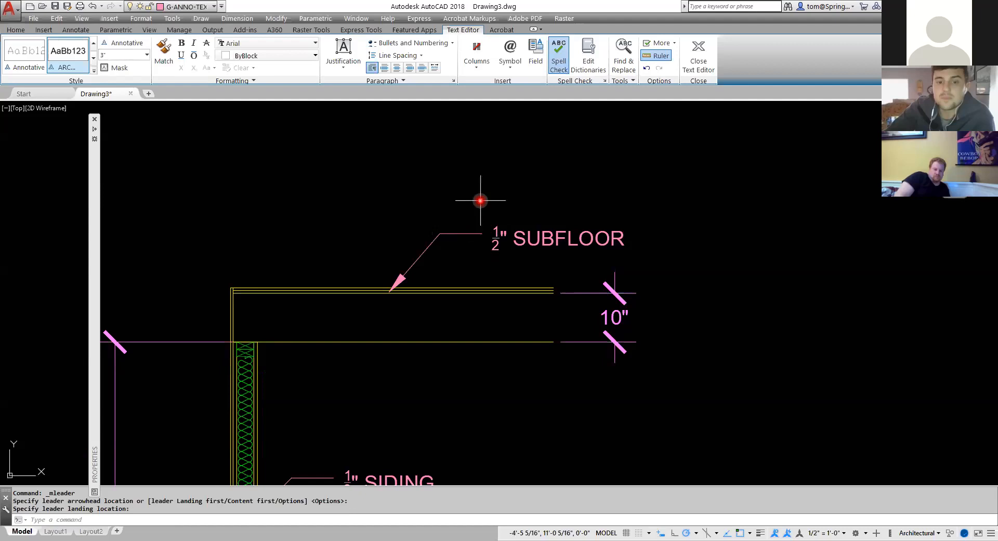
right_click(362, 193)
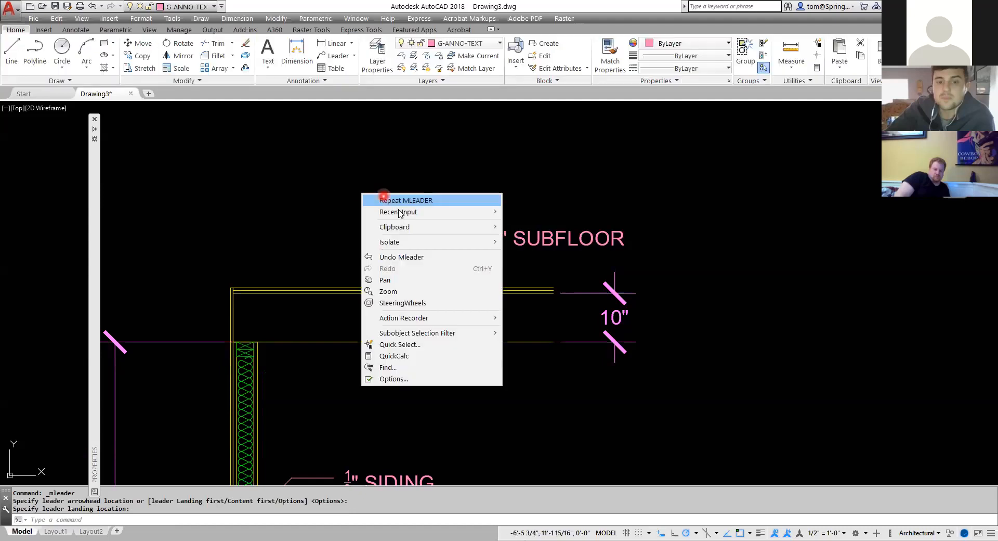
click(382, 198)
scroll(359, 287, up, 6)
click(390, 290)
scroll(437, 212, down, 5)
key(Escape)
Add a second leader, with object snap off, labeled 1/2" FINISH FLOOR pointing to the topmost floor line.
right_click(441, 194)
click(458, 198)
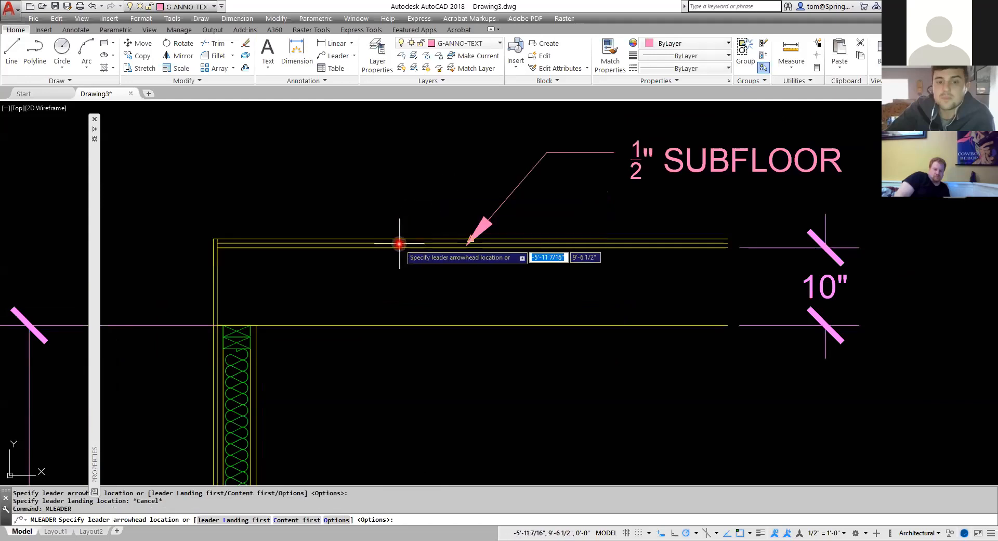
scroll(396, 243, up, 2)
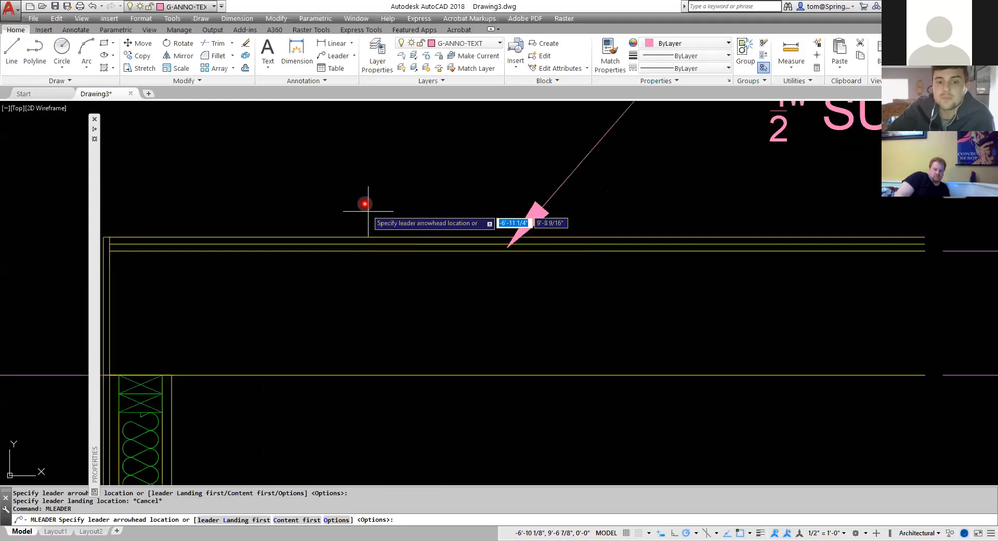
shift+right_click(350, 237)
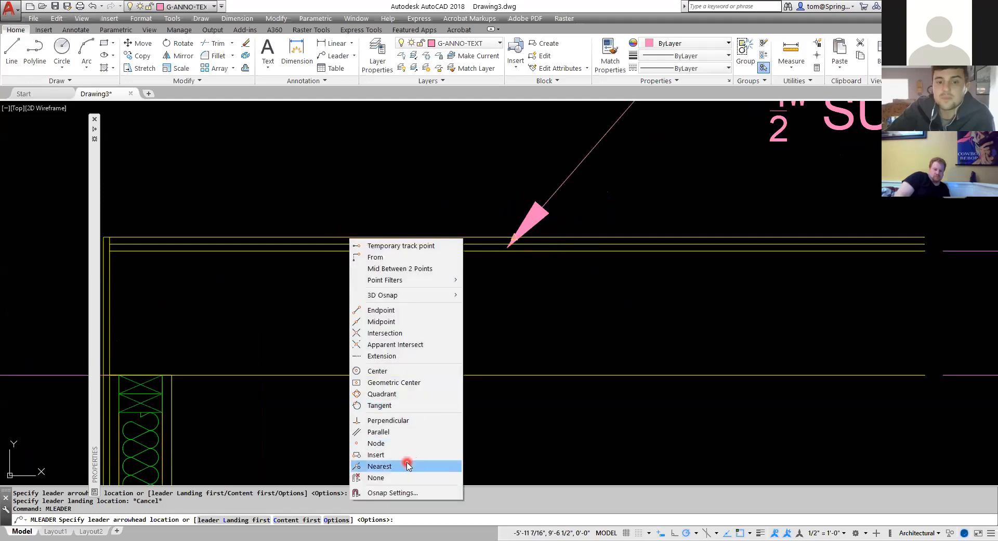
click(405, 477)
scroll(423, 239, up, 3)
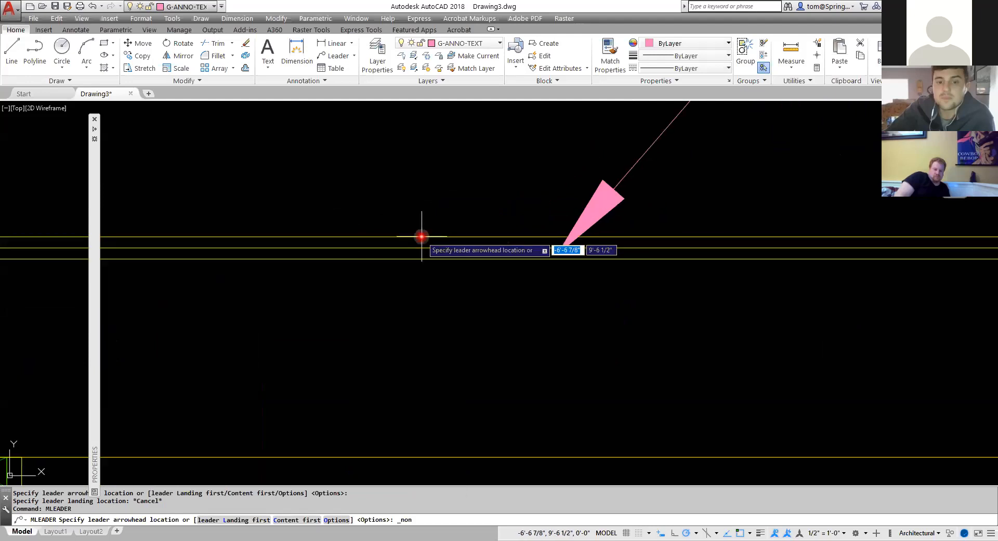
click(375, 248)
scroll(474, 167, down, 4)
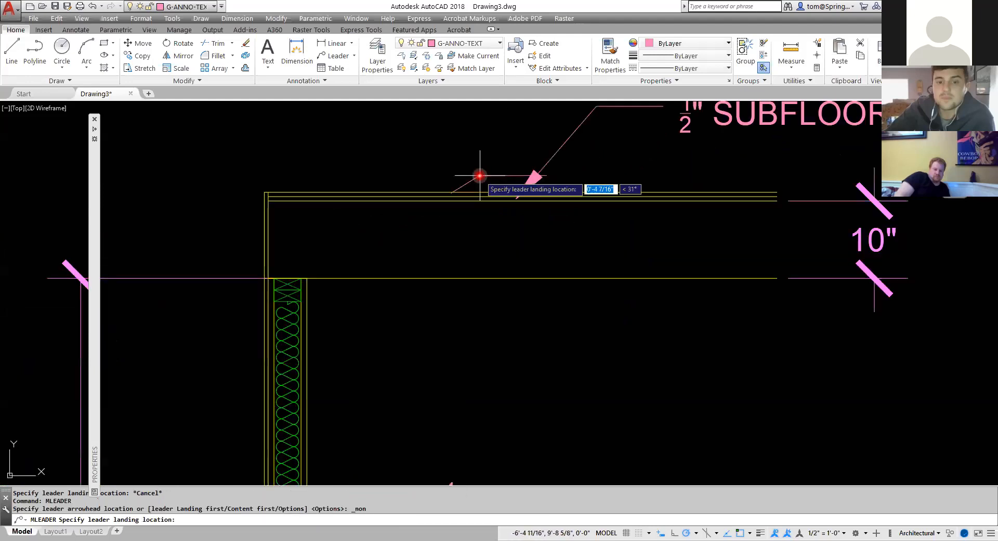
middle_drag(460, 176, 364, 298)
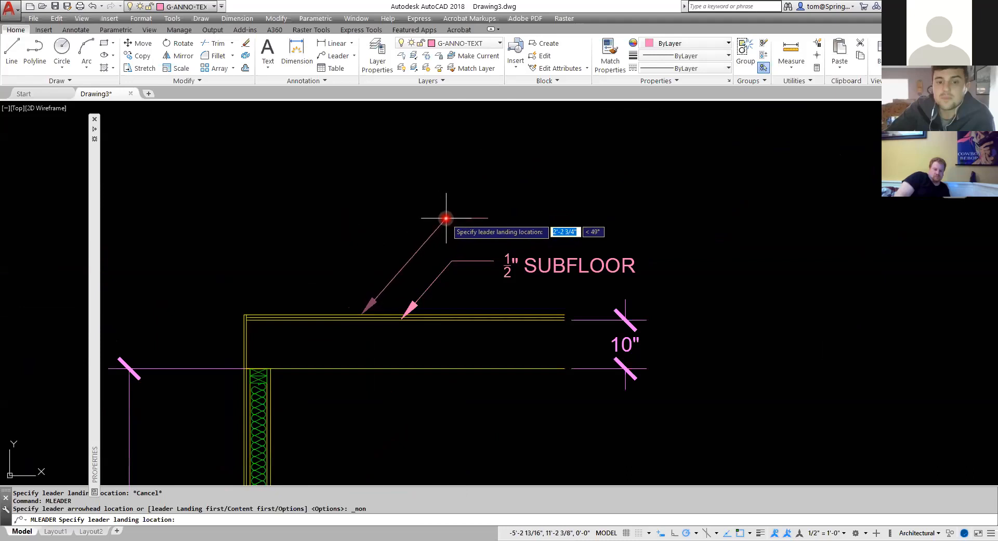
click(451, 260)
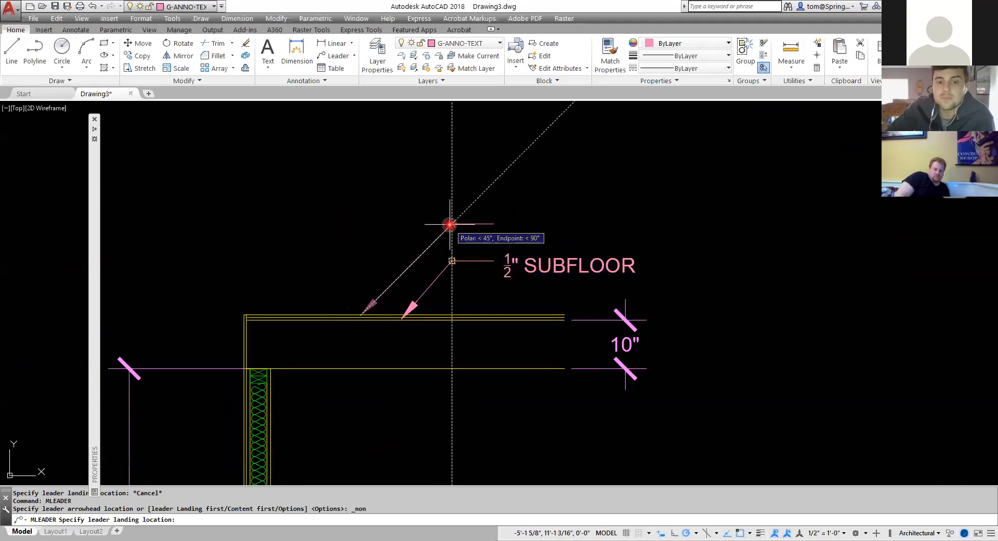
click(450, 224)
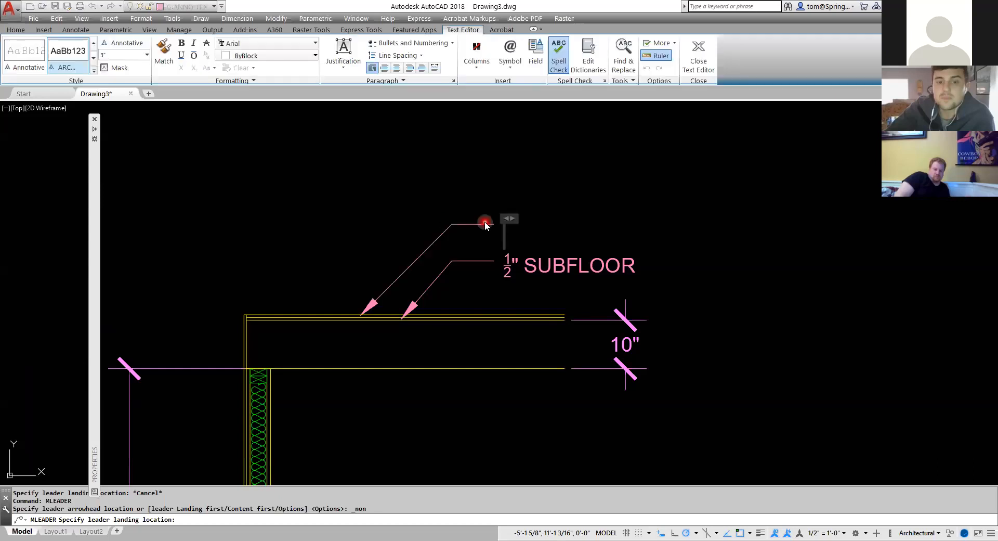
text(1/2" FINI)
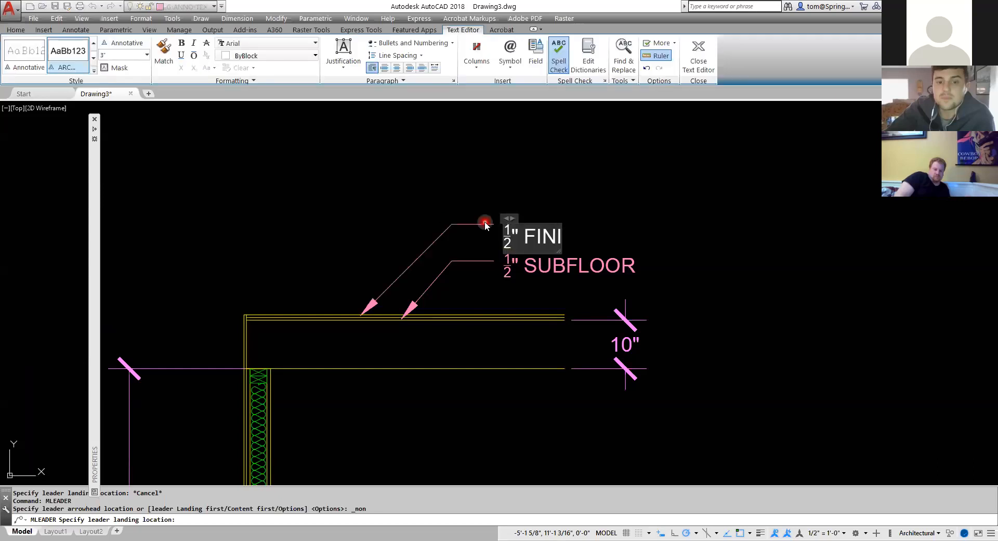
text(SH FLOOR)
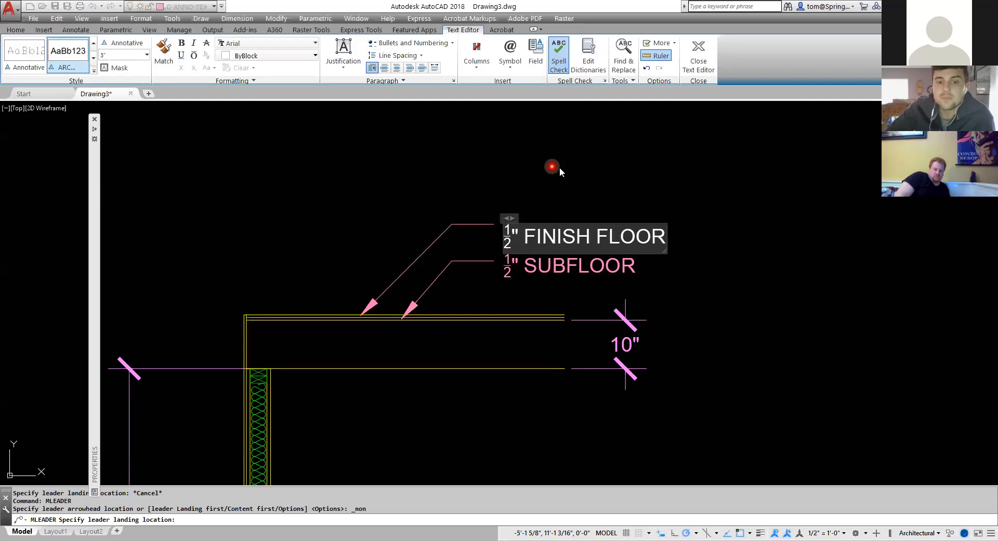
click(561, 172)
key(Escape)
Draw a 0.5" vertical line upward from the top-left corner of the floor lines.
scroll(703, 264, down, 4)
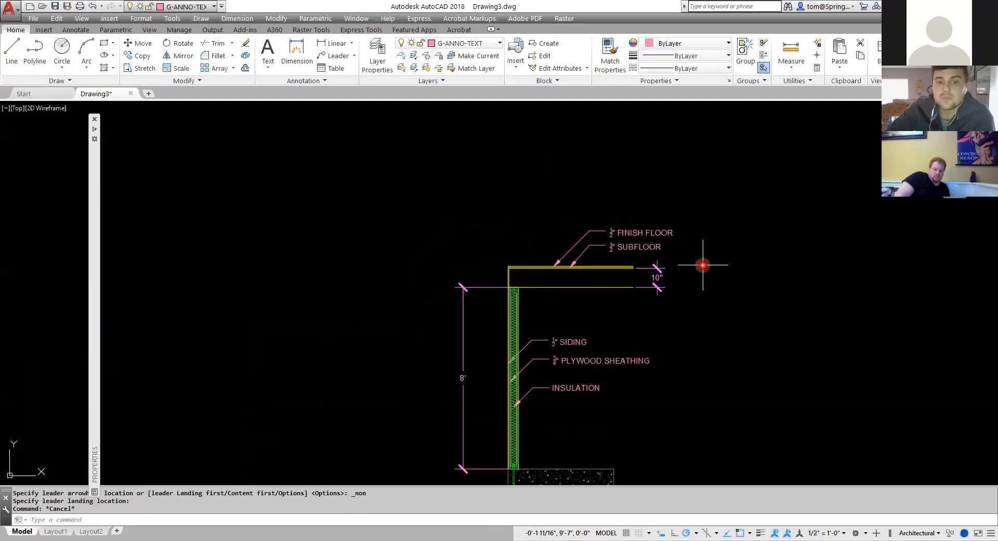
middle_drag(702, 265, 619, 271)
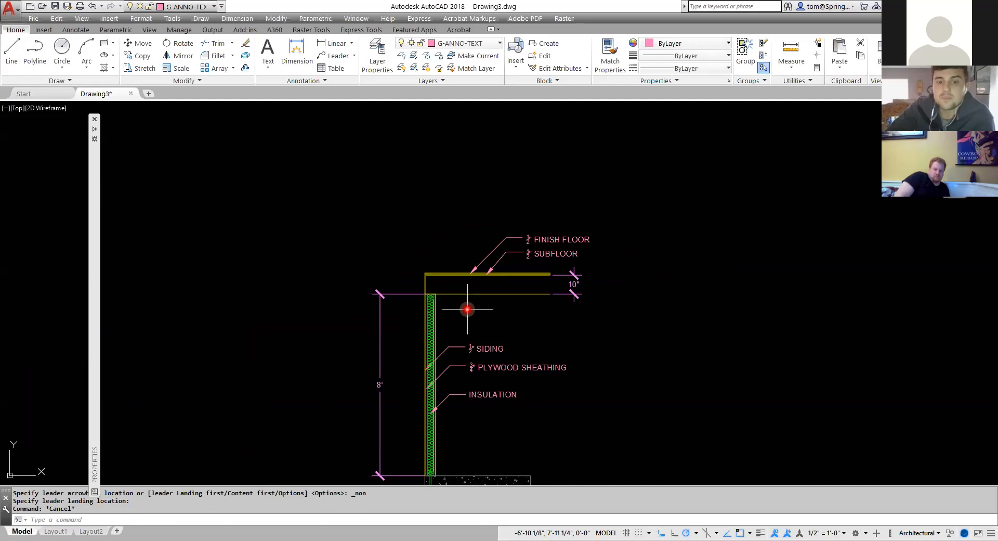
key(Escape)
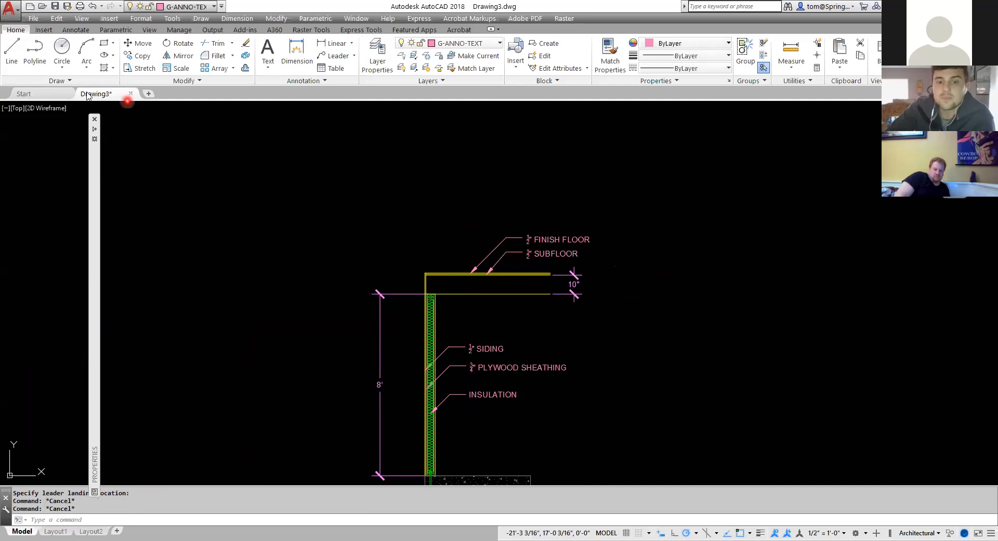
click(12, 49)
scroll(434, 260, up, 6)
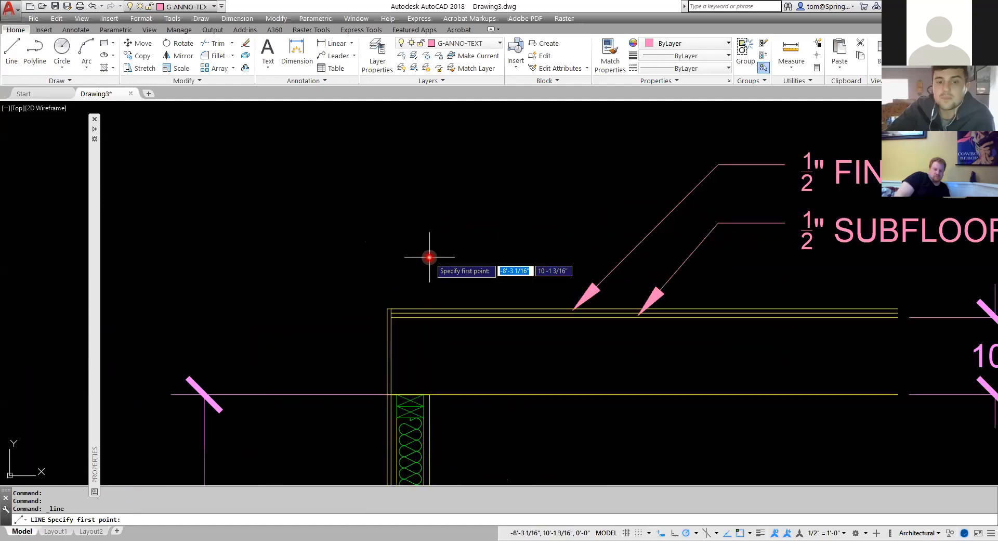
click(387, 309)
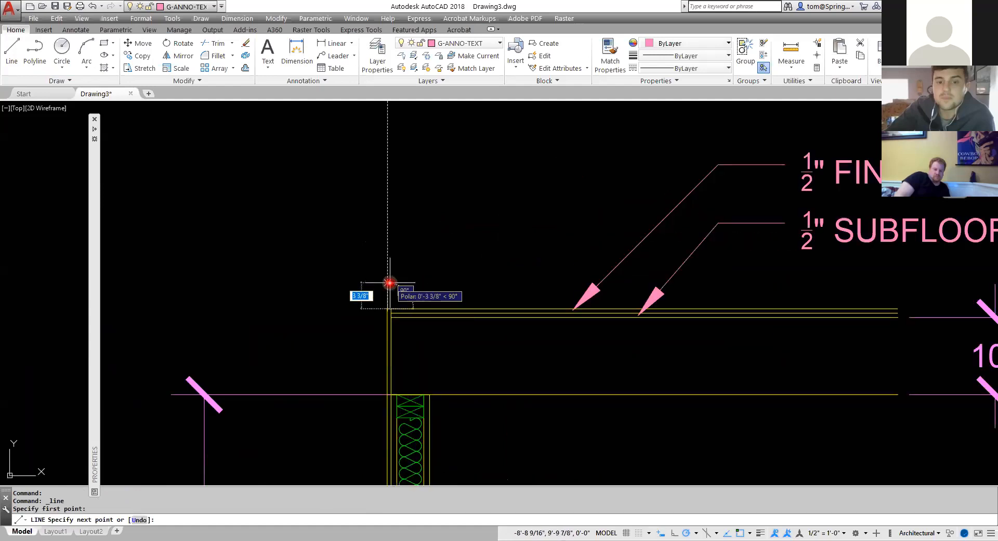
text(.5)
key(Return)
key(Escape)
Move the new short vertical line onto the I-WALL layer.
scroll(390, 318, up, 4)
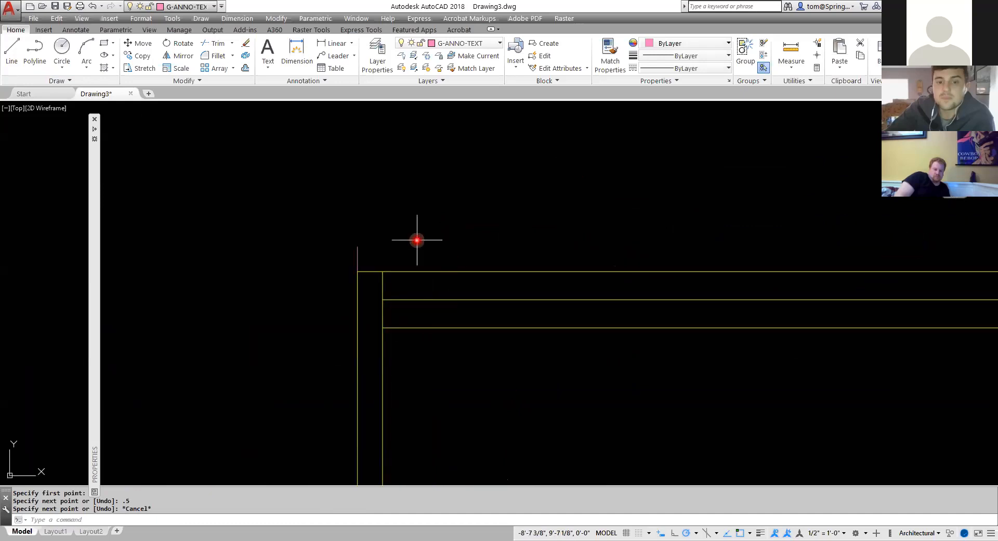
click(370, 230)
click(345, 261)
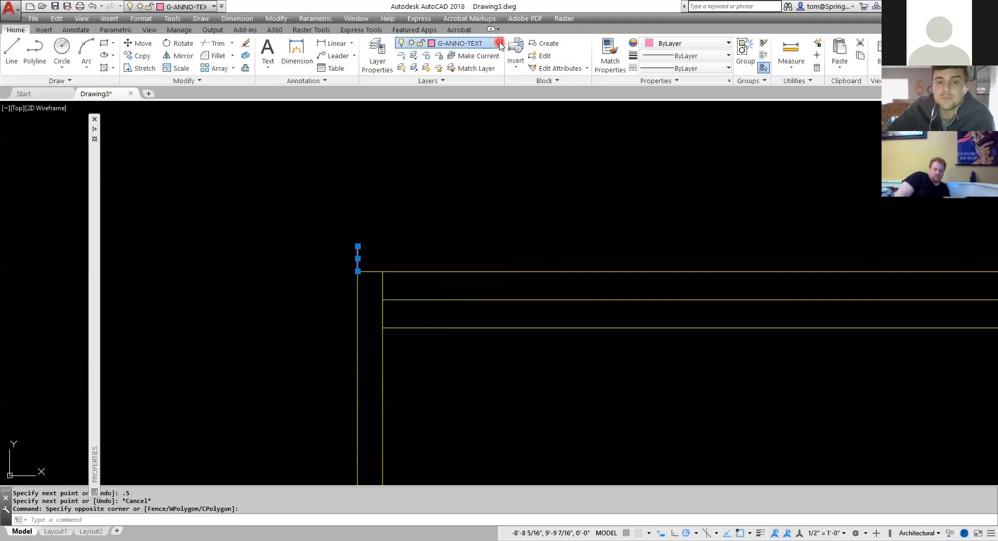
click(462, 43)
click(455, 223)
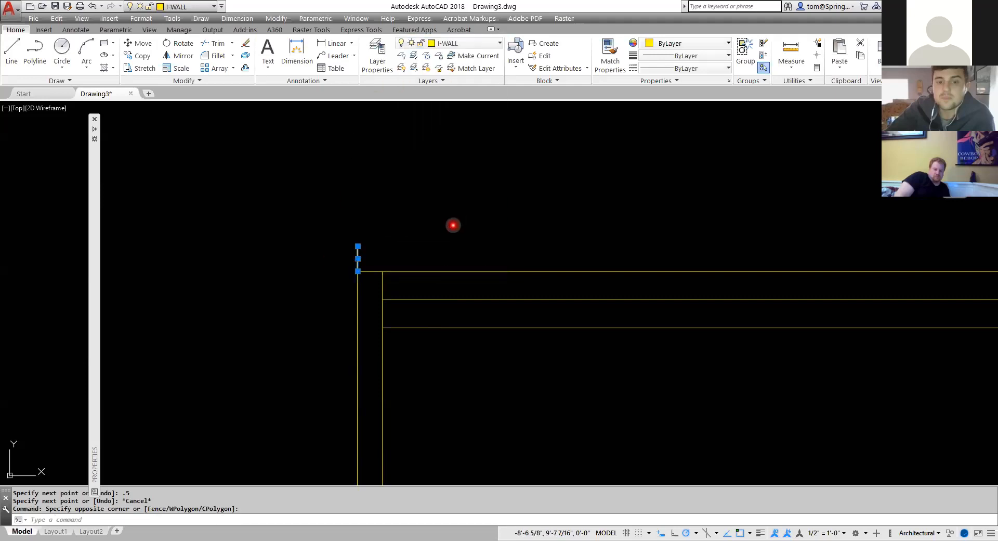
Draw a 12" line at 37° upward from the top-left corner of the floor lines.
key(Escape)
scroll(455, 224, down, 5)
scroll(454, 224, down, 3)
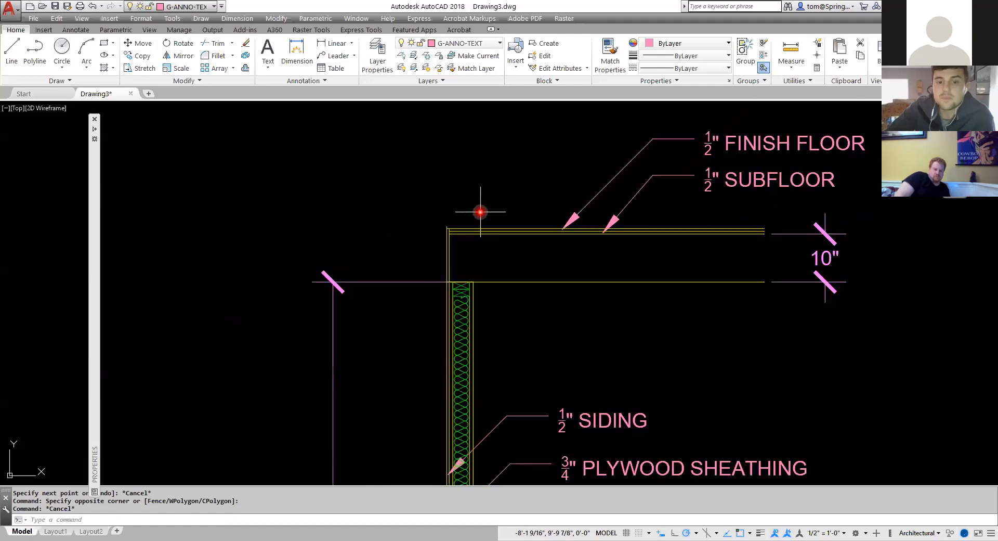
middle_drag(478, 211, 392, 312)
scroll(392, 313, down, 1)
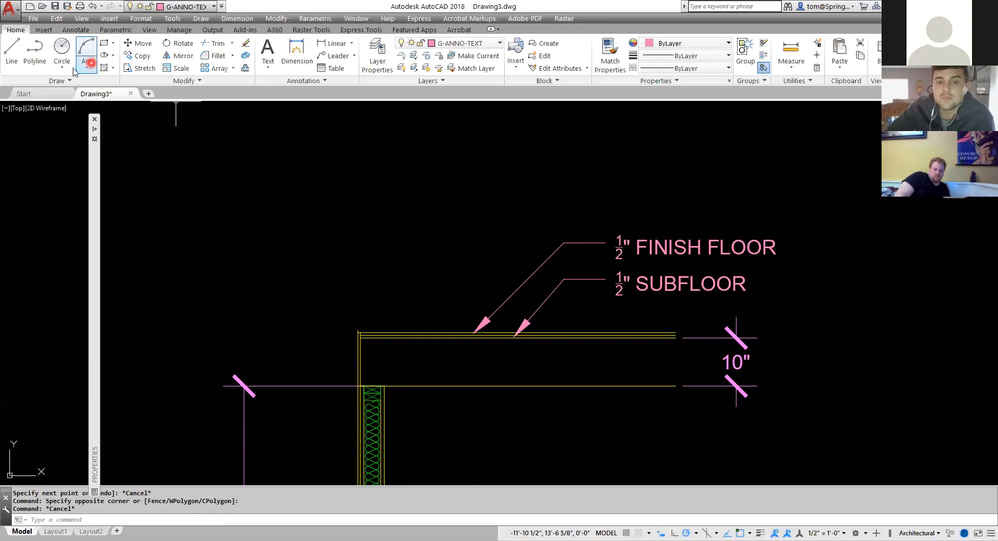
click(10, 49)
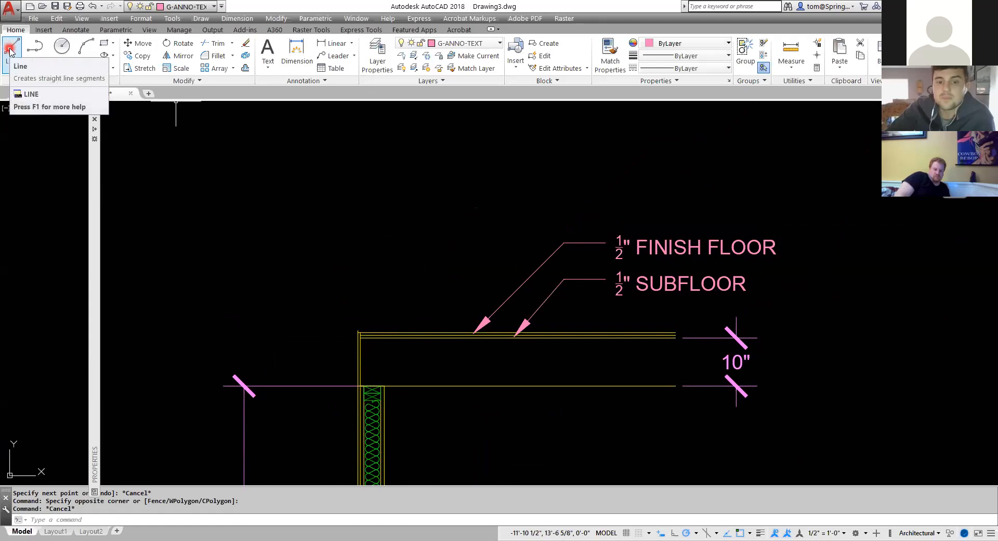
click(10, 49)
scroll(411, 318, up, 4)
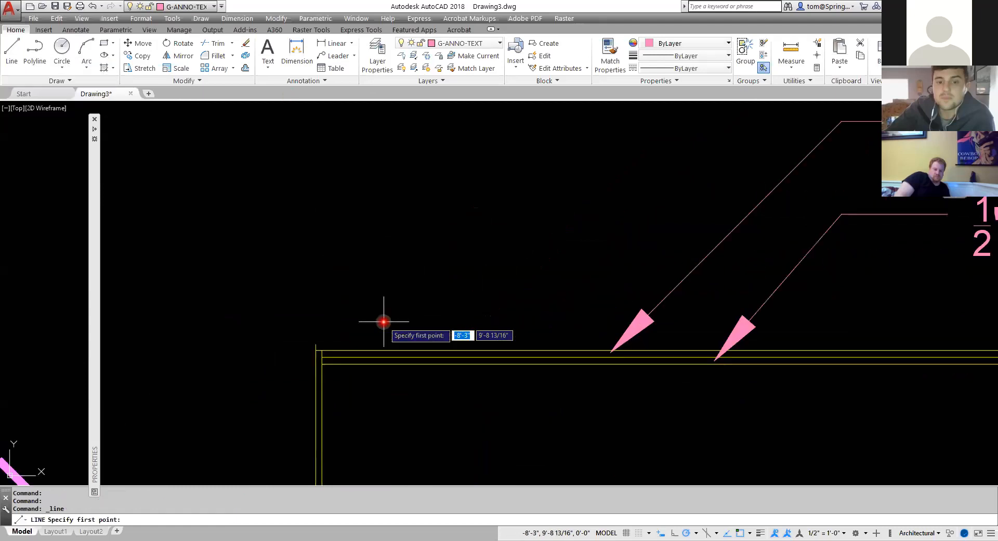
click(316, 344)
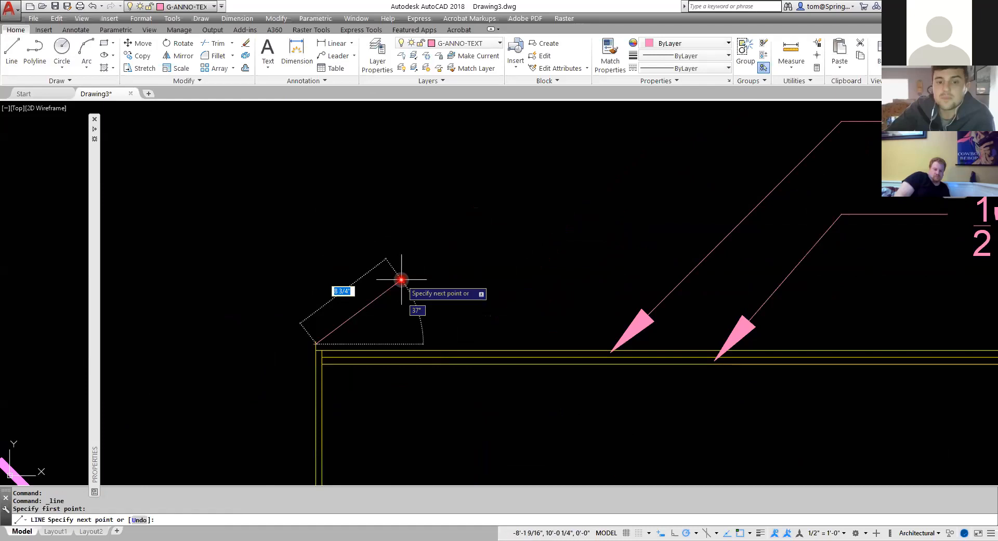
text(12)
key(Tab)
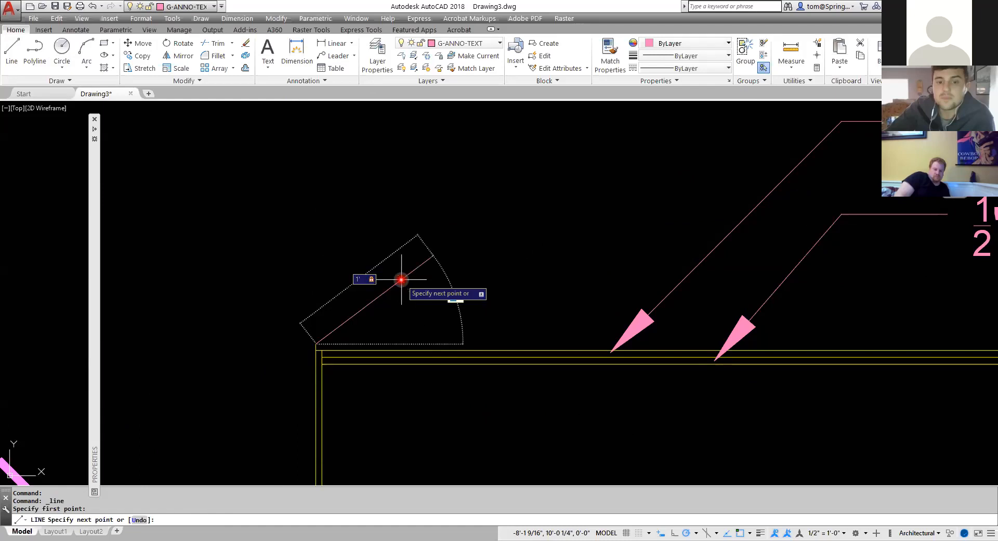
text(37)
key(Return)
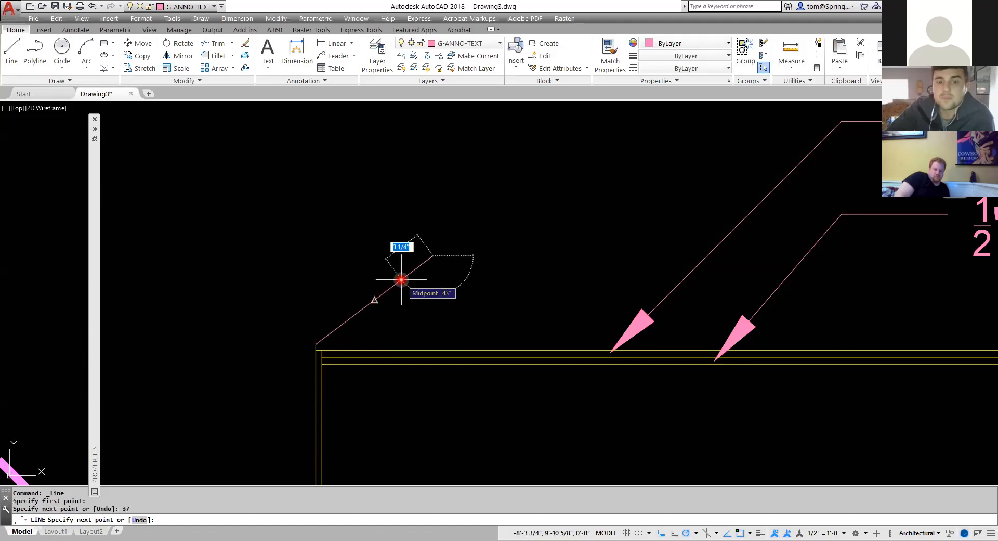
key(Escape)
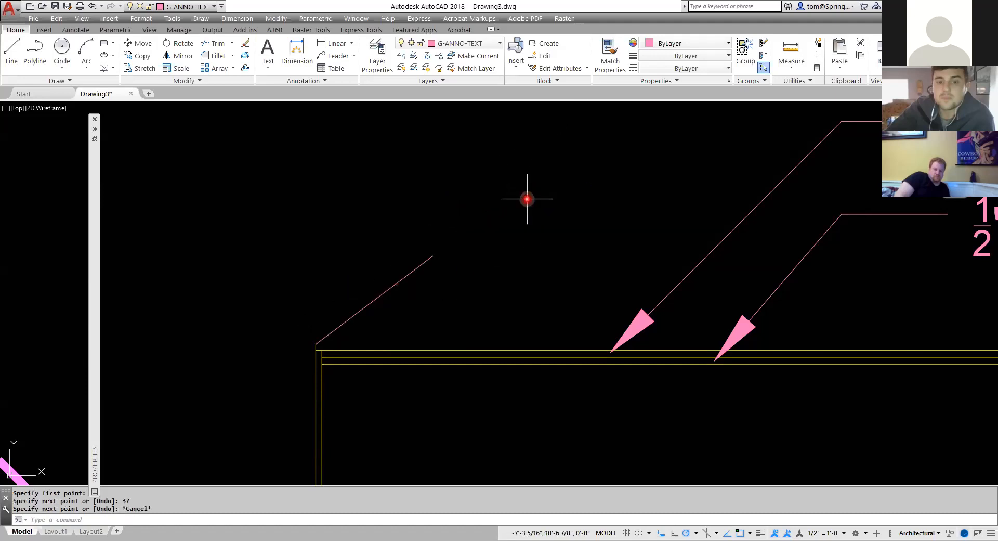
Inspect the new sloped line's properties.
click(404, 276)
right_click(404, 276)
click(446, 511)
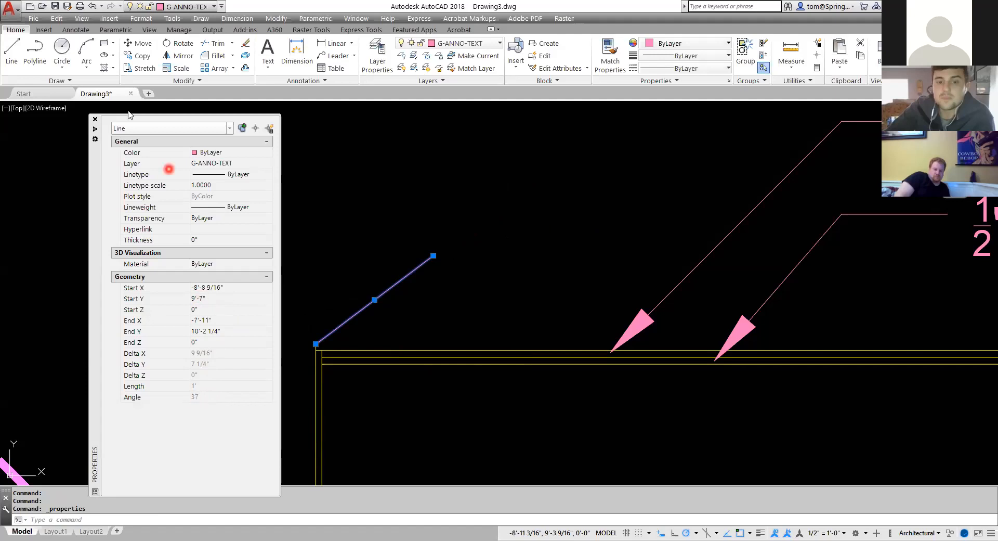
click(95, 123)
scroll(485, 283, down, 5)
key(Escape)
key(Escape)
Stretch the sloped line's upper endpoint to lengthen it to about 5 feet along its 37° angle.
mouse_move(485, 282)
middle_down()
mouse_move(340, 294)
mouse_move(347, 341)
middle_up()
click(329, 335)
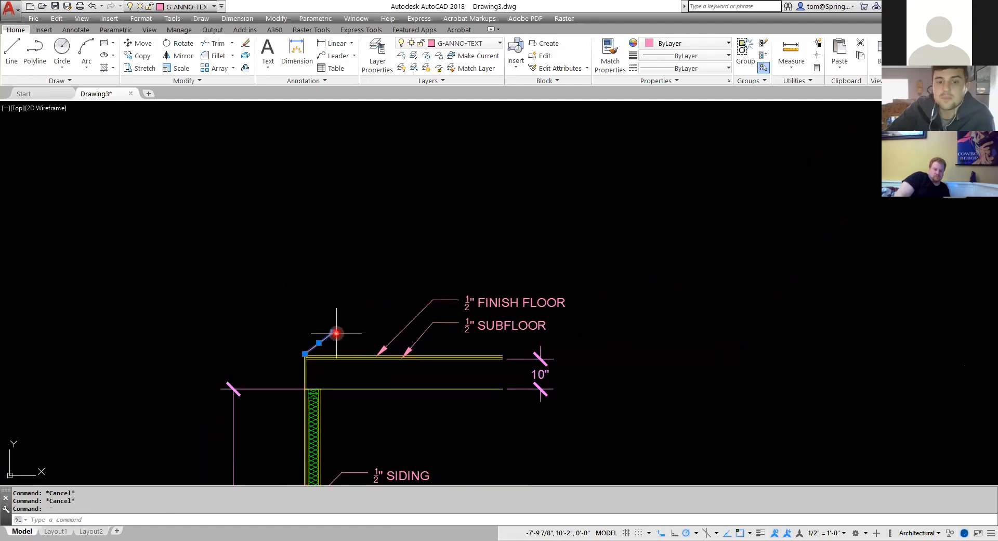
click(334, 331)
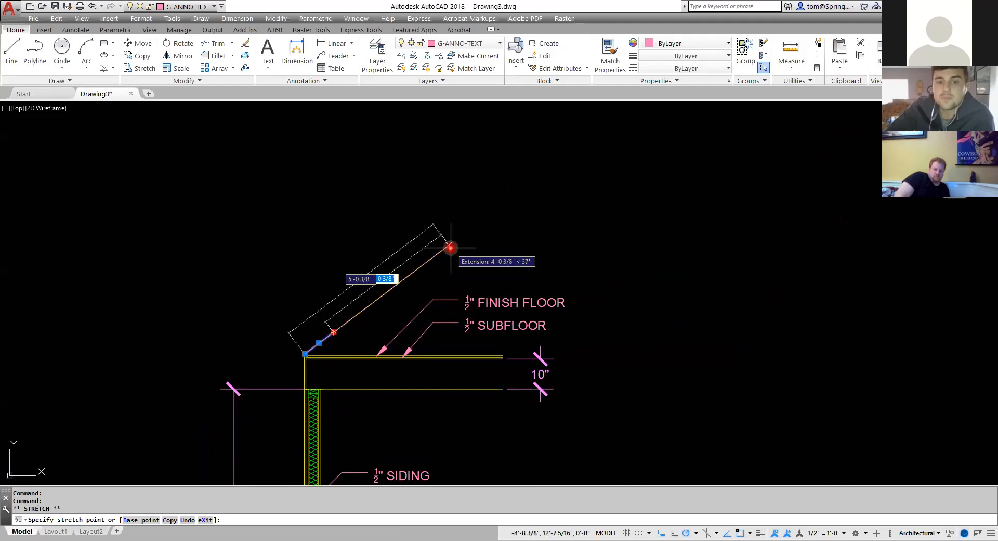
click(450, 248)
key(Escape)
Offset the sloped line 7.5" upward.
scroll(382, 321, up, 2)
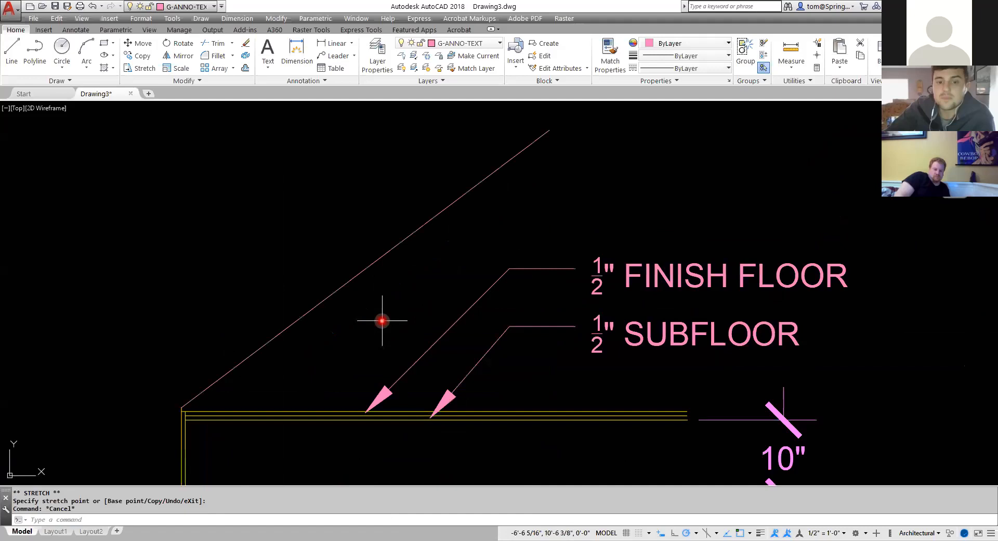
middle_drag(382, 320, 433, 307)
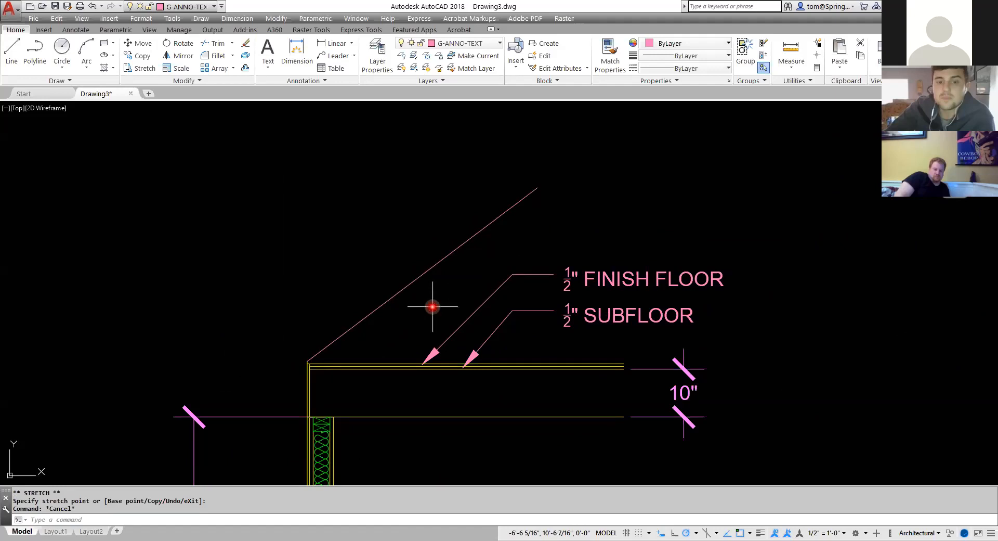
text(o)
key(Return)
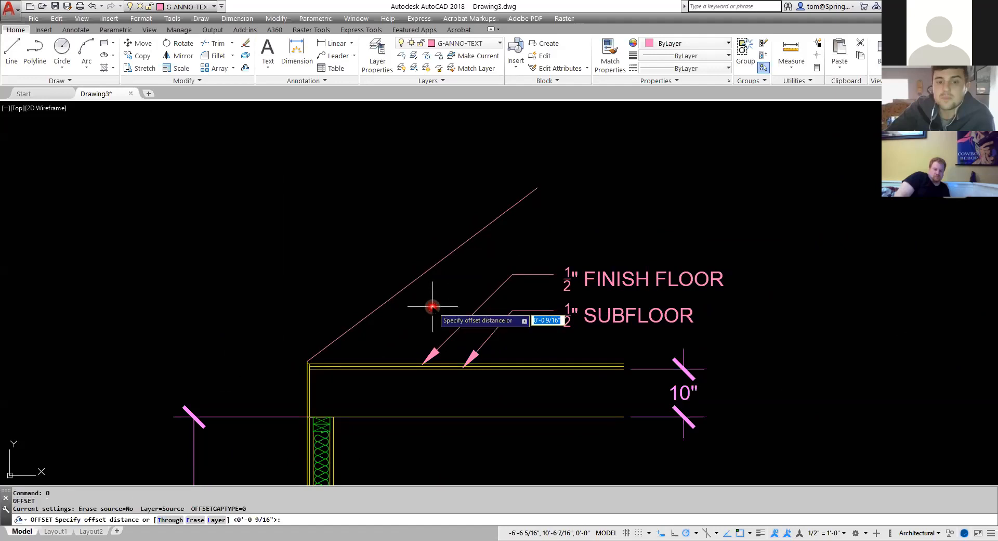
text(7.5)
key(Return)
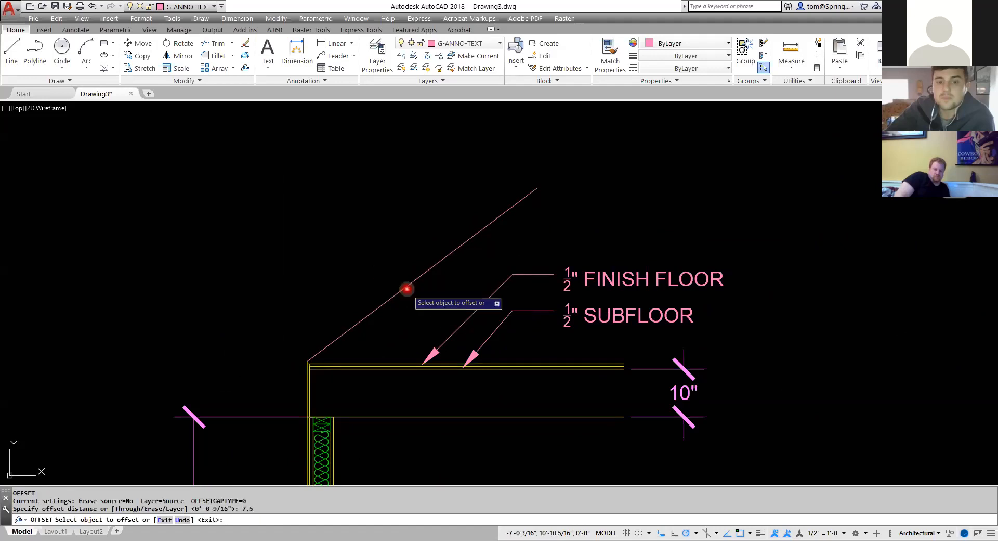
click(406, 287)
click(388, 267)
key(Escape)
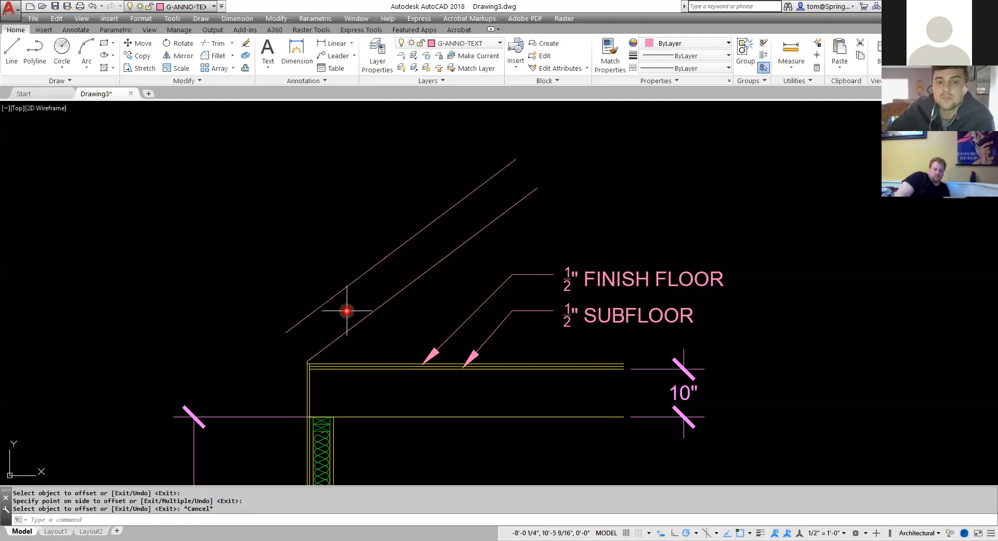
Draw a 1'3" horizontal line leftward from the top-left corner of the floor lines.
scroll(299, 353, down, 2)
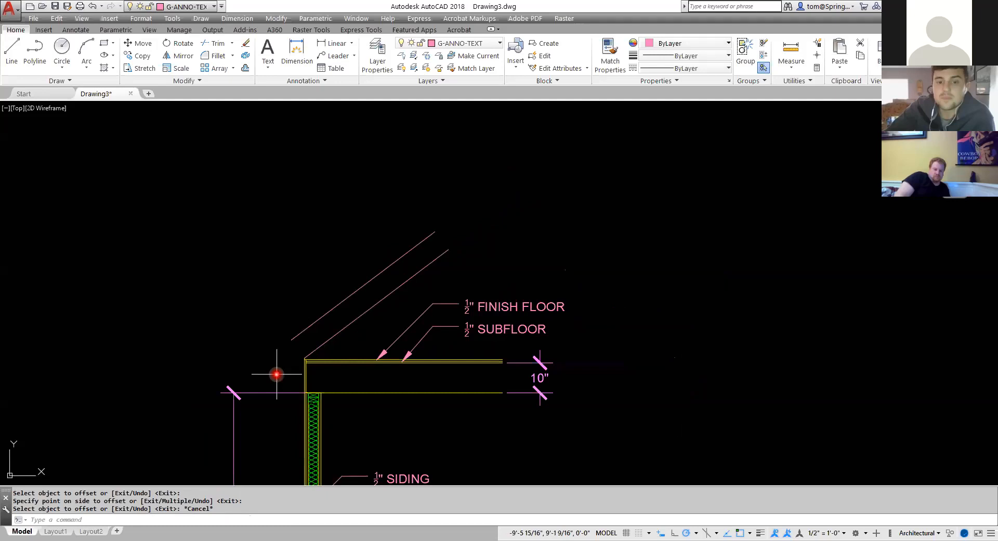
scroll(278, 394, up, 4)
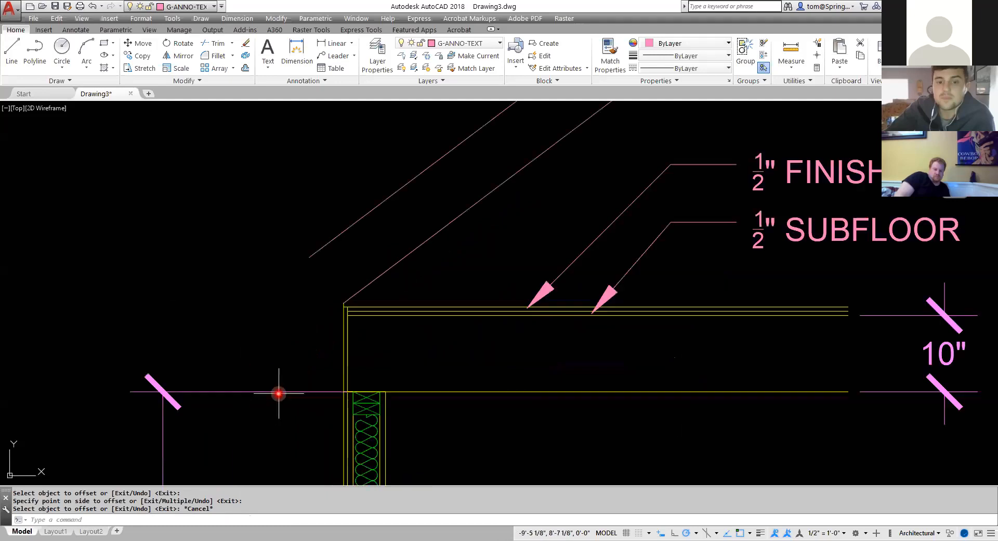
click(18, 60)
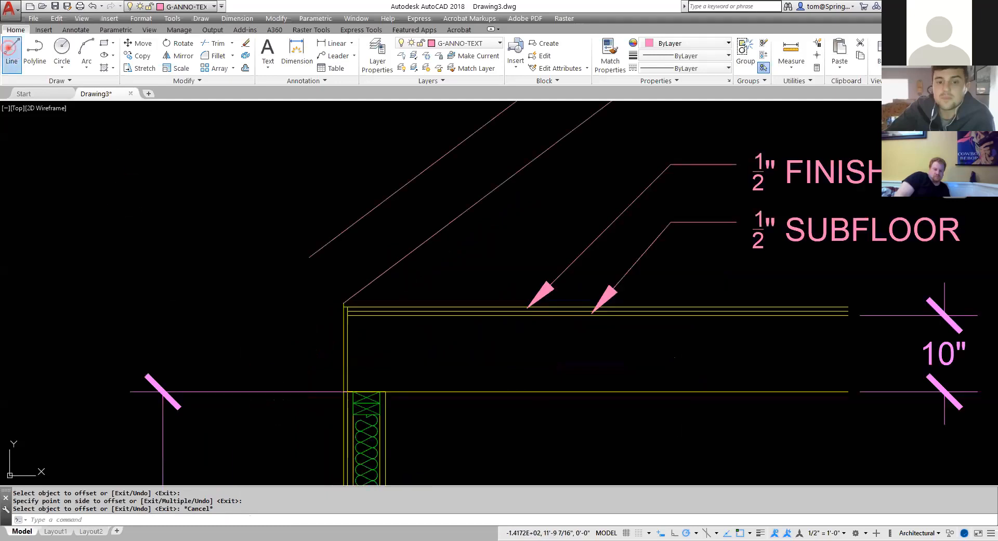
click(343, 302)
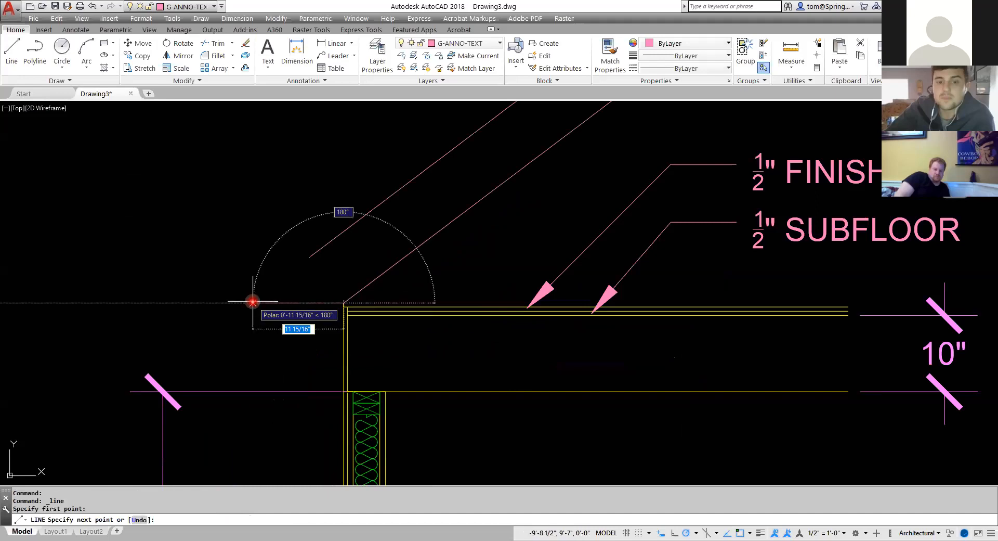
text(1'3)
key(Return)
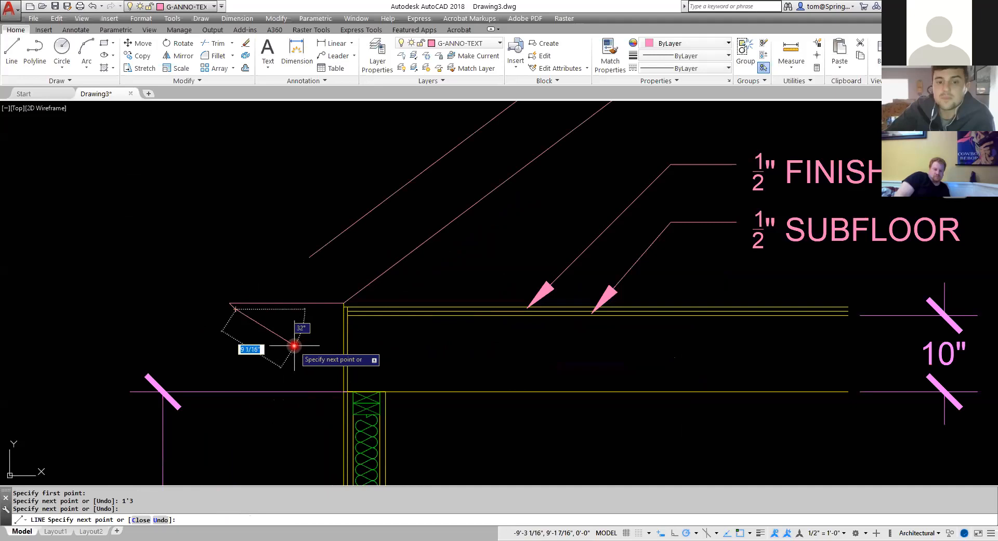
key(Escape)
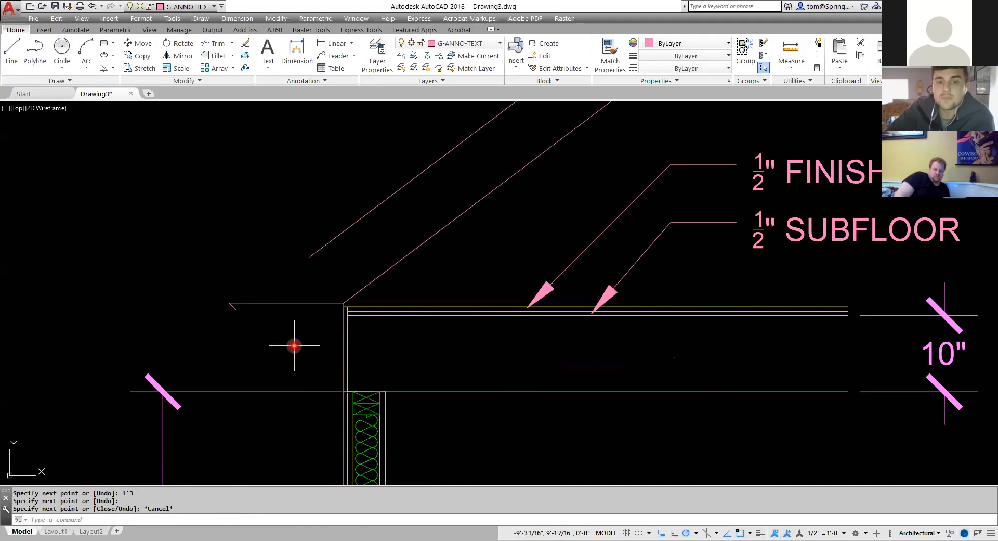
Draw a vertical line upward from the left end of the horizontal line.
key(Escape)
key(Delete)
click(12, 49)
click(229, 303)
click(230, 208)
key(Escape)
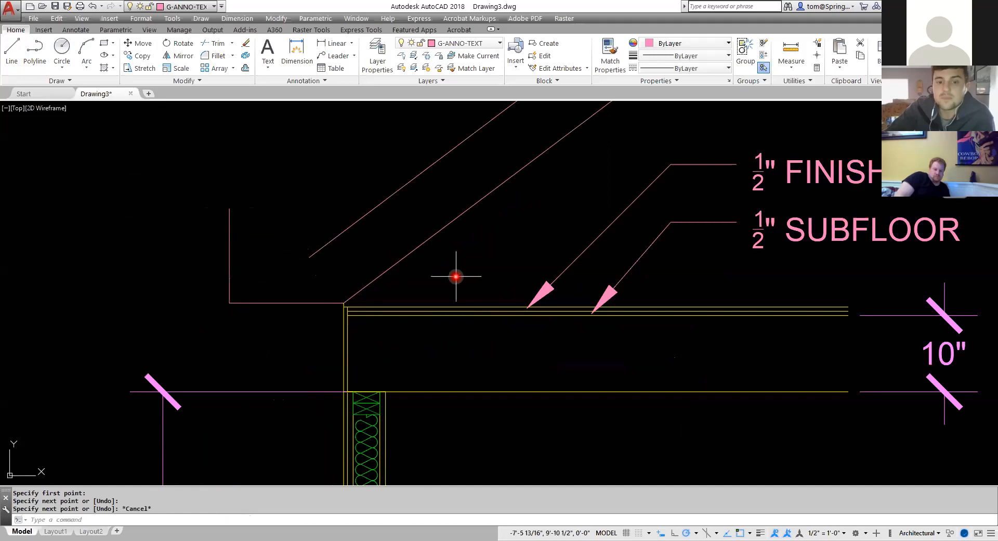
Stretch the lower end of the offset sloped line down onto the horizontal line.
click(326, 246)
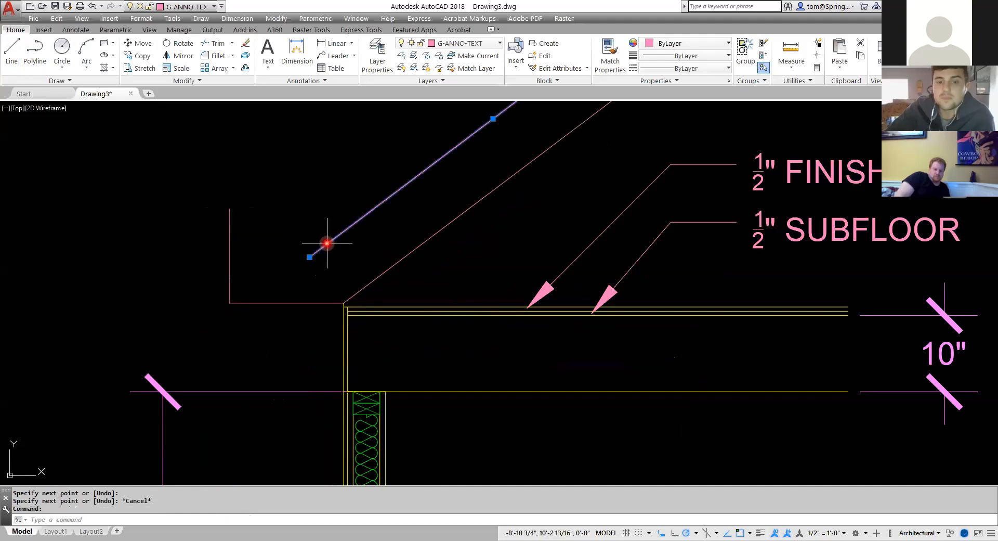
mouse_move(310, 257)
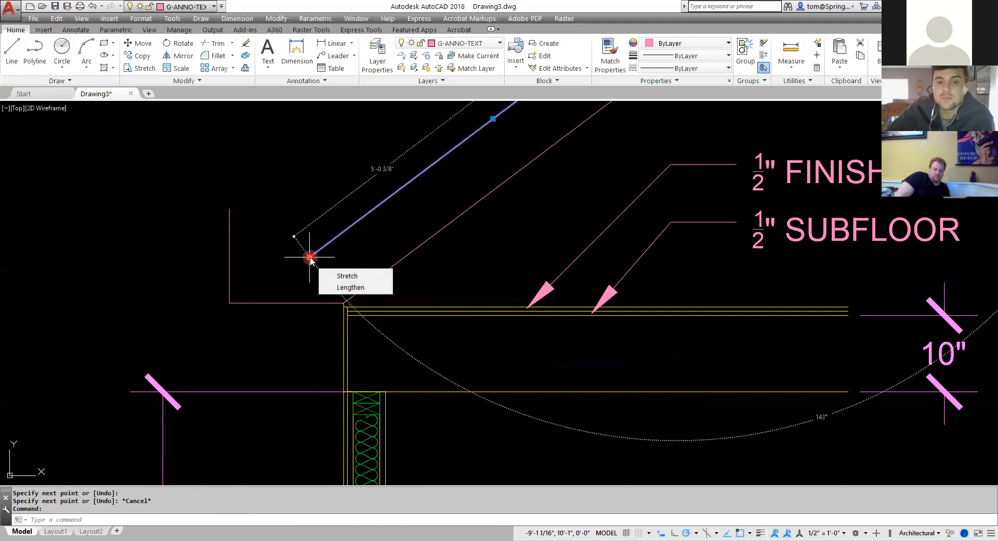
click(311, 257)
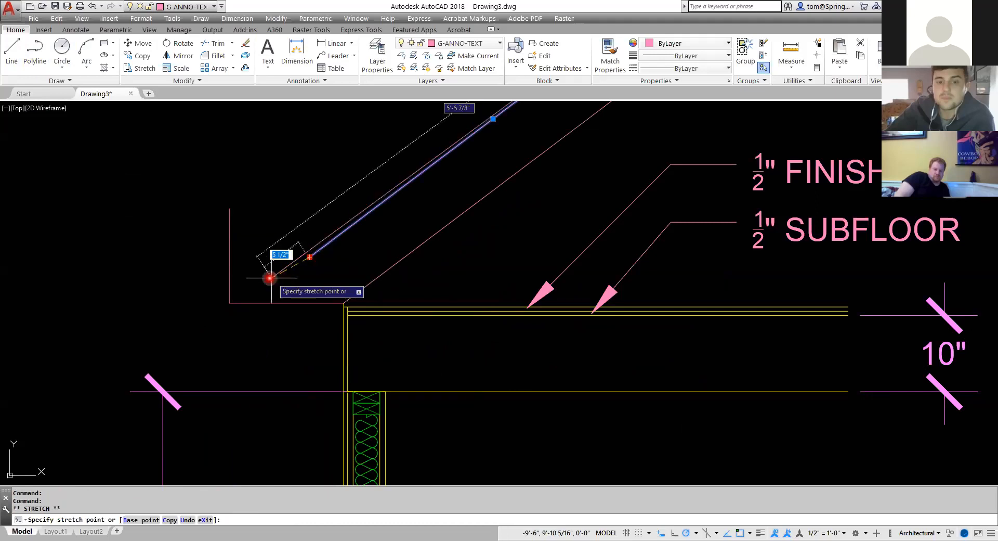
click(247, 301)
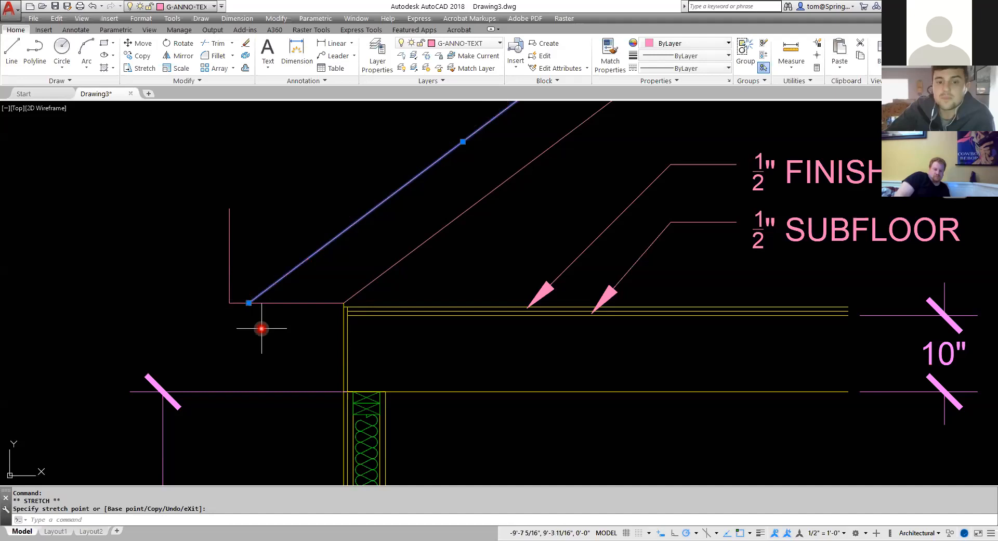
key(Escape)
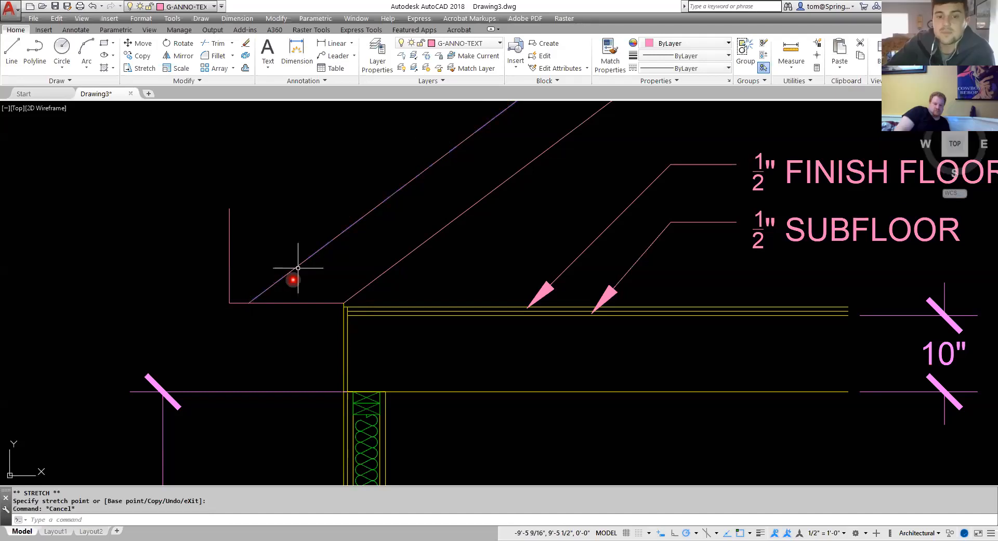
Draw a line 7.5" down from the offset line's lower end and on to the wall's top corner.
right_click(275, 211)
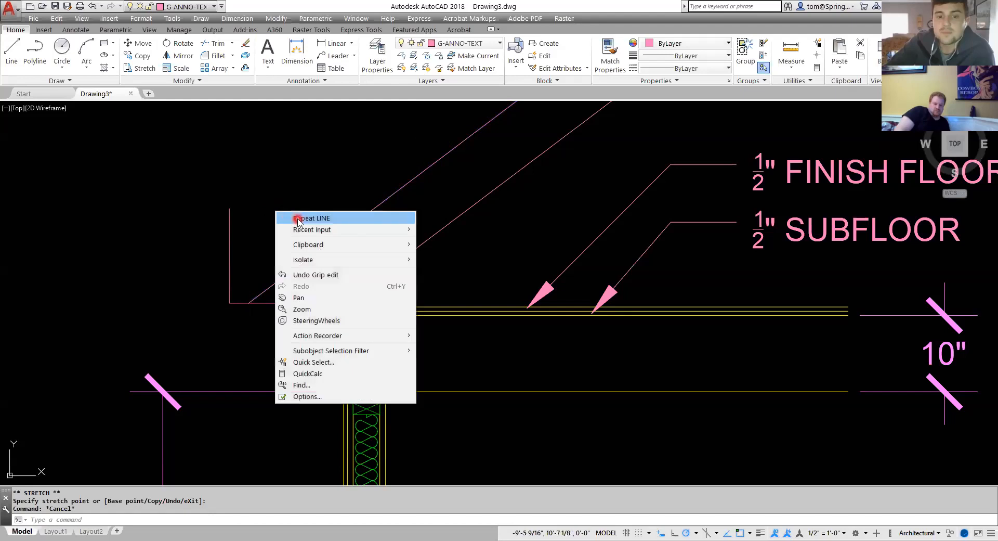
click(304, 219)
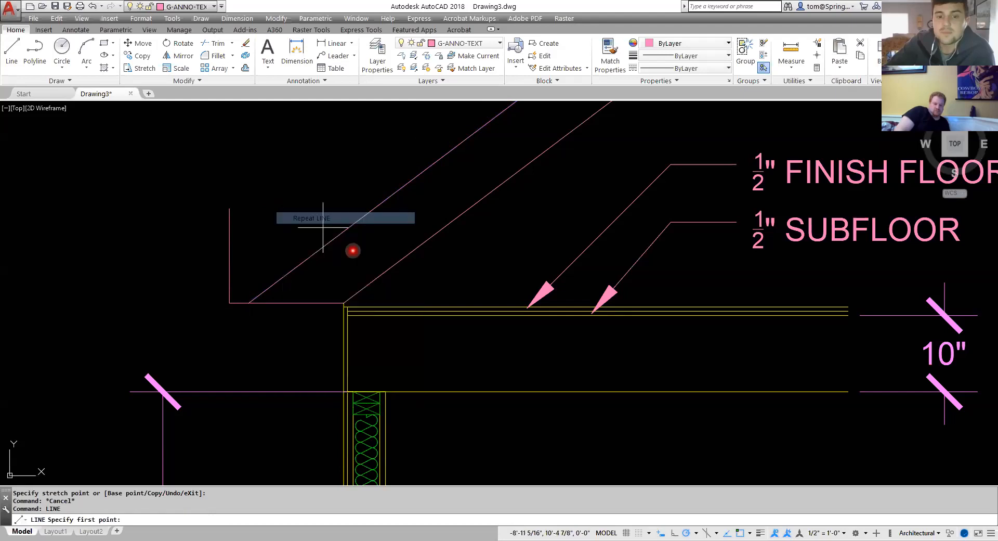
click(249, 303)
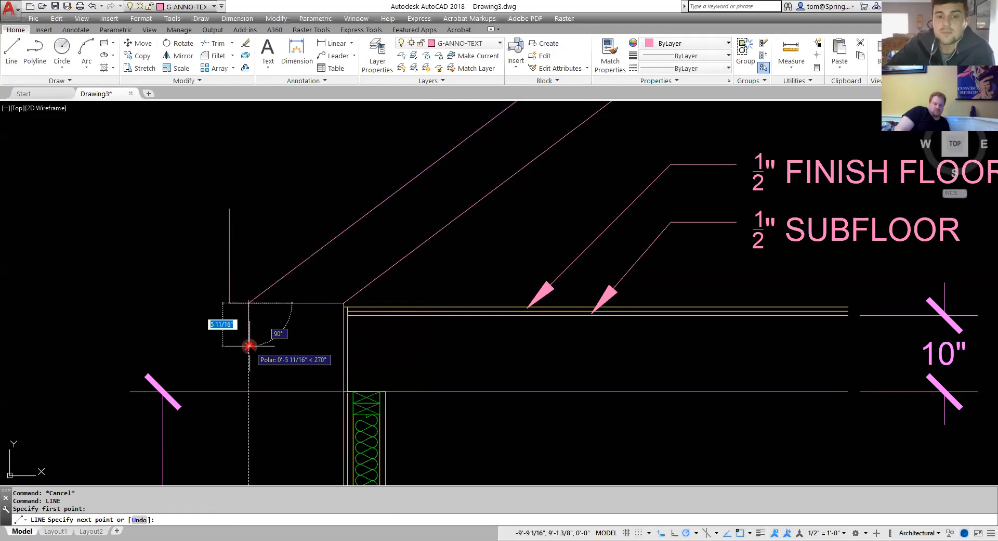
text(7.5)
key(Return)
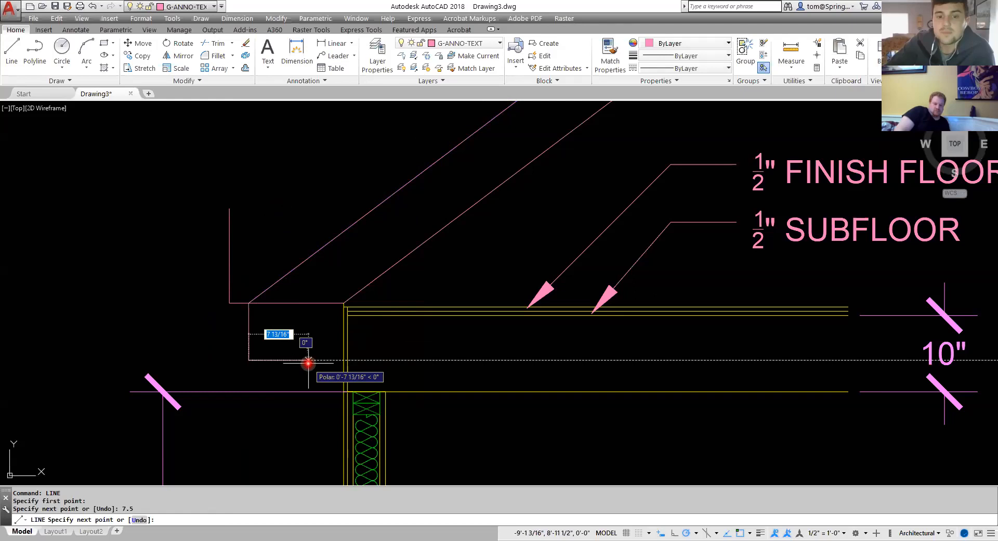
click(341, 302)
key(Escape)
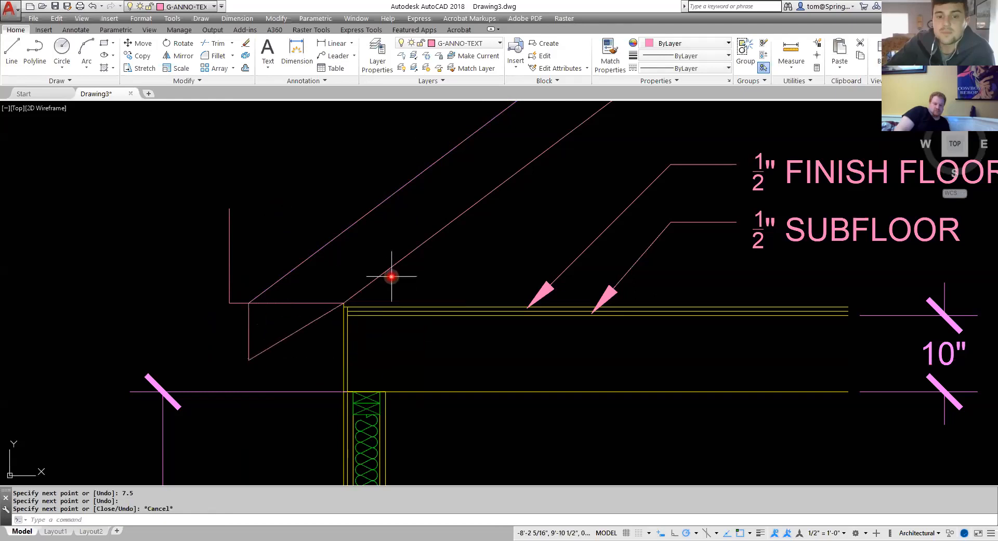
Delete the 1'3" horizontal line.
click(273, 305)
click(285, 299)
click(286, 303)
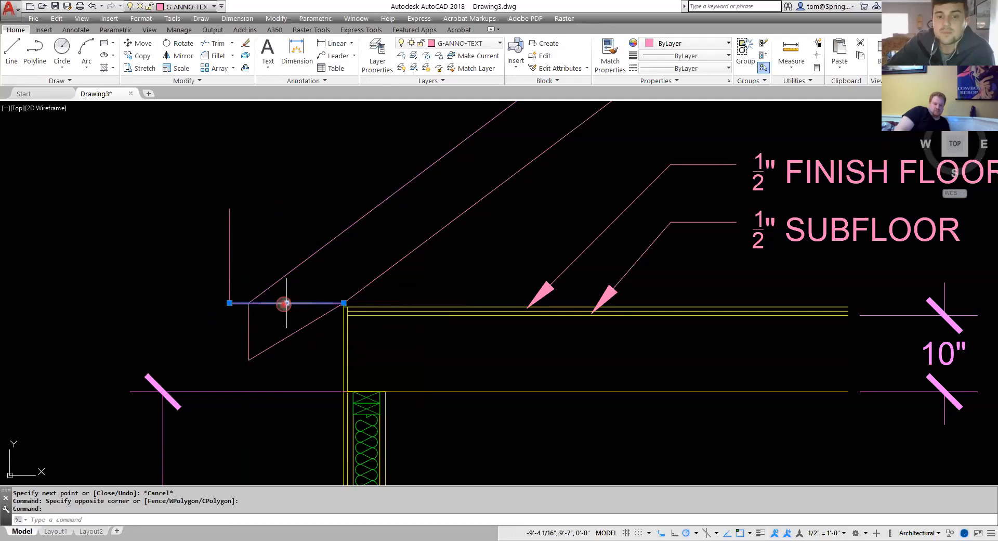
key(Delete)
Delete the short vertical line left at the end of the removed horizontal line.
click(261, 225)
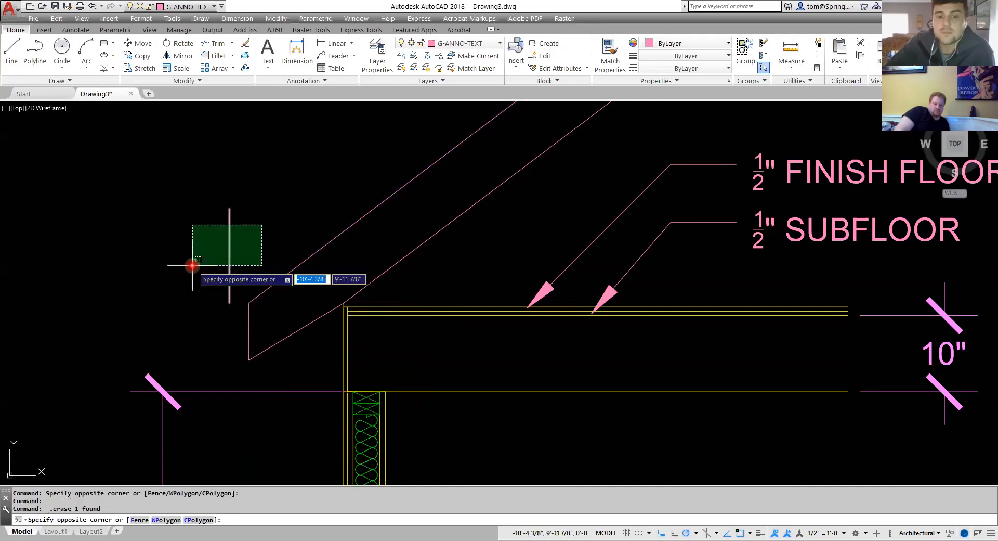
click(192, 266)
key(Delete)
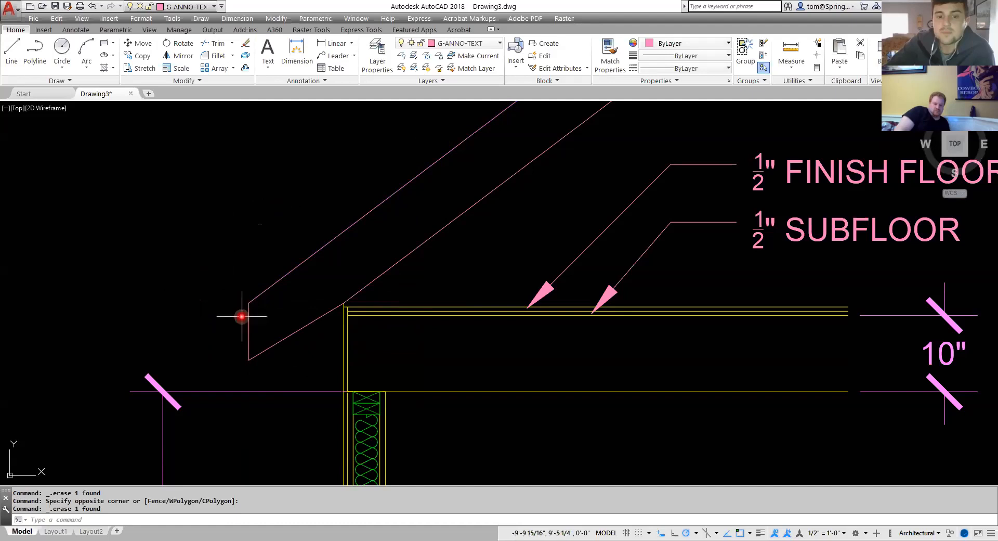
Open the Properties palette from the inner sloped roof line's context options.
scroll(241, 316, up, 5)
scroll(389, 283, down, 7)
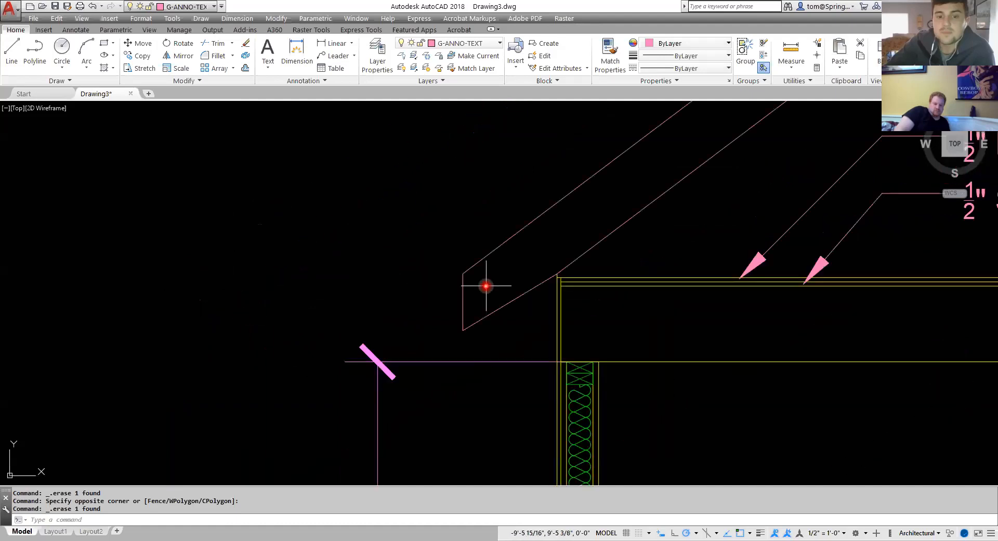
middle_drag(504, 285, 384, 282)
scroll(406, 278, up, 2)
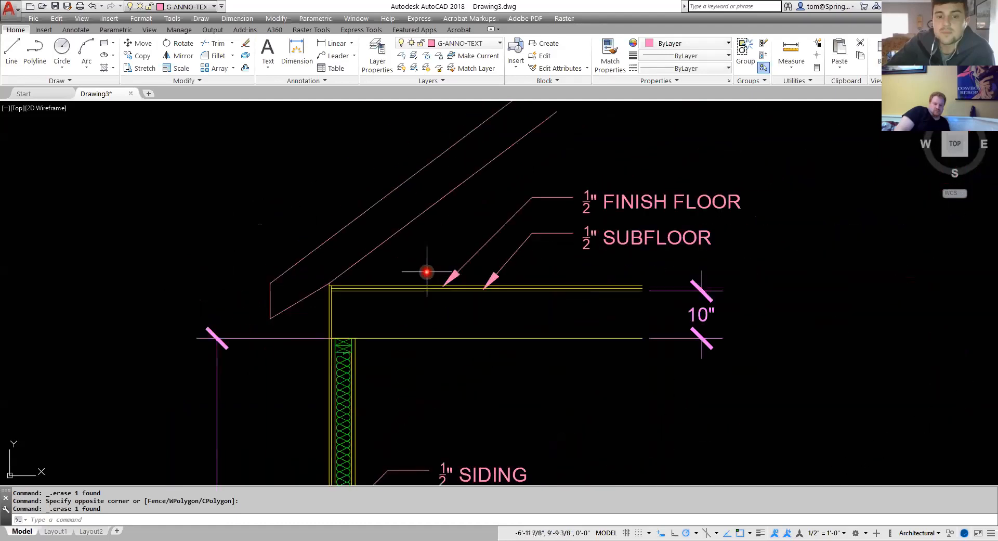
scroll(311, 296, up, 2)
scroll(341, 297, up, 3)
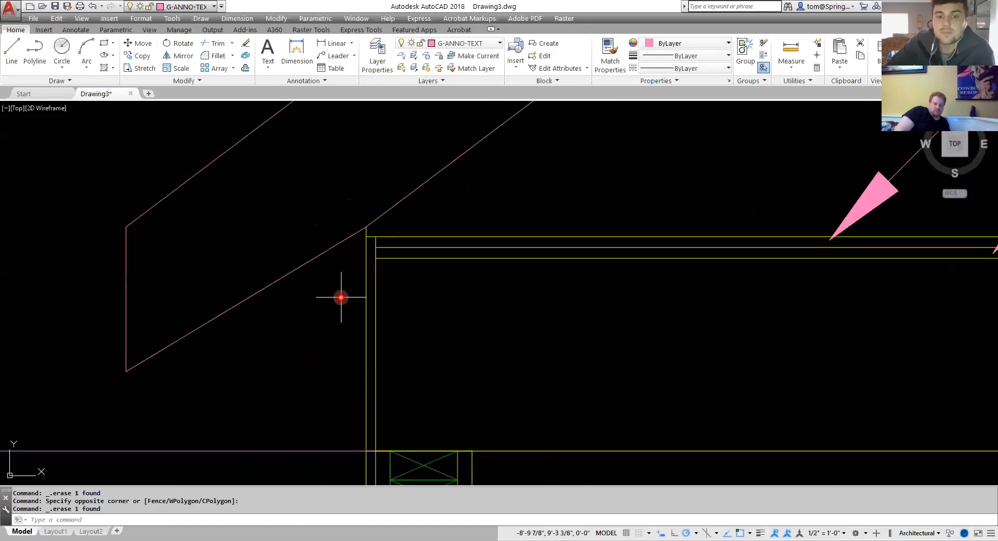
scroll(474, 214, down, 3)
middle_drag(474, 214, 467, 287)
click(460, 267)
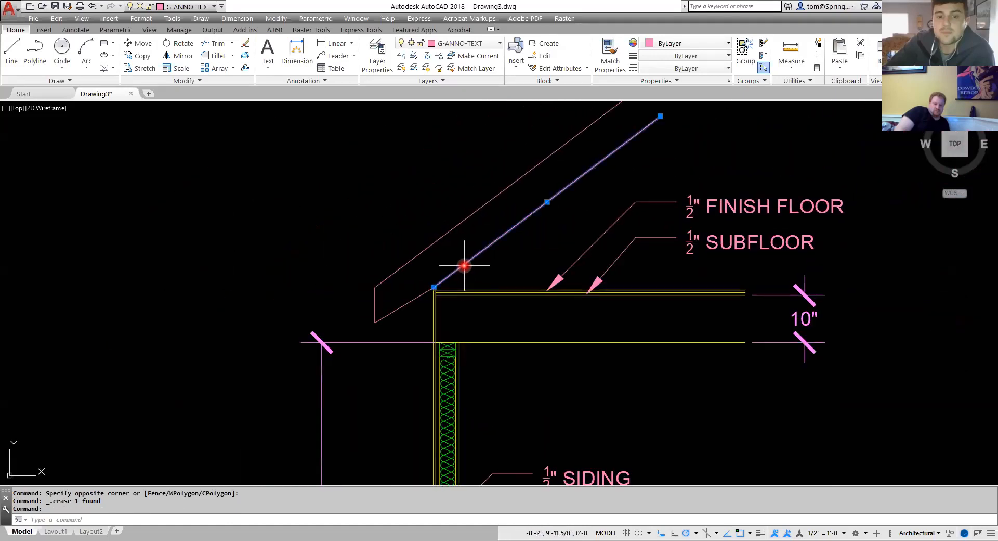
right_click(501, 244)
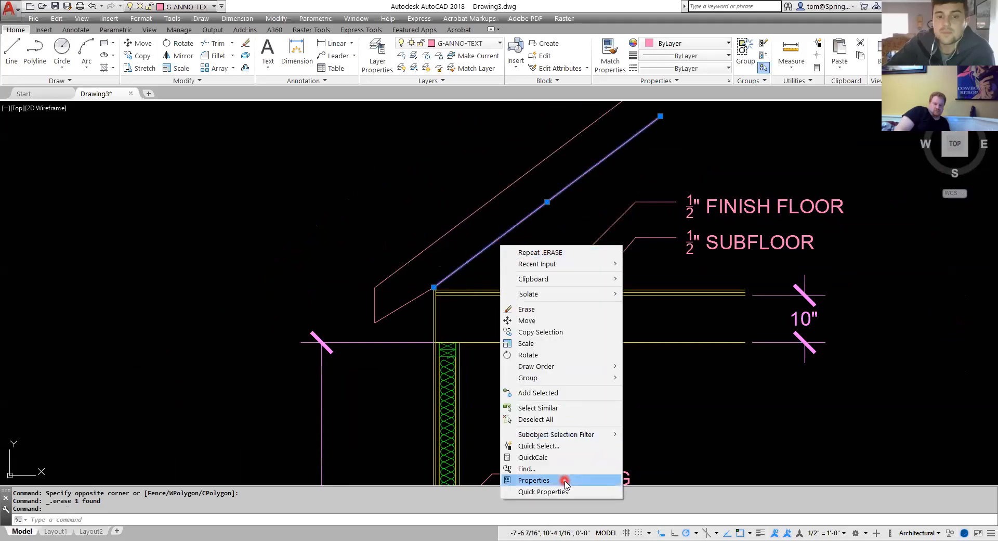
click(534, 480)
key(Escape)
key(Escape)
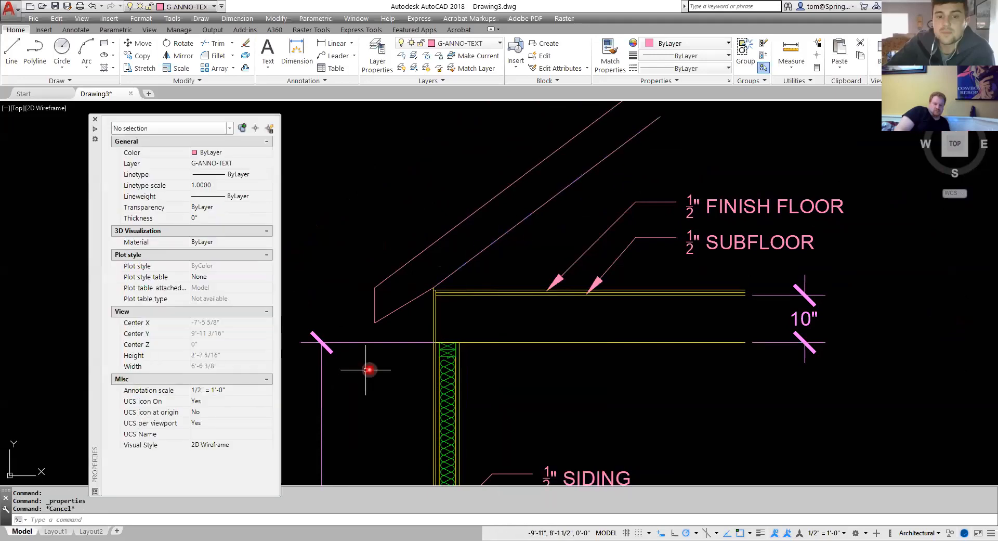
Delete the diagonal line to the wall's top corner and stretch the inner sloped roof line down to the short vertical line's bottom.
click(405, 302)
key(Delete)
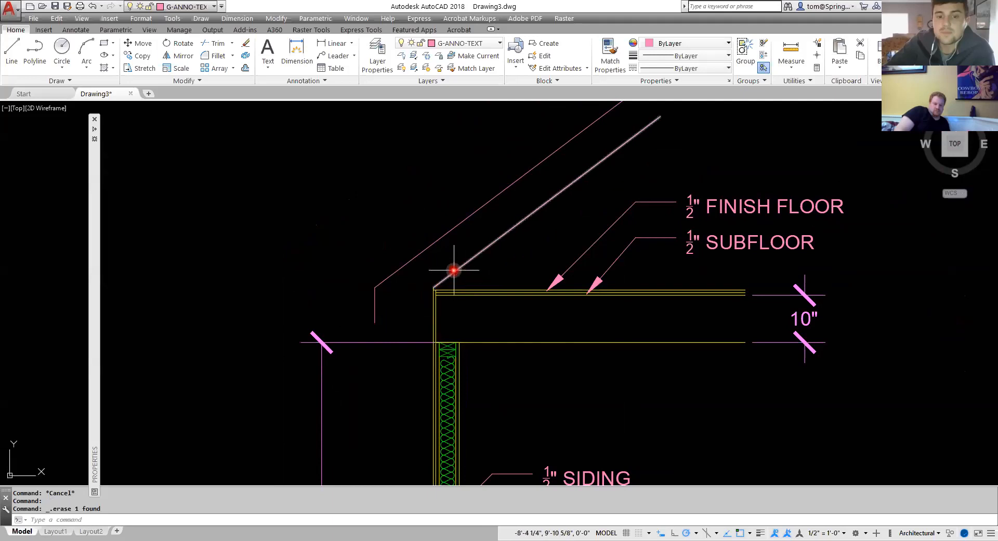
click(430, 288)
click(432, 287)
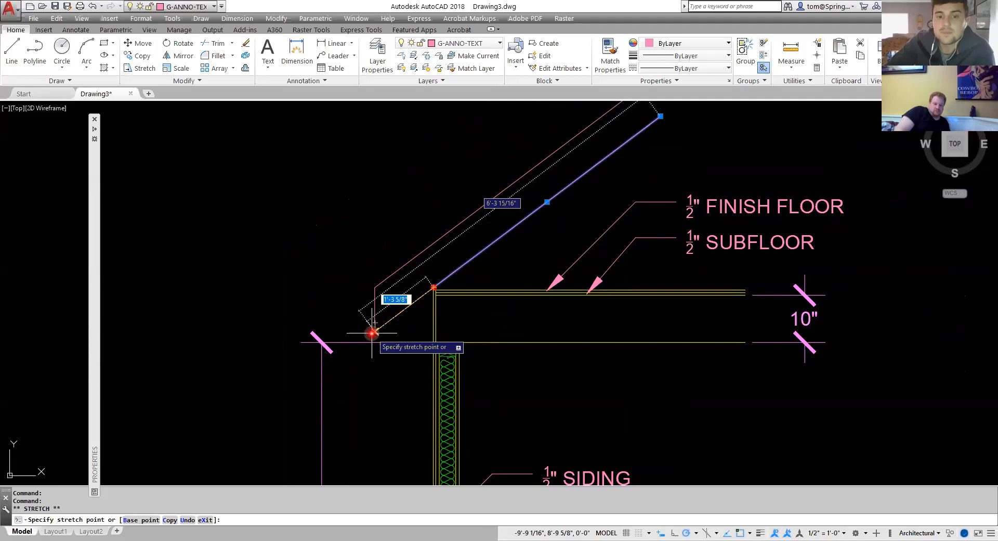
click(372, 333)
key(Escape)
key(Escape)
key(Escape)
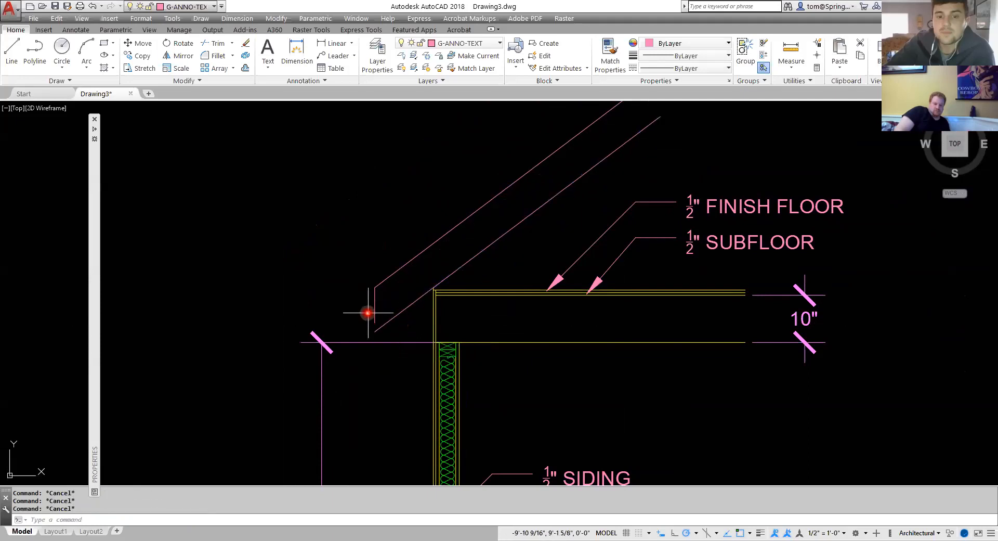
scroll(368, 312, up, 4)
click(380, 312)
click(381, 334)
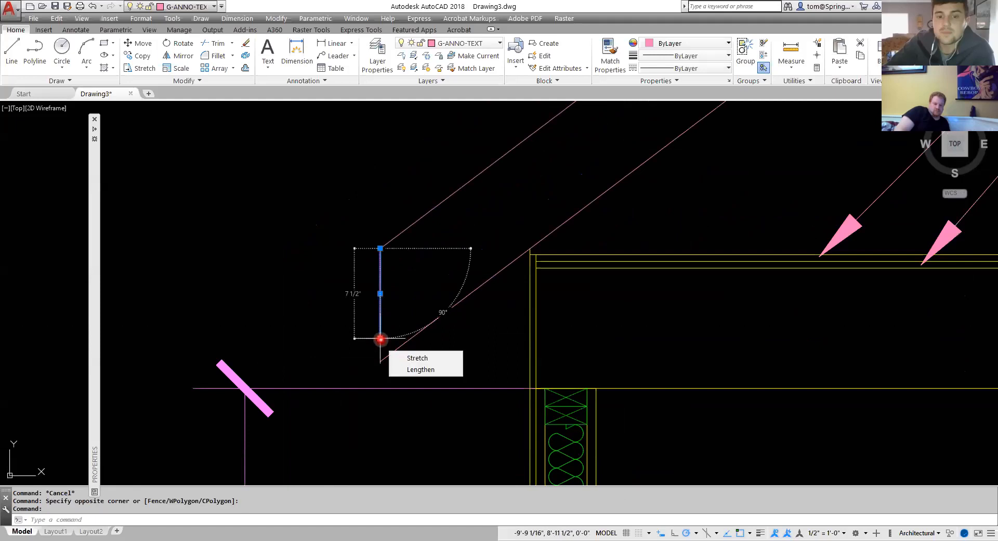
click(380, 335)
key(Escape)
key(Escape)
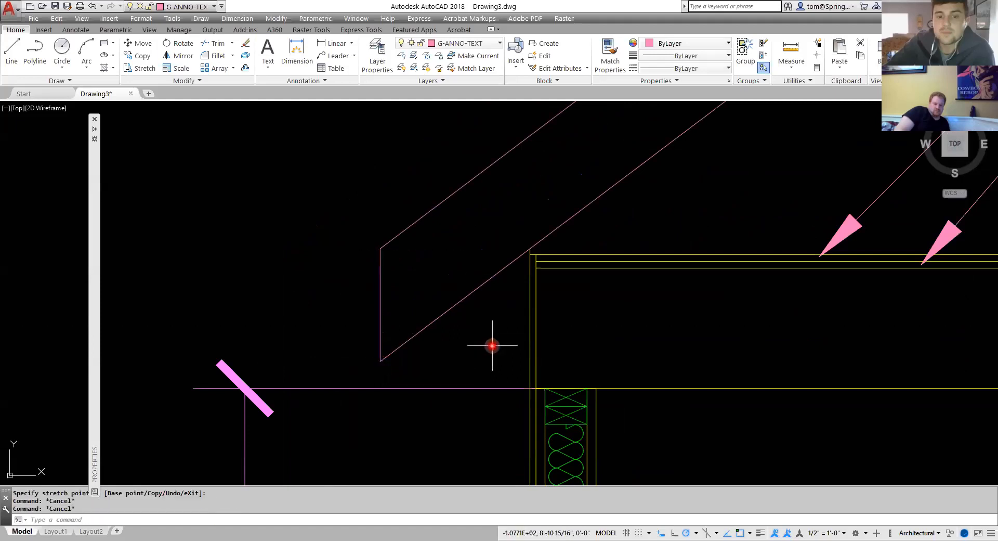
Add an angular dimension between the top of the floor and the sloped roof line.
scroll(492, 344, down, 5)
middle_drag(490, 341, 350, 303)
scroll(363, 292, up, 4)
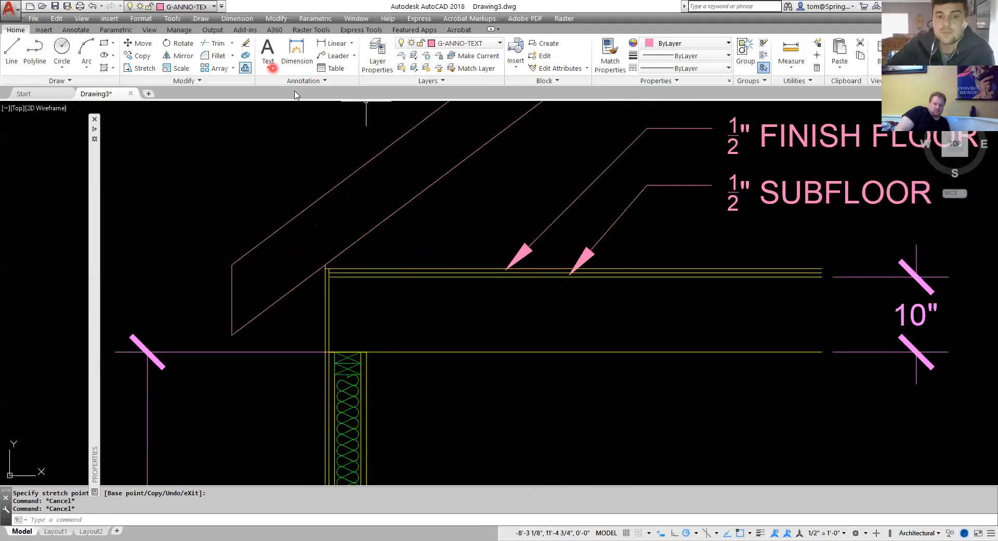
click(353, 43)
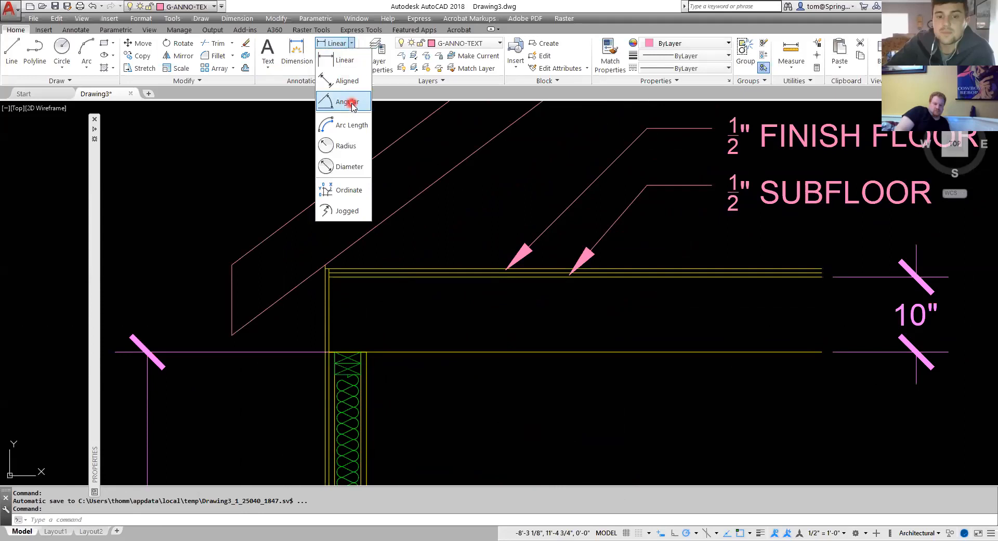
click(347, 101)
click(458, 268)
click(443, 184)
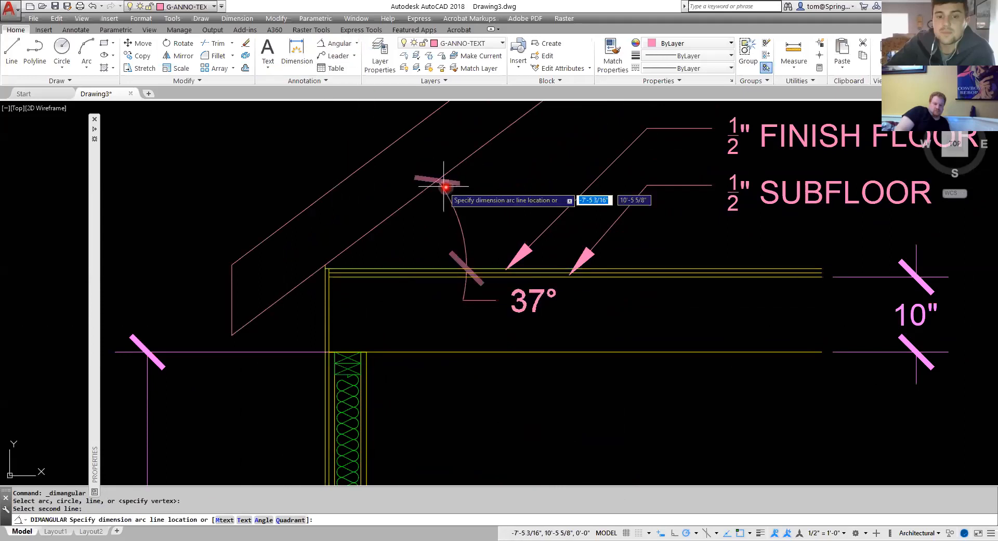
click(473, 183)
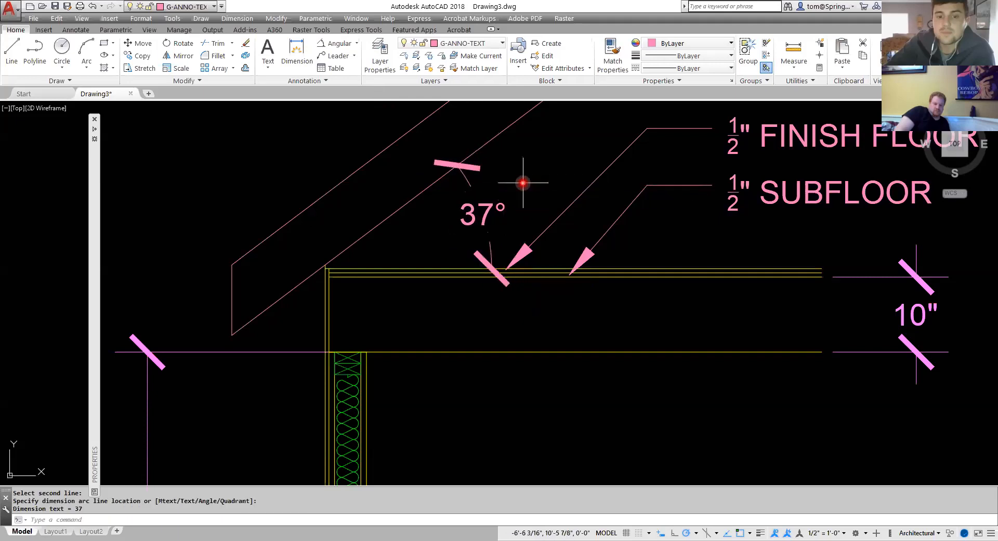
key(Escape)
Move the sloped and vertical roof lines onto the A-ROOF layer.
scroll(580, 334, down, 3)
scroll(580, 335, up, 1)
middle_drag(579, 335, 504, 283)
scroll(490, 266, up, 2)
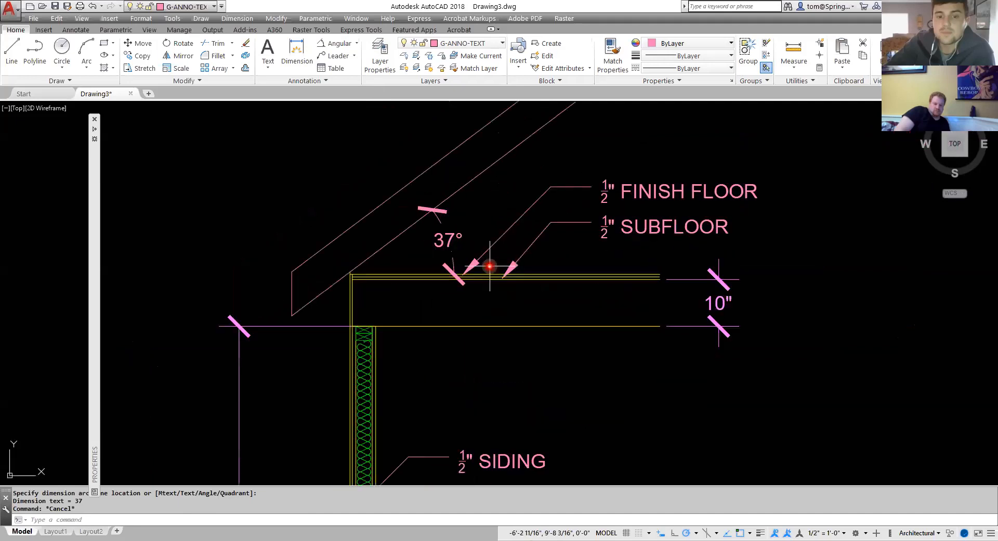
scroll(489, 266, down, 2)
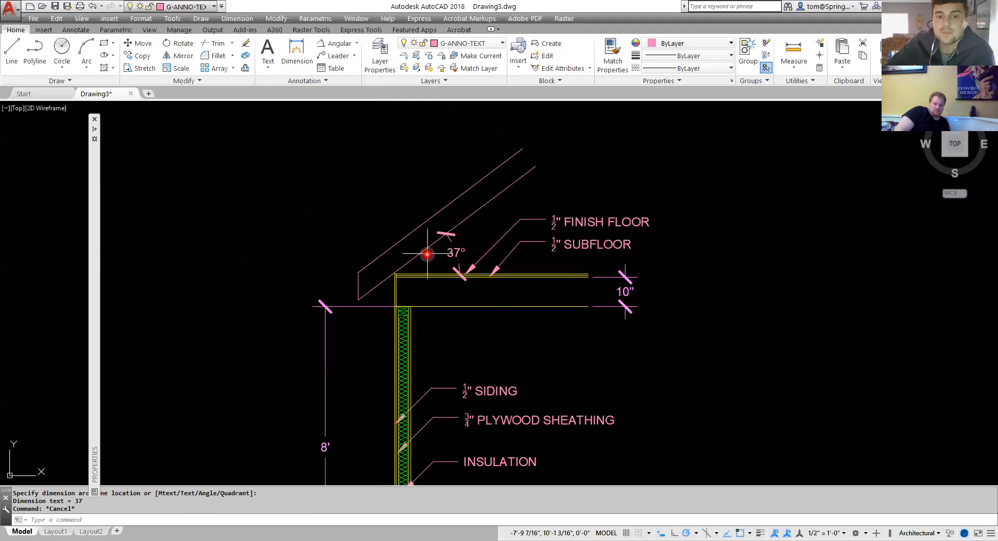
click(549, 149)
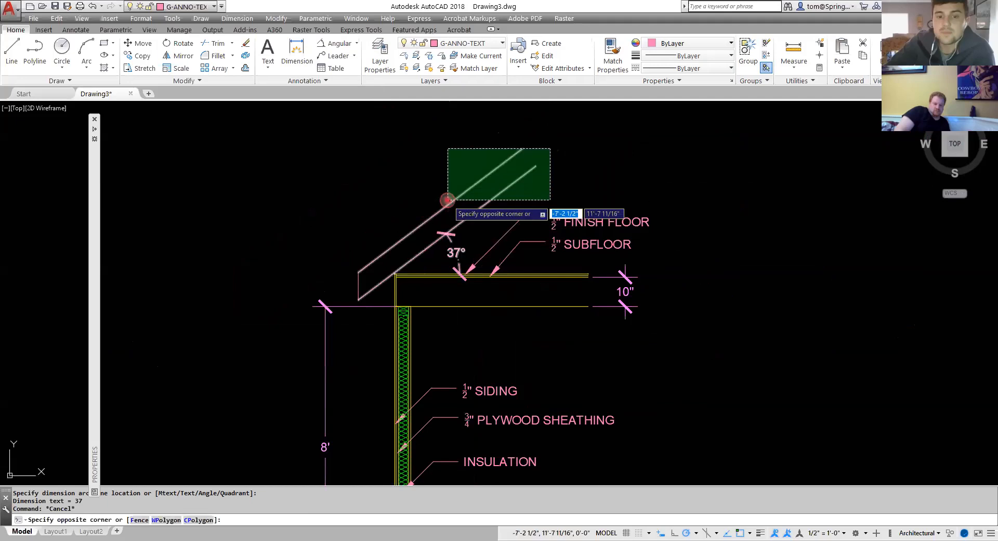
click(445, 211)
key(Escape)
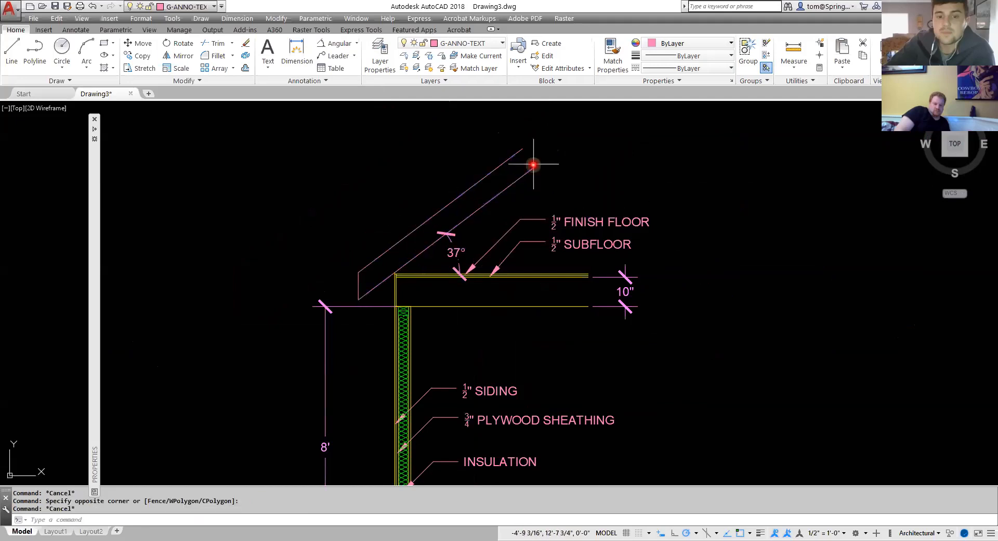
click(540, 145)
click(357, 285)
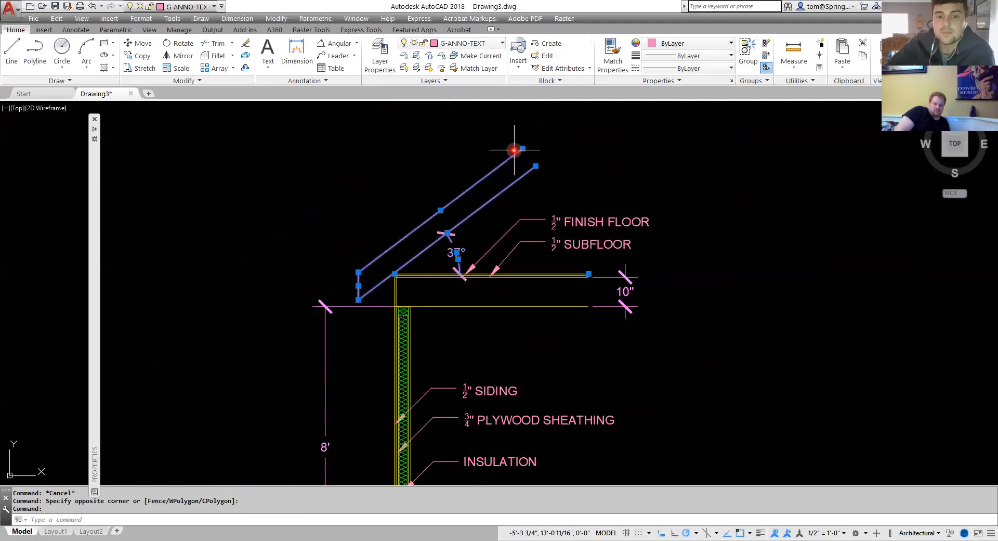
click(501, 43)
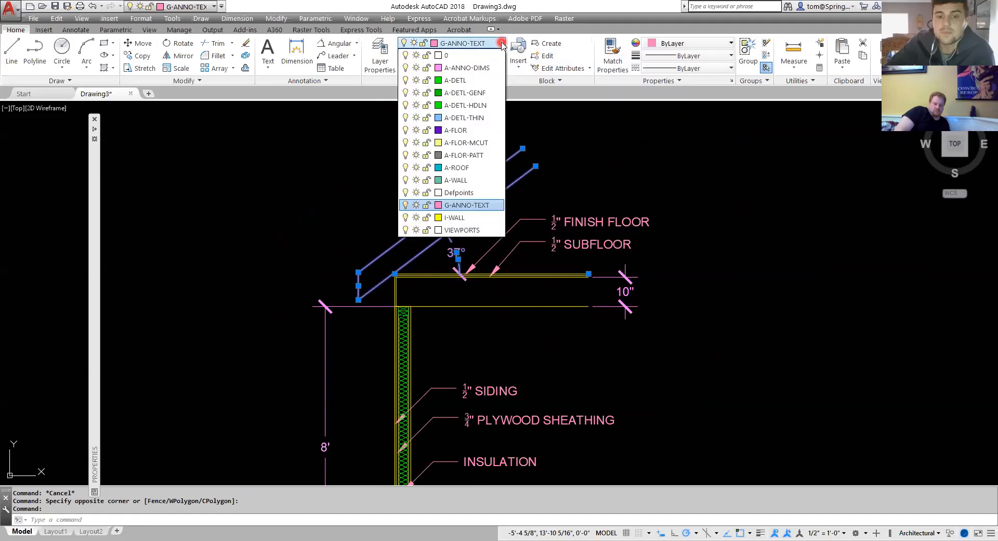
click(471, 178)
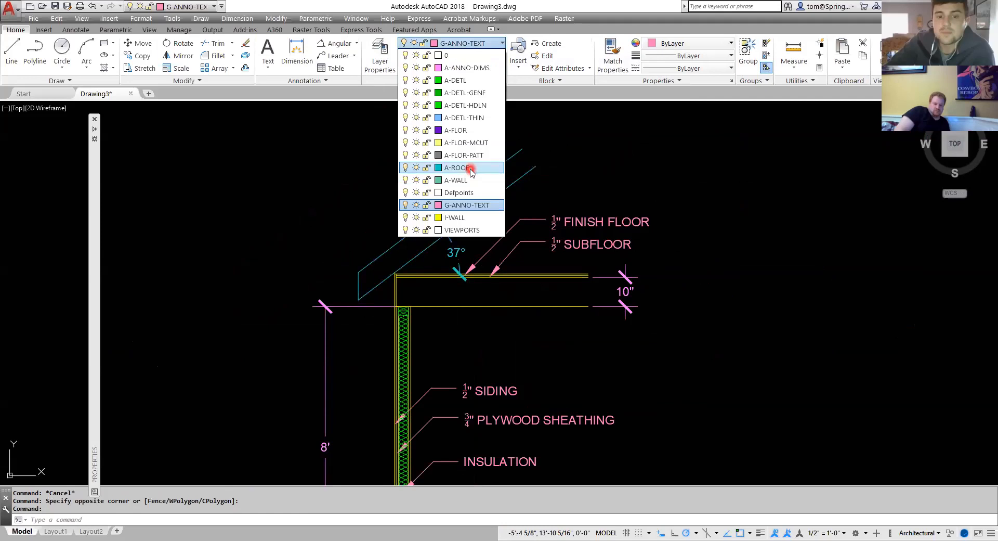
click(470, 167)
key(Escape)
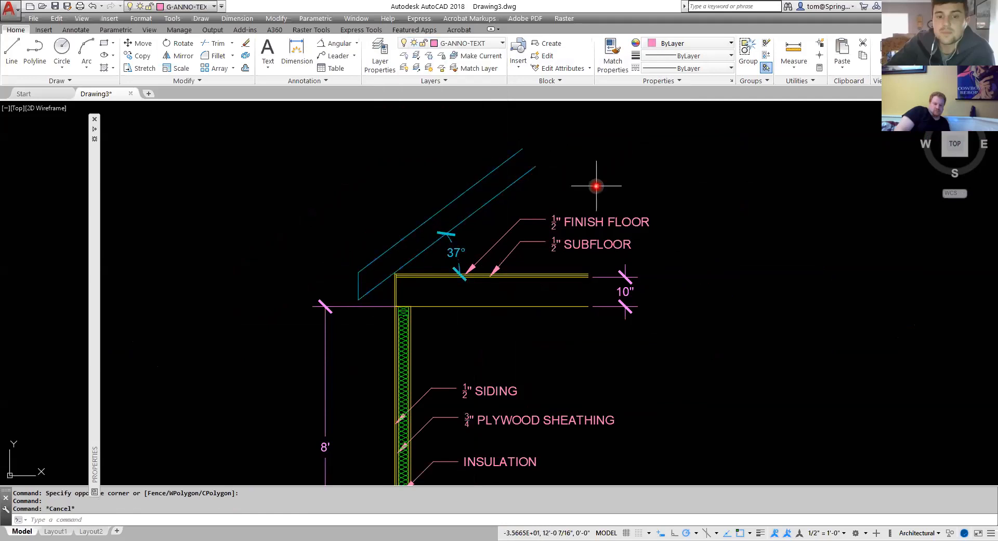
Move the angular dimension onto the A-ANNO-DIMS layer.
click(455, 251)
click(451, 255)
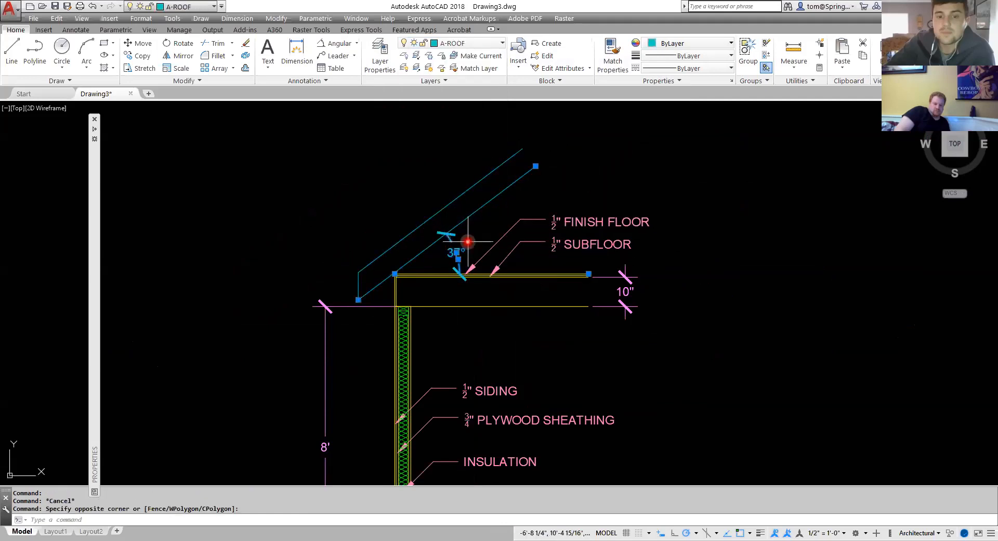
click(503, 43)
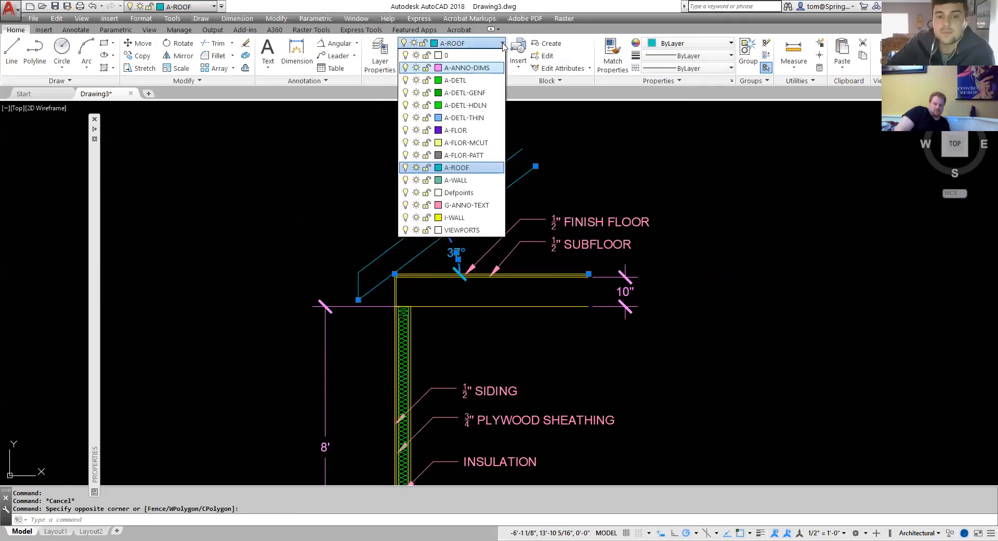
click(456, 71)
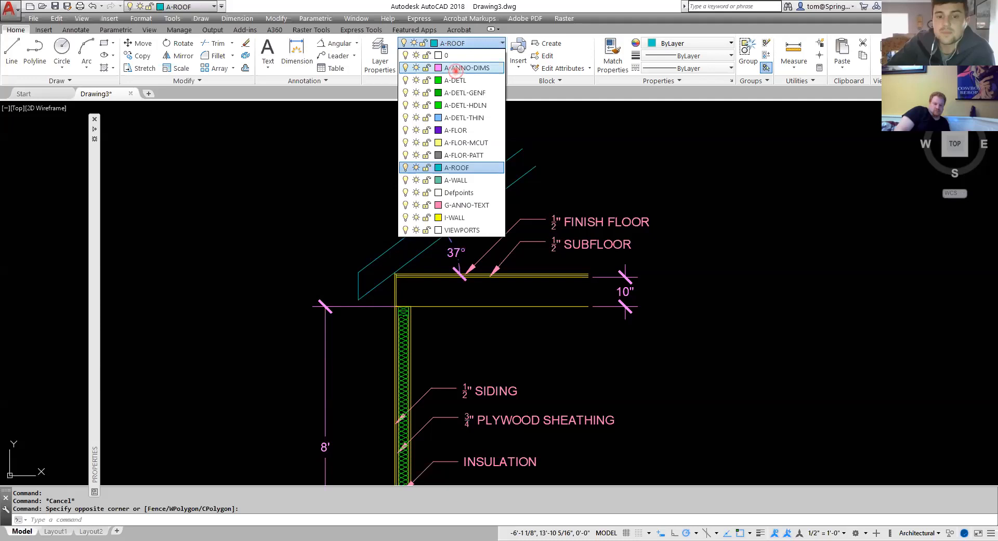
key(Escape)
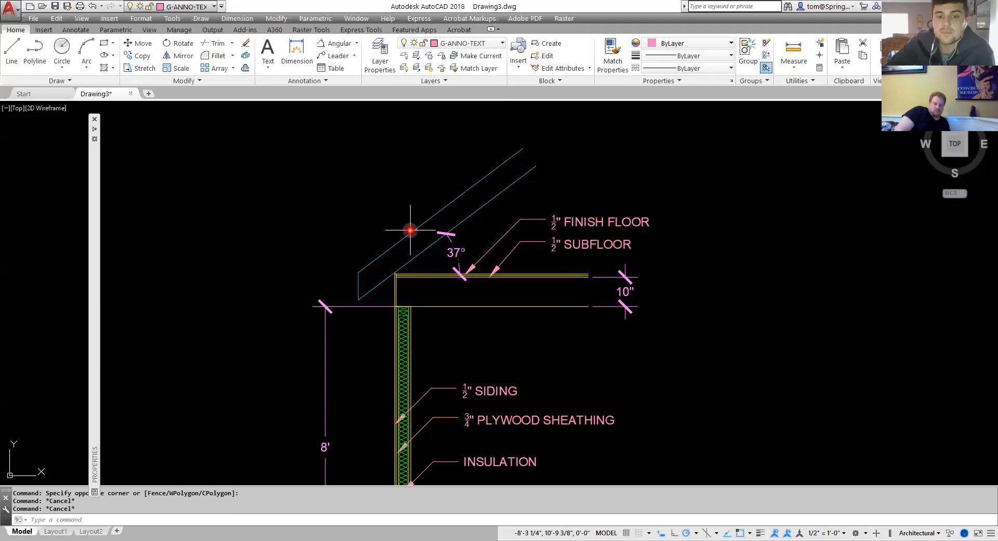
Offset the outer sloped roof line 1/2" upward.
scroll(410, 230, up, 2)
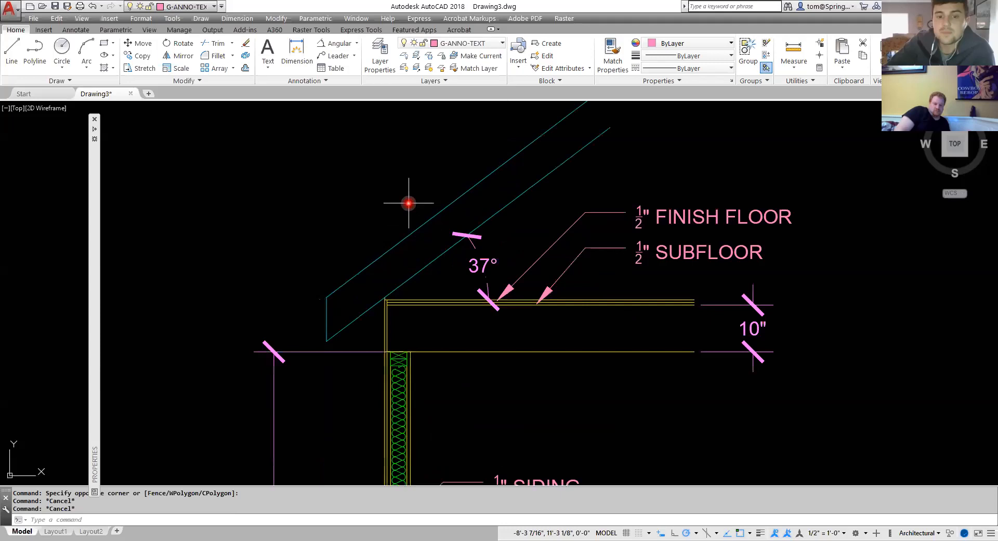
text(o)
key(Return)
text(.5)
key(Return)
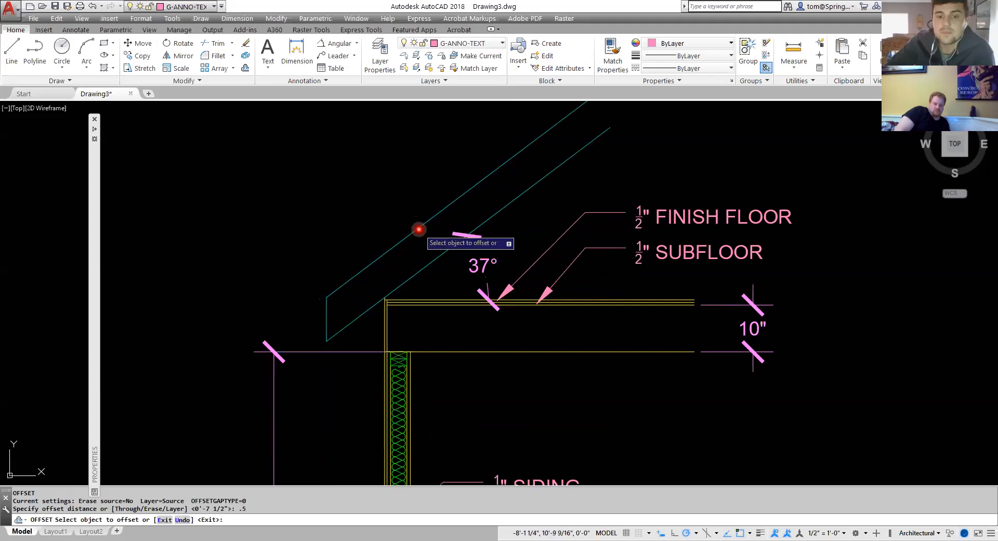
click(419, 223)
click(409, 213)
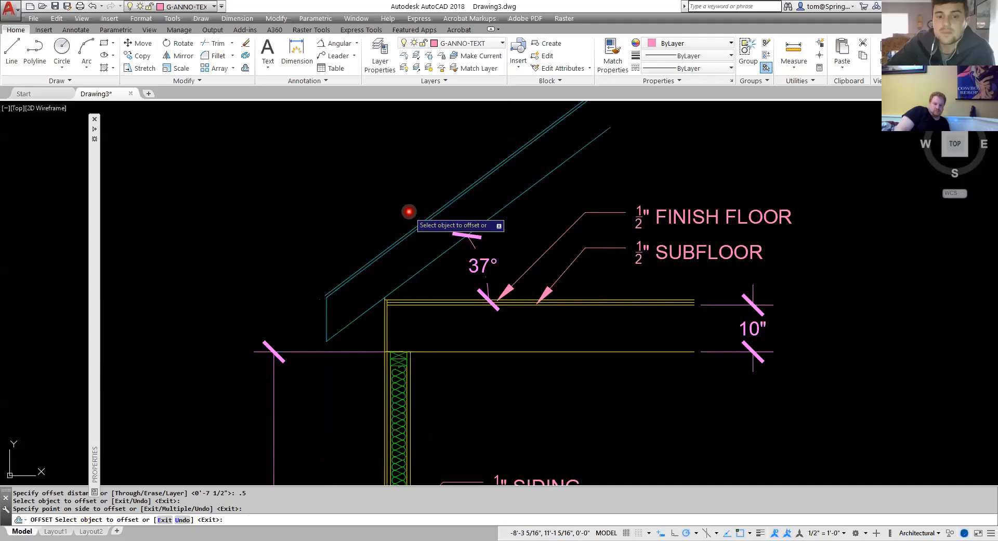
Try to offset the new roof line by 1/16".
scroll(416, 216, up, 3)
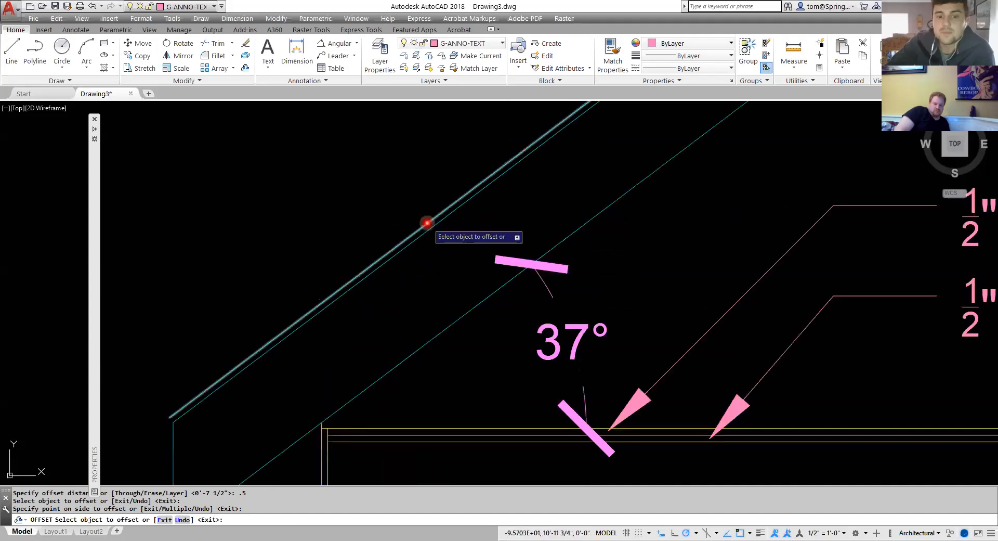
click(427, 222)
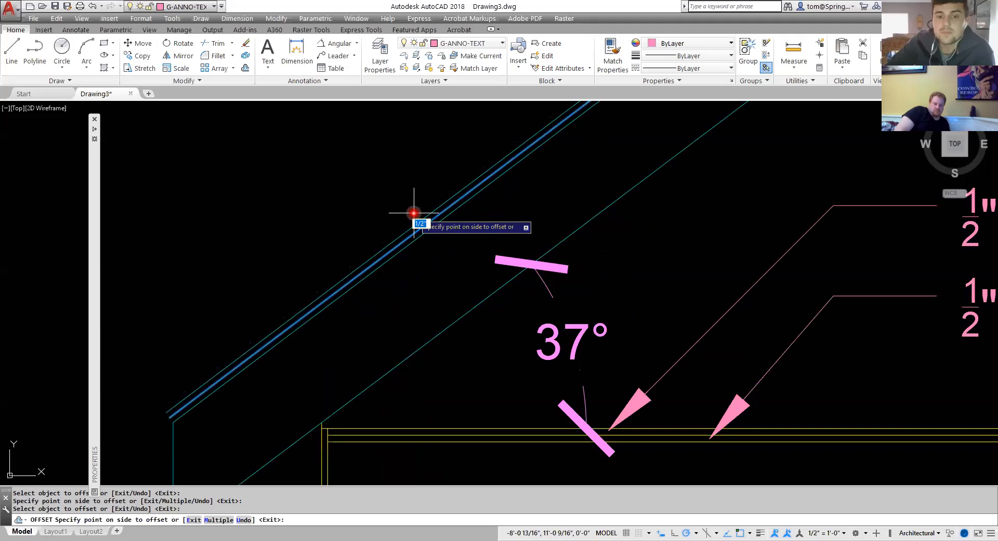
text(1/16)
key(Return)
key(Escape)
scroll(246, 355, up, 4)
scroll(246, 355, down, 2)
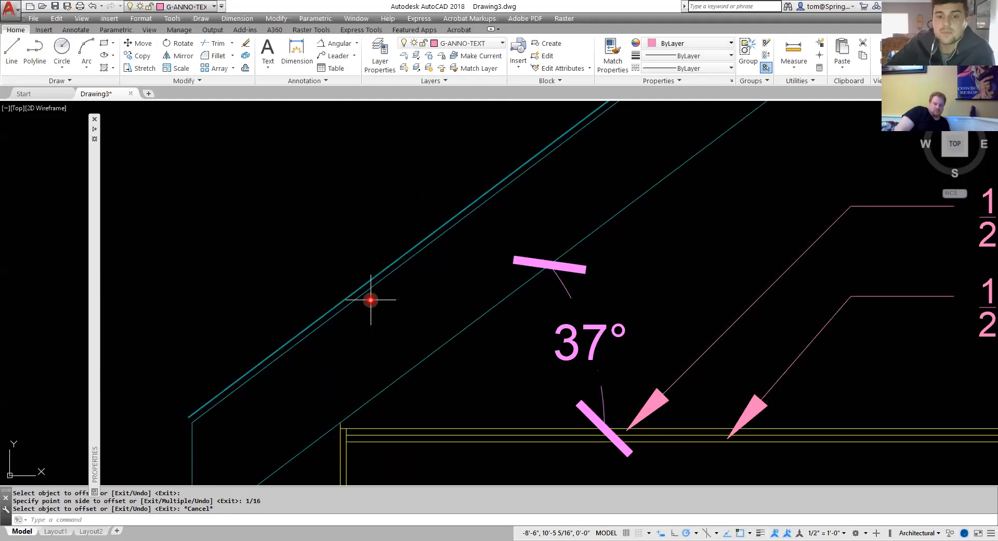
scroll(371, 299, up, 4)
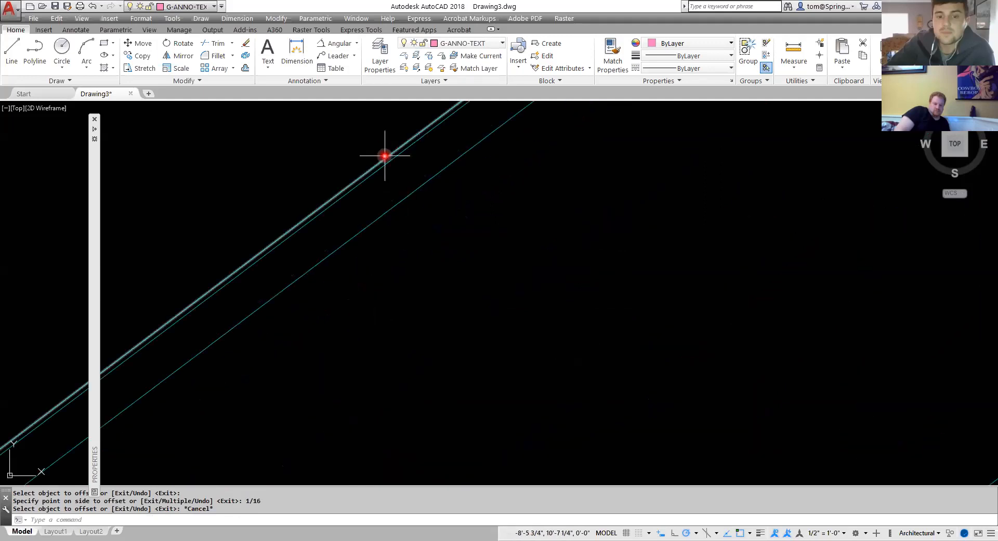
click(385, 155)
key(Delete)
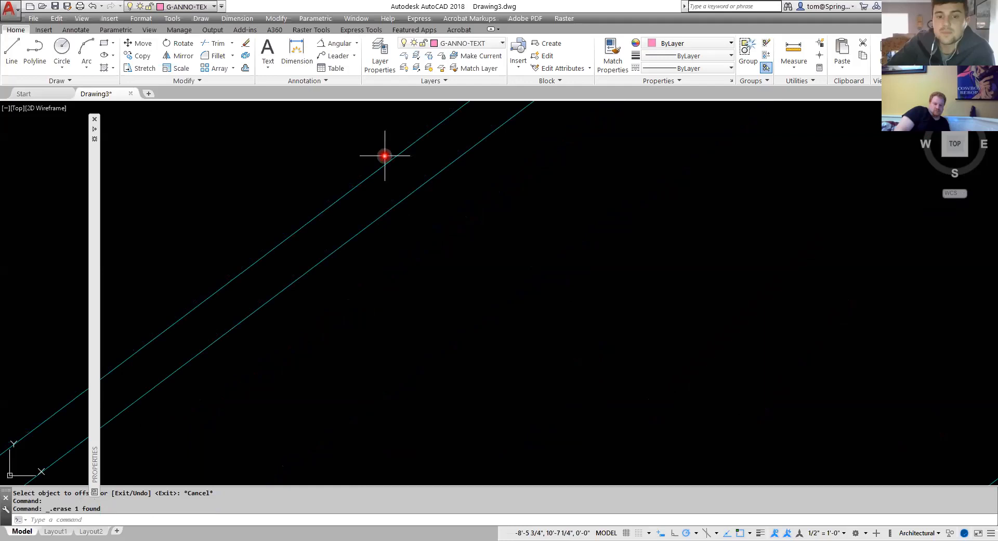
key(ctrl+z)
key(Escape)
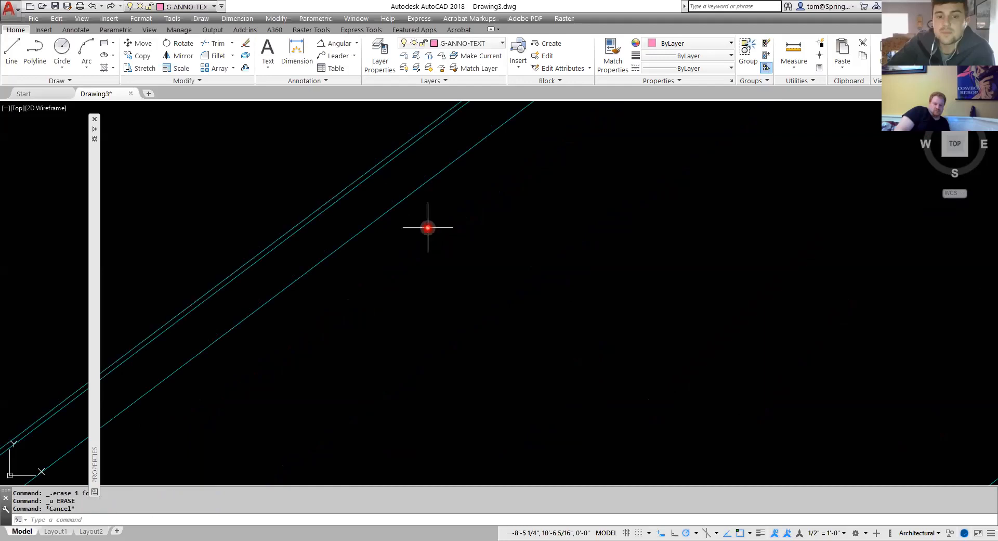
Offset the top sloped roof line 1/8" upward.
right_click(428, 227)
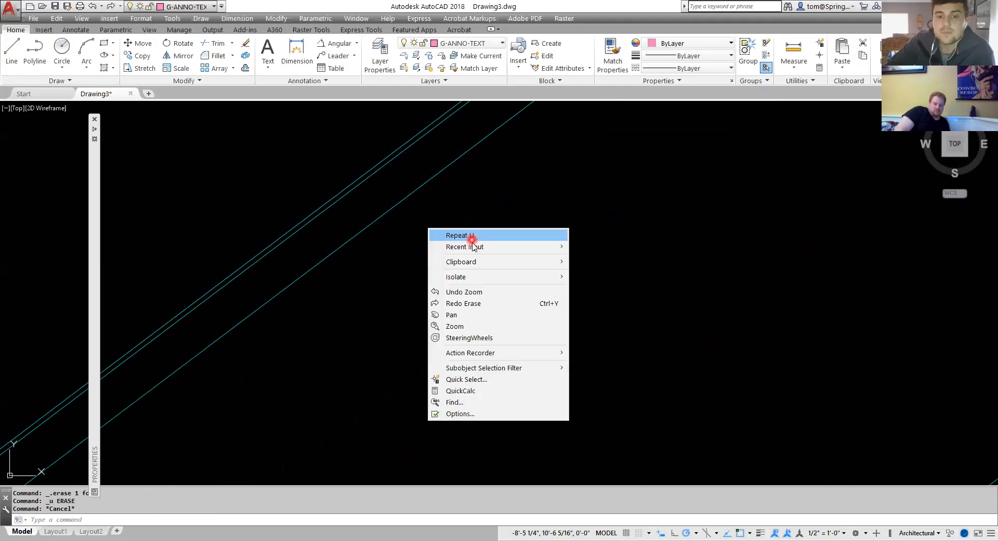
mouse_move(472, 247)
click(597, 271)
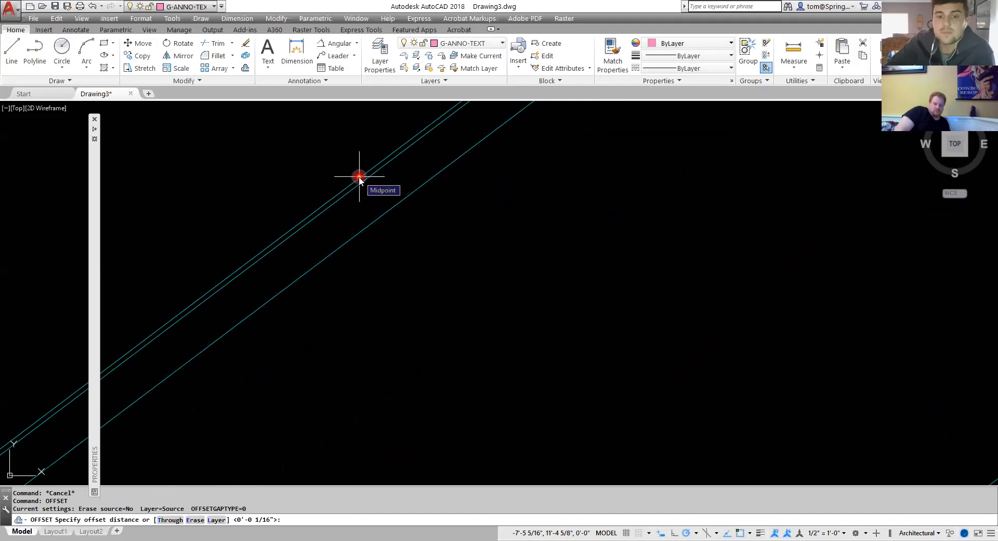
text(.125)
key(Return)
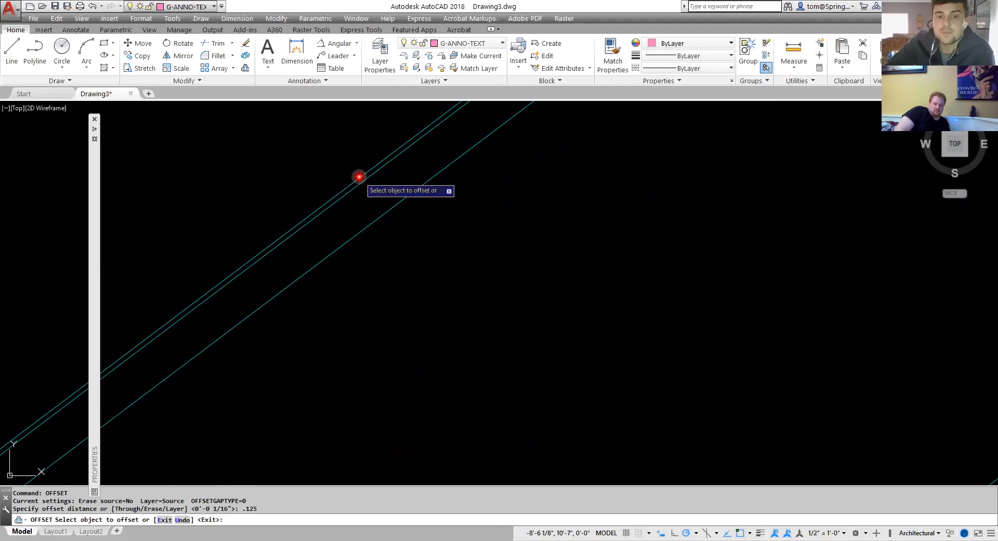
click(350, 182)
click(340, 175)
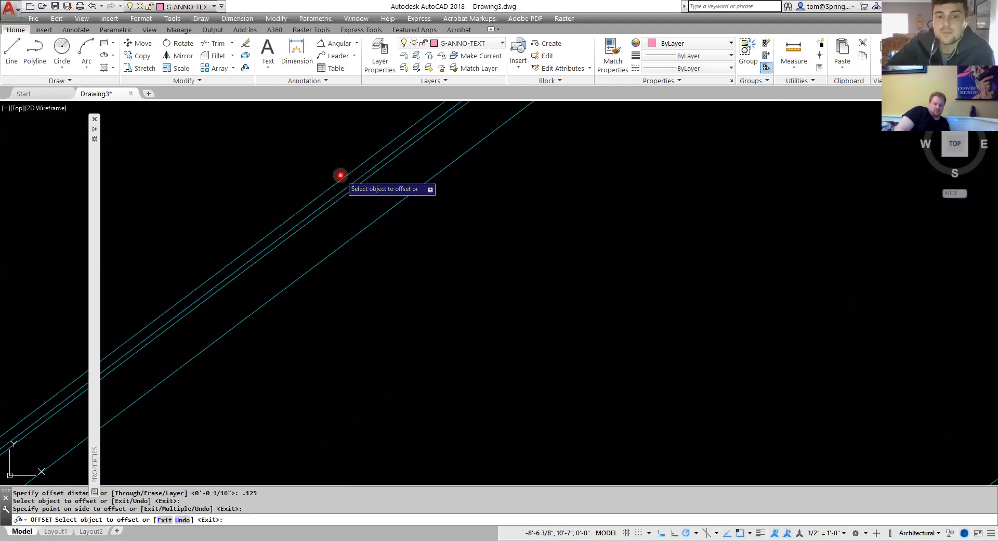
scroll(421, 279, down, 3)
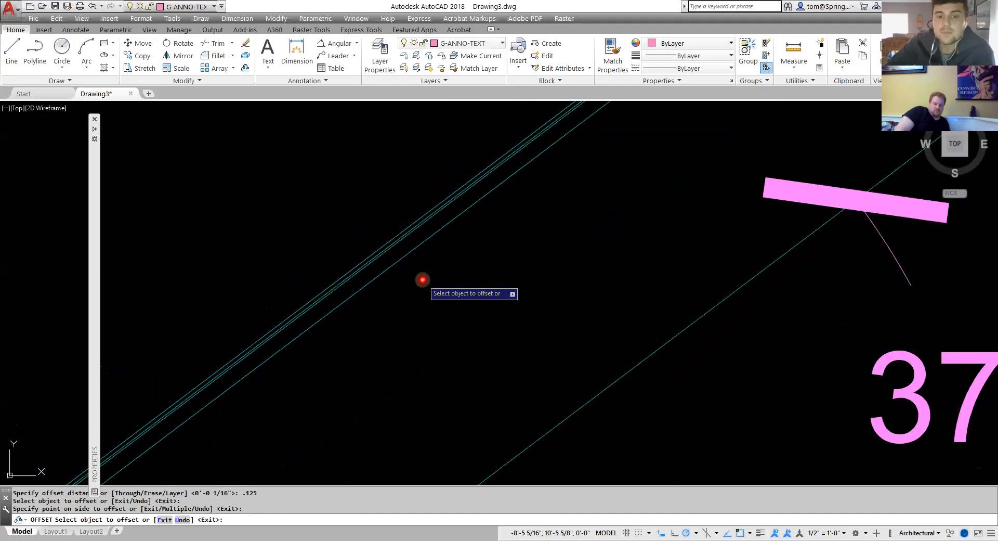
scroll(422, 280, down, 2)
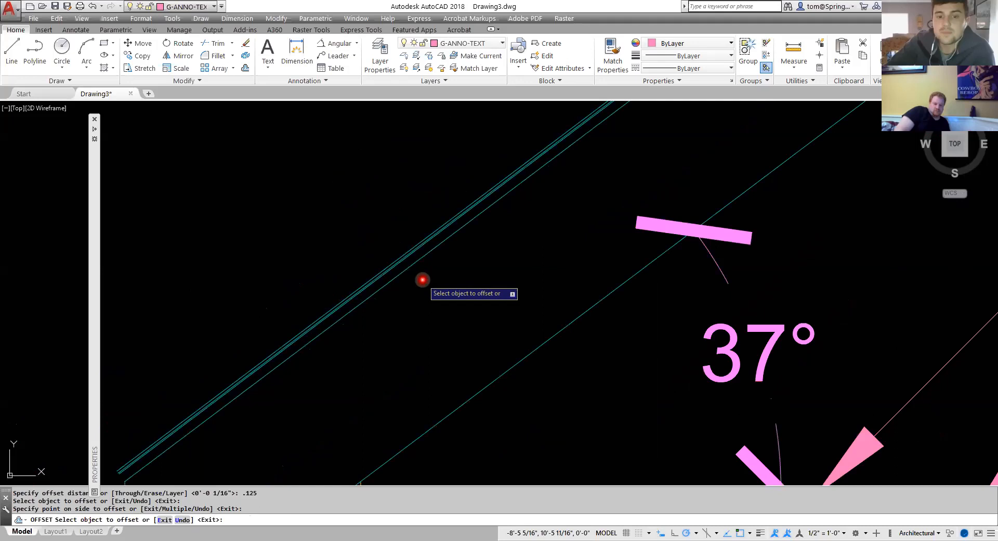
mouse_move(423, 281)
middle_down()
mouse_move(524, 291)
mouse_move(529, 232)
middle_up()
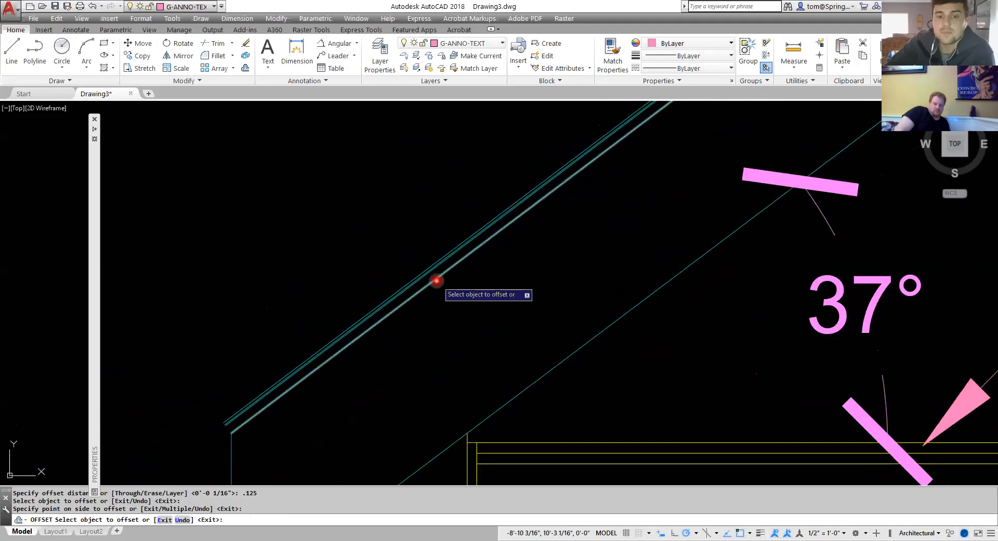
scroll(436, 281, down, 1)
scroll(423, 289, up, 1)
scroll(423, 289, down, 1)
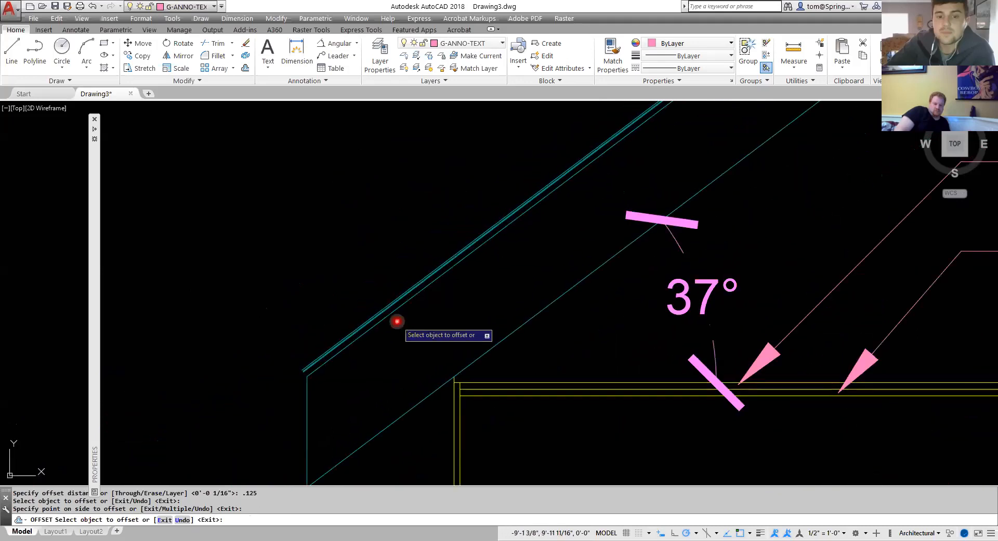
scroll(397, 322, up, 2)
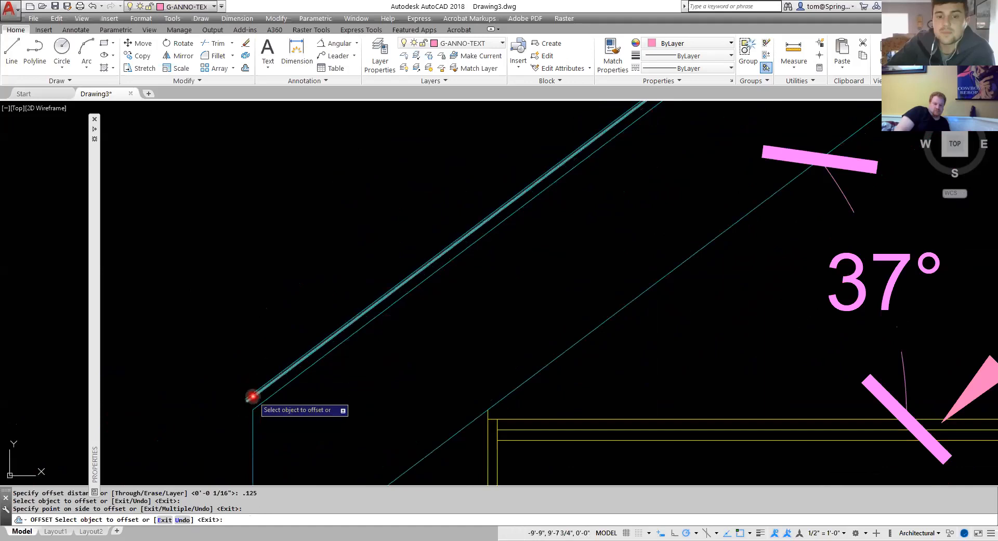
Undo the recent roof line offsets, back to the two original sloped roof lines.
key(Escape)
key(ctrl+z)
key(ctrl+z)
key(ctrl+z)
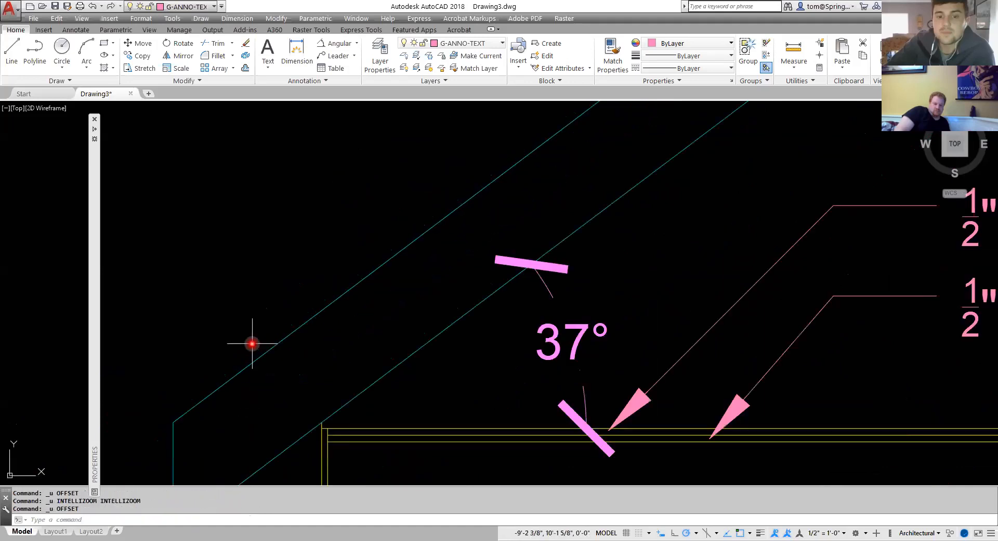
key(ctrl+z)
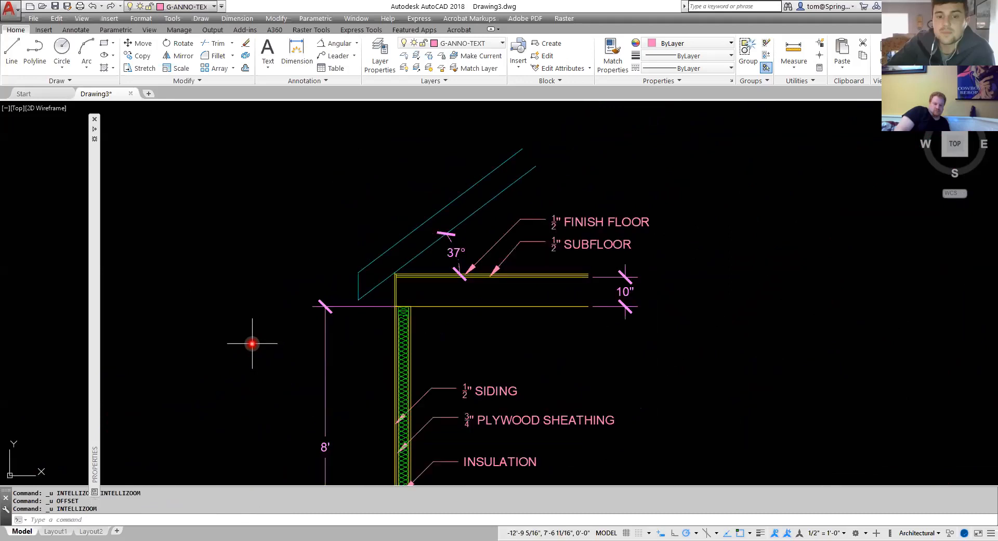
Offset the outer sloped roof line 1/2" upward.
scroll(432, 260, up, 2)
middle_drag(428, 283, 392, 274)
scroll(392, 274, up, 1)
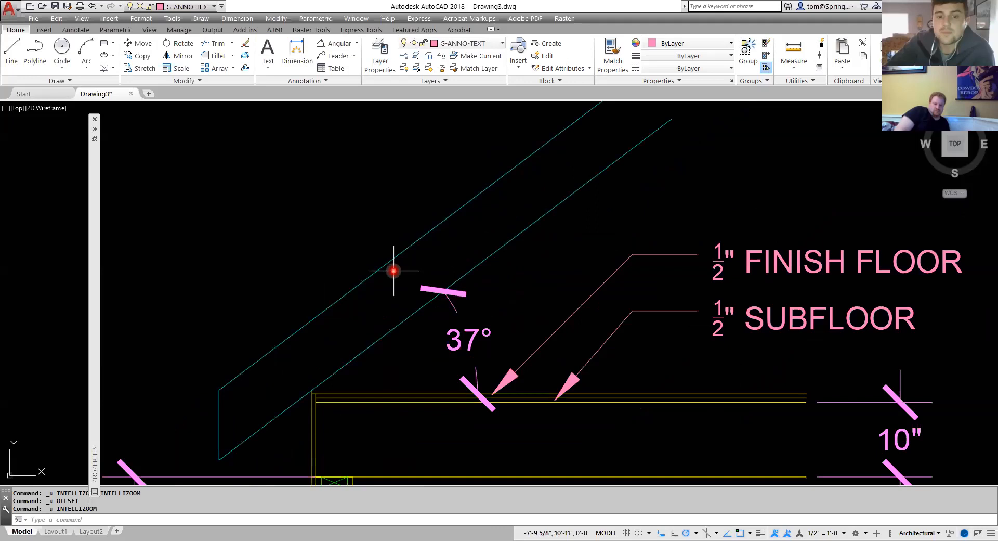
text(o)
key(Return)
text(.5)
key(Return)
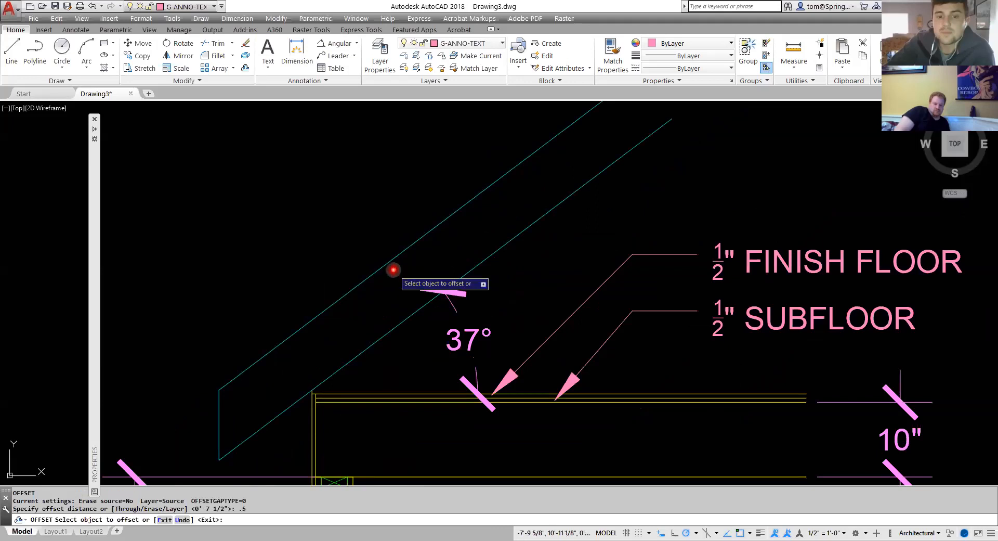
click(389, 262)
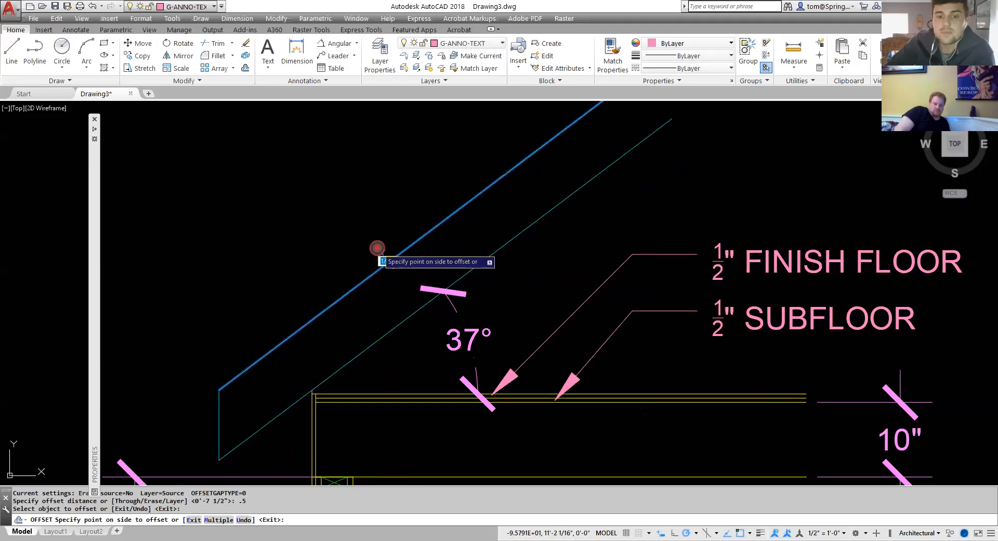
click(372, 239)
key(Escape)
Offset the new top roof line 1/8" downward toward the roof.
right_click(372, 239)
click(388, 244)
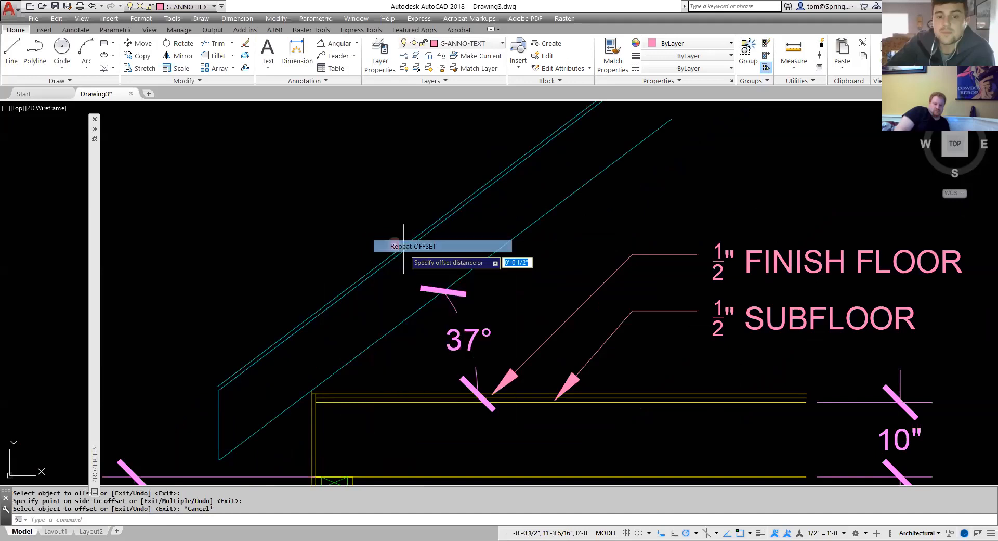
text(.125)
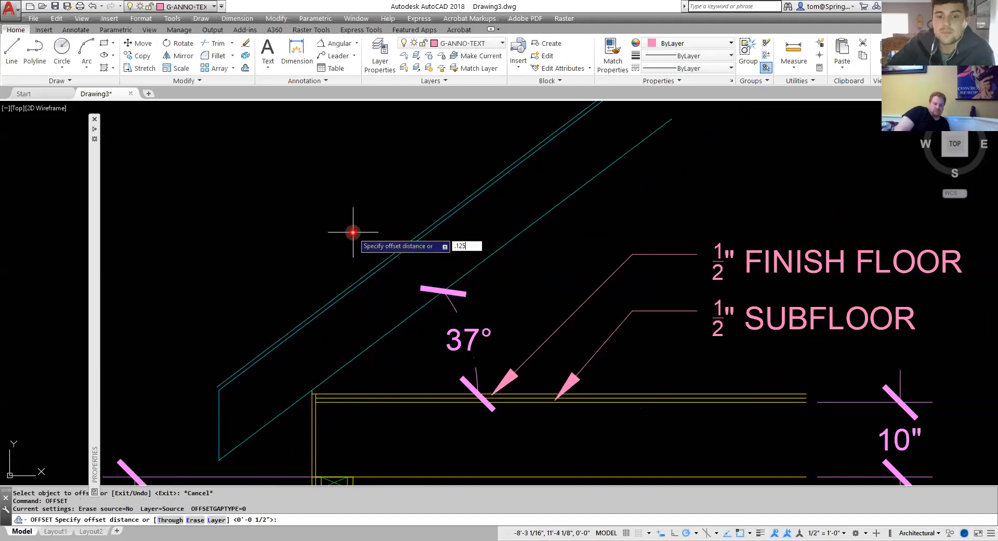
key(Return)
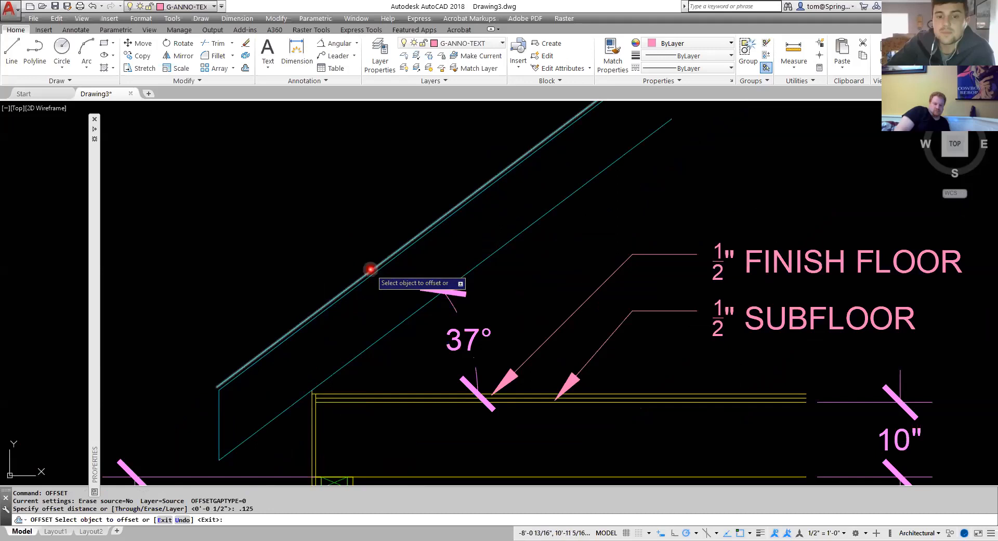
click(363, 258)
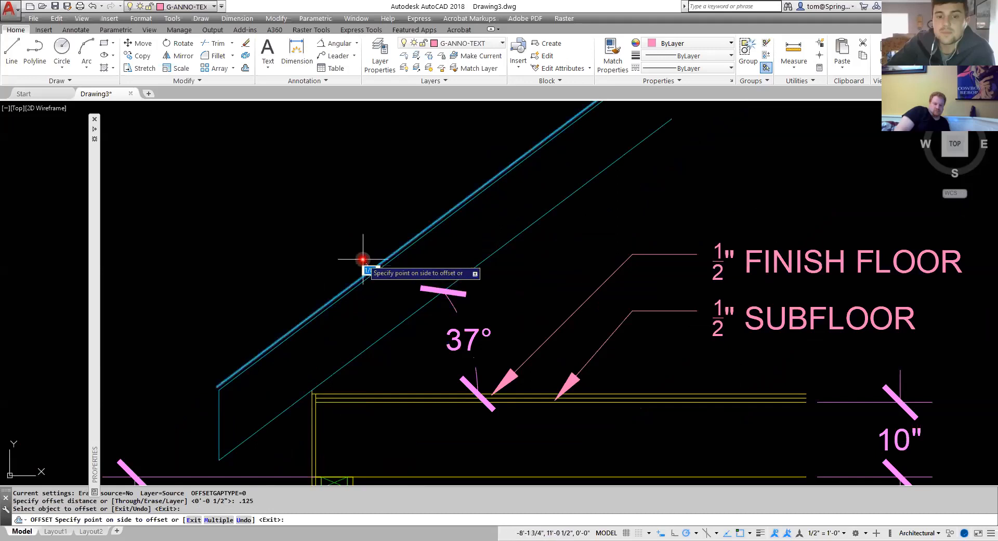
click(285, 349)
scroll(276, 351, up, 3)
key(Escape)
scroll(291, 356, down, 3)
scroll(322, 360, down, 4)
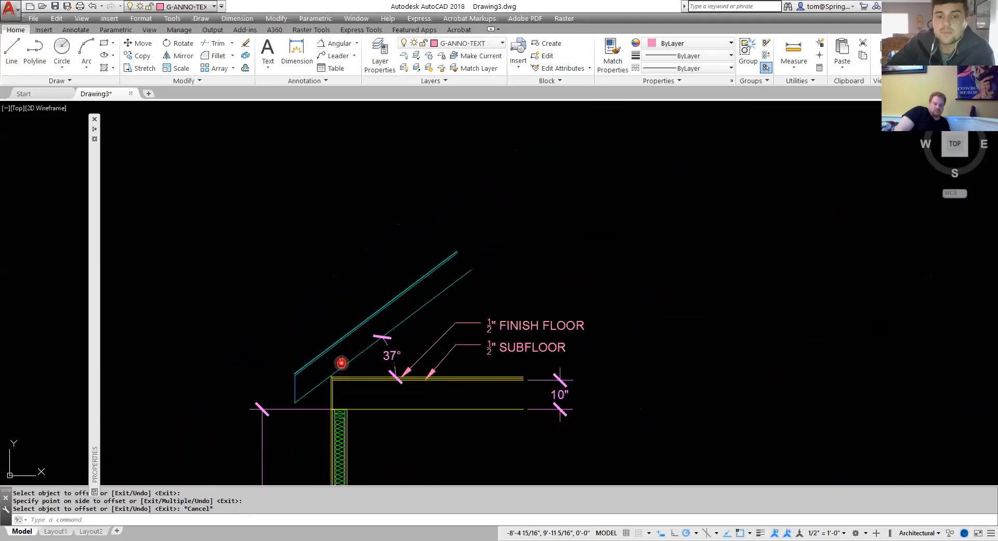
middle_drag(340, 361, 382, 302)
scroll(318, 307, up, 5)
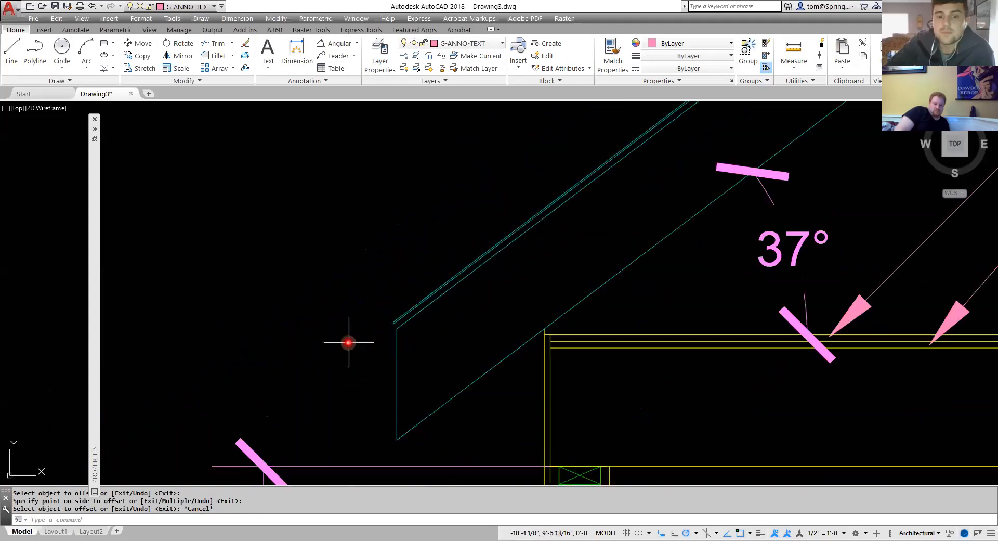
click(397, 358)
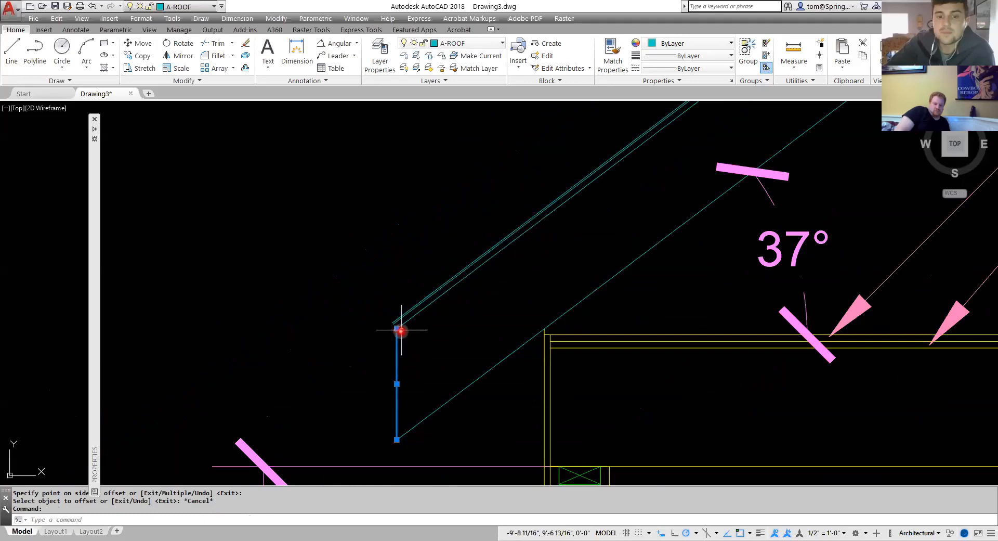
click(397, 328)
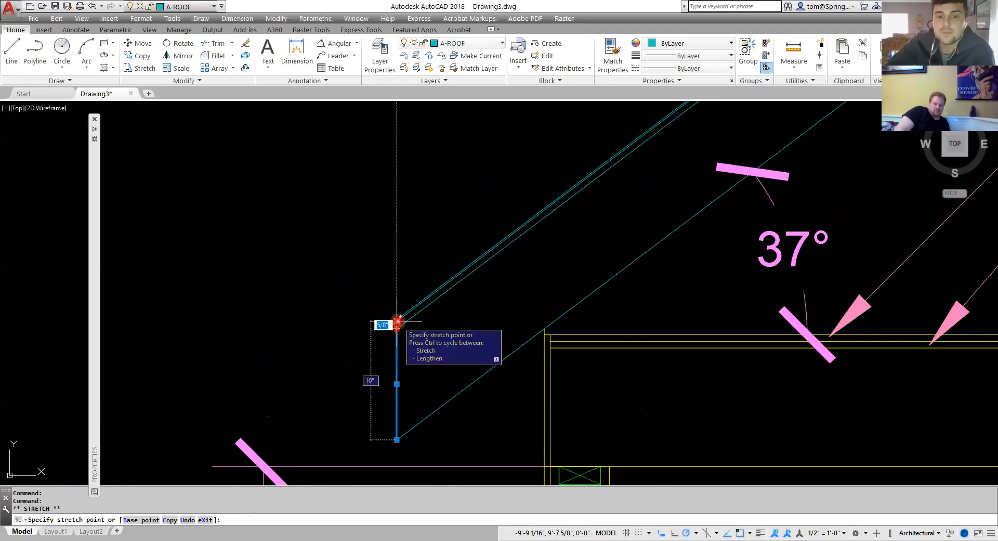
key(Escape)
key(Escape)
Trim the new sloped roof lines back to the vertical roof edge line.
scroll(416, 336, up, 3)
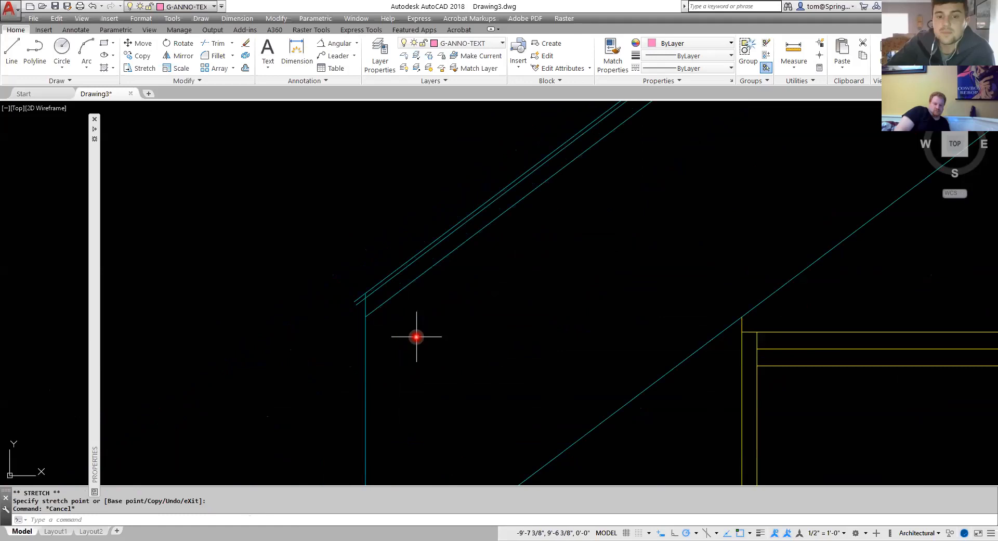
text(tr)
key(Return)
click(366, 357)
key(Return)
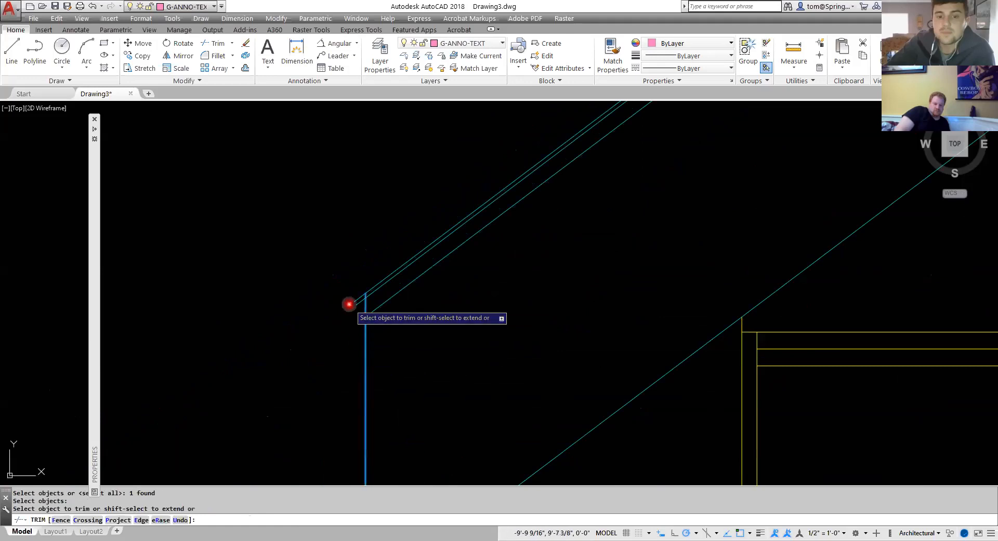
click(356, 302)
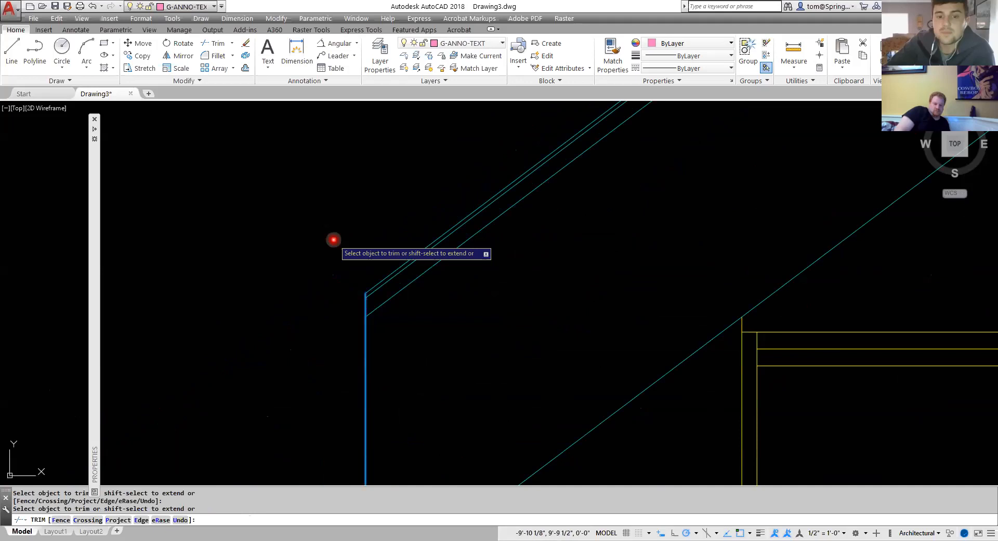
key(Escape)
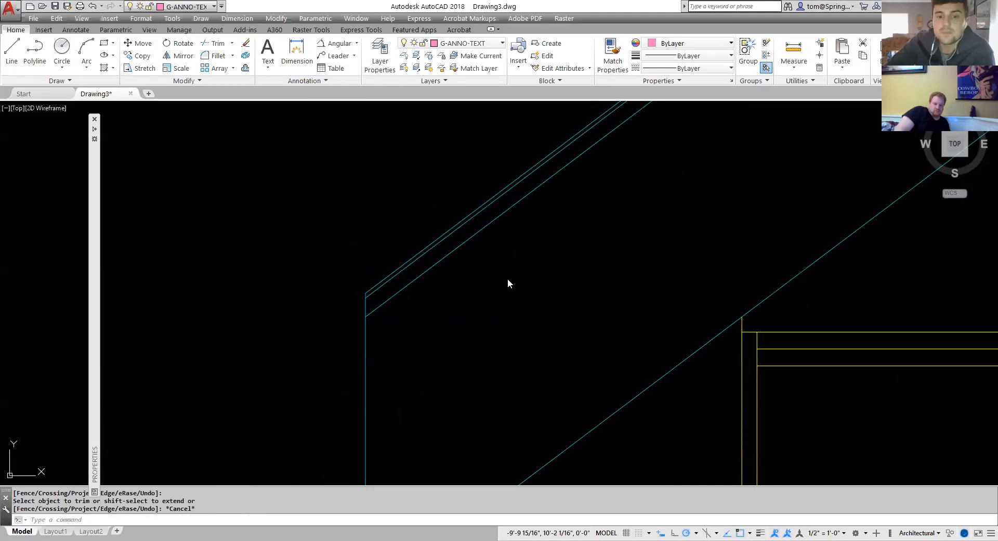
Make A-ANNO-DIMS the current layer.
scroll(508, 283, down, 5)
scroll(329, 155, up, 1)
scroll(470, 319, down, 4)
scroll(593, 368, up, 2)
scroll(476, 380, up, 2)
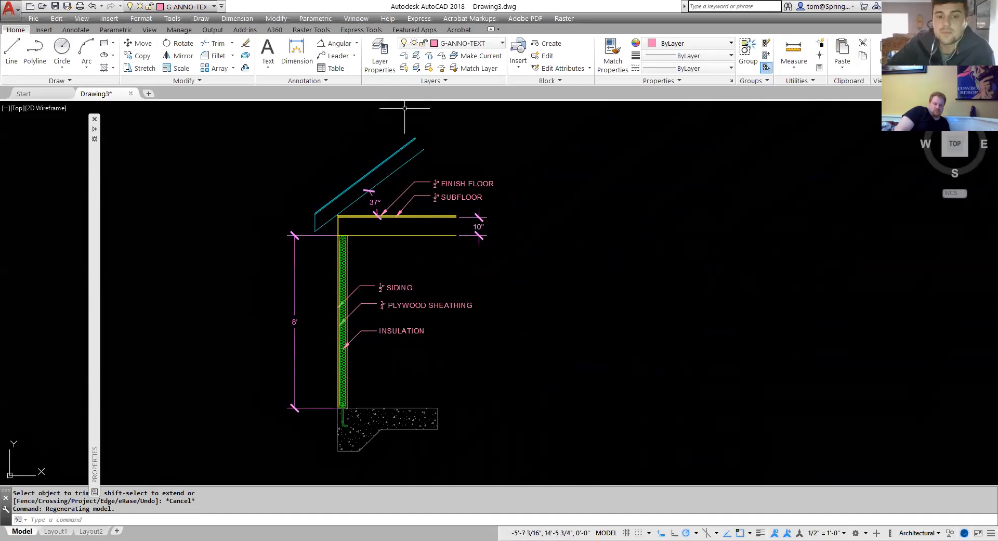
click(501, 44)
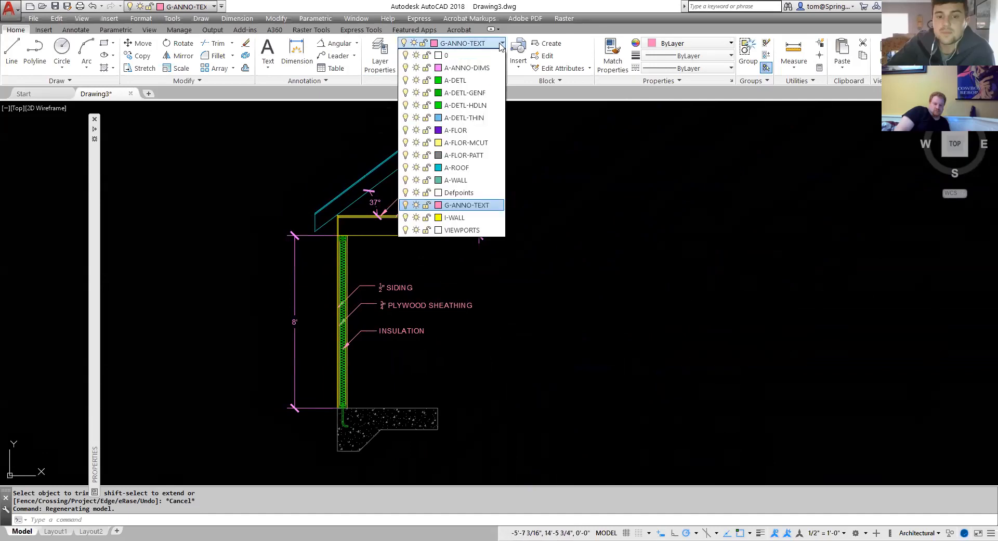
click(467, 67)
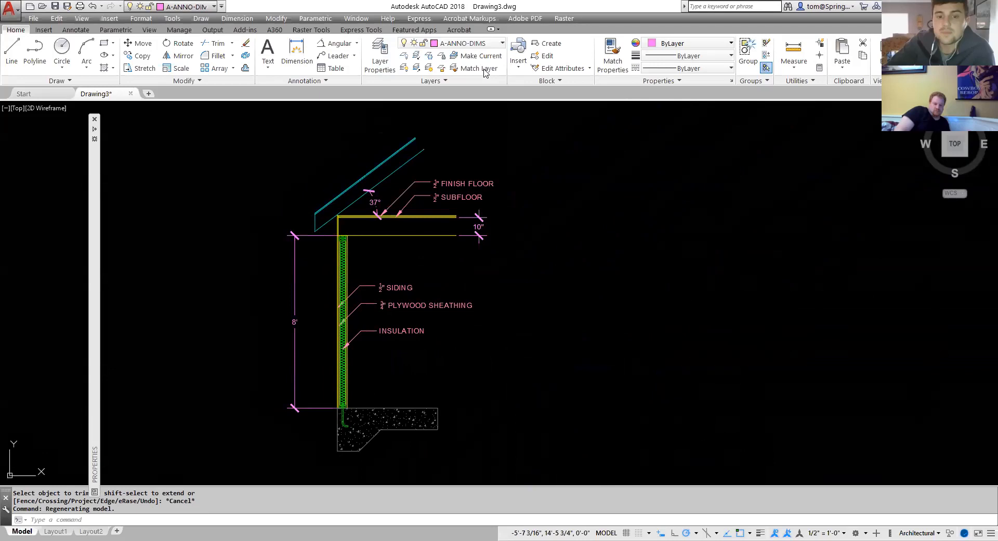
Add a vertical linear dimension from the footing top up to the floor top, placed right of the wall.
click(356, 44)
click(343, 61)
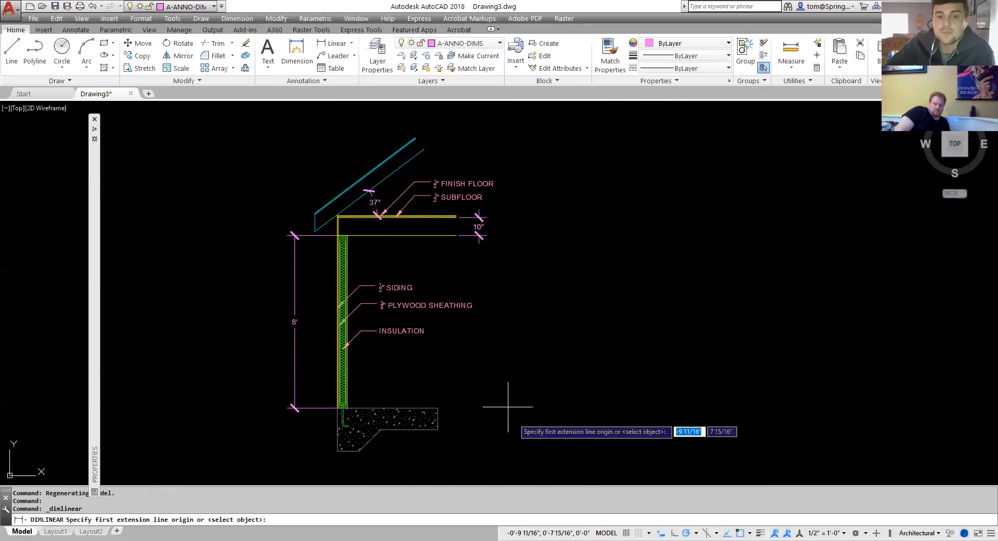
click(438, 408)
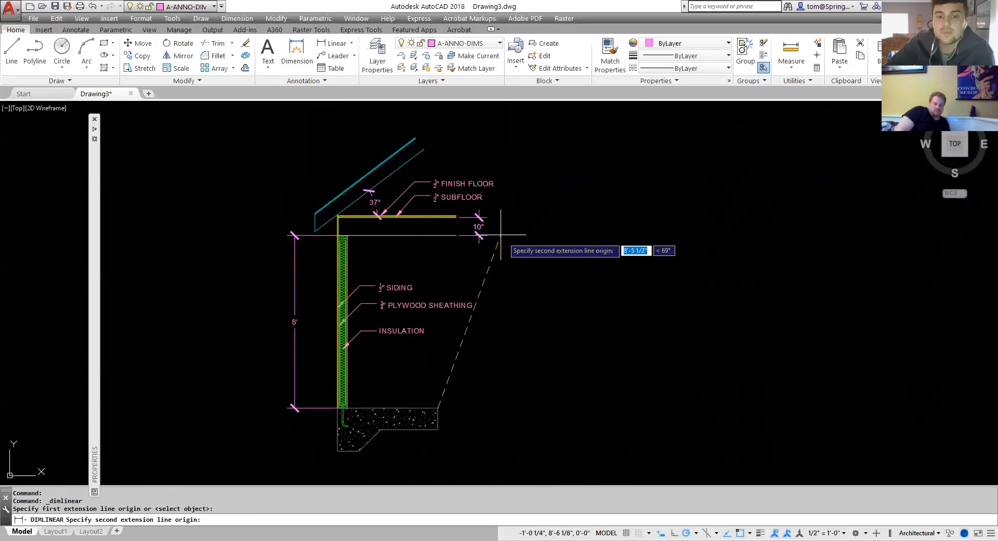
scroll(501, 235, up, 4)
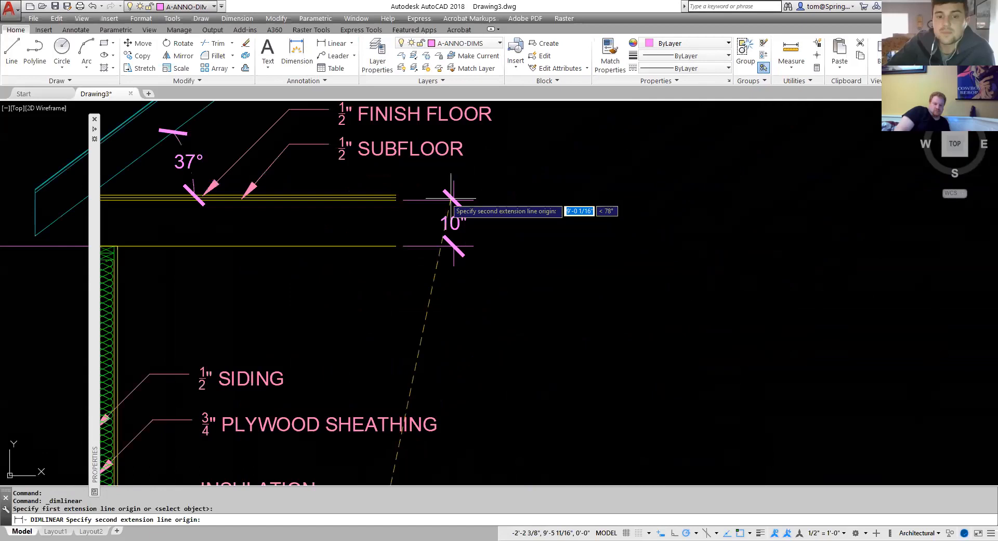
click(396, 195)
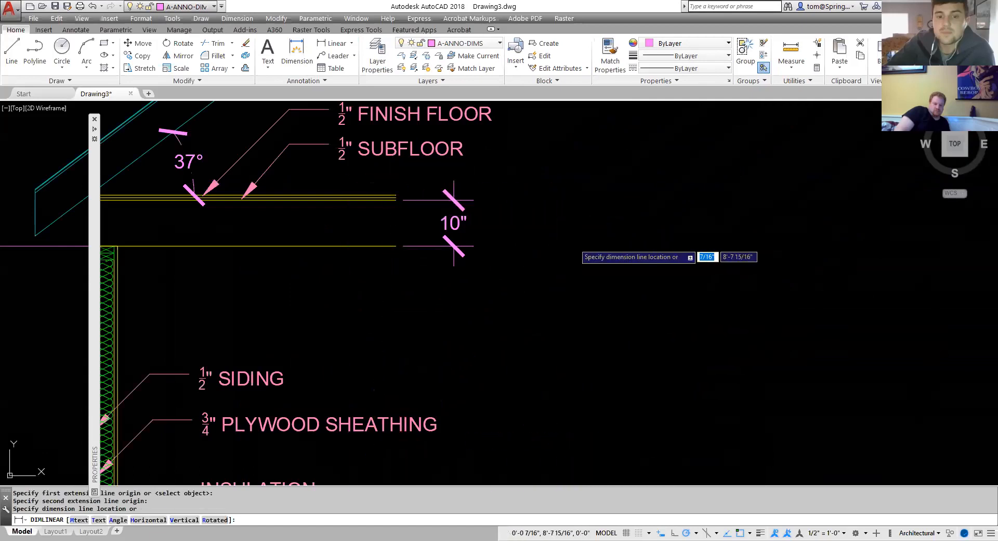
click(574, 252)
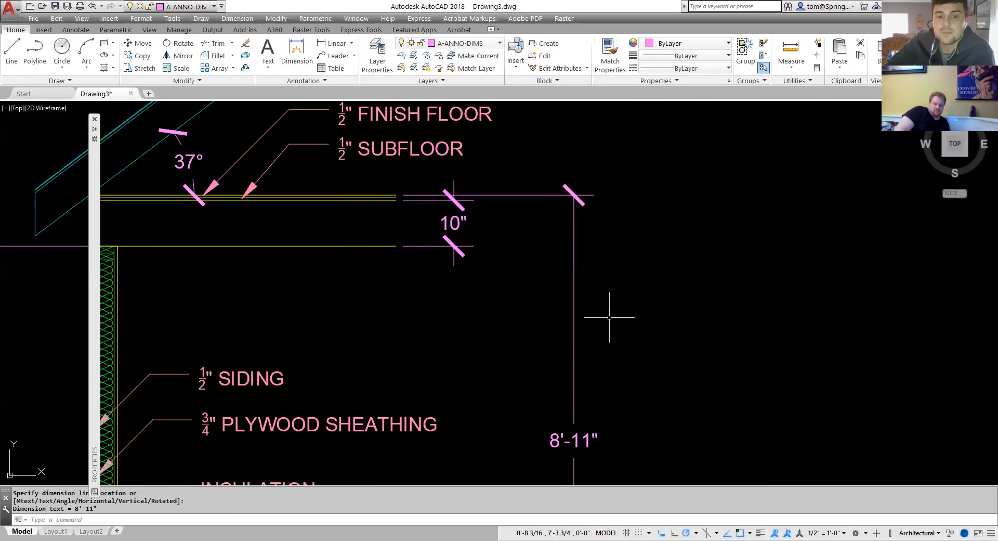
scroll(609, 317, down, 5)
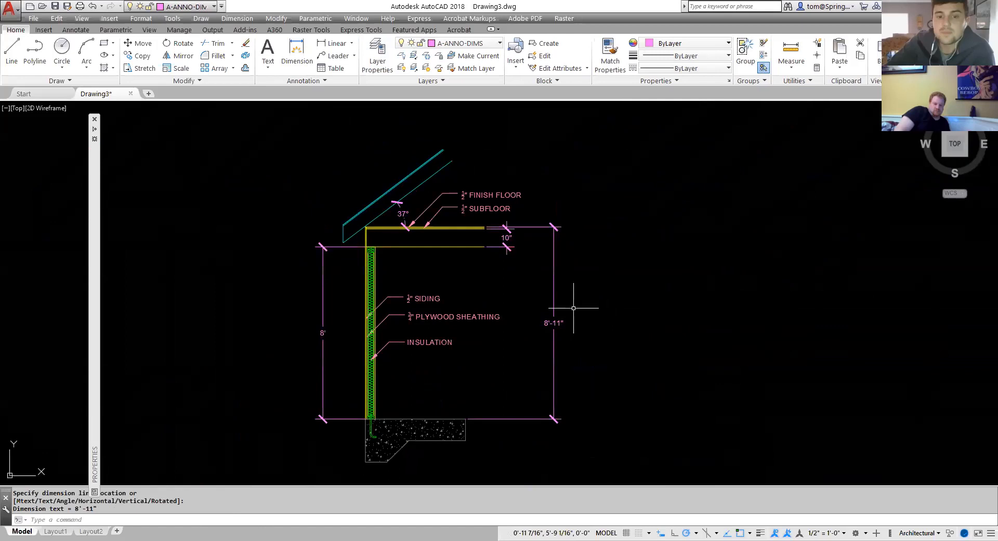
middle_drag(613, 423, 596, 400)
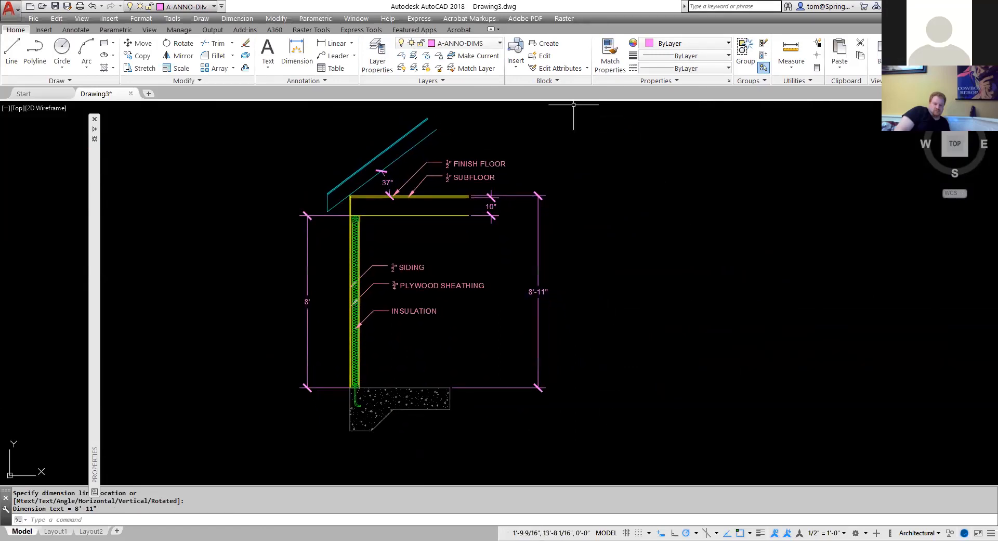
Make G-ANNO-TEXT current and add multiline text "CUSTOM GARAGE WALL SECTION" below the footing.
click(457, 44)
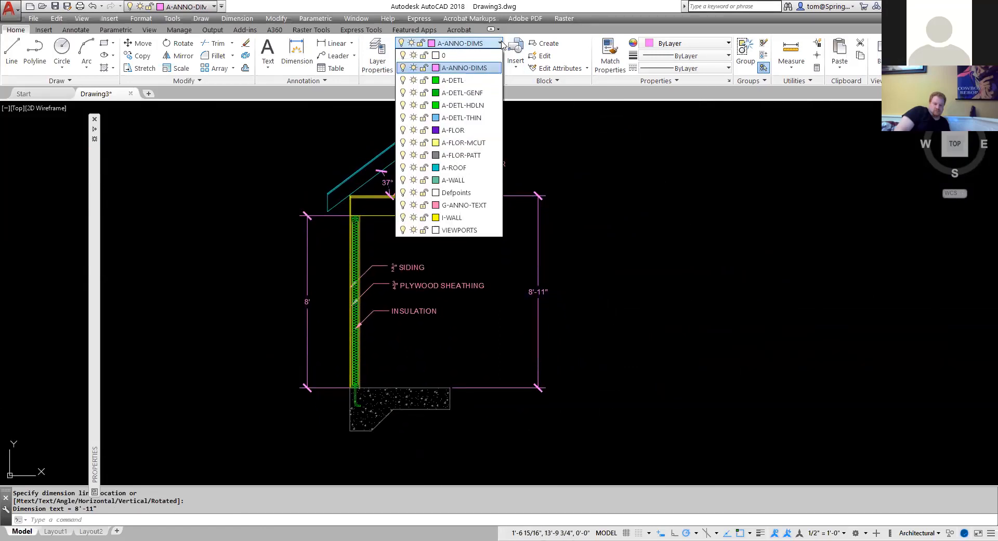
click(474, 205)
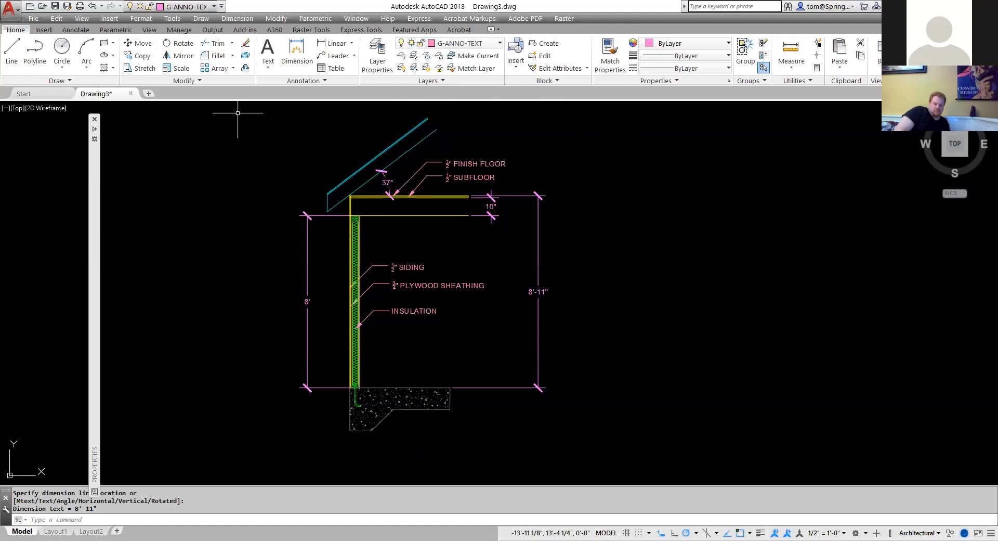
click(272, 70)
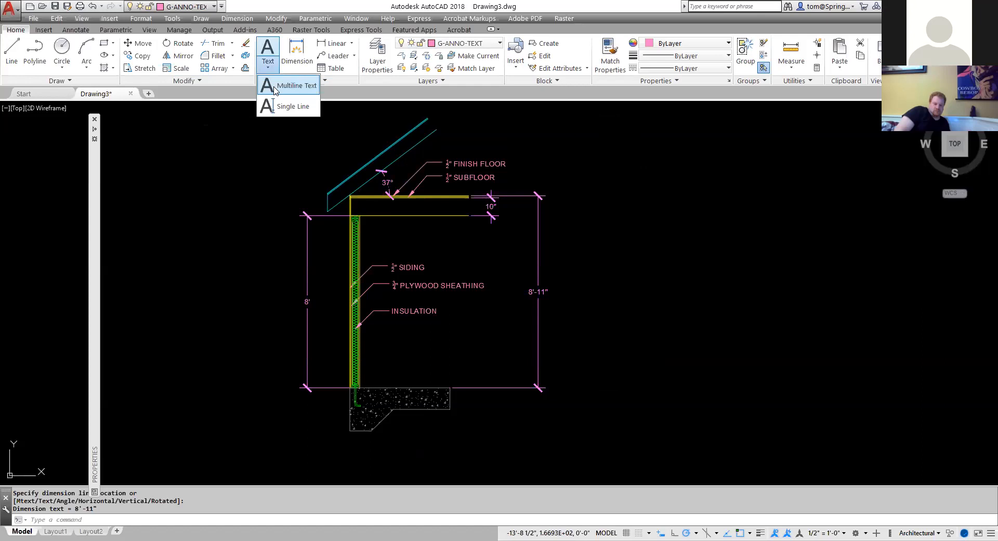
click(284, 86)
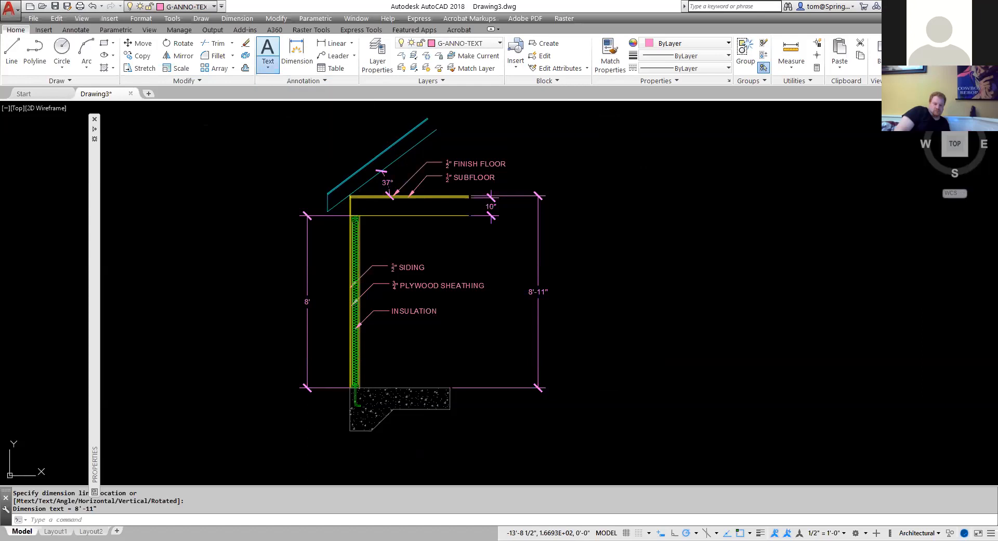
click(410, 419)
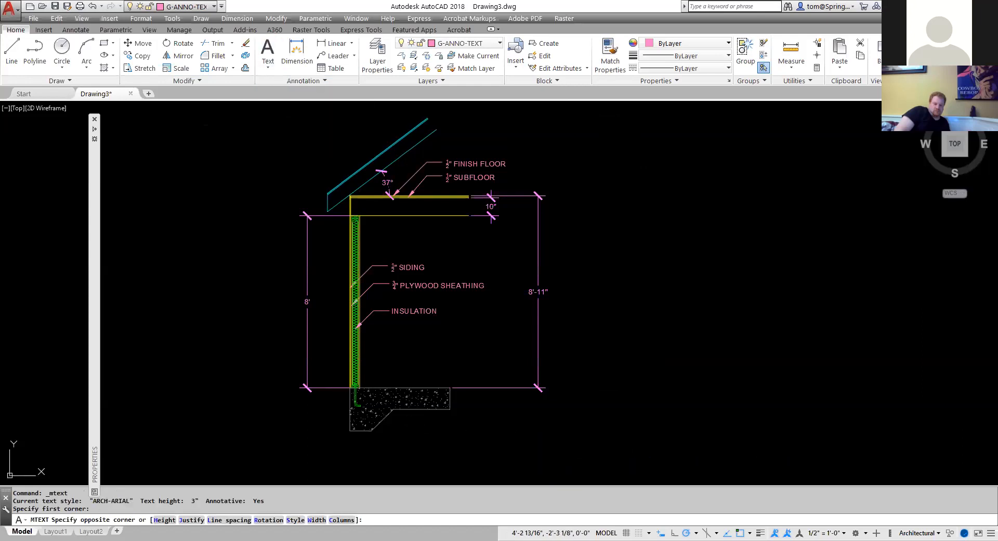
click(629, 450)
text(CUST)
text(OM GARAGE)
text( WALL)
text(CTION)
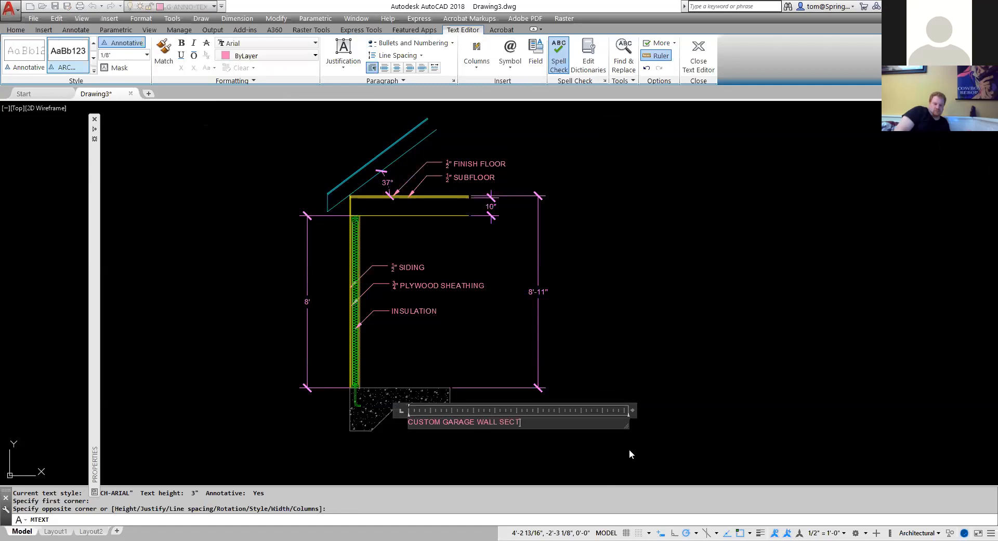
click(622, 372)
click(488, 423)
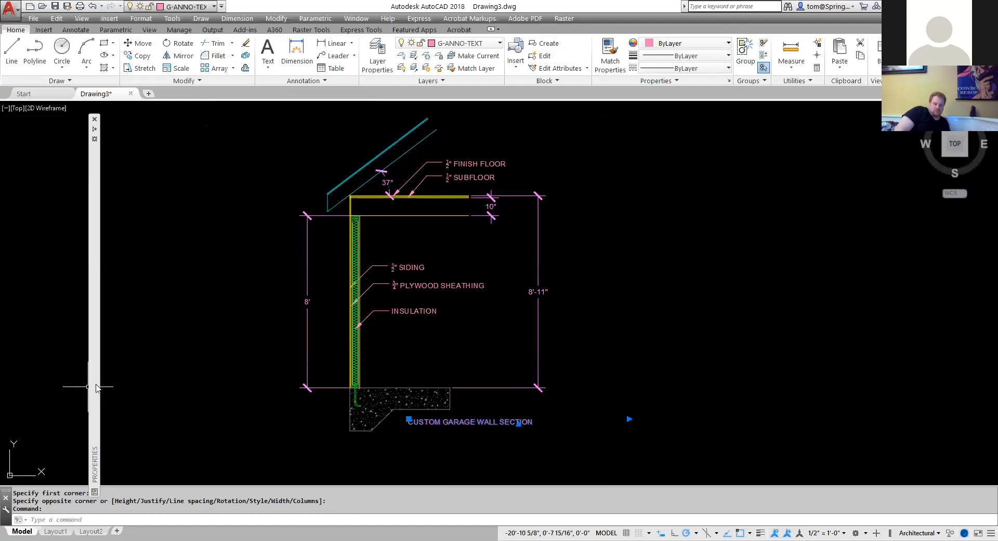
Set the title text's paper text height to .25 and widen its text box so it fits on one line.
mouse_move(96, 387)
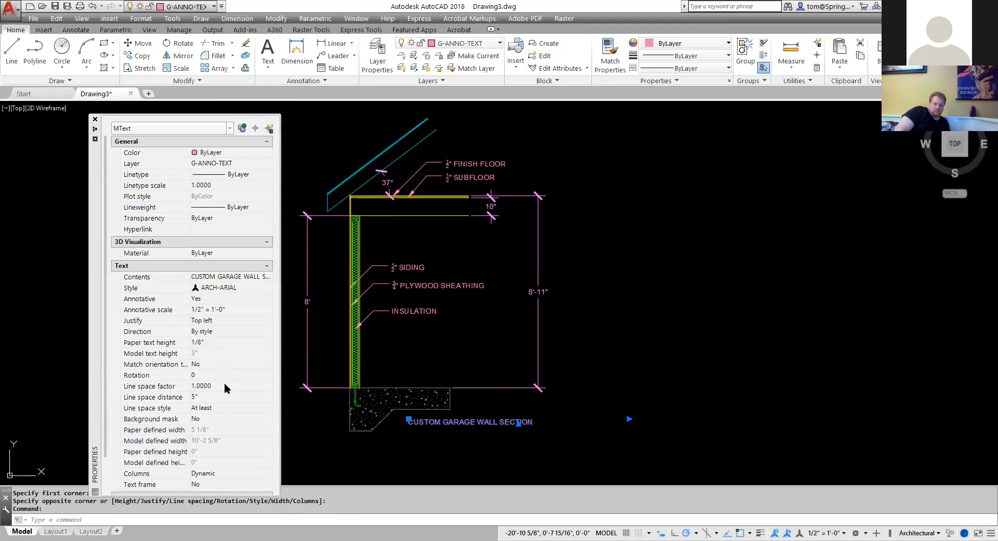
click(226, 341)
text(.25)
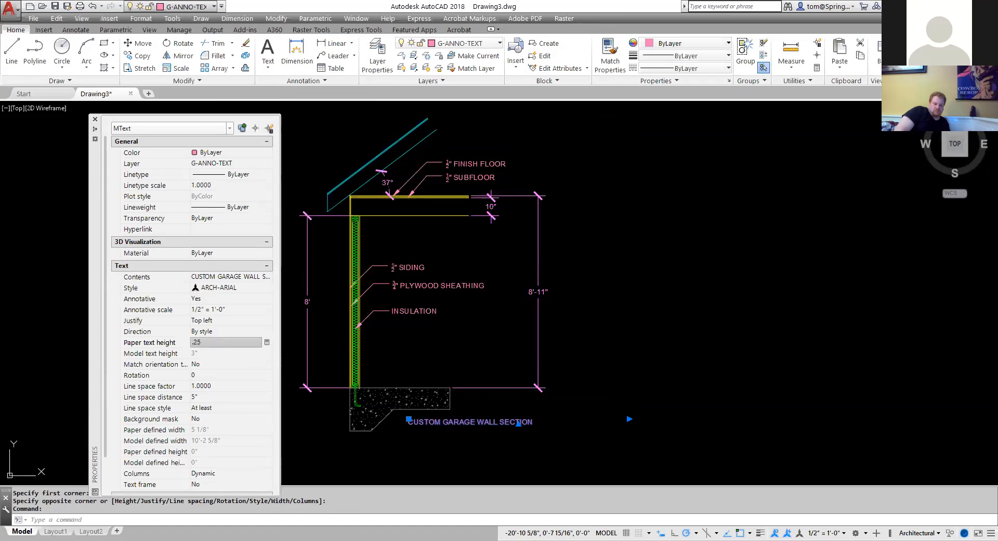
key(Return)
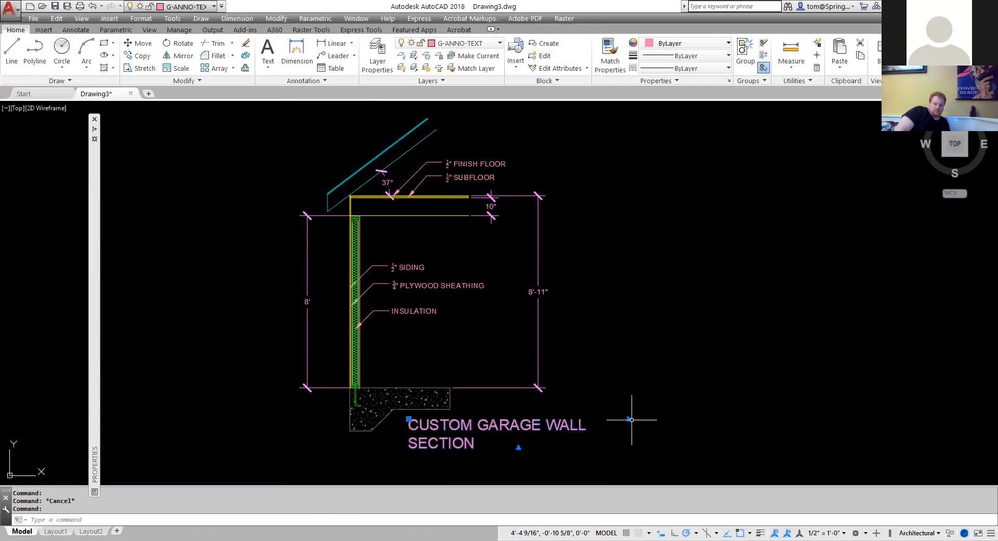
click(518, 446)
click(699, 411)
key(Escape)
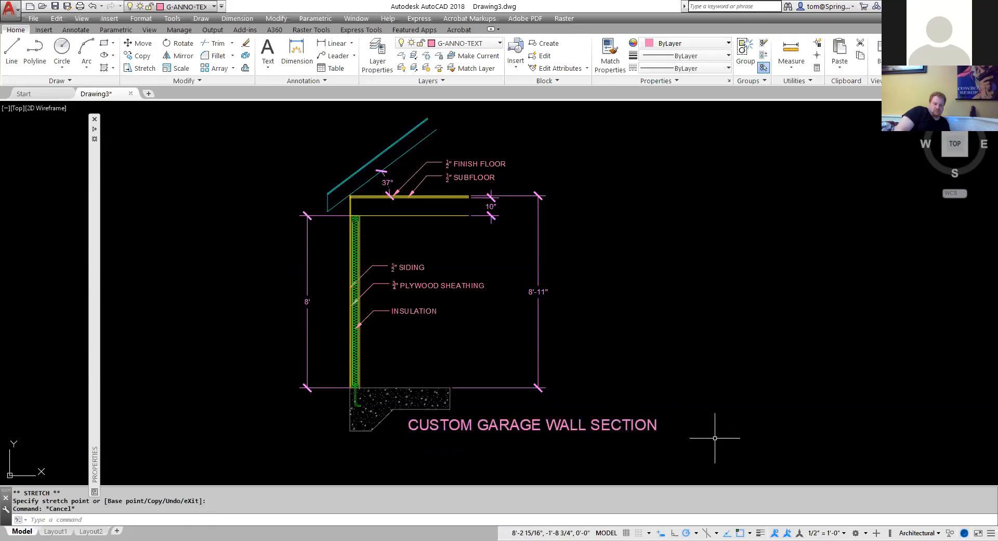